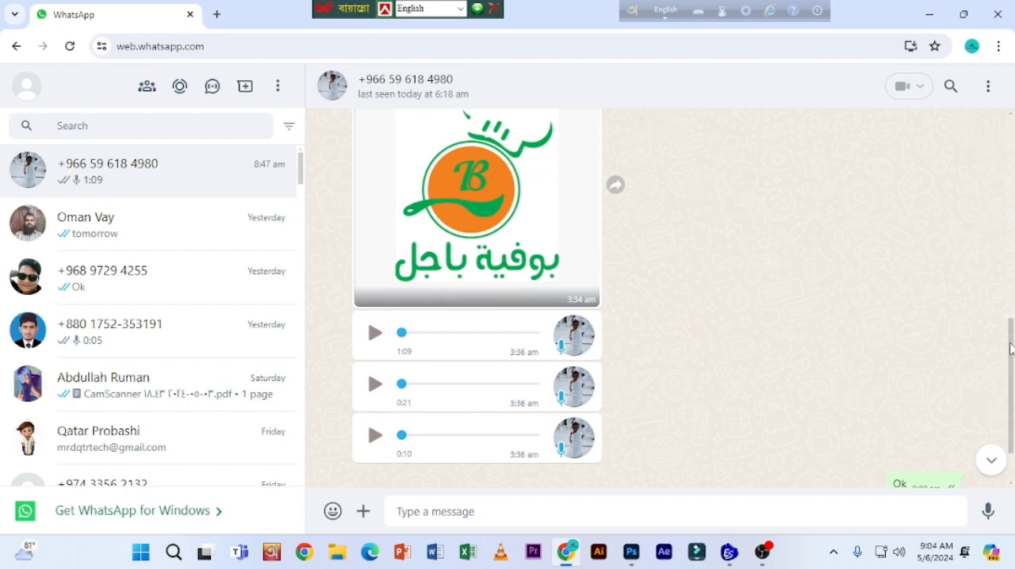
Step: Download the chef-hat logo image from the open chat and leave the image viewer
scroll(1003, 349, up, 2)
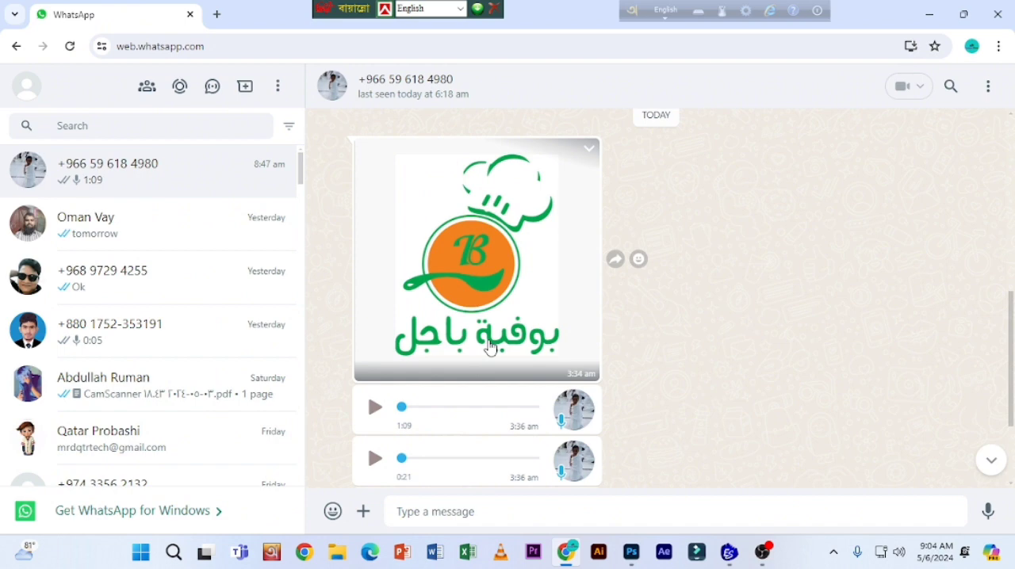
click(460, 276)
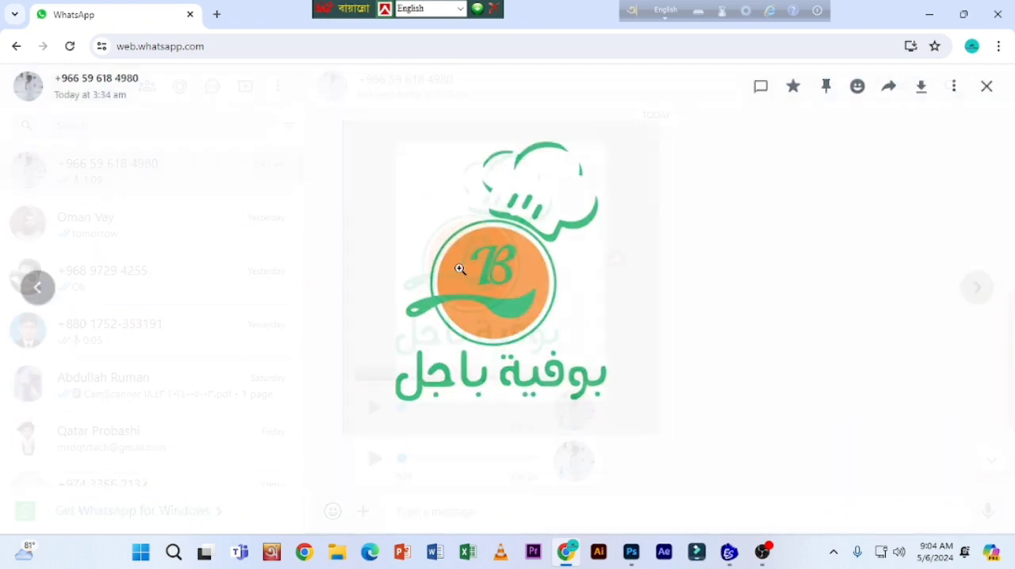
click(920, 93)
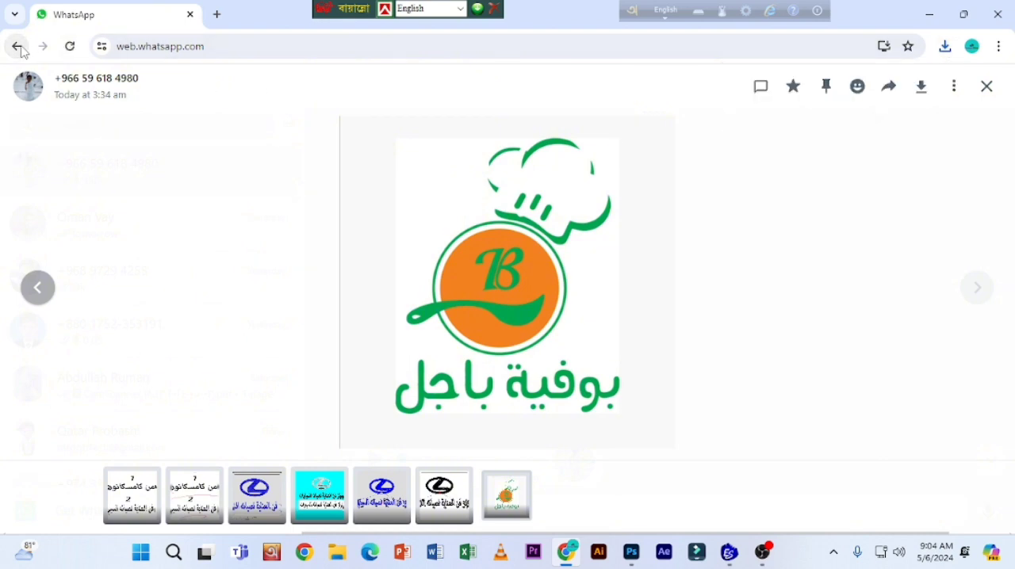
click(19, 47)
click(194, 321)
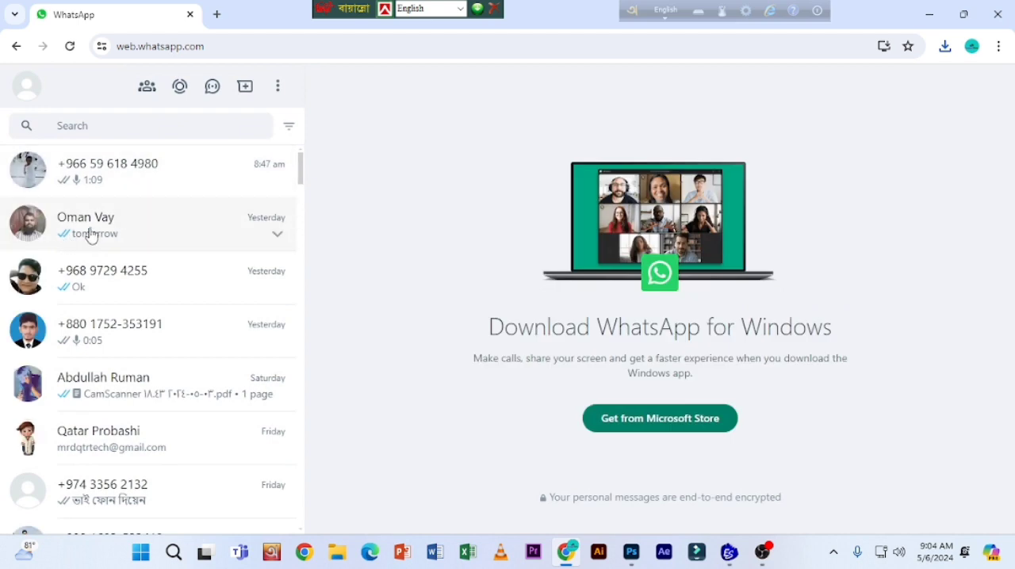
Step: Look through the logo images in the second chat, then return to the chef-hat logo in the first chat
click(101, 231)
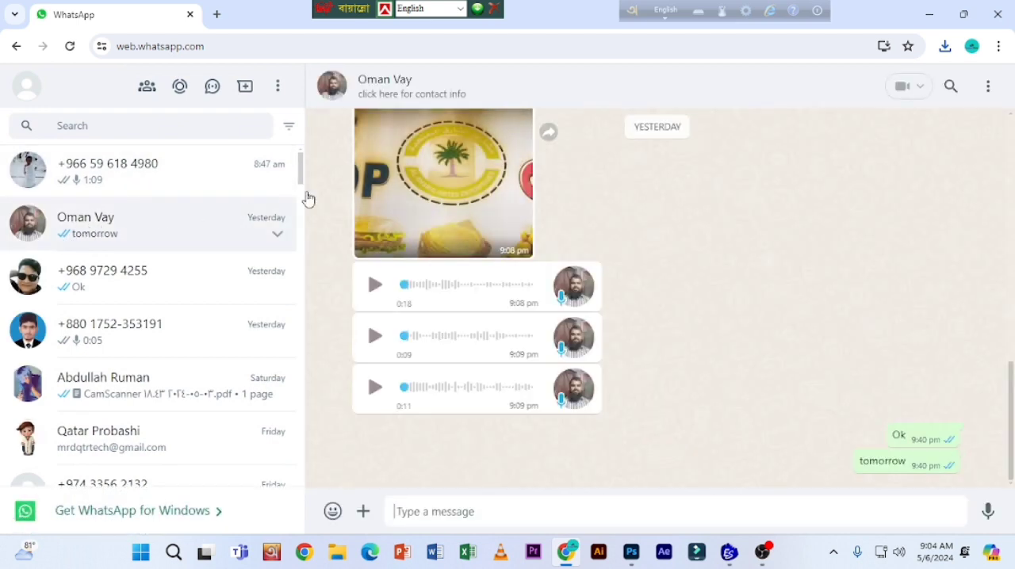
scroll(461, 176, up, 10)
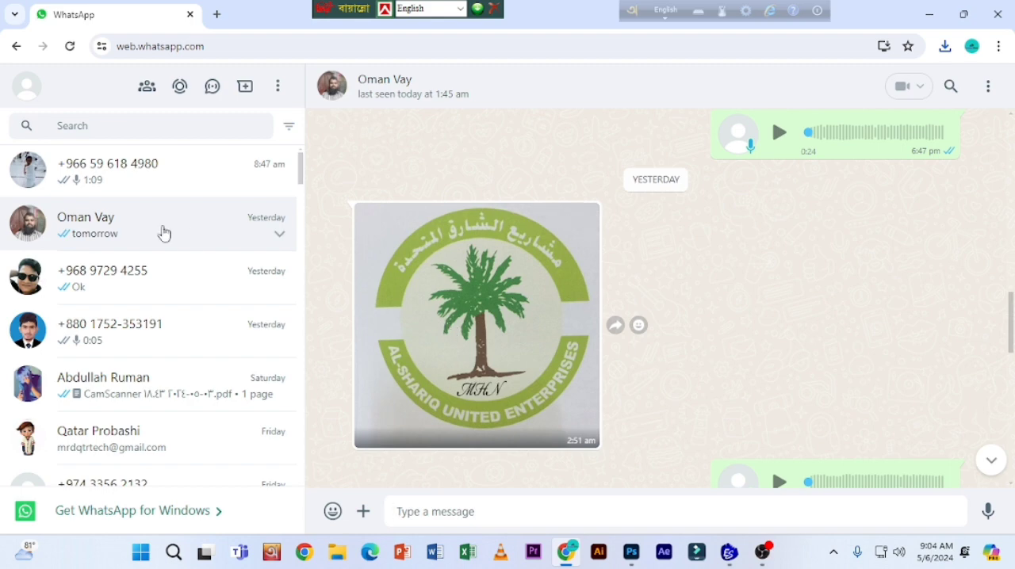
click(151, 182)
scroll(559, 209, up, 2)
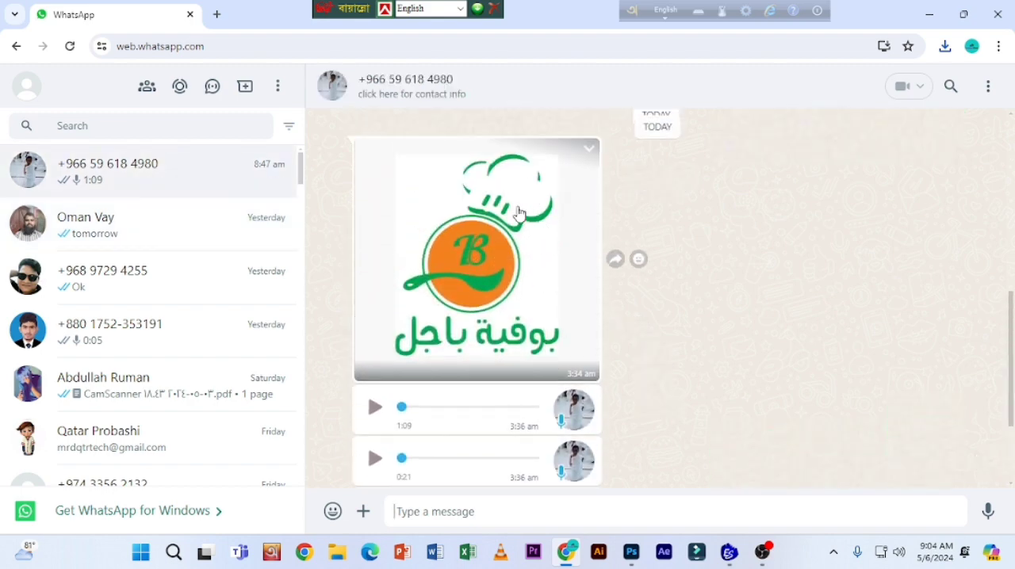
Step: Check the recent downloads, minimize the browser and preview "WhatsApp Image 2024-05-06 at 3.34.55 AM" in the Downloads folder
click(945, 46)
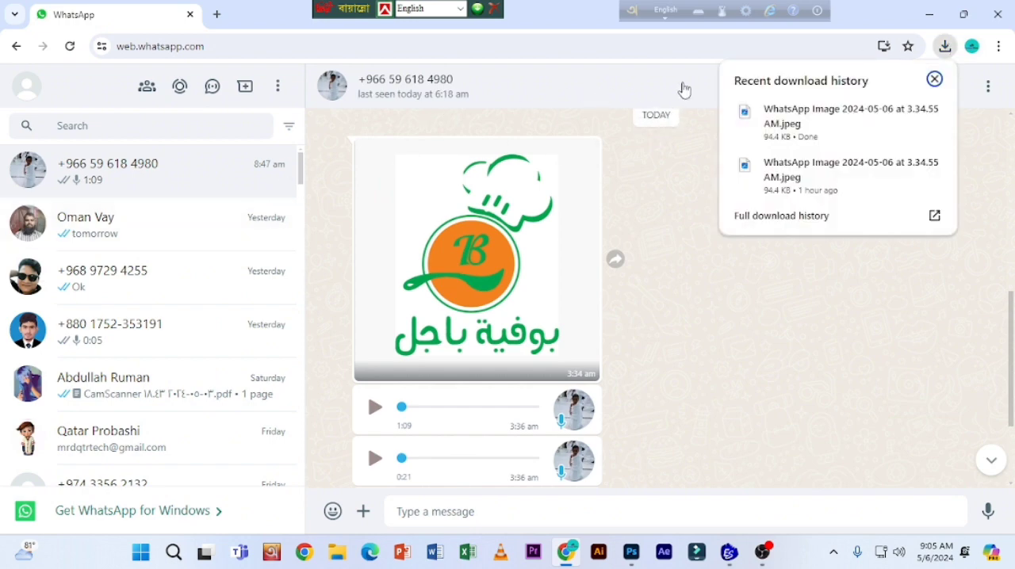
click(932, 23)
click(933, 23)
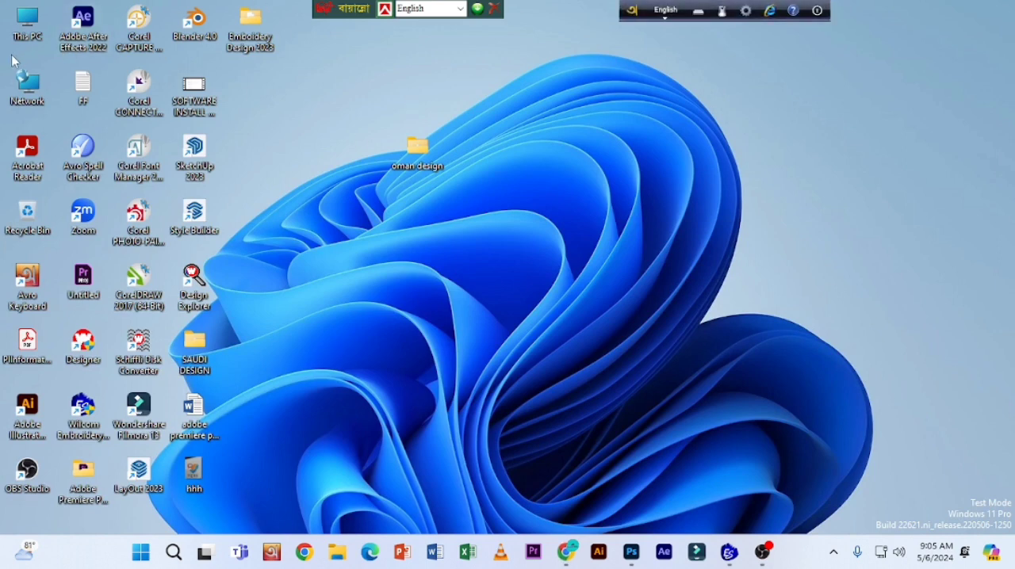
double_click(32, 24)
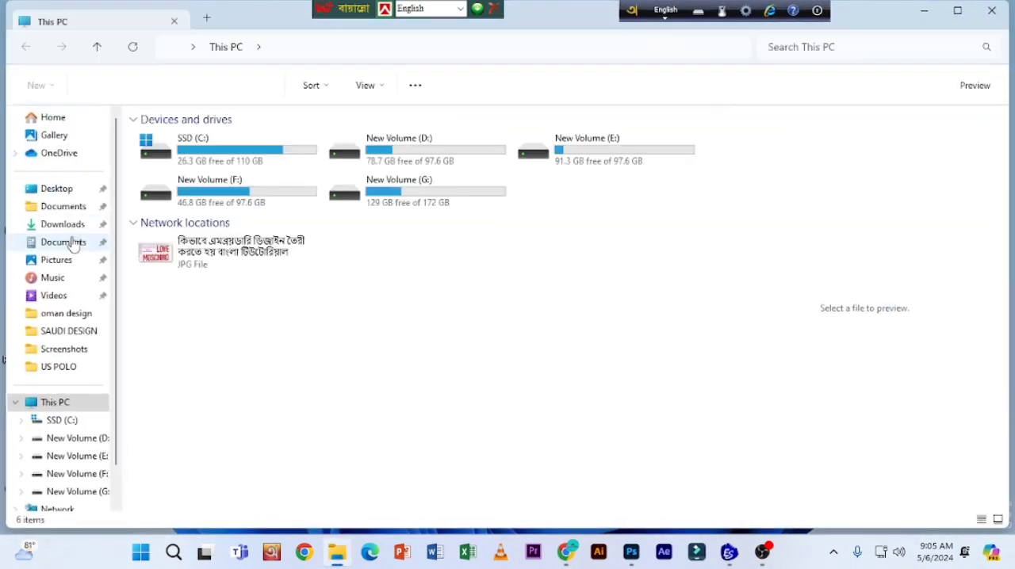
click(63, 225)
click(195, 162)
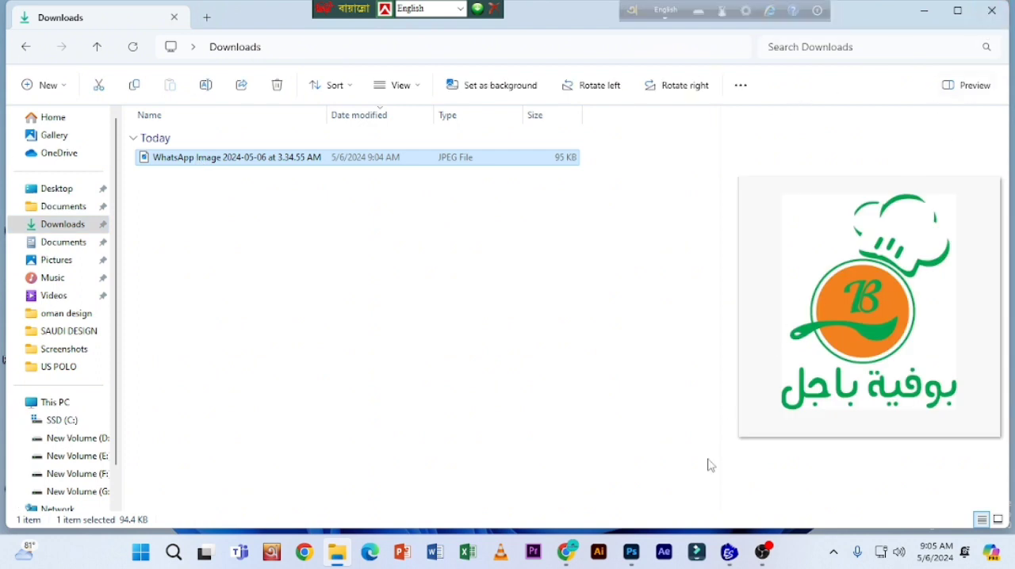
click(727, 553)
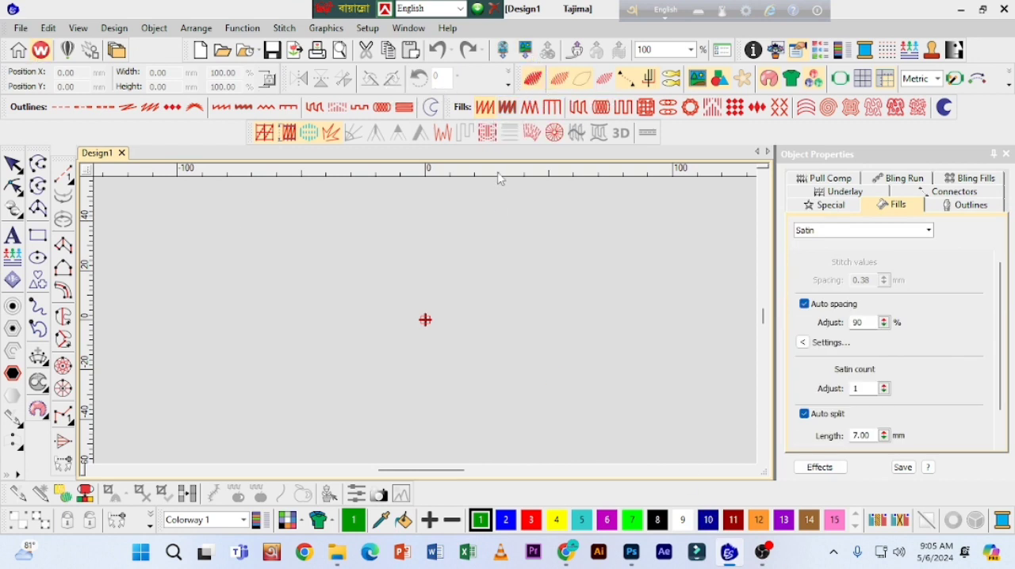
click(526, 49)
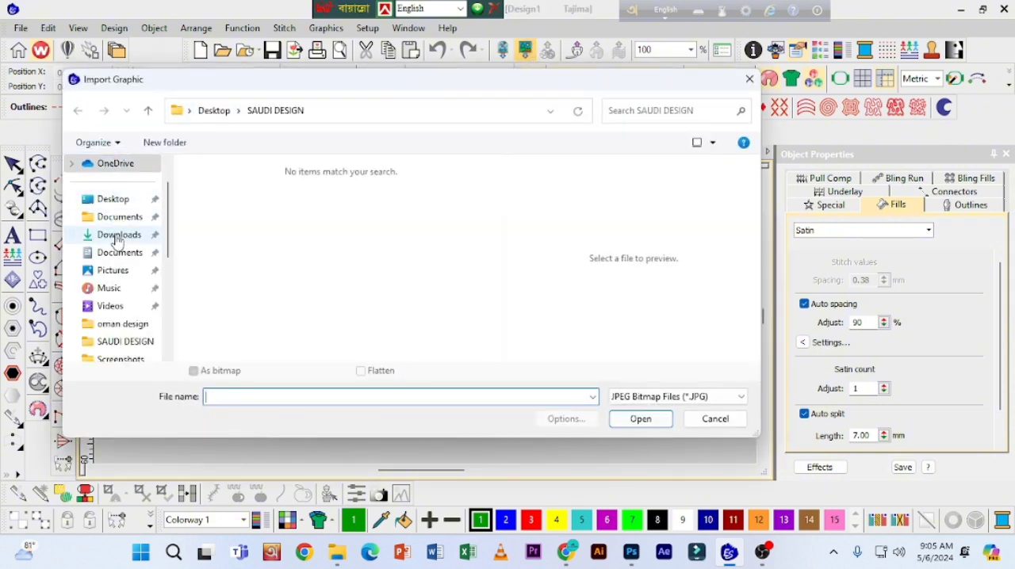
click(116, 237)
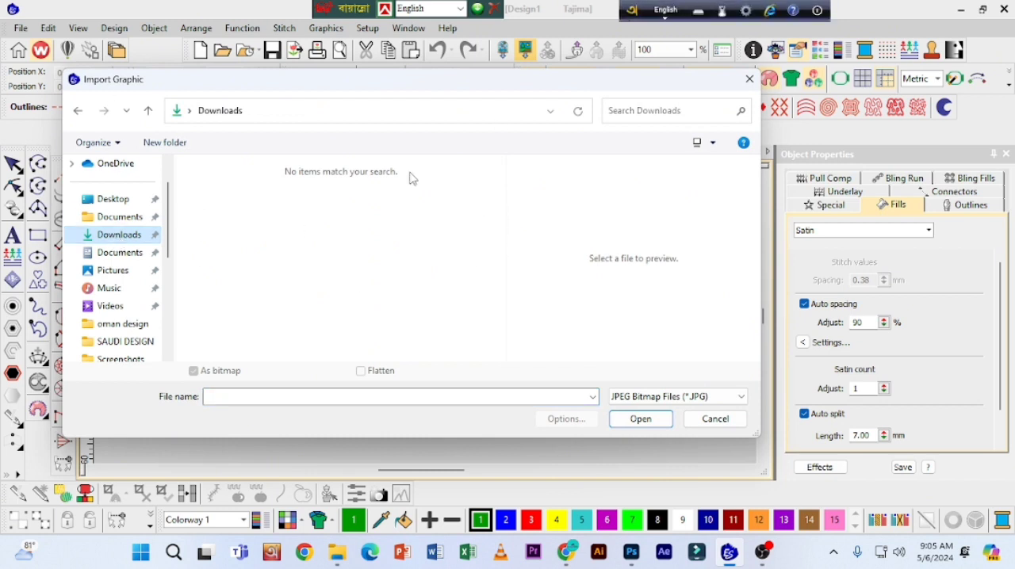
click(668, 398)
click(669, 401)
click(668, 402)
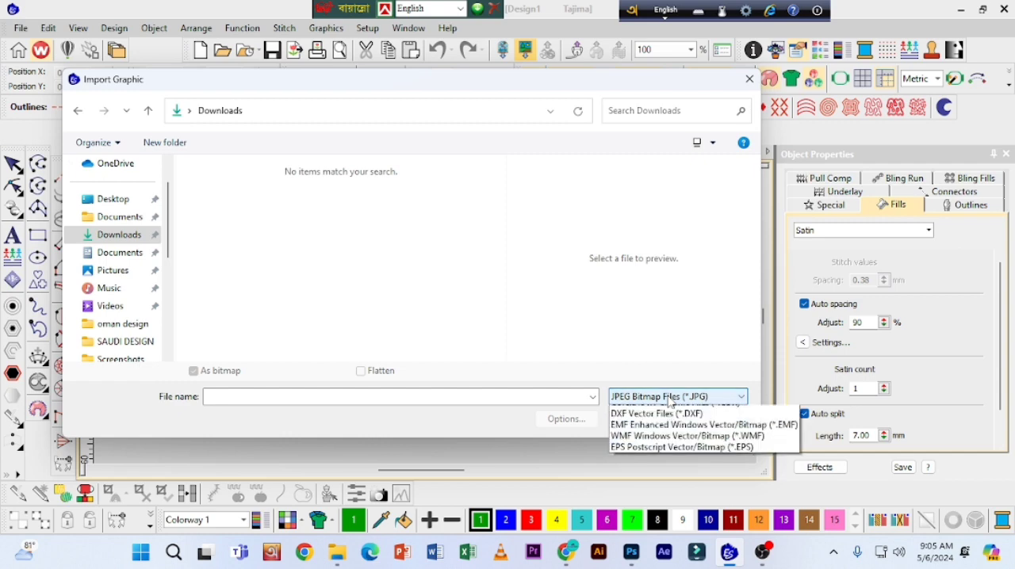
click(658, 413)
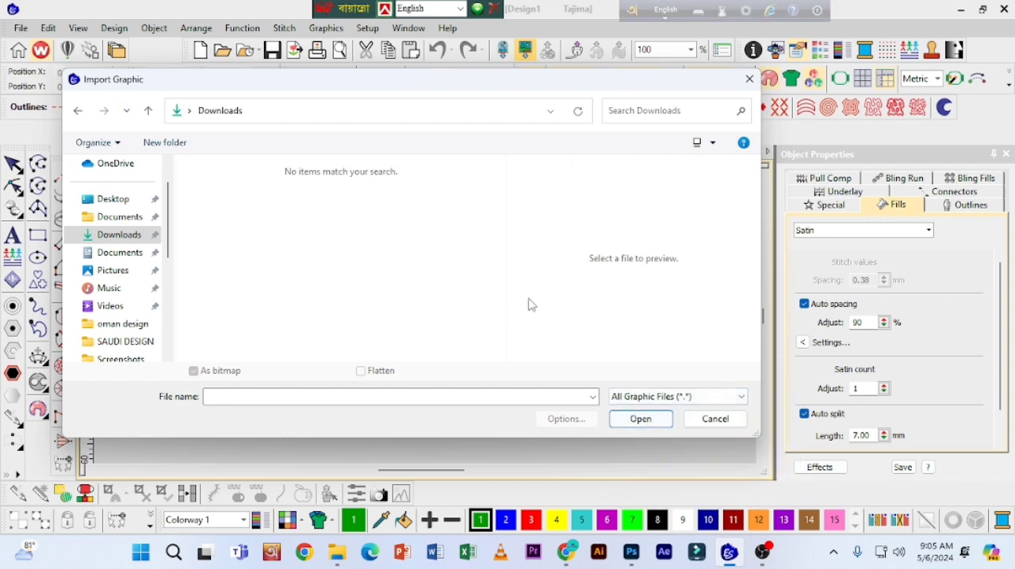
click(716, 421)
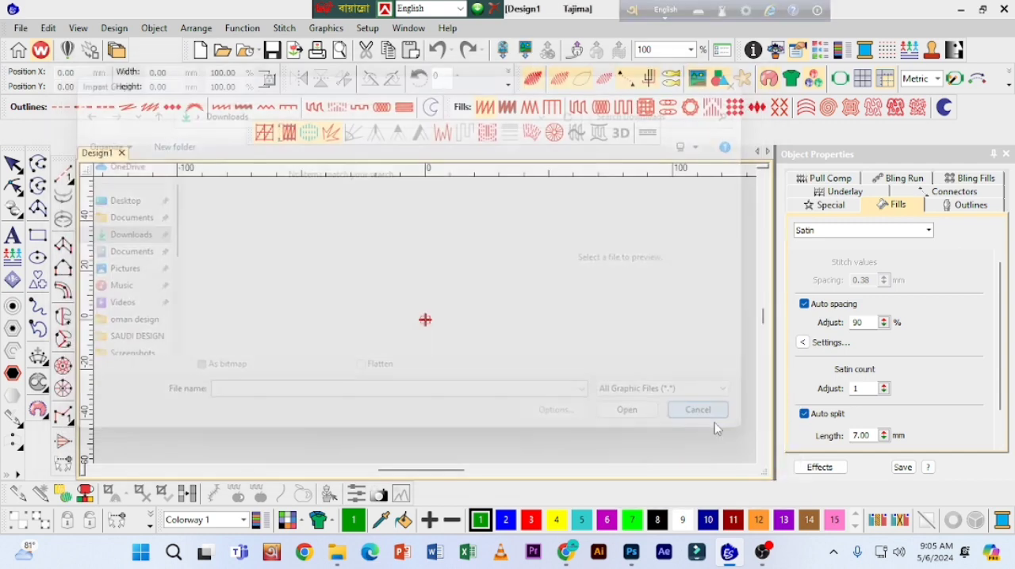
click(961, 9)
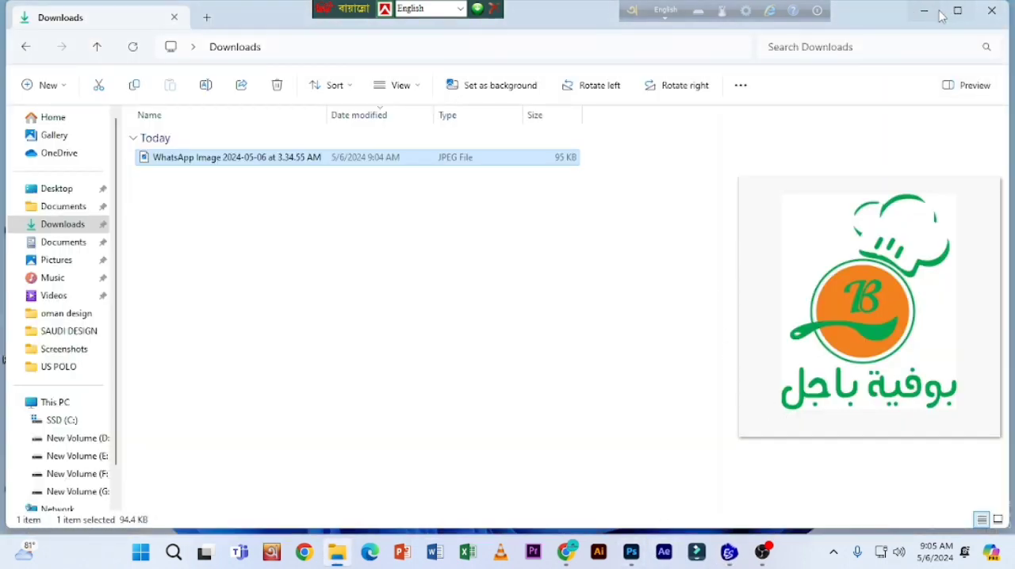
Step: Close the Downloads folder window, switch to Photoshop and open "WhatsApp Image 2024-05-06 at 3.34.55 AM" from Downloads
click(991, 10)
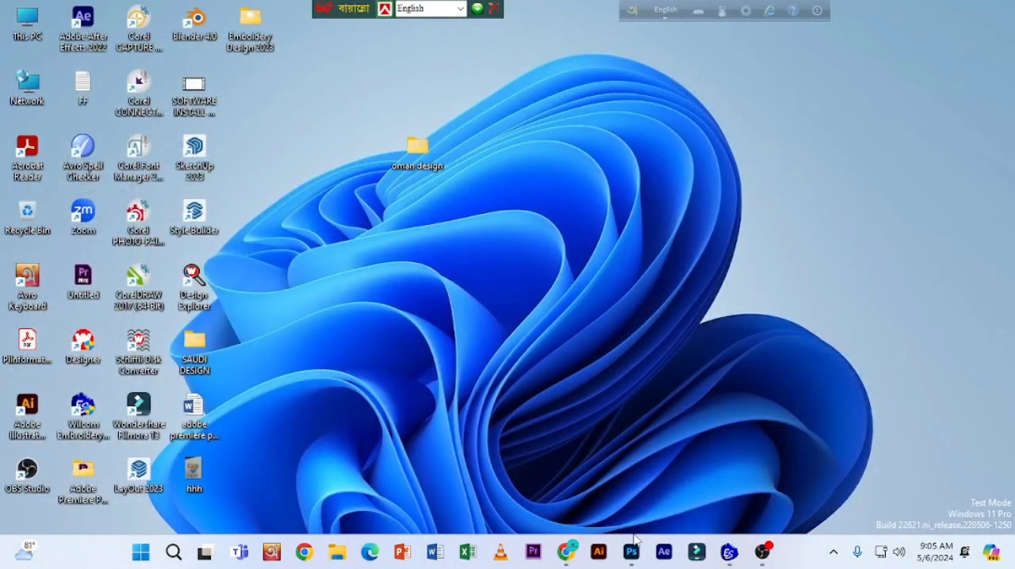
click(631, 553)
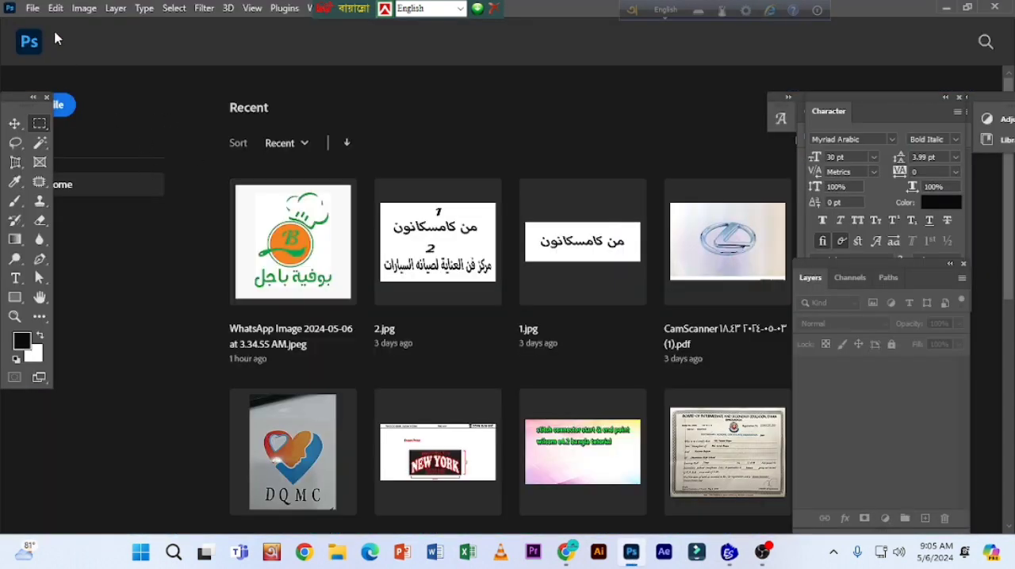
click(32, 8)
click(43, 37)
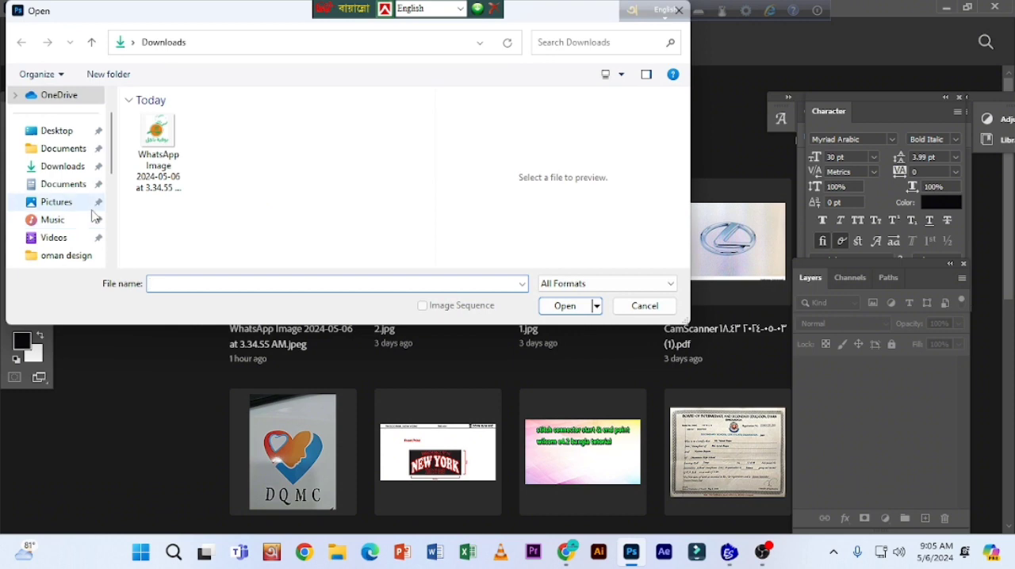
click(60, 166)
click(161, 147)
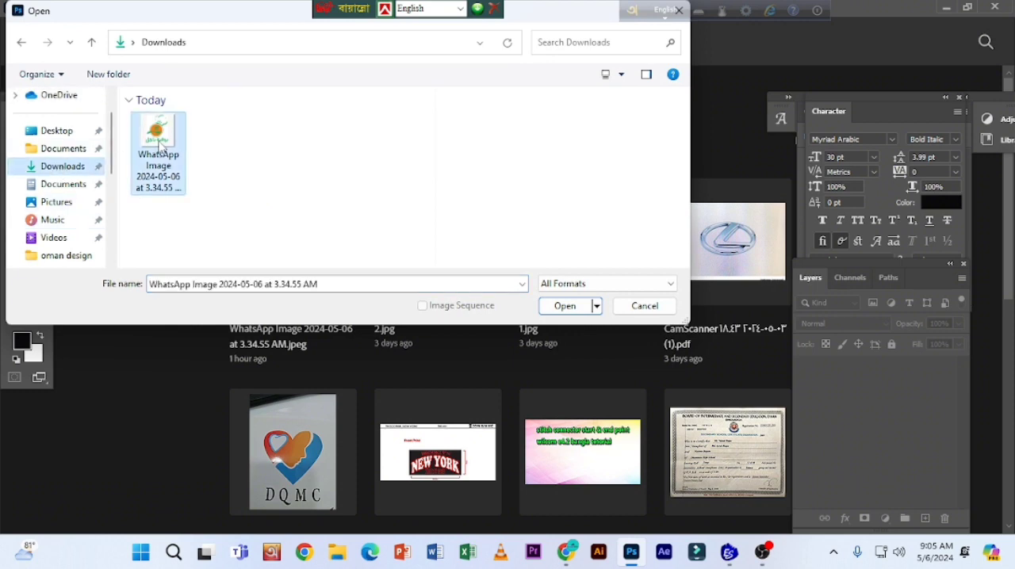
click(574, 307)
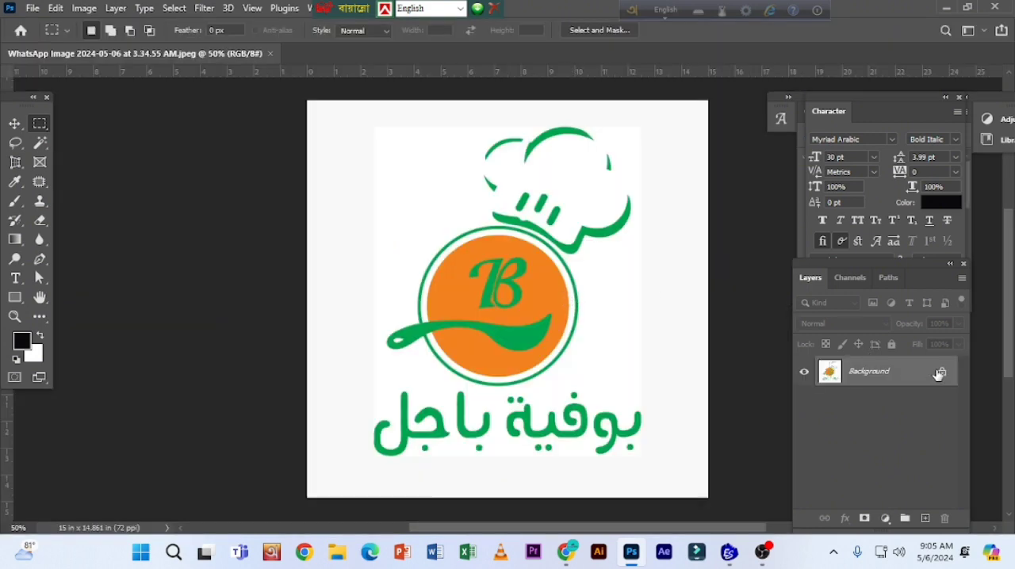
Step: Unlock the Background layer and set the image resolution to 150 pixels per inch
click(941, 374)
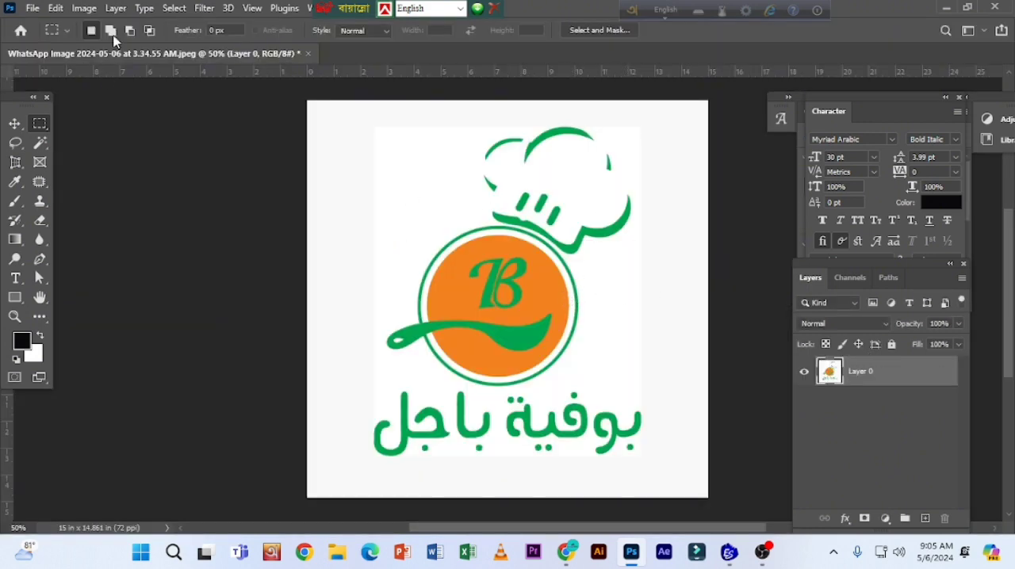
click(83, 9)
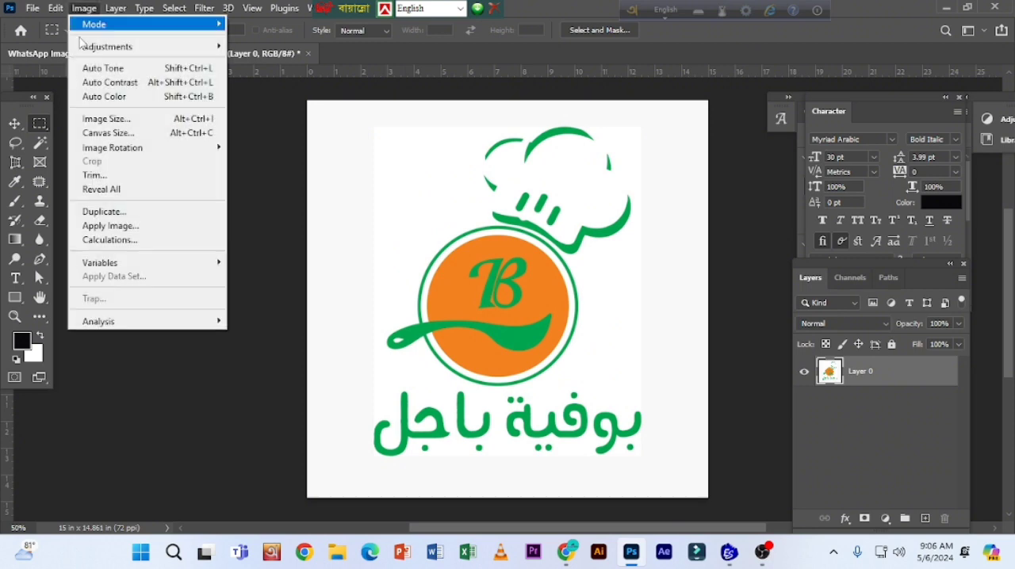
click(111, 124)
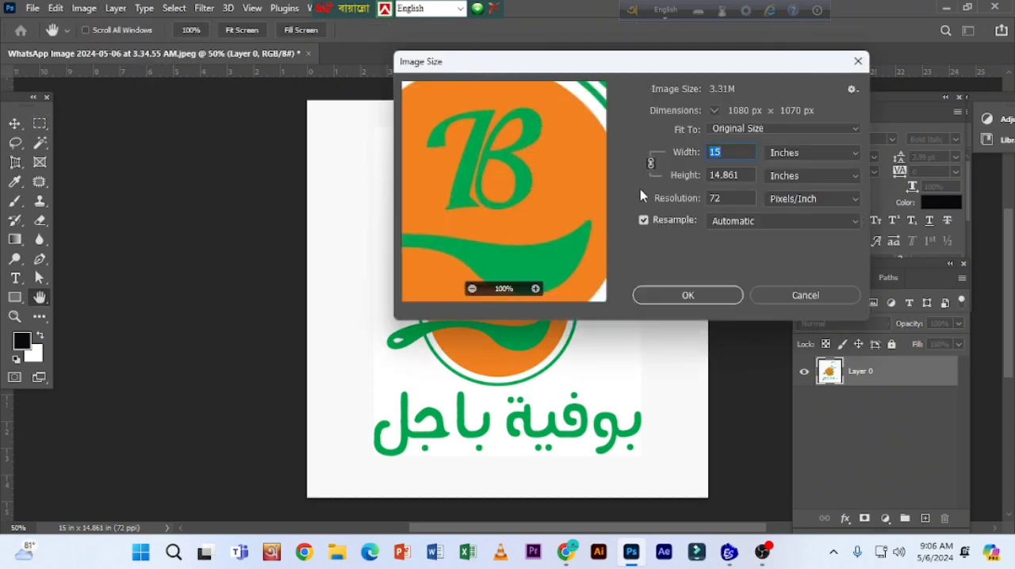
drag(724, 200, 699, 197)
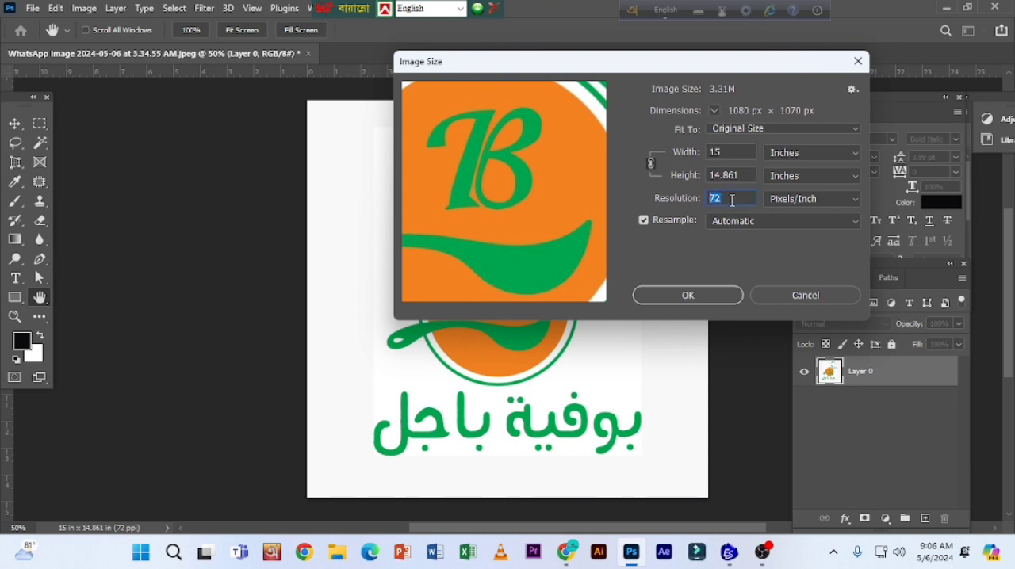
text(150)
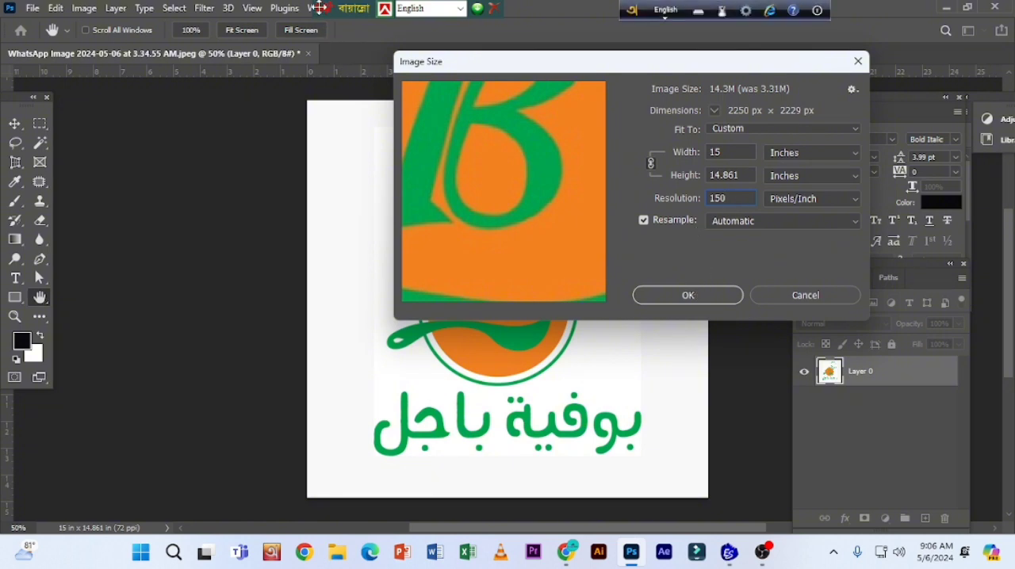
key(Return)
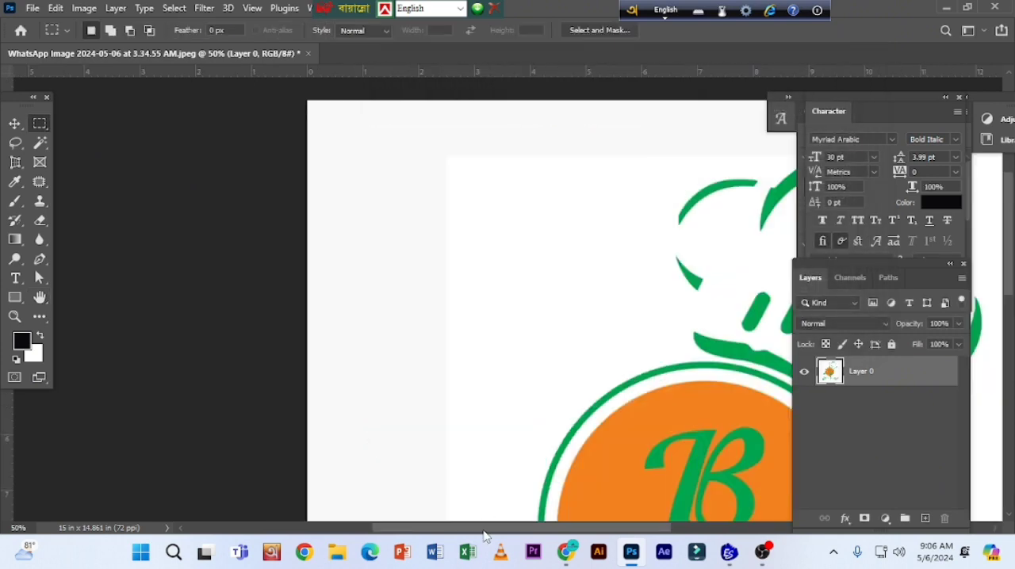
Step: Start exporting the logo image as a JPG with Good quality at 100% scale
drag(483, 529, 565, 531)
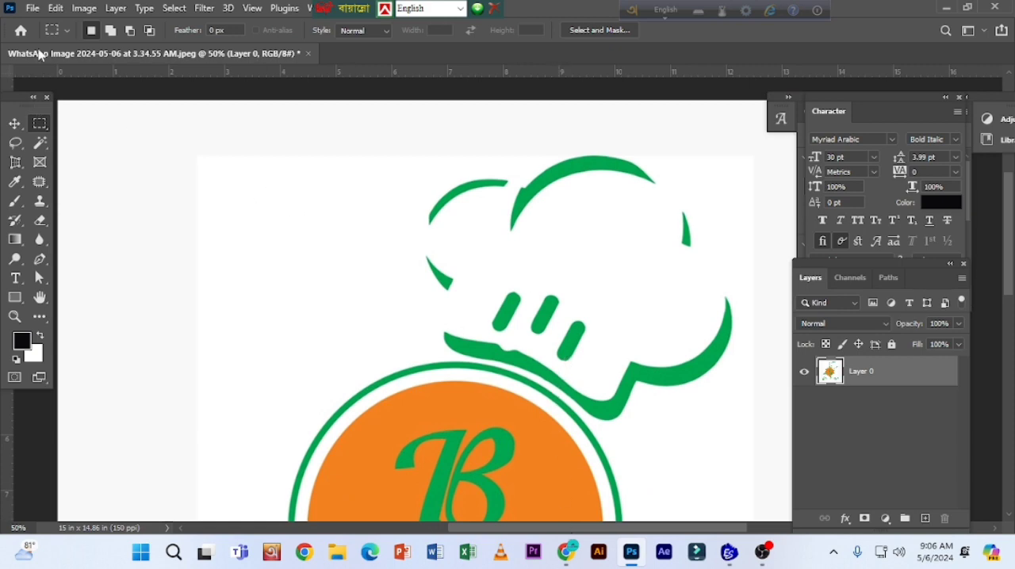
click(33, 9)
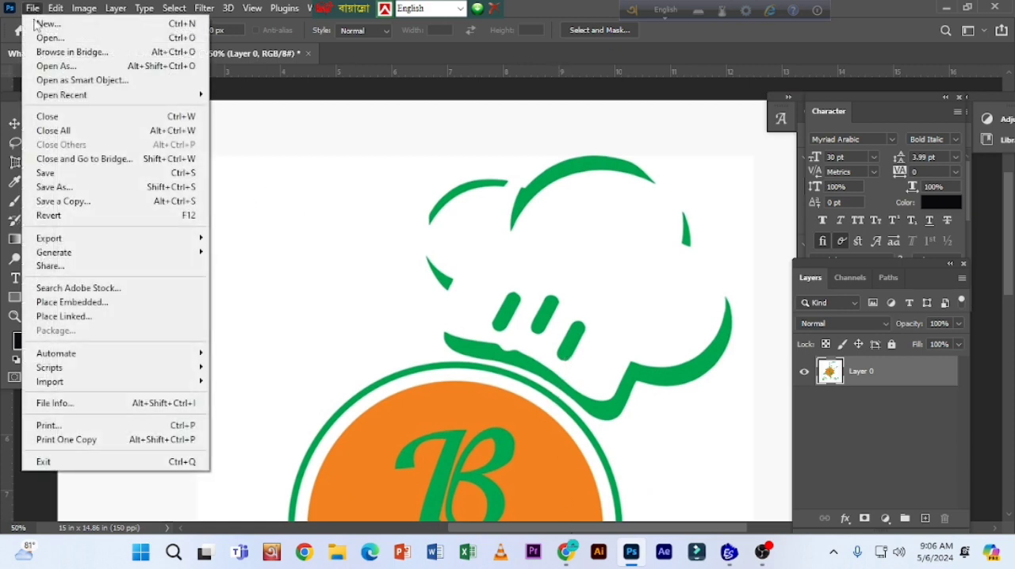
mouse_move(70, 239)
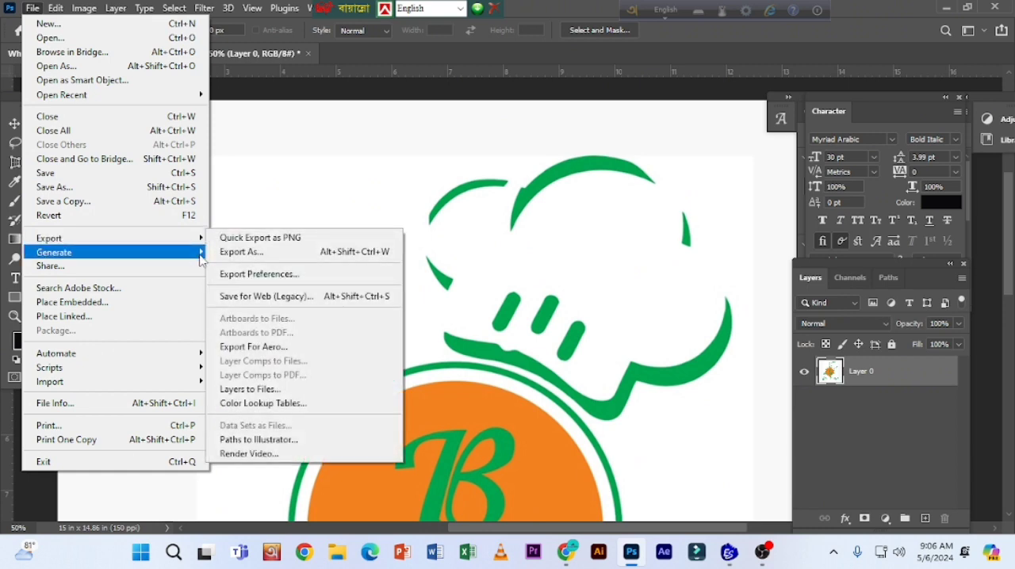
click(238, 252)
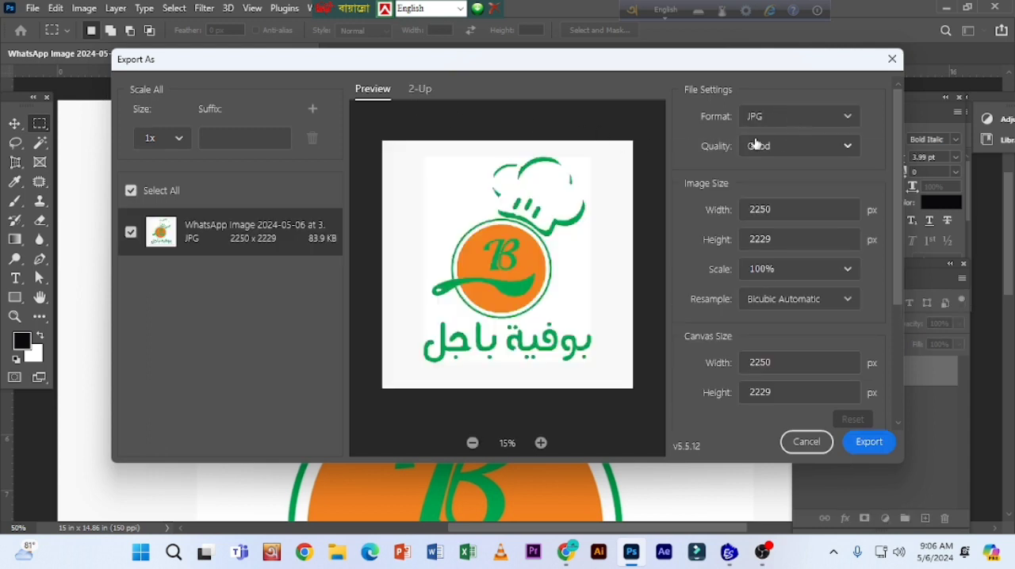
click(801, 125)
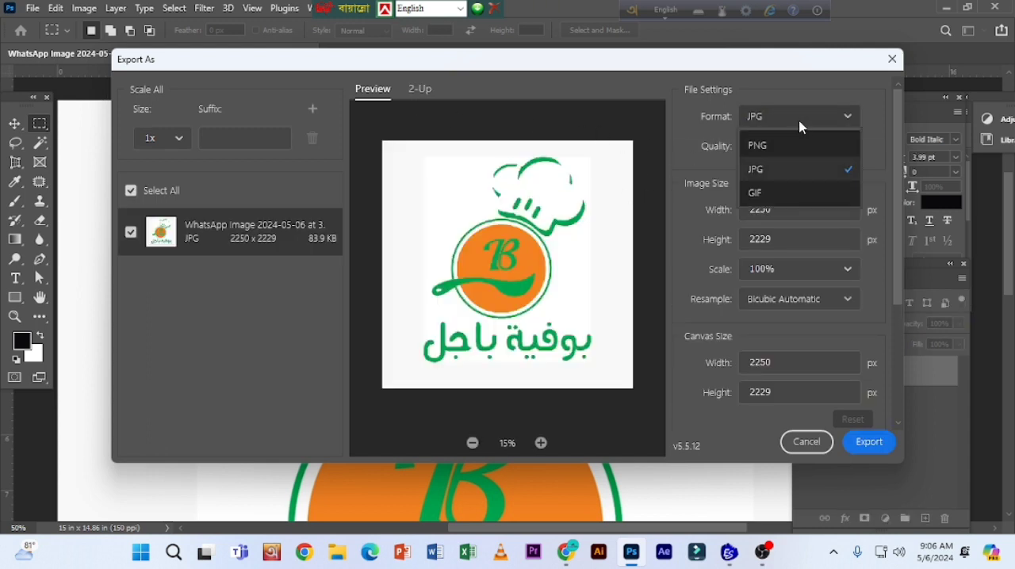
click(799, 126)
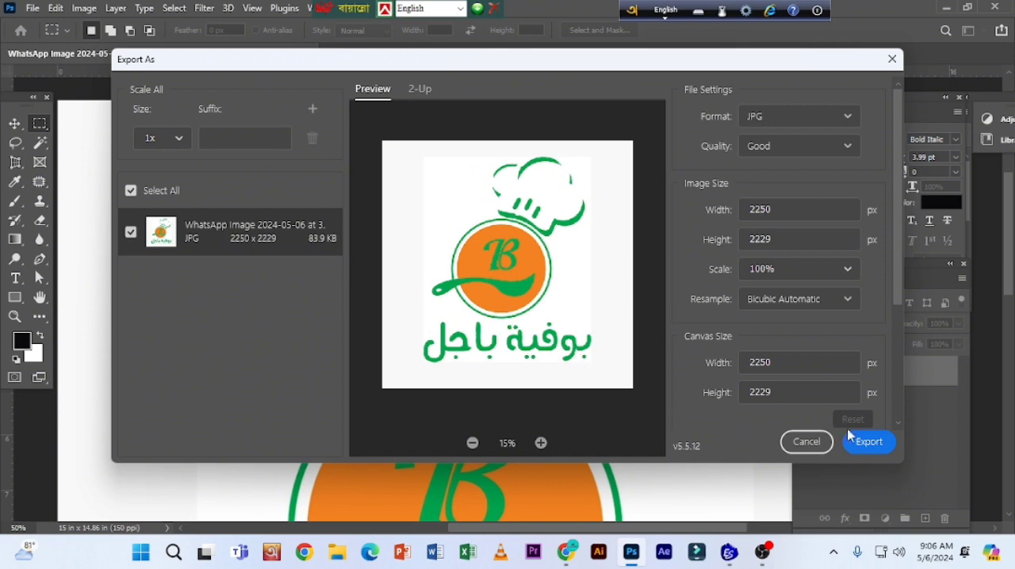
click(869, 441)
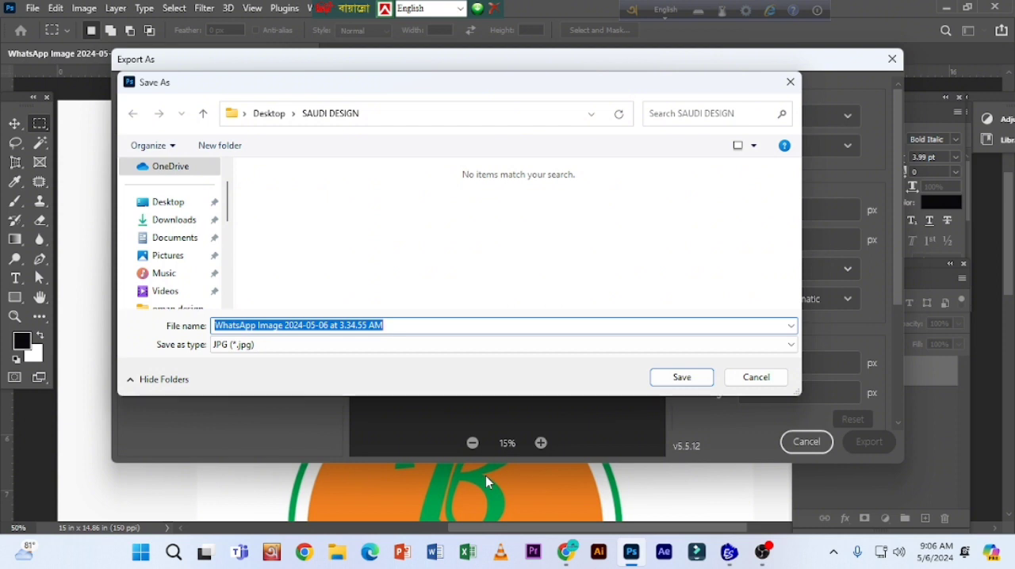
Step: Name the exported JPG LOGO and save it in the SAUDI DESIGN folder on the Desktop
text(b)
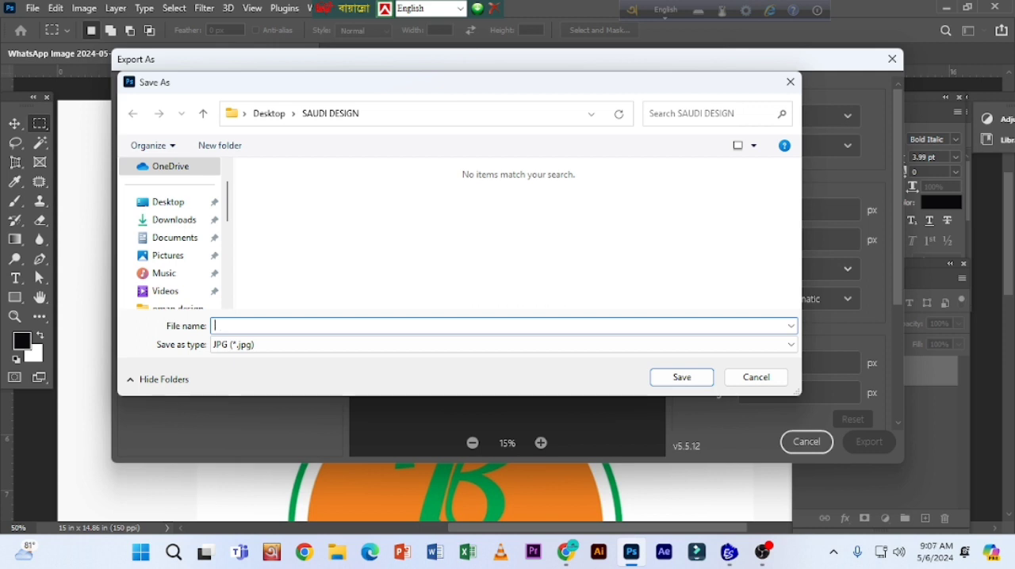
text(LOGO)
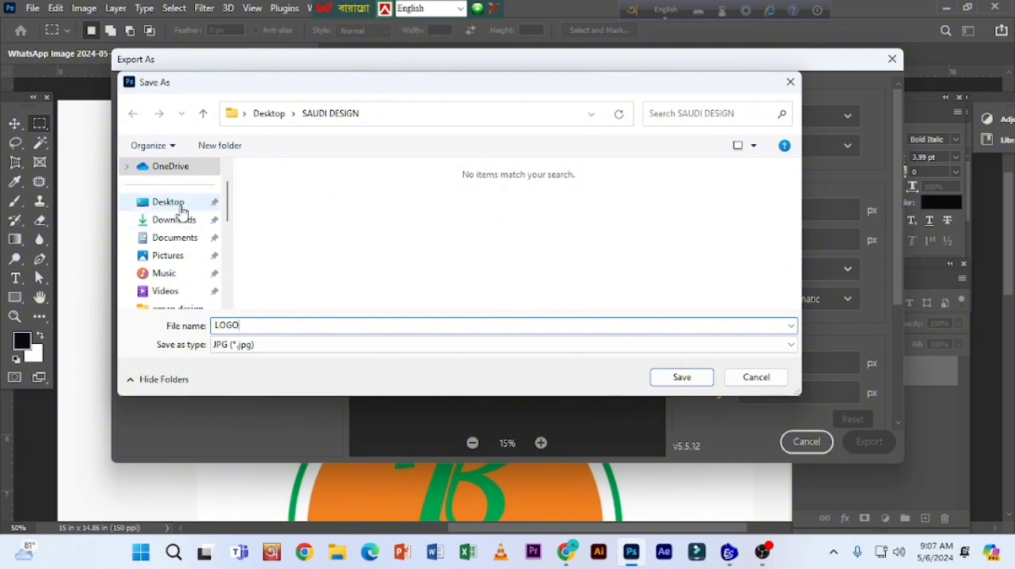
click(181, 207)
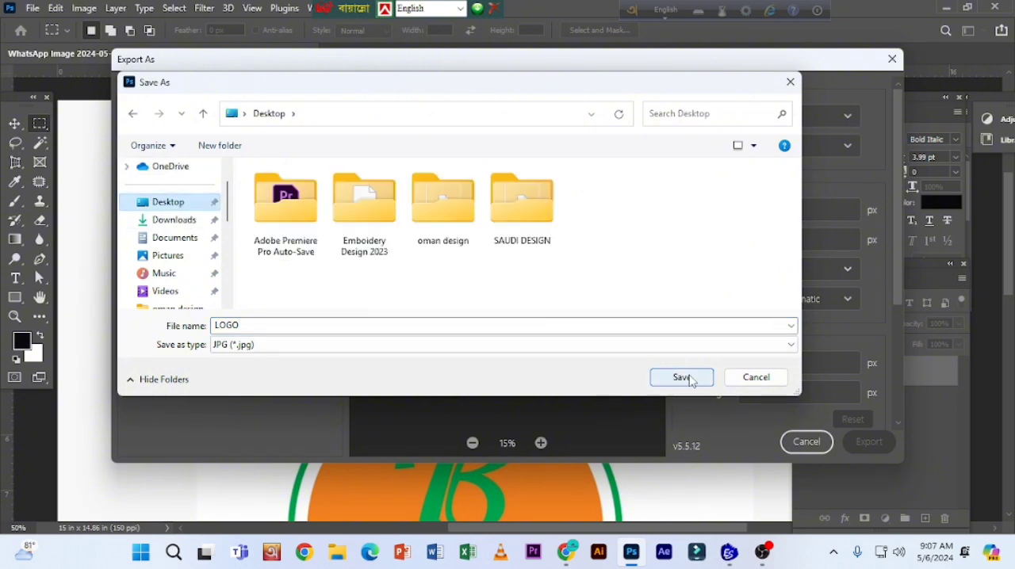
double_click(532, 219)
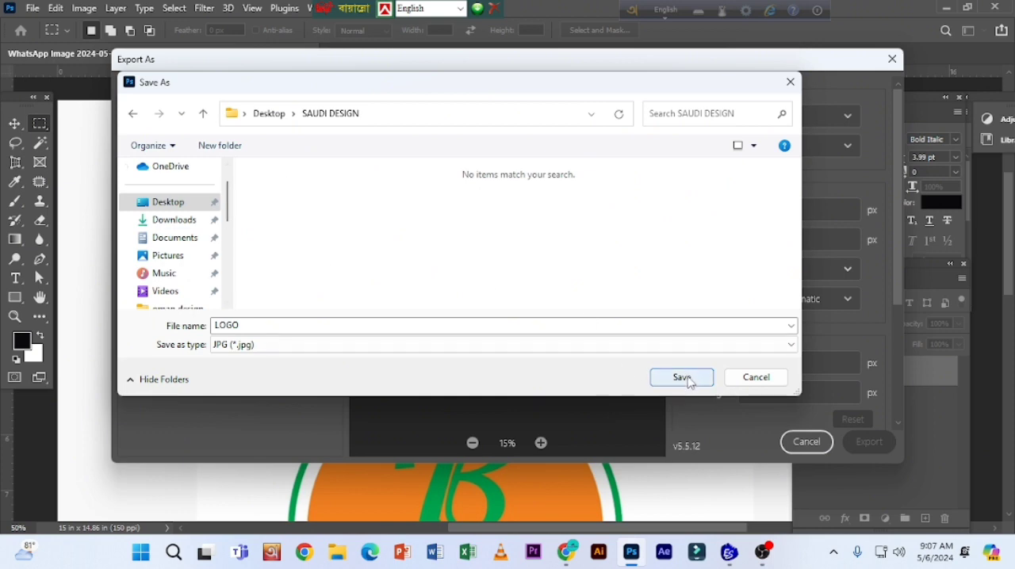
click(682, 378)
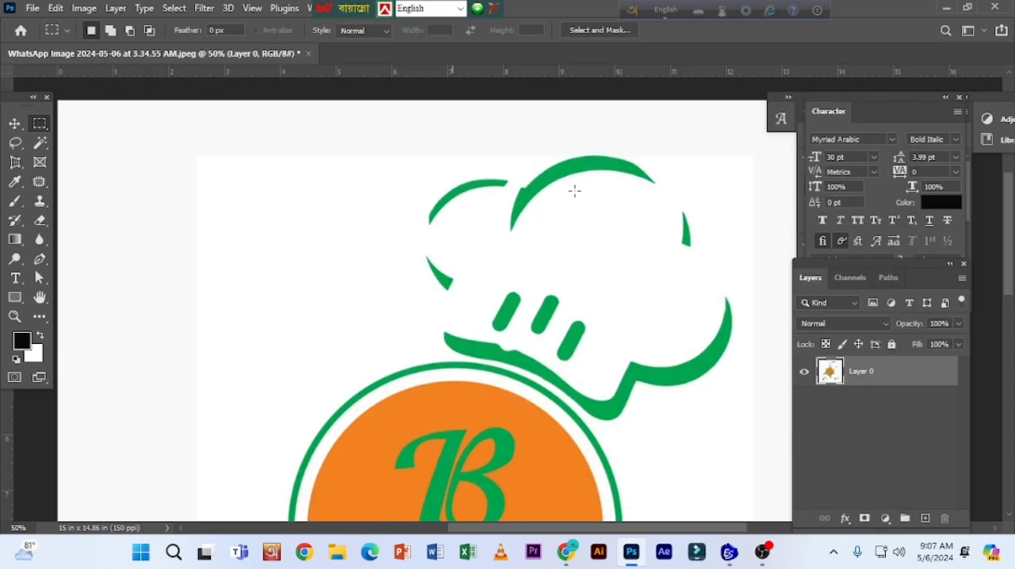
Step: Close the WhatsApp image without saving changes, minimize Photoshop and refresh the desktop
click(307, 53)
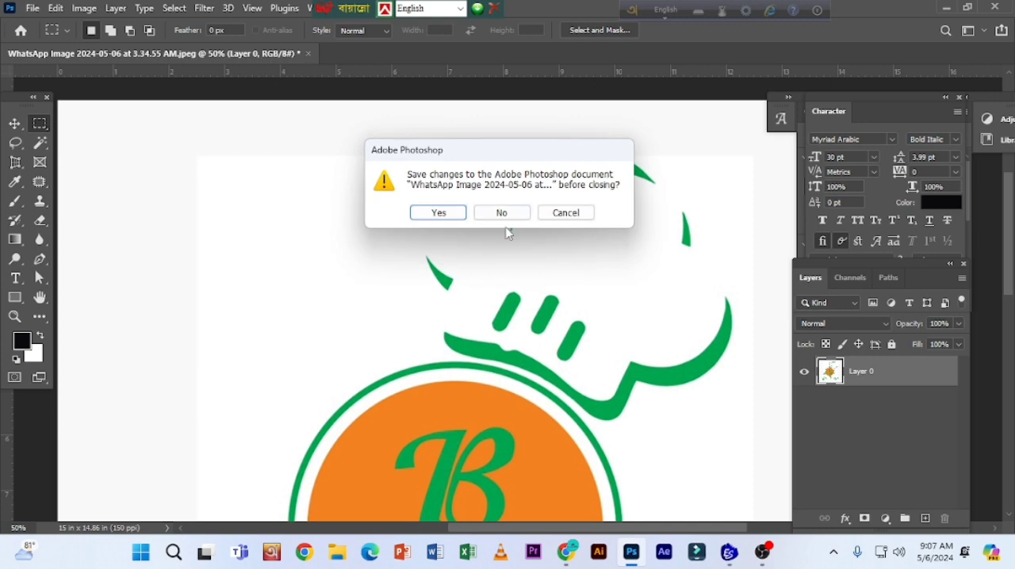
click(498, 212)
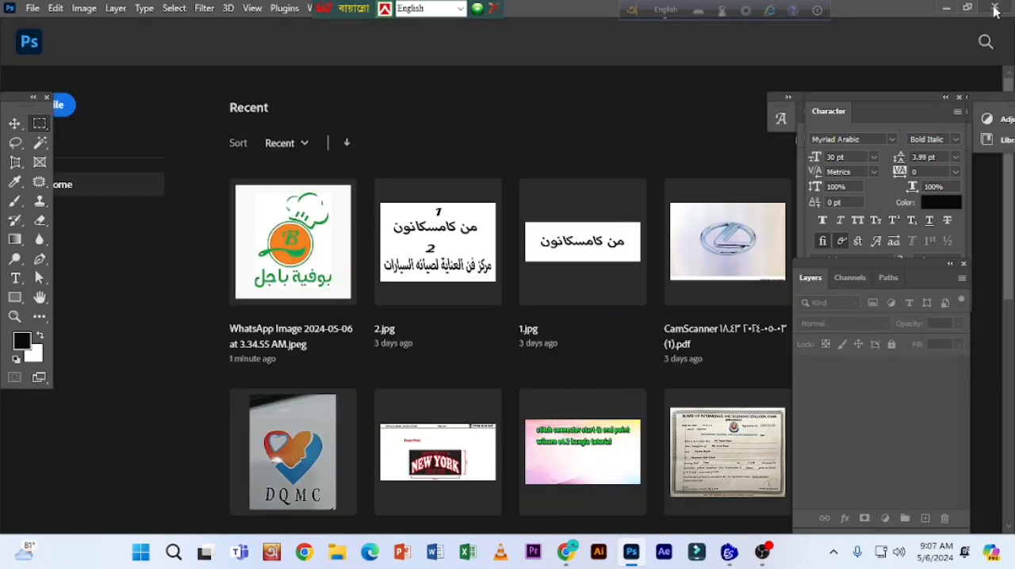
click(945, 8)
right_click(485, 116)
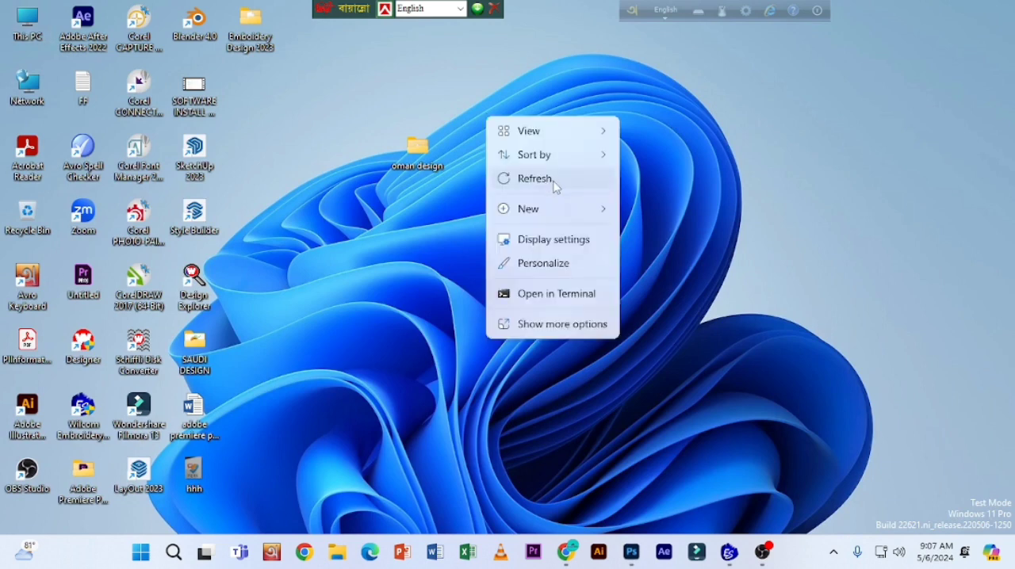
click(555, 182)
Step: Switch to Wilcom and import the LOGO graphic from the SAUDI DESIGN folder on the Desktop into Design1
click(724, 557)
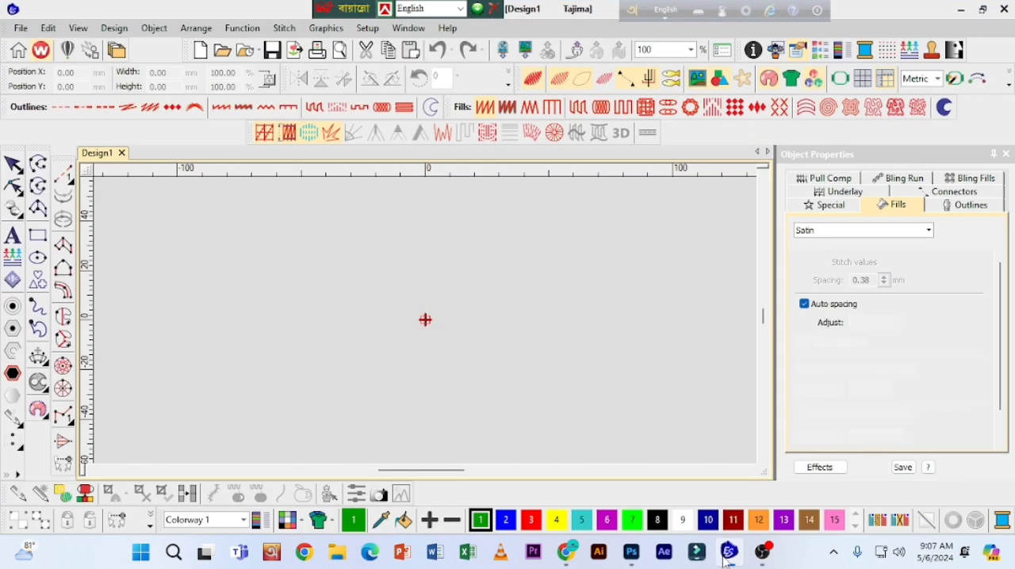
click(523, 50)
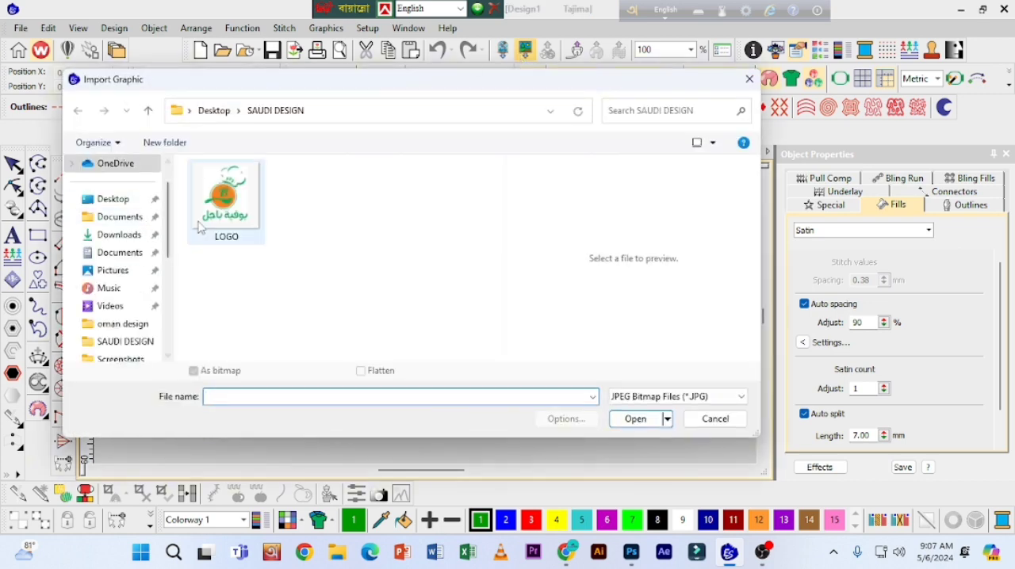
click(120, 202)
double_click(474, 222)
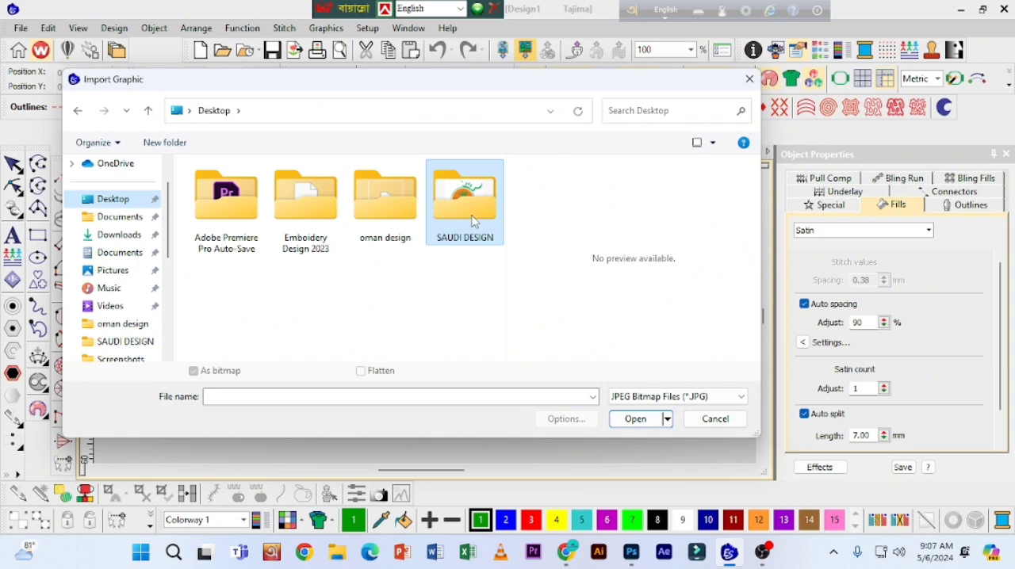
click(226, 222)
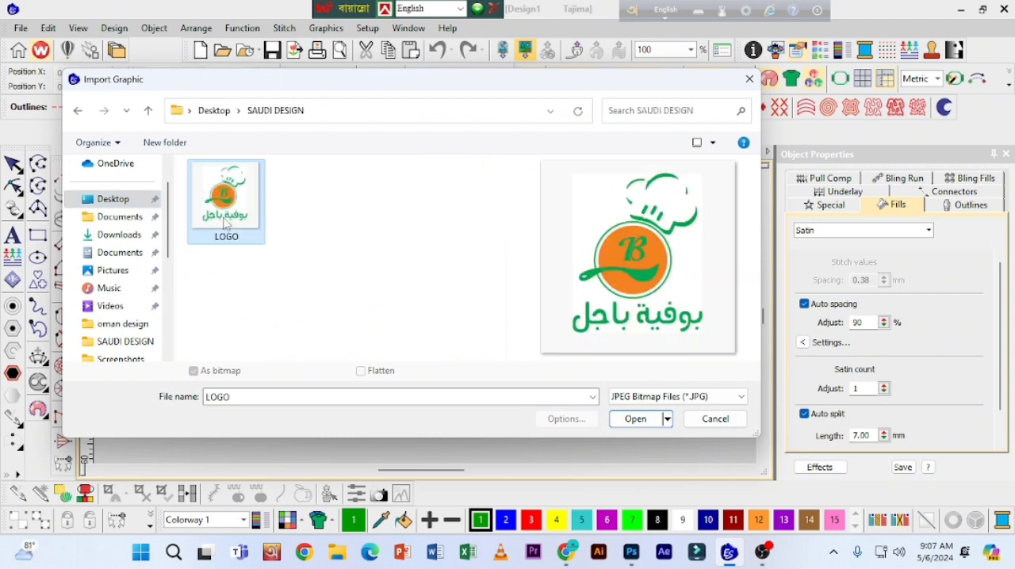
click(636, 419)
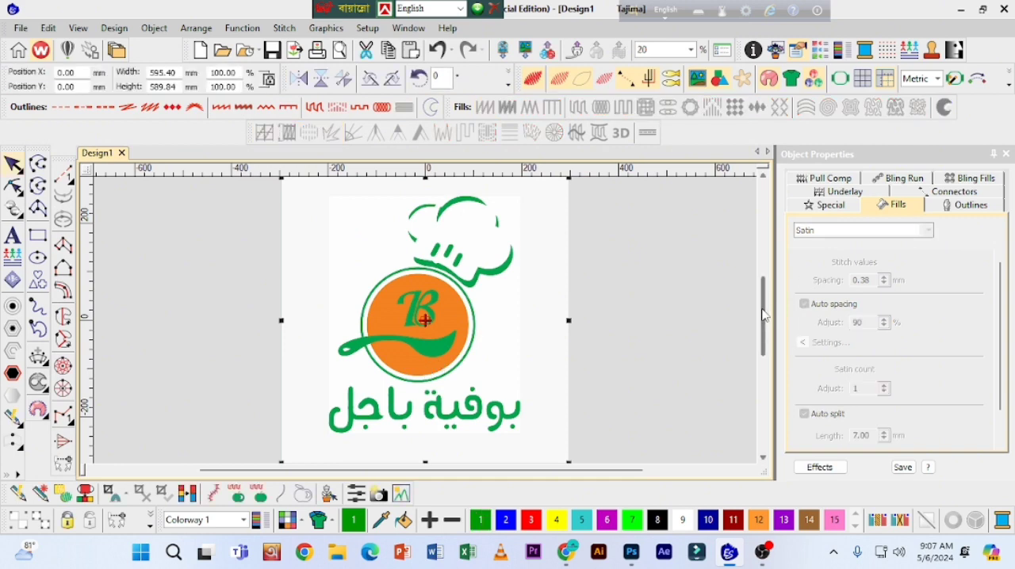
Step: Crop the imported bitmap with a rectangle around the chef-hat logo and its Arabic text, finalize the crop and deselect the bitmap
scroll(762, 315, up, 1)
scroll(765, 312, down, 1)
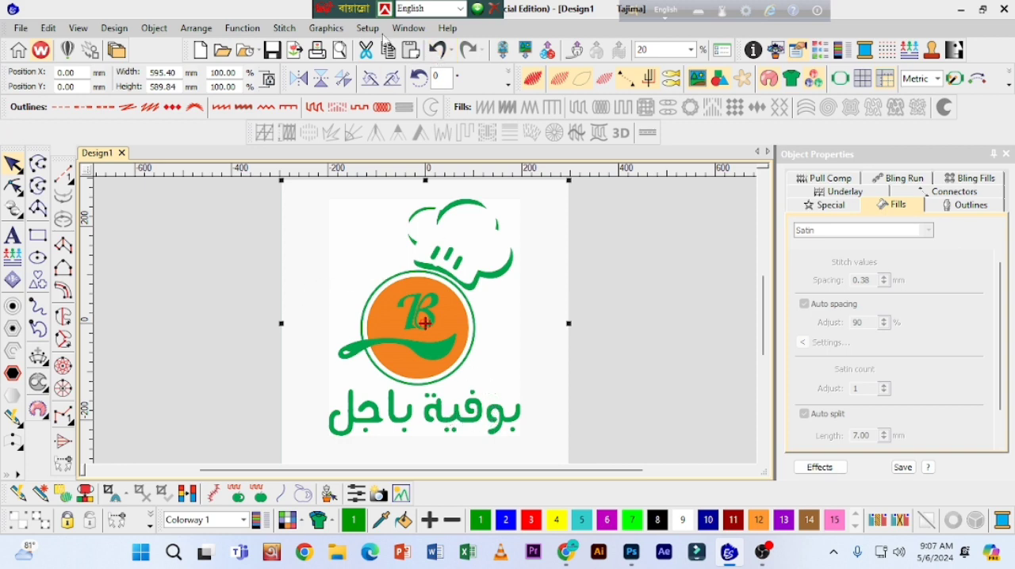
click(334, 28)
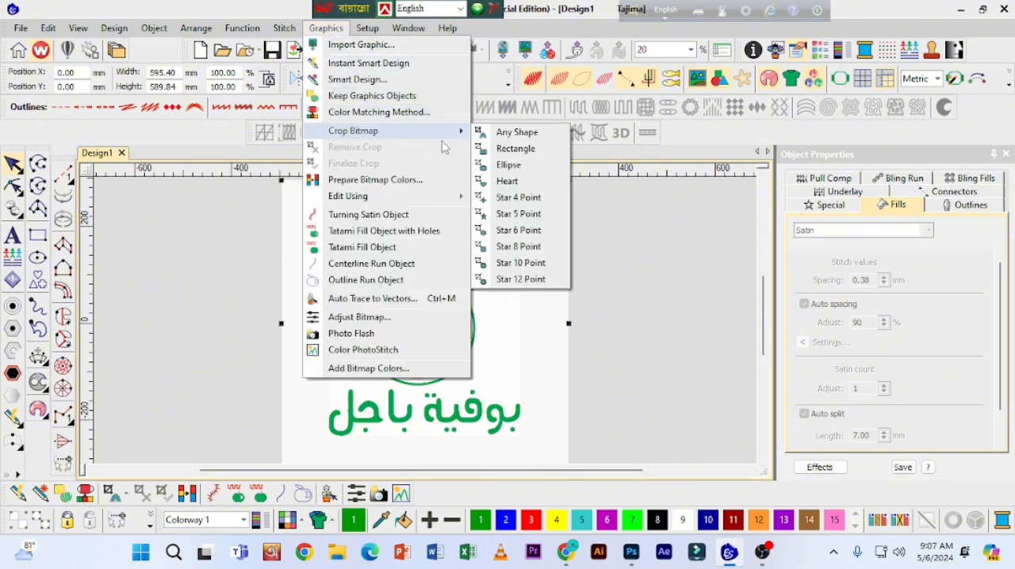
click(531, 151)
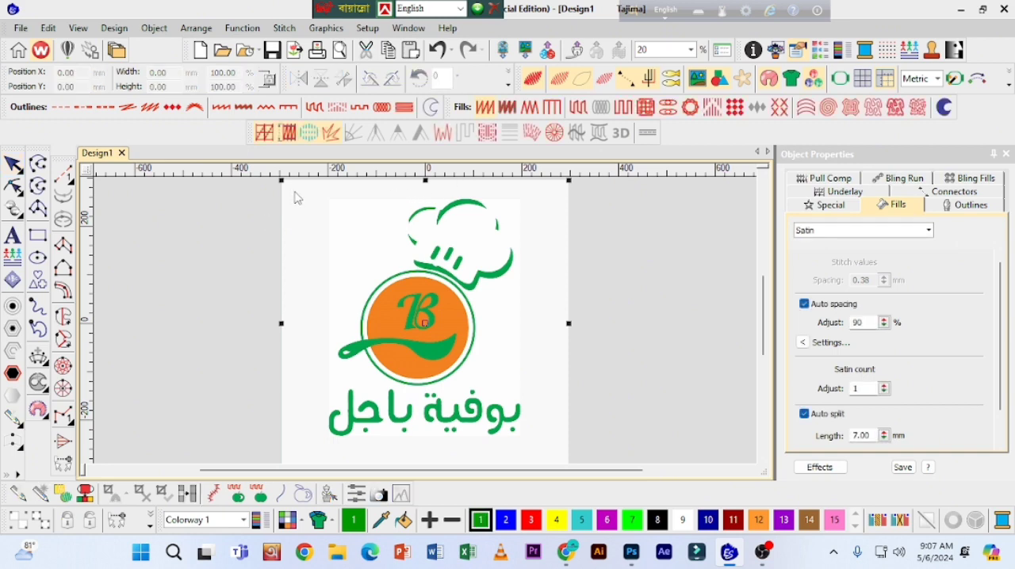
drag(302, 190, 533, 444)
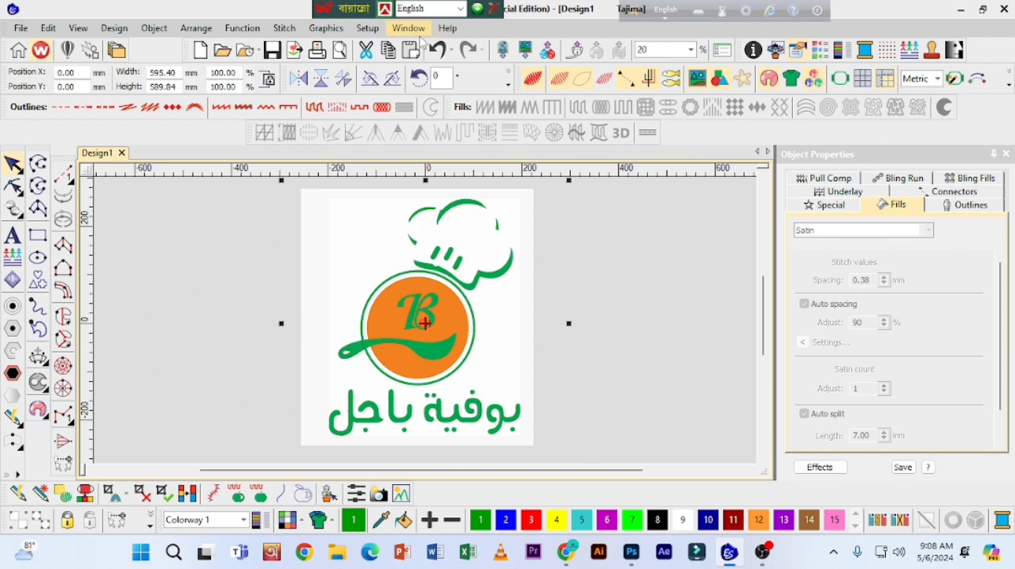
click(333, 30)
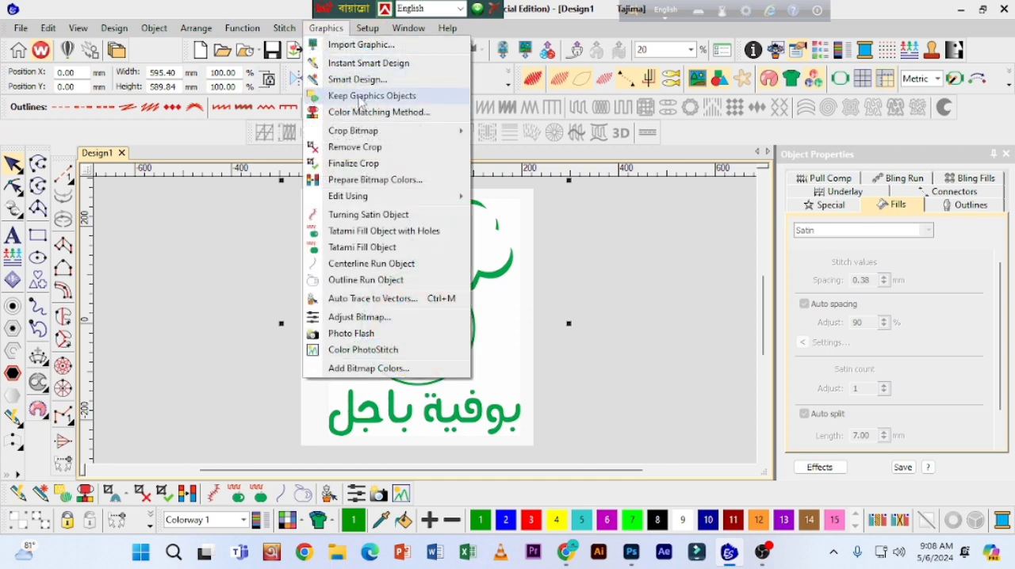
click(353, 163)
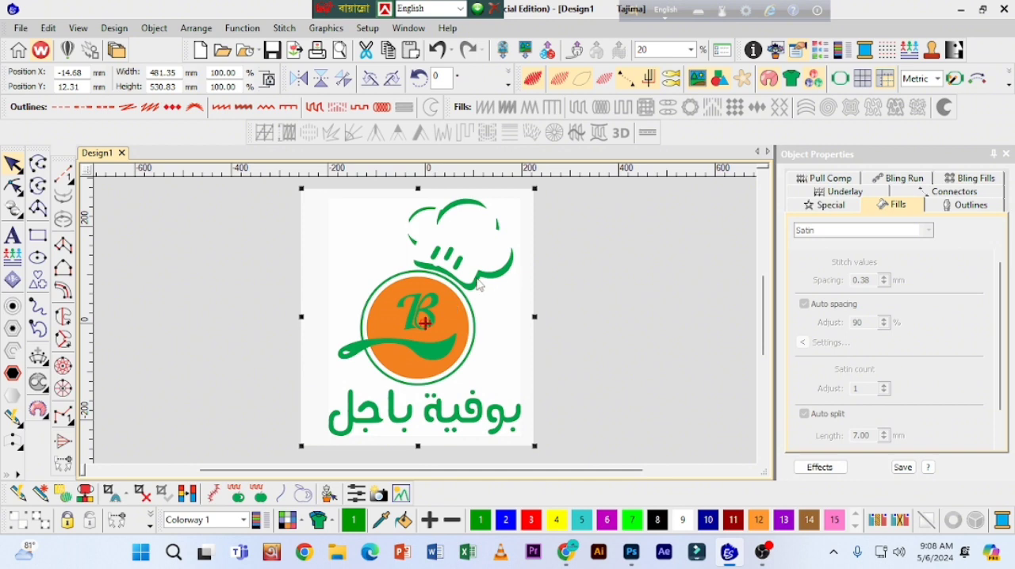
click(221, 300)
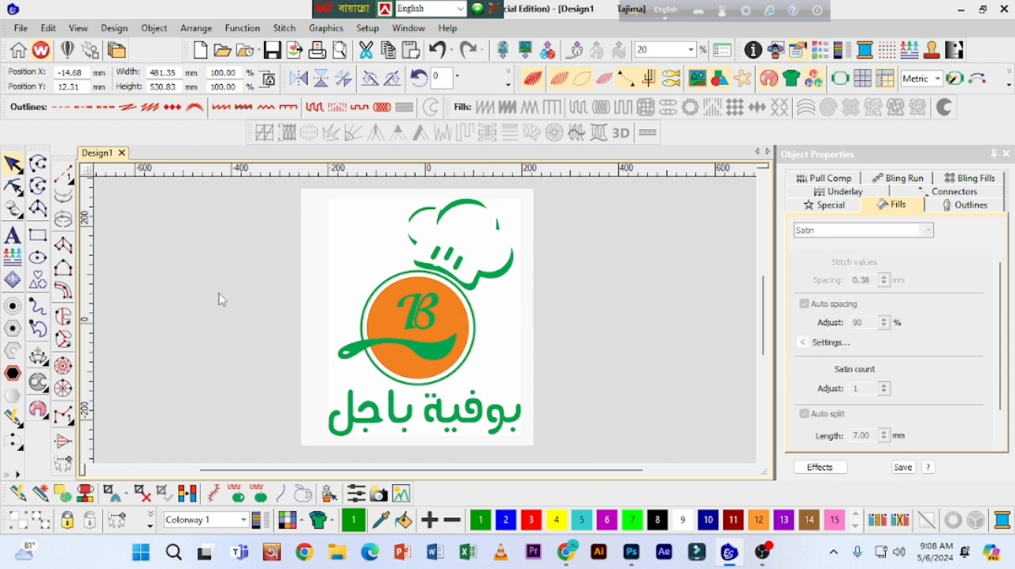
Step: Measure along the Arabic text, starting from its right end
key(m)
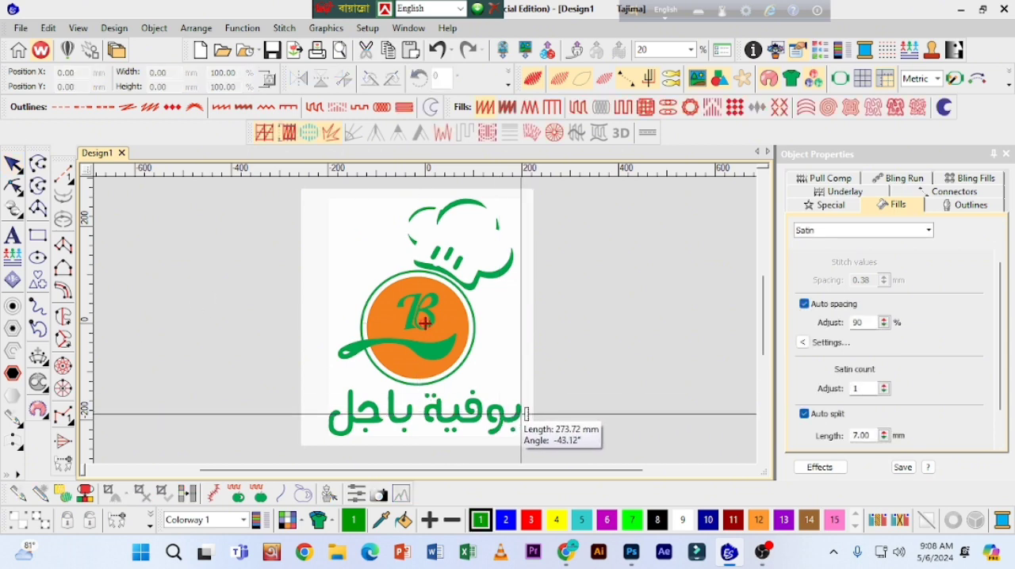
click(523, 412)
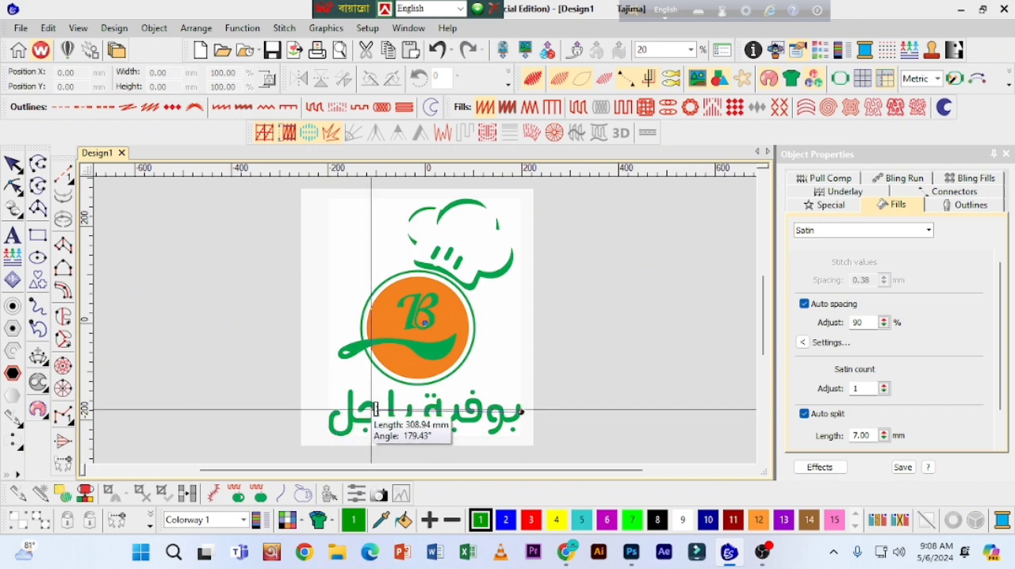
key(Escape)
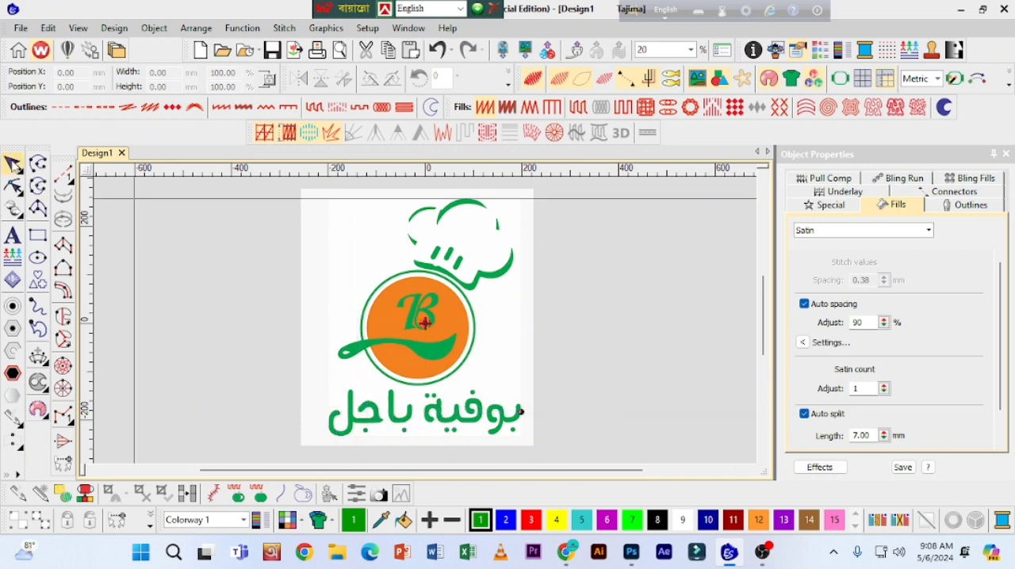
Step: Draw a straight run-stitch line across the full length of the Arabic text and set its width to 220 mm
click(63, 176)
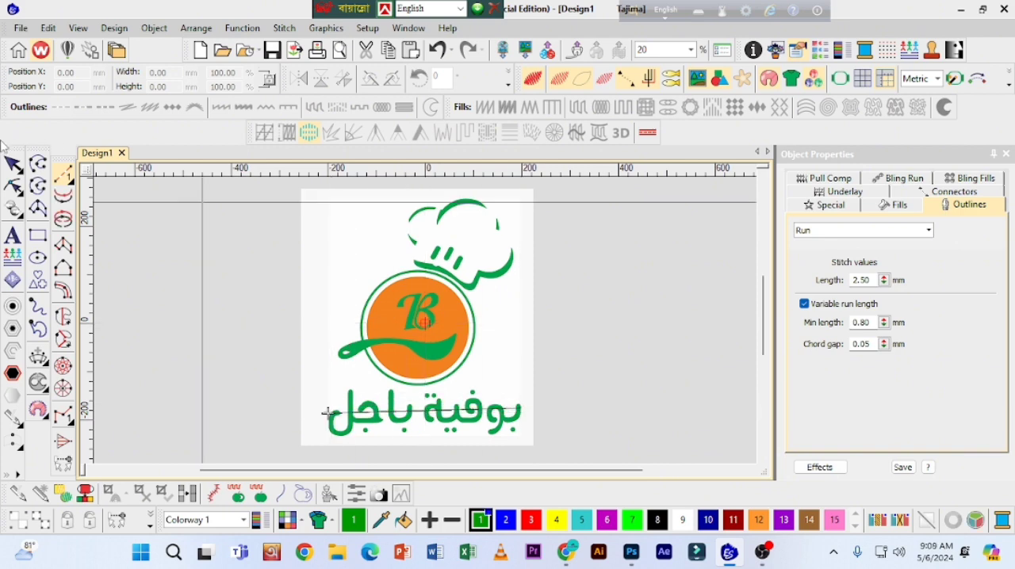
click(12, 164)
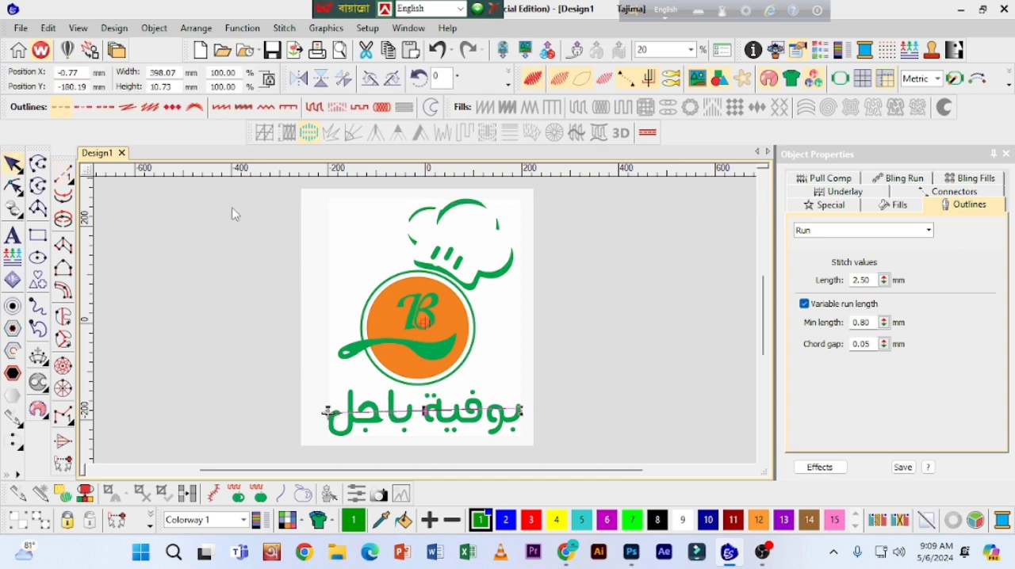
click(78, 71)
click(177, 73)
drag(180, 72, 155, 72)
text(220)
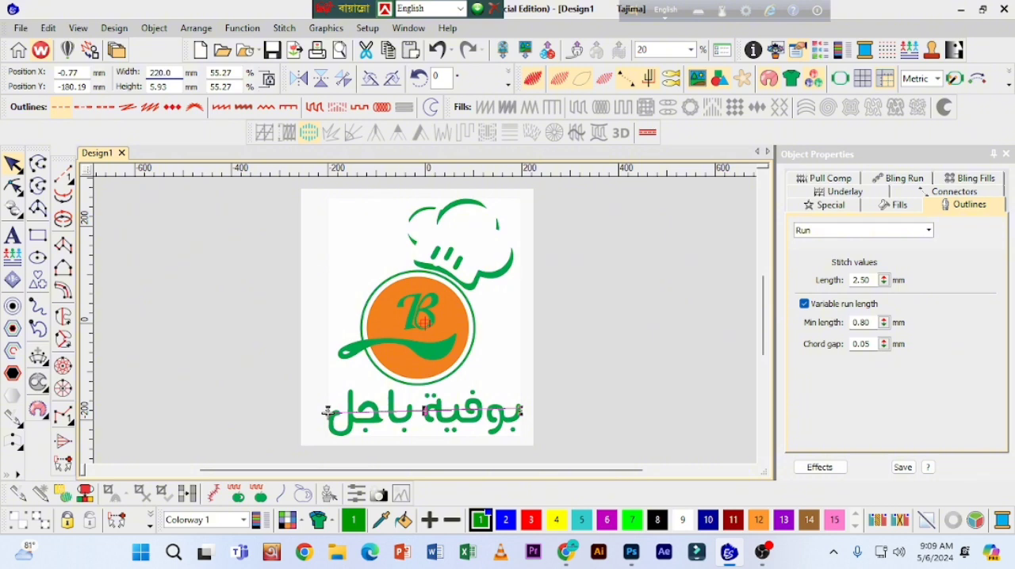
key(Return)
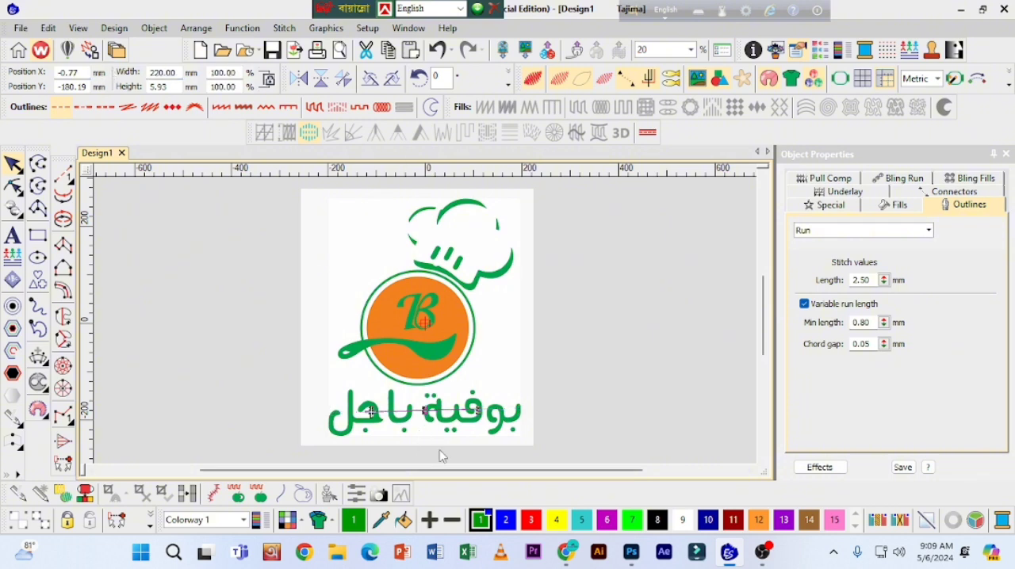
Step: Shrink the logo bitmap to about 286 mm wide using the 220 mm line as reference, and delete the line
click(487, 311)
drag(533, 450, 449, 384)
key(Return)
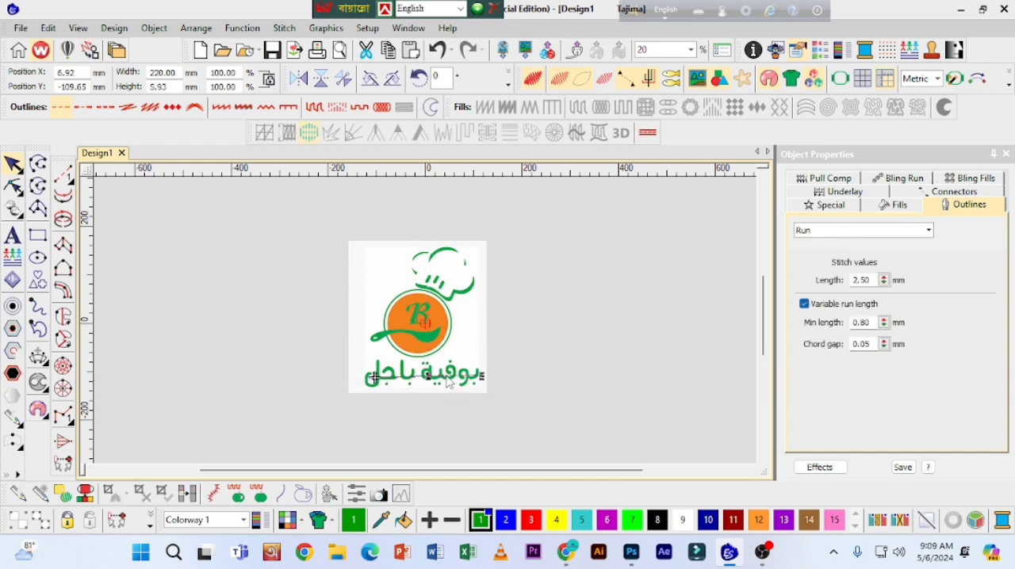
key(Delete)
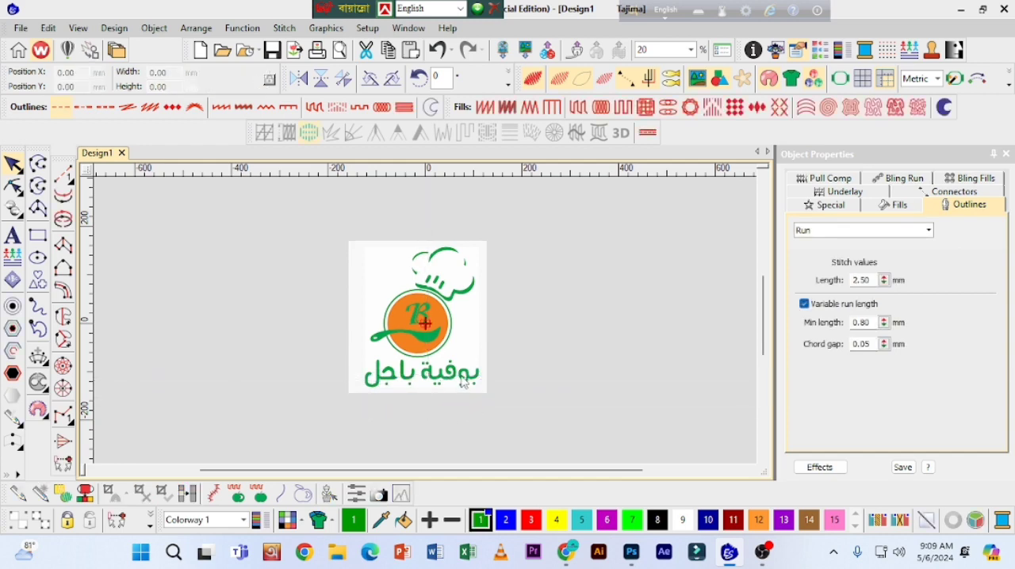
Step: Measure the Arabic text's length and shrink the logo bitmap proportionally to about 255 mm wide
key(m)
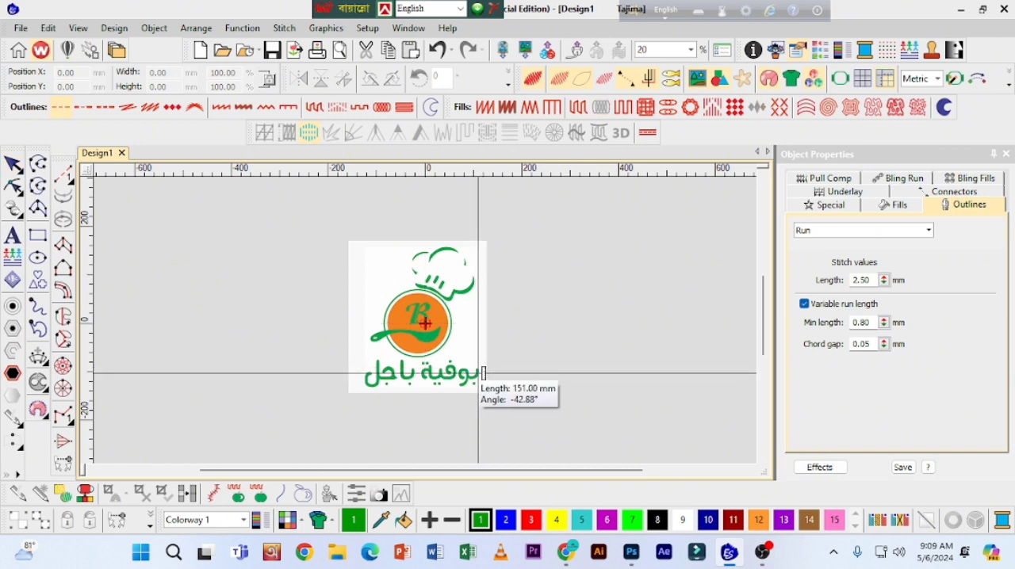
click(478, 372)
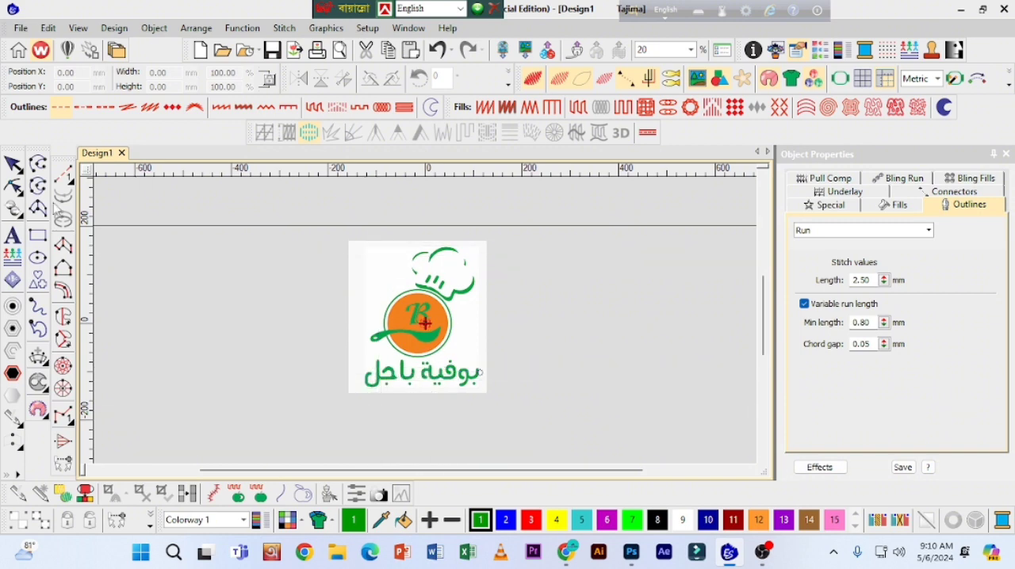
click(12, 164)
click(389, 333)
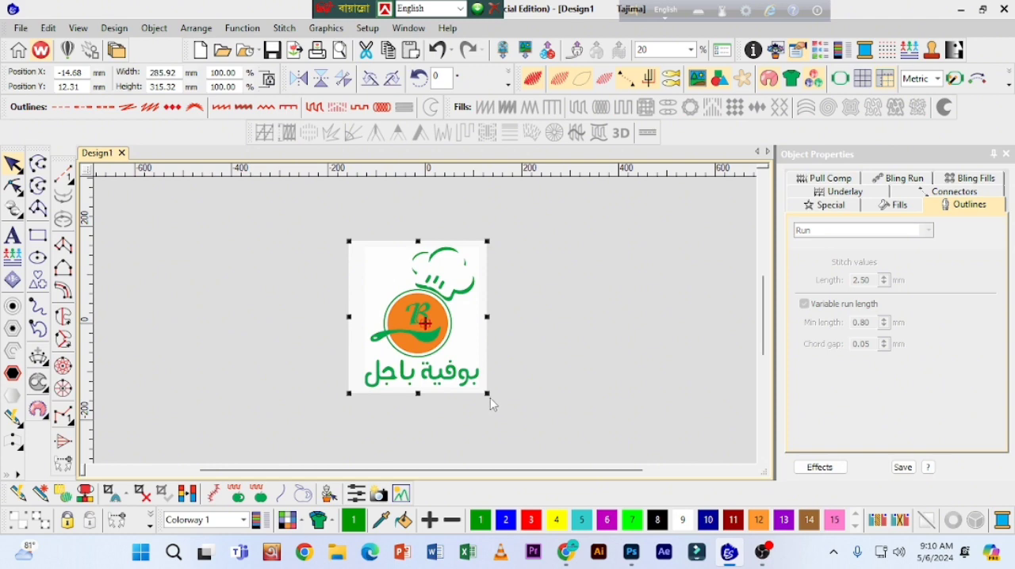
drag(487, 393, 477, 388)
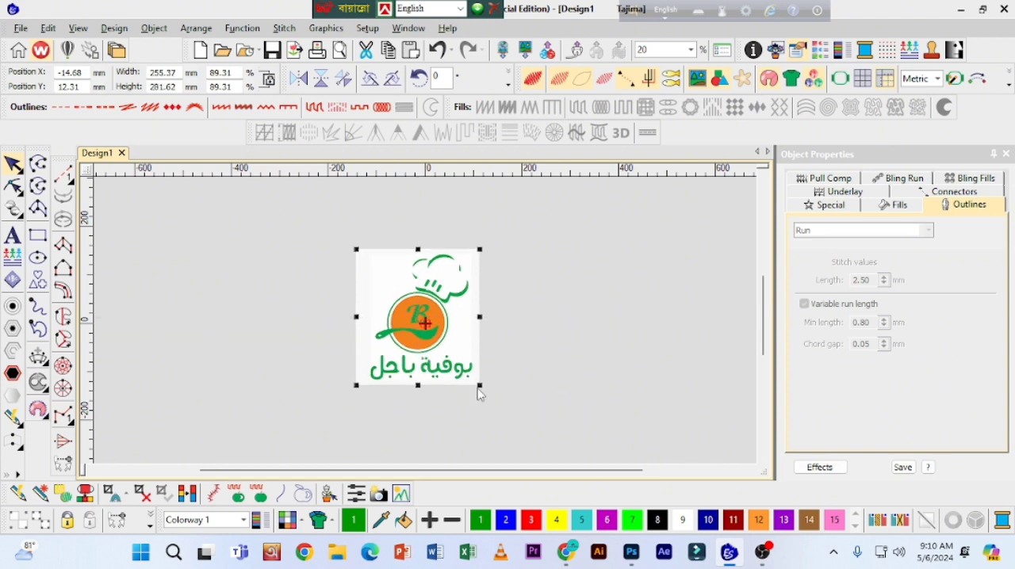
Step: Measure along the Arabic text again and enlarge the logo bitmap proportionally to about 261 mm wide
key(m)
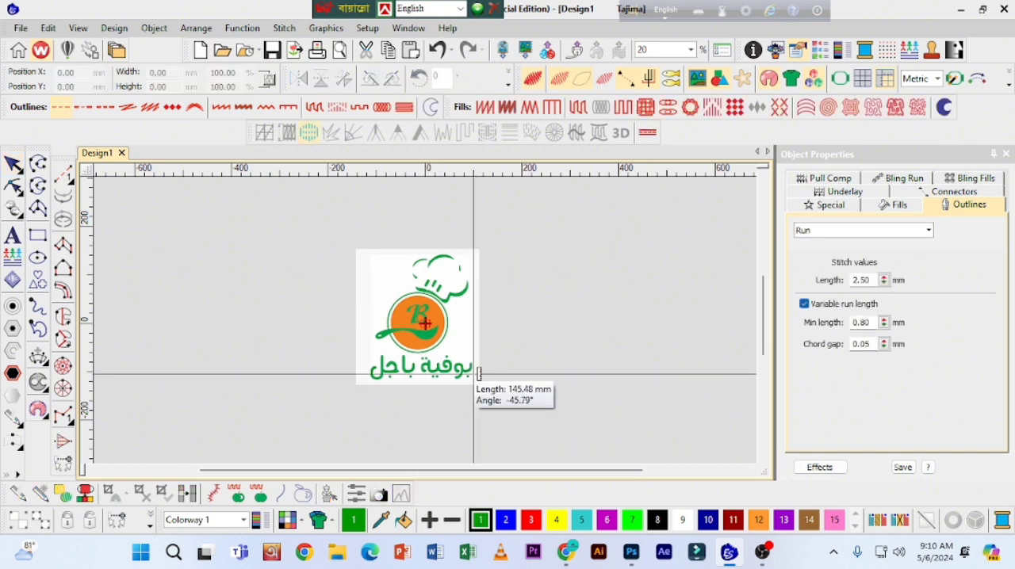
key(z)
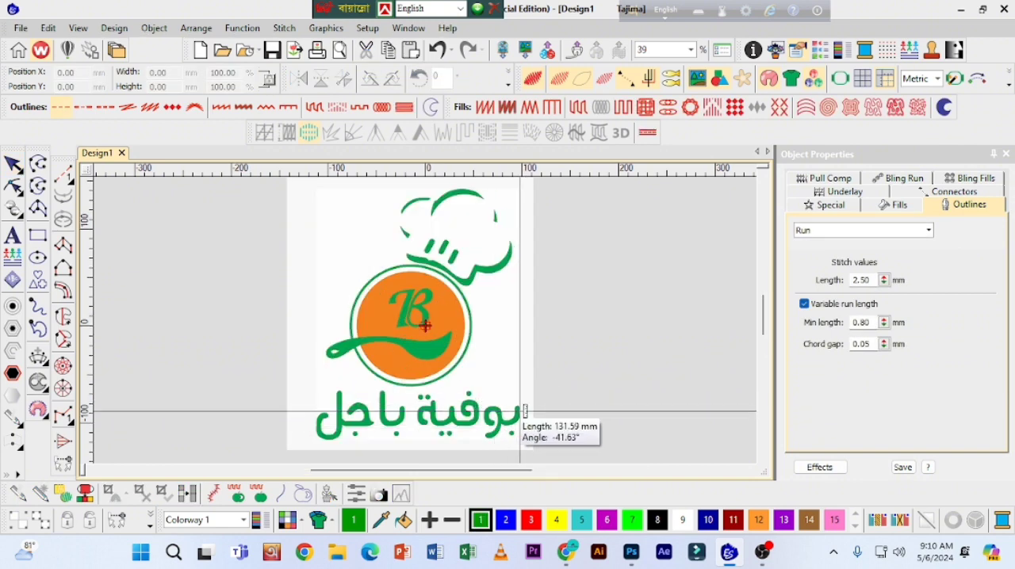
click(523, 411)
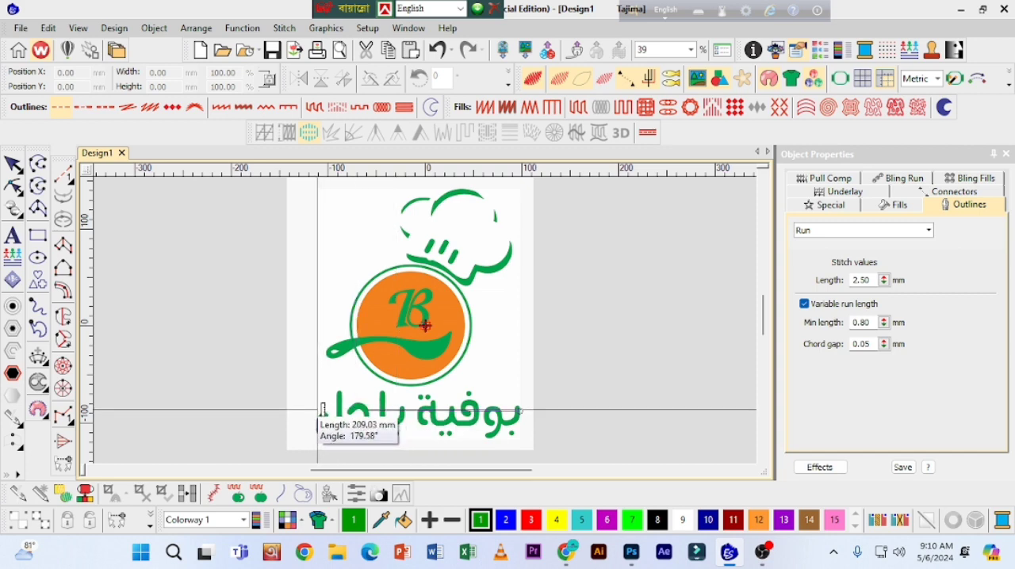
click(12, 164)
key(ctrl+a)
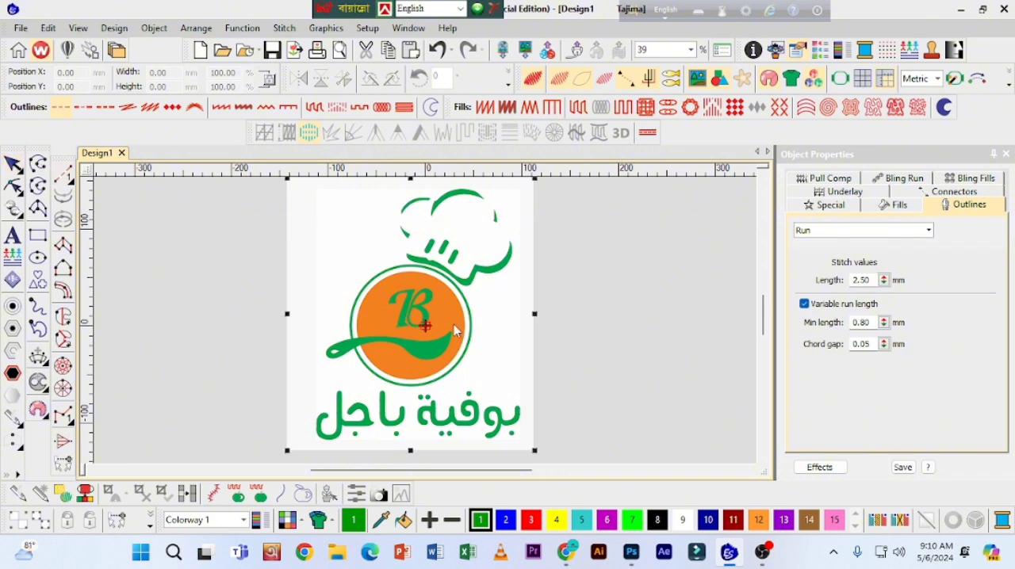
drag(532, 449, 538, 458)
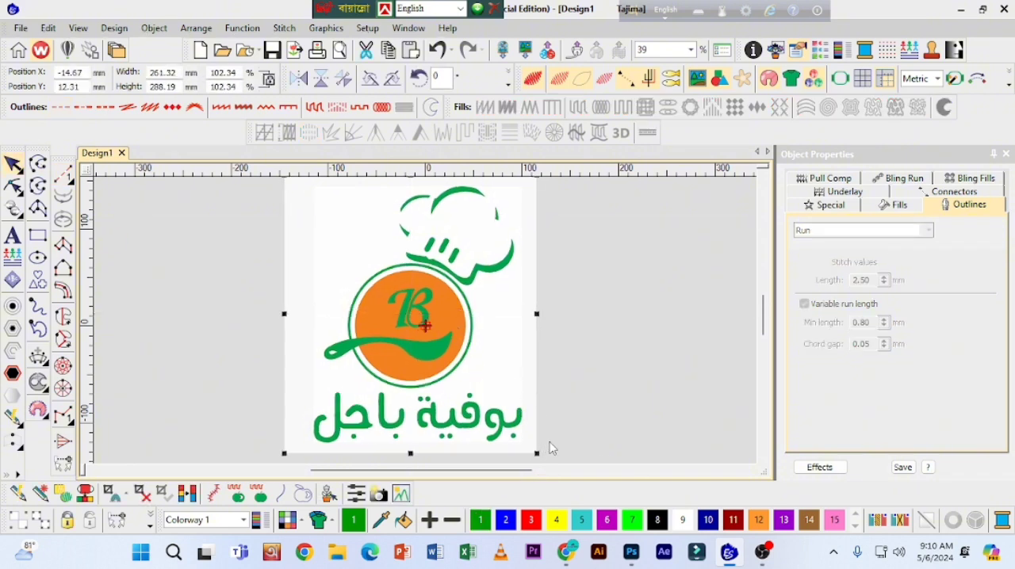
Step: Remeasure the Arabic text from end to end and enlarge the logo bitmap proportionally to about 267 mm wide
key(m)
click(522, 416)
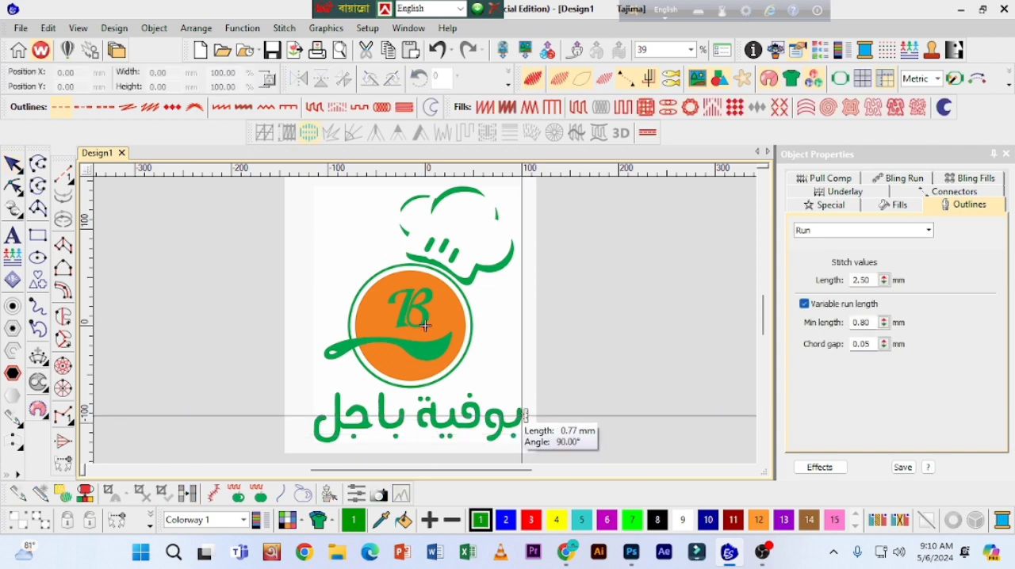
click(318, 412)
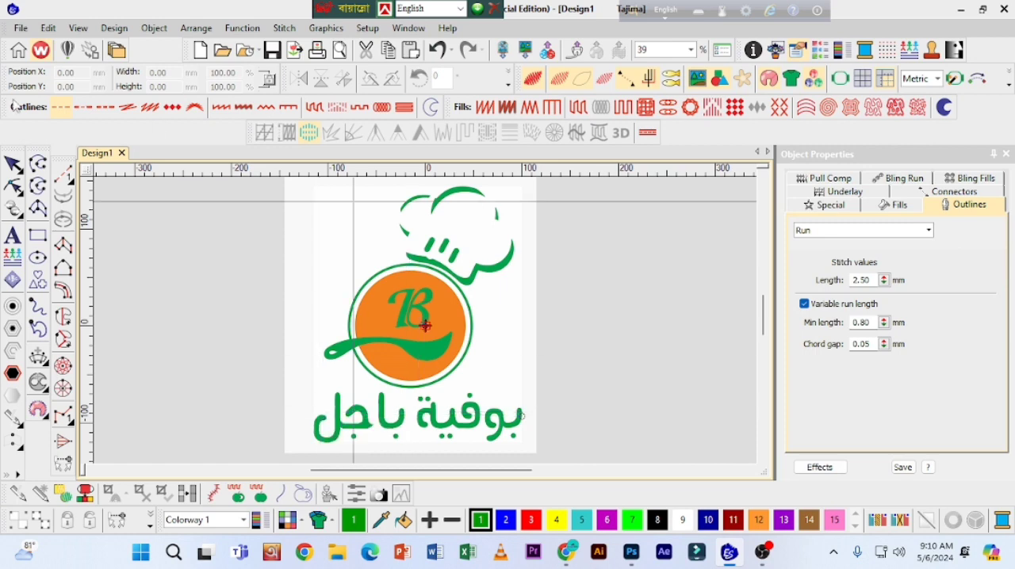
click(12, 165)
click(500, 369)
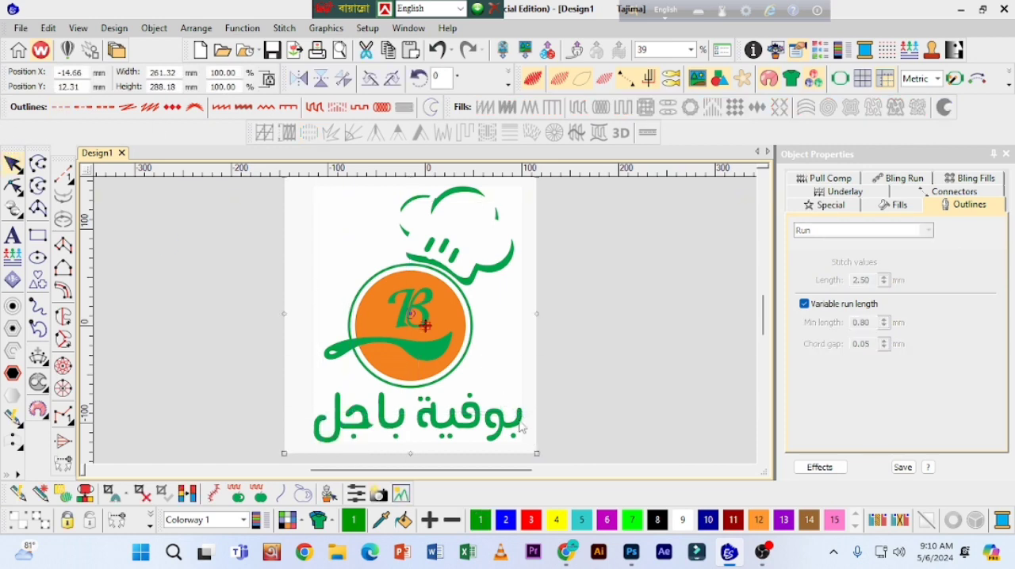
drag(537, 455, 543, 456)
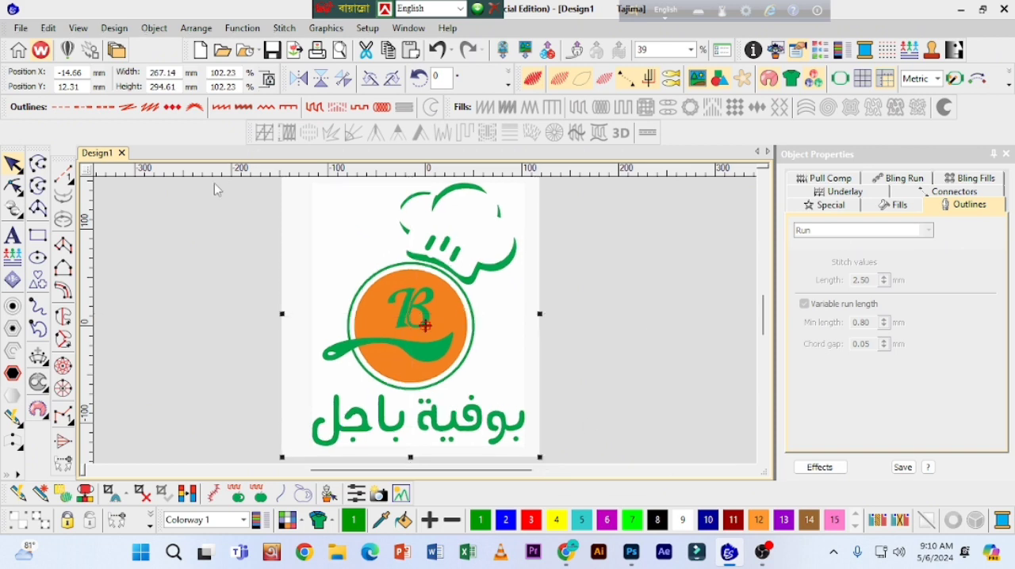
Step: Check the overall length of the Arabic text on the resized logo with the Measure tool
key(m)
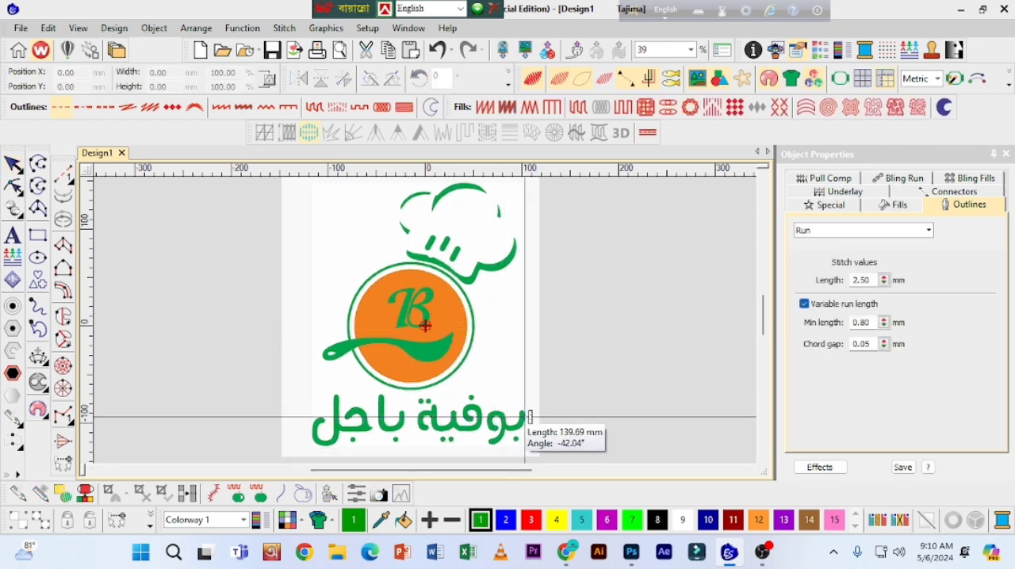
click(520, 418)
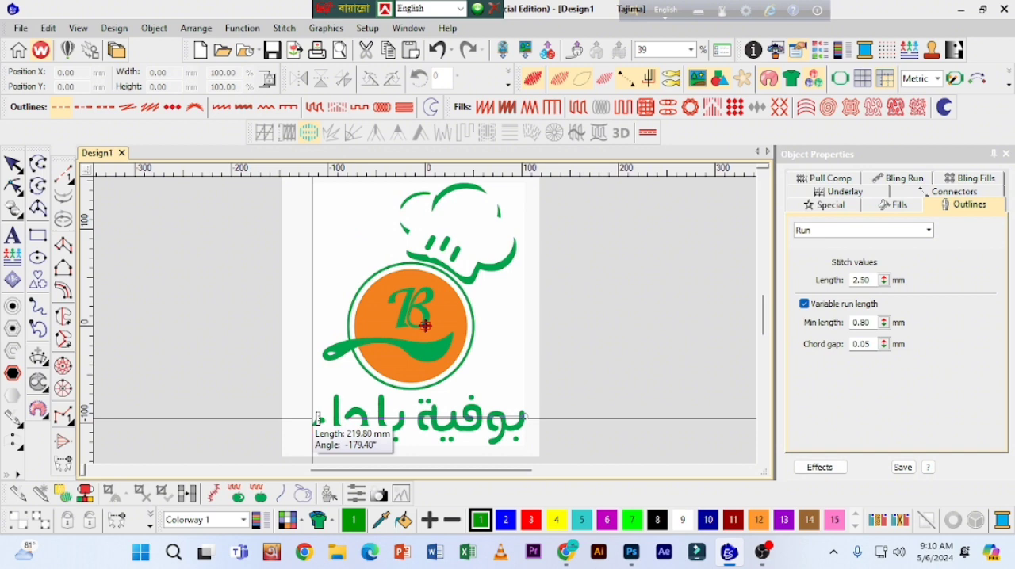
click(13, 165)
Step: Centre the logo bitmap on the design origin by setting its X and Y positions to 0, and deselect it
click(399, 298)
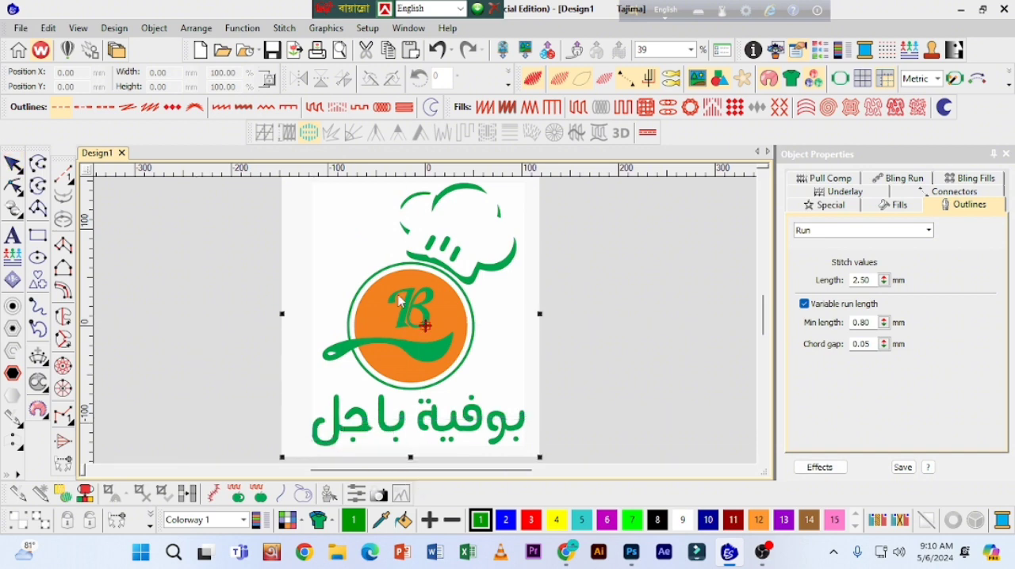
click(395, 322)
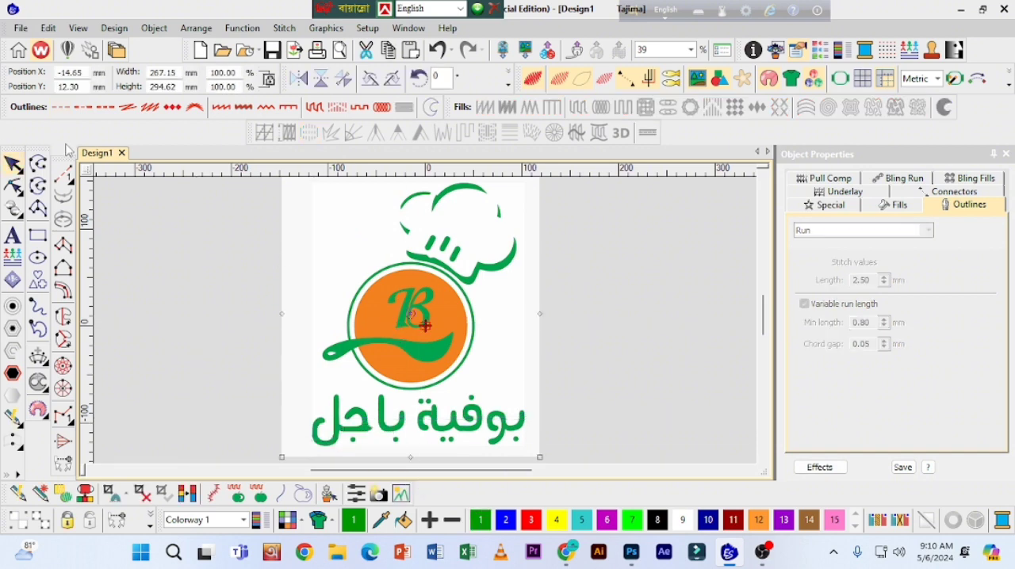
click(87, 85)
text(0)
click(86, 73)
text(00)
key(Return)
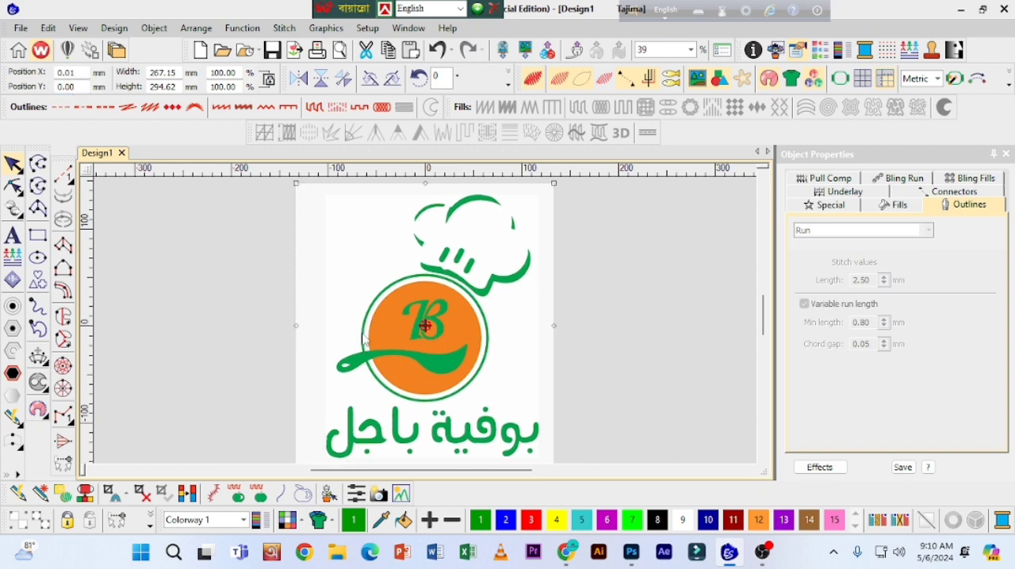
click(360, 298)
key(Escape)
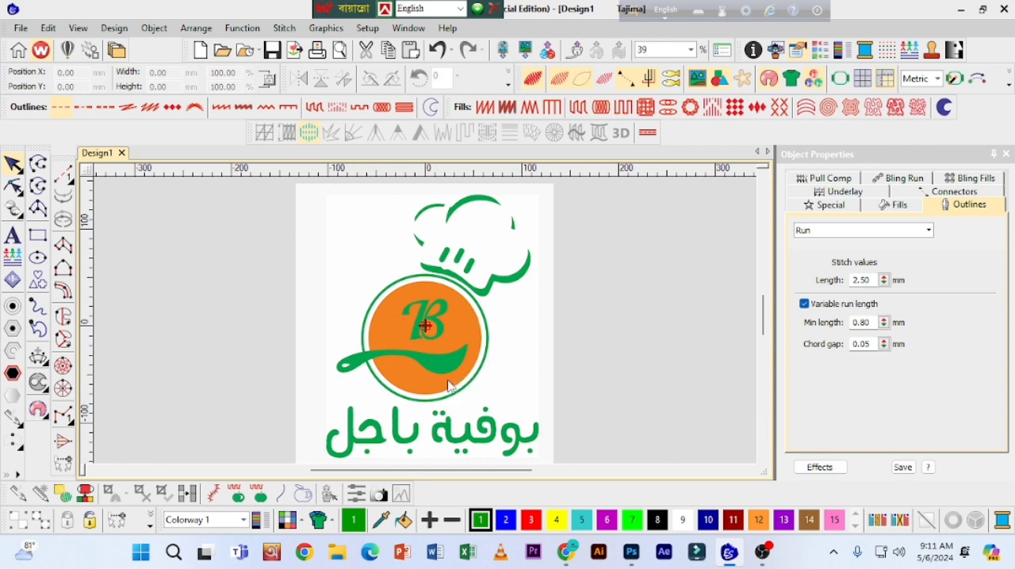
Step: Measure the height of the green spoon's bowl inside the orange circle
key(m)
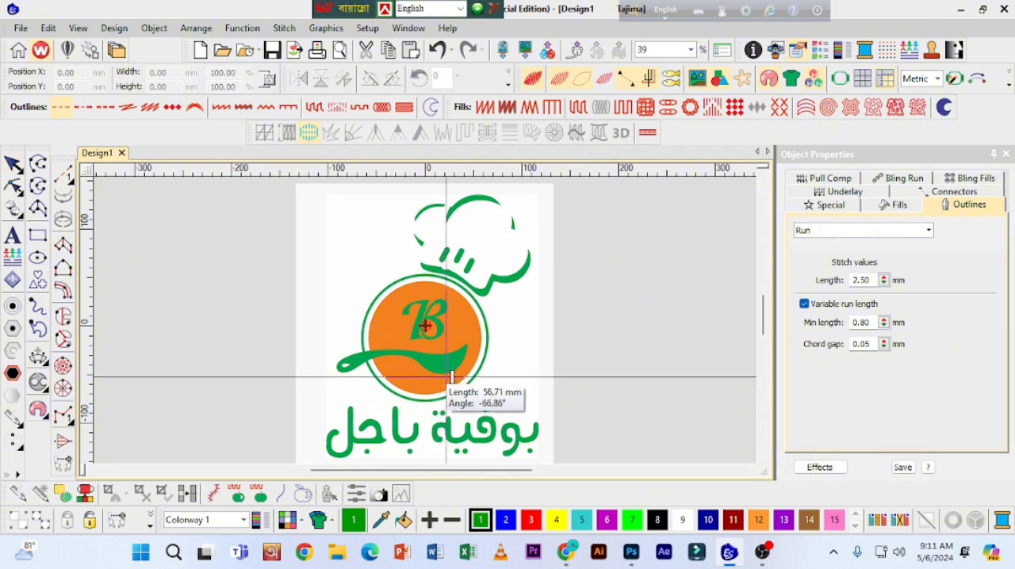
key(z)
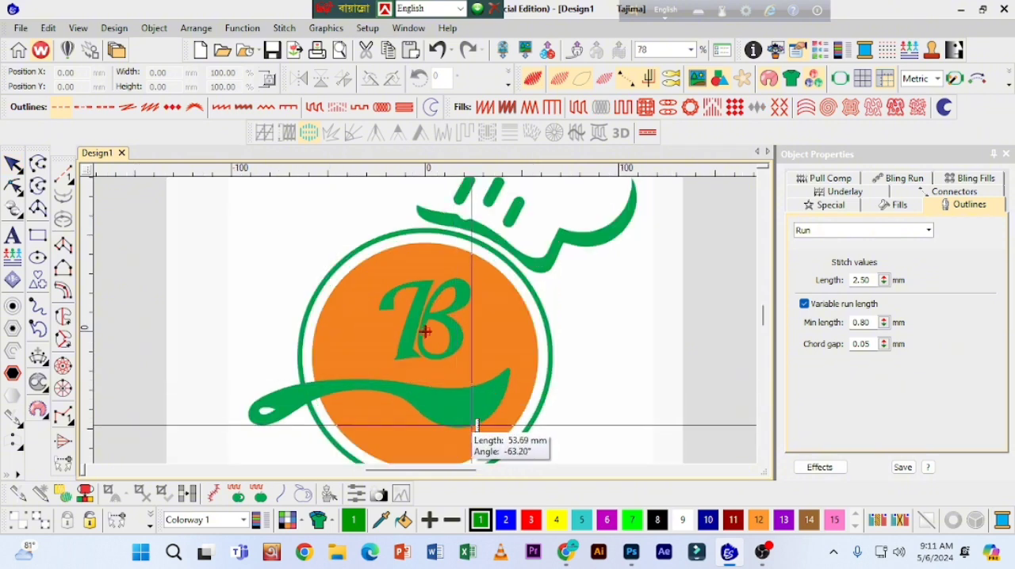
drag(476, 426, 473, 390)
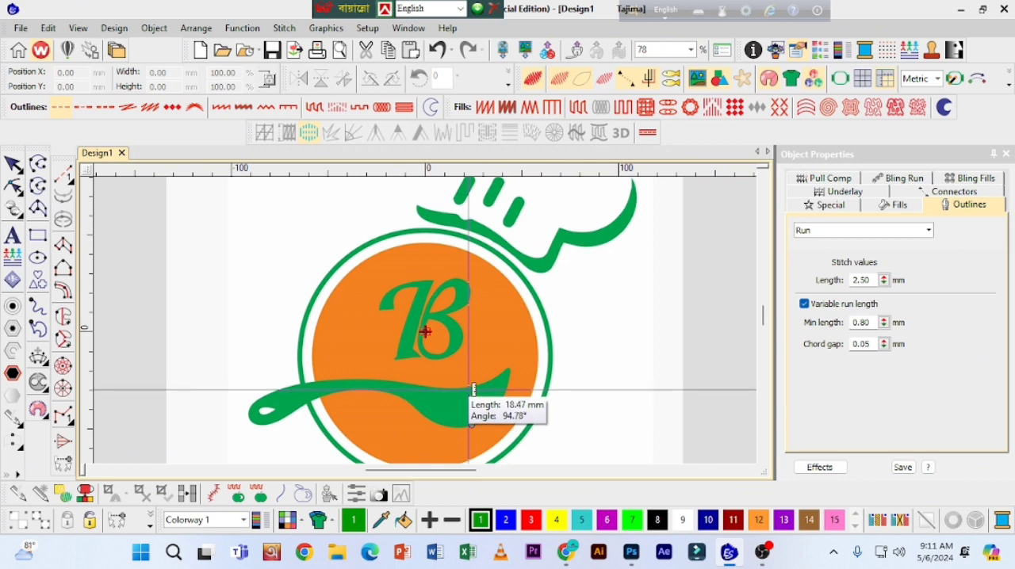
drag(473, 390, 469, 394)
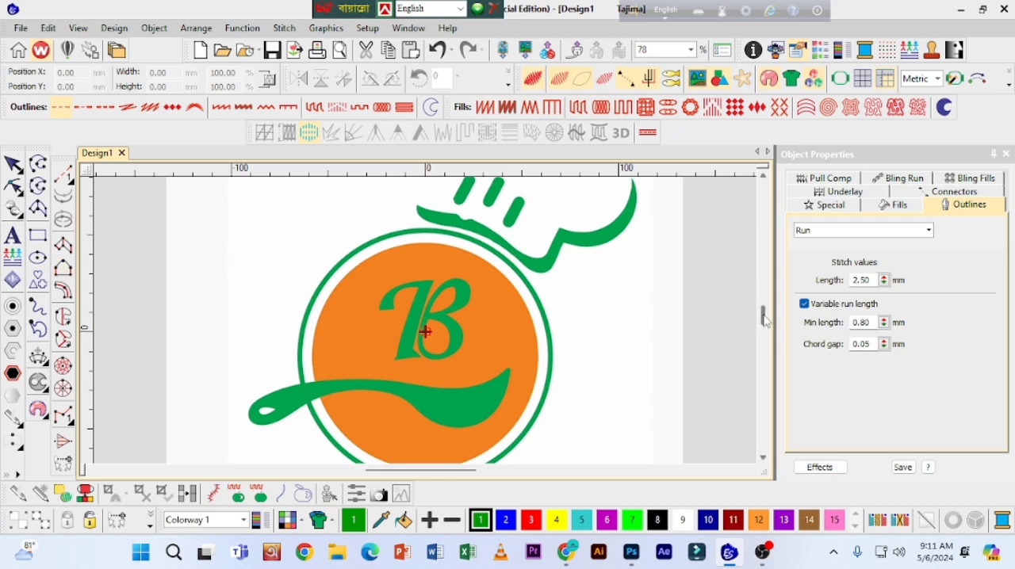
Step: Draw a run-stitch circle from the centre of the orange disc out to its edge, tracing the disc's outline
scroll(765, 319, down, 1)
scroll(765, 319, down, 1)
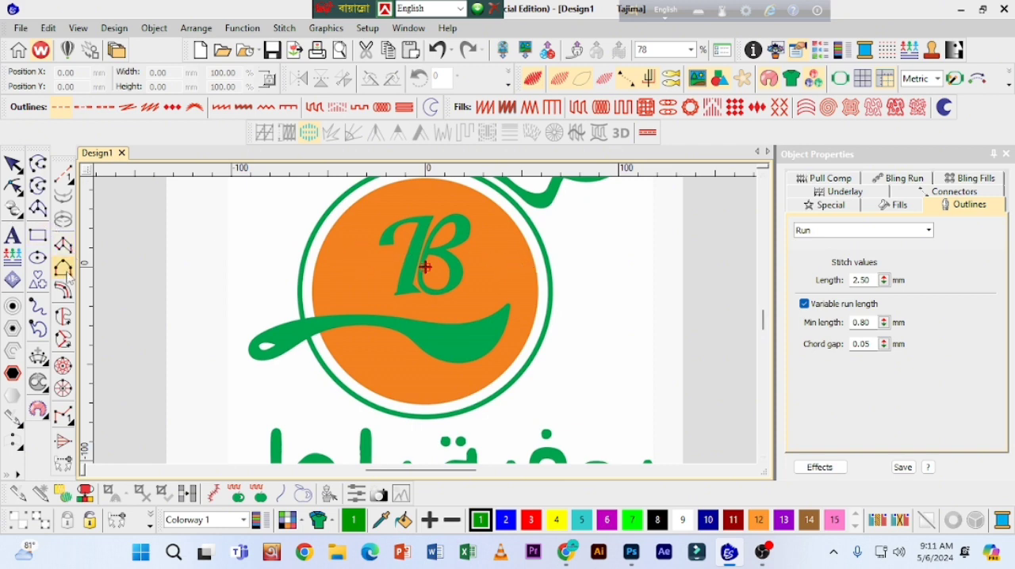
click(37, 260)
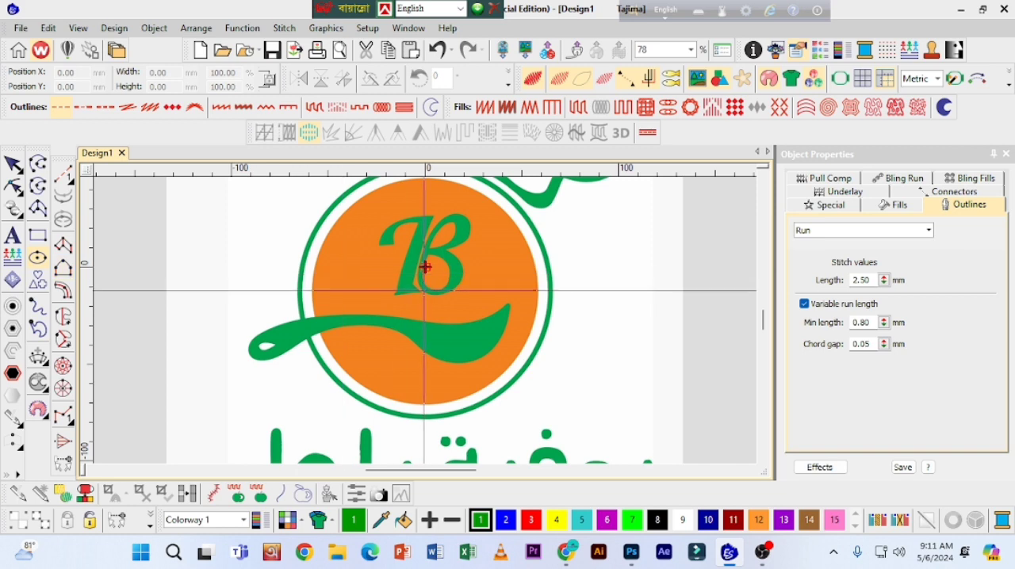
click(423, 291)
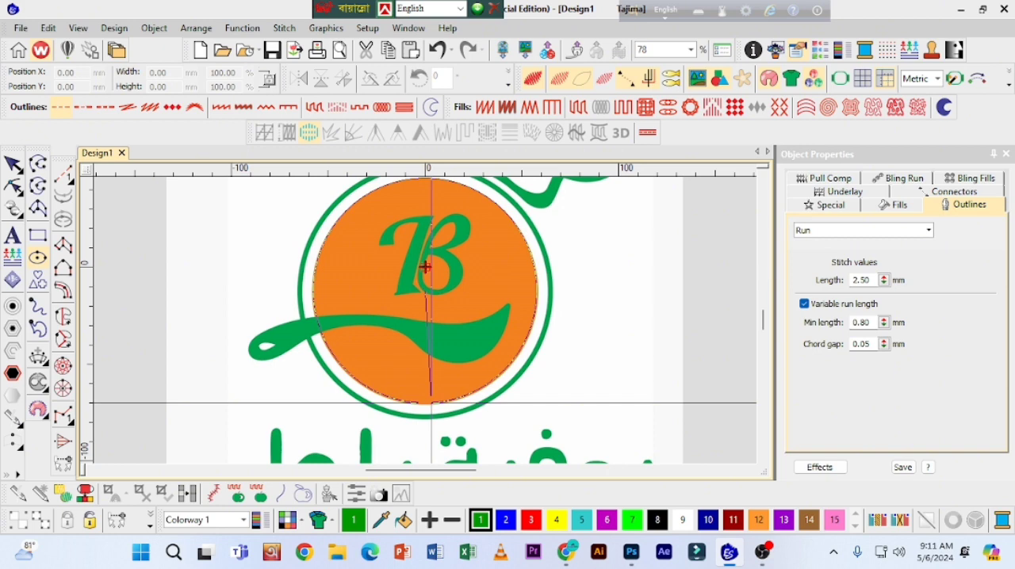
click(430, 401)
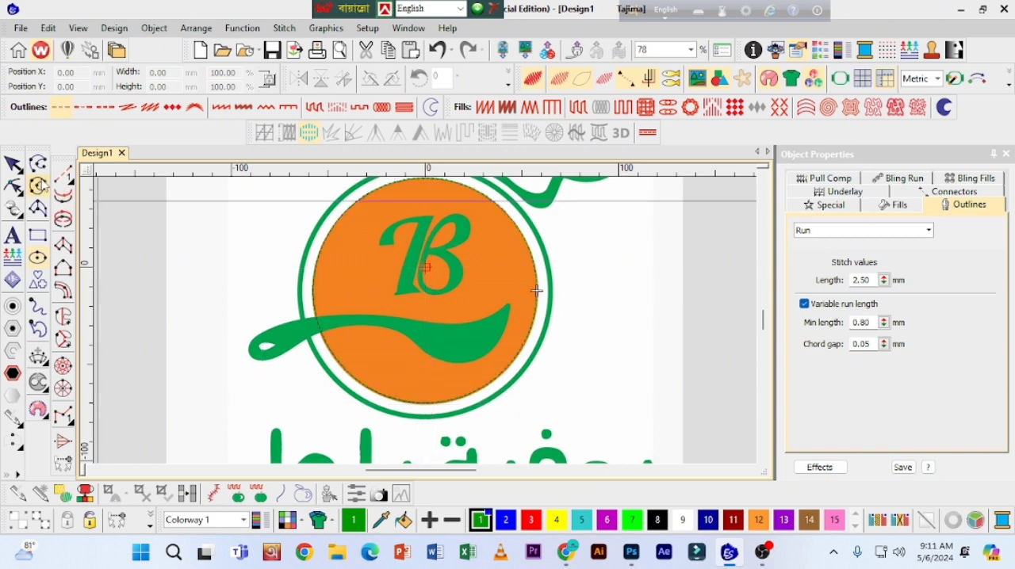
Step: Nudge the run-stitch circle down to a Y position of -12.28 mm to align it with the orange disc
key(Escape)
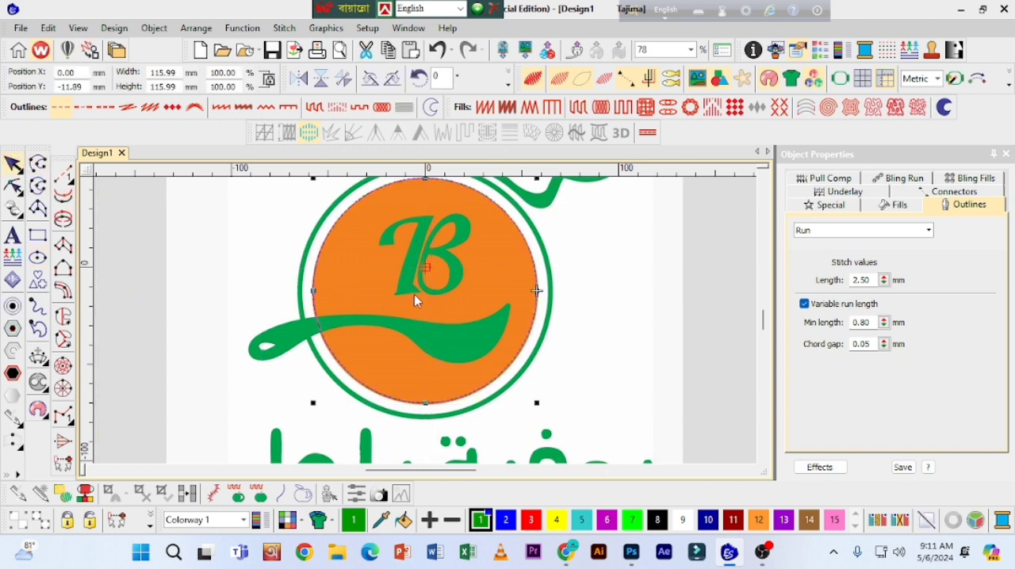
key(Up)
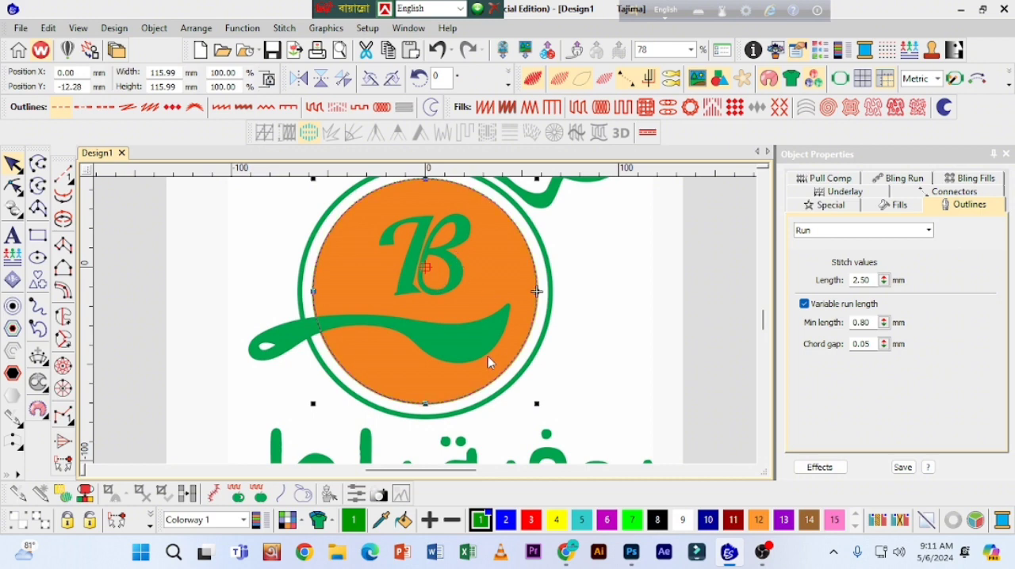
key(Up)
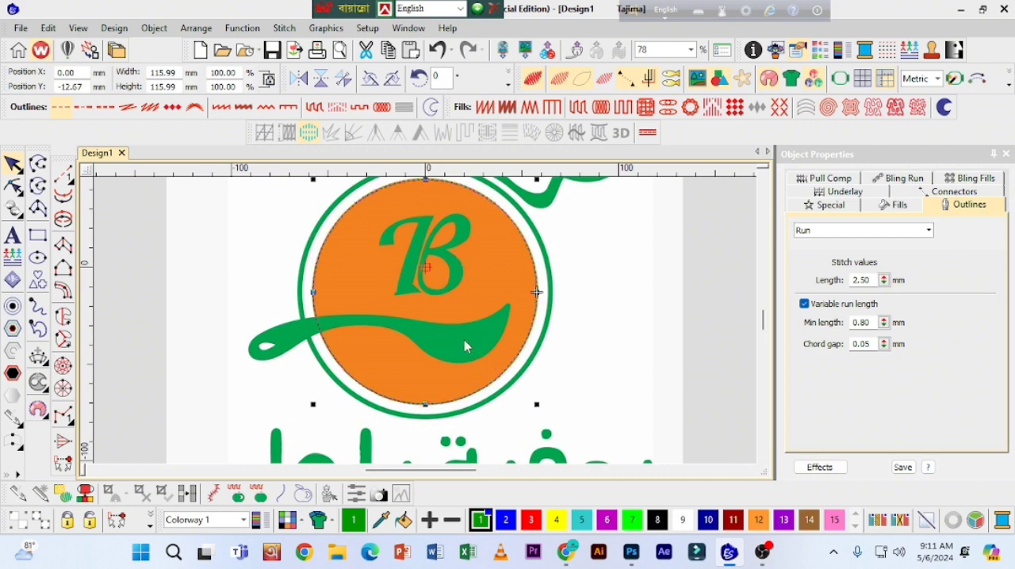
key(Down)
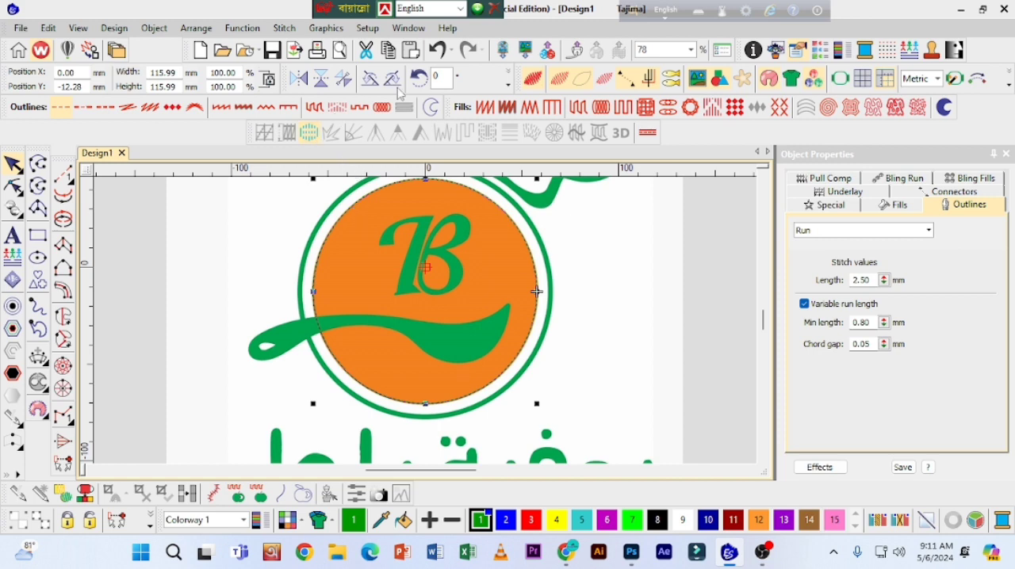
Step: Convert the circle to a Tatami fill and open its stitch spacing to about 0.67 mm
click(578, 111)
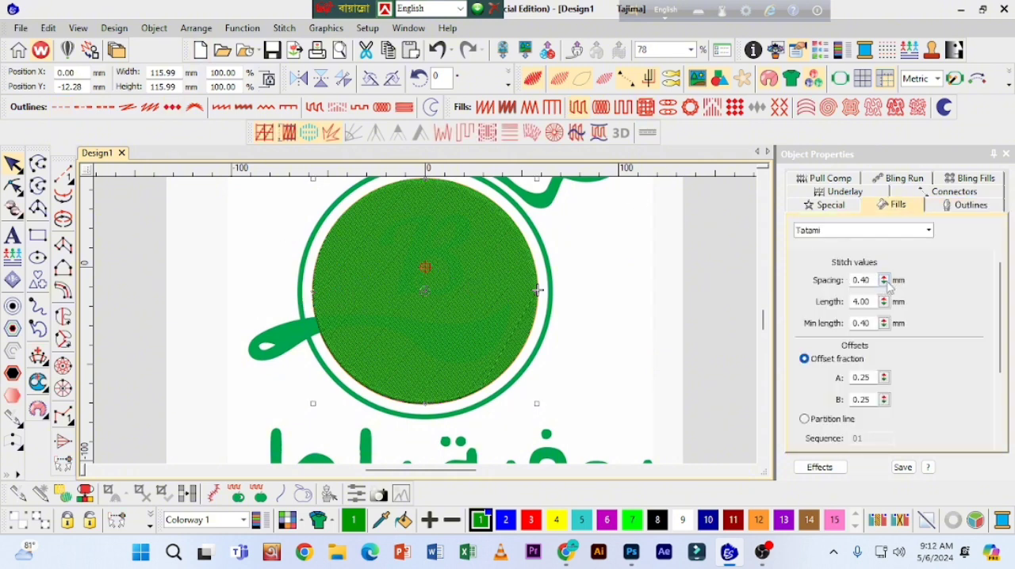
drag(887, 286, 816, 311)
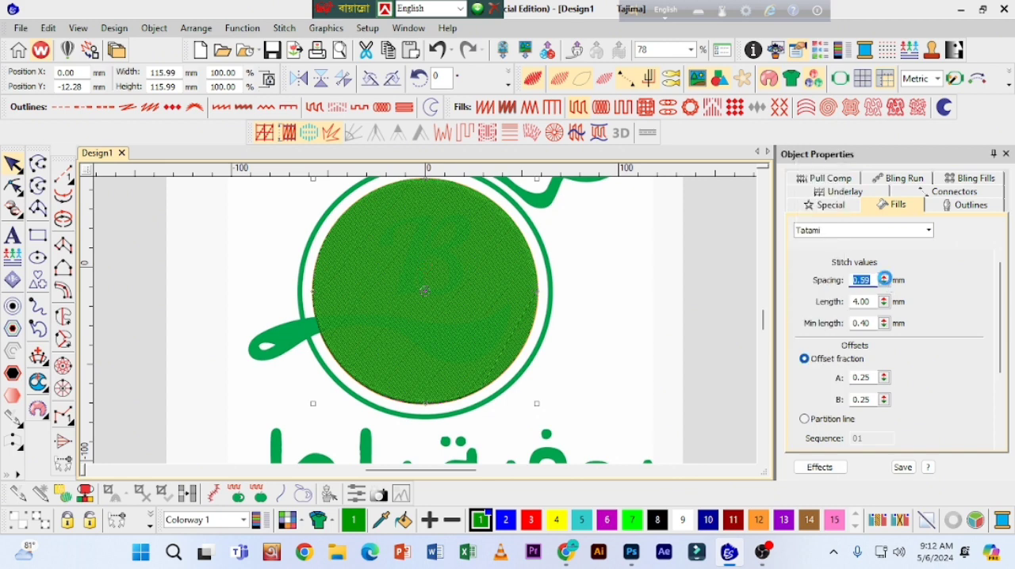
scroll(445, 311, up, 2)
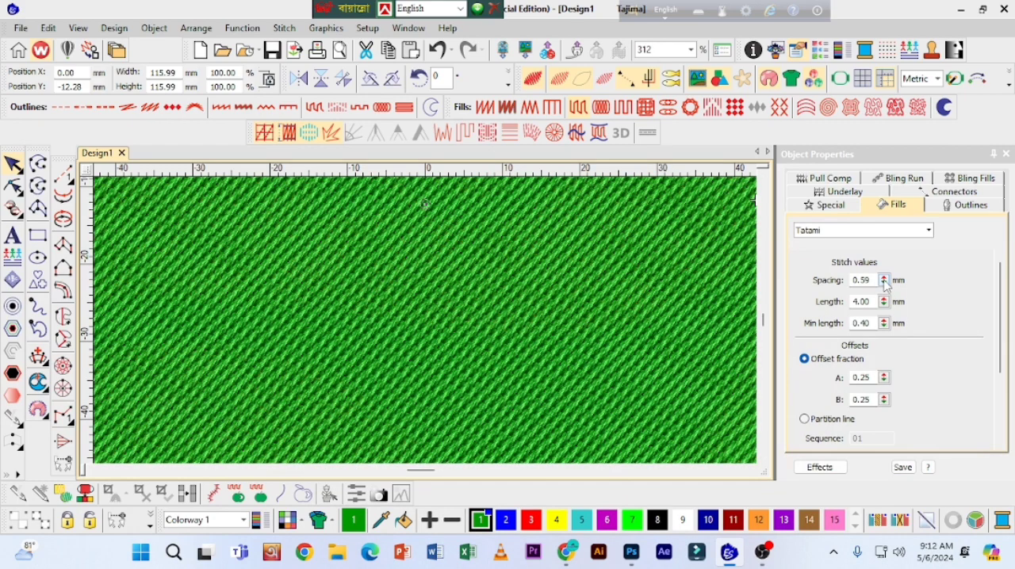
drag(884, 282, 886, 285)
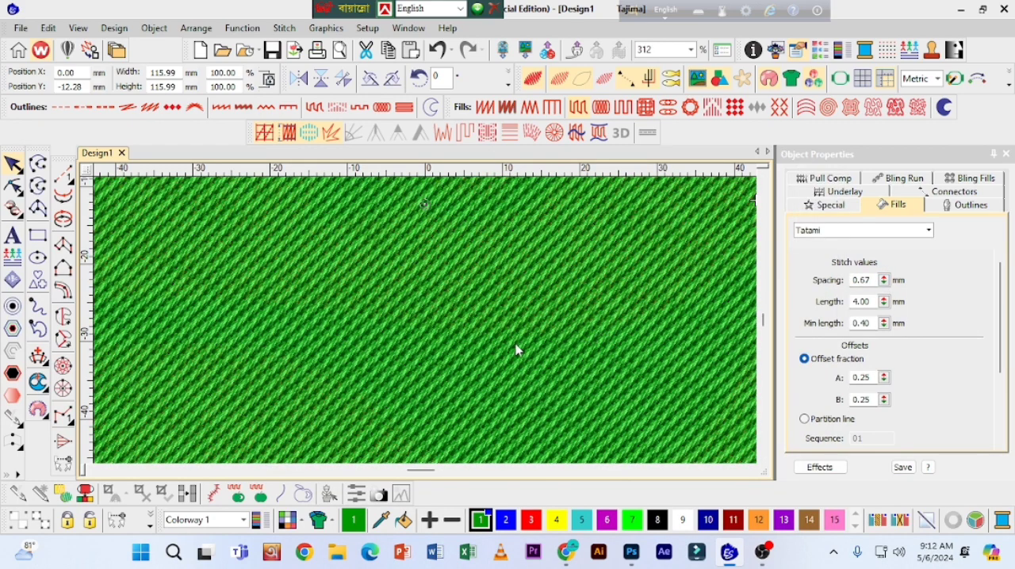
scroll(499, 349, down, 2)
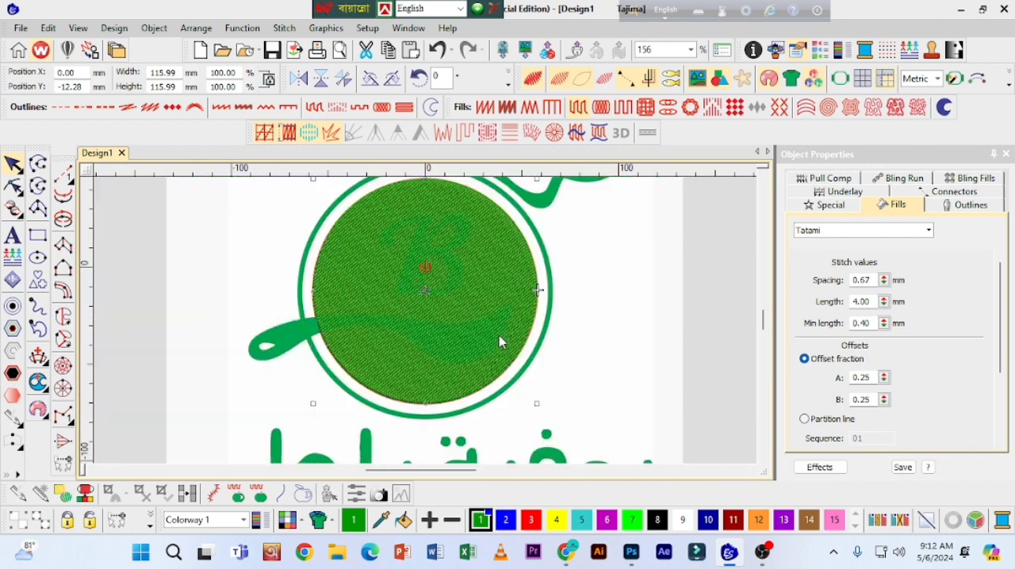
Step: Shift the filled disc to an X position of 0.39 mm, set its Tatami spacing to 0.61 mm and deselect it
click(440, 273)
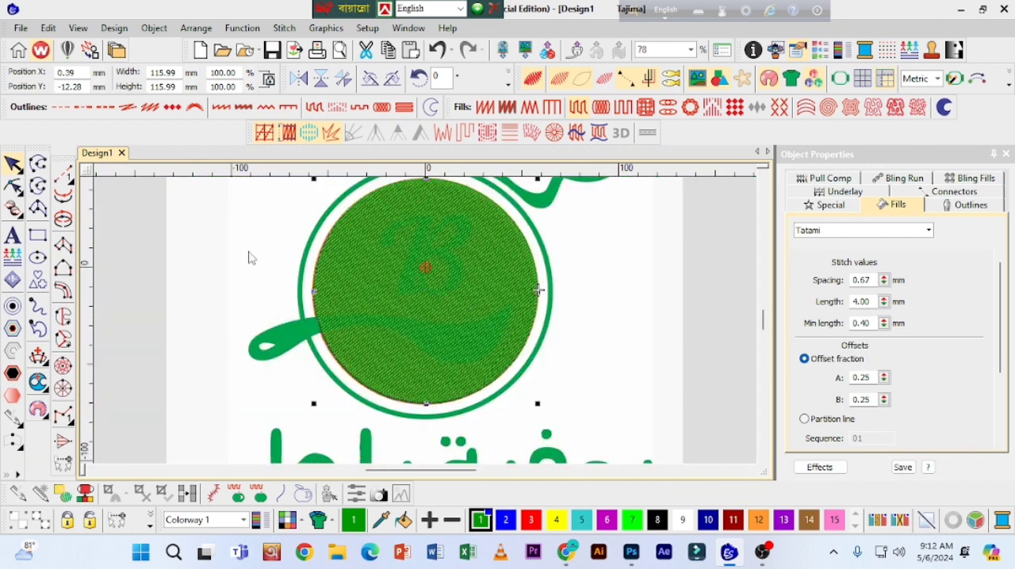
drag(883, 285, 817, 312)
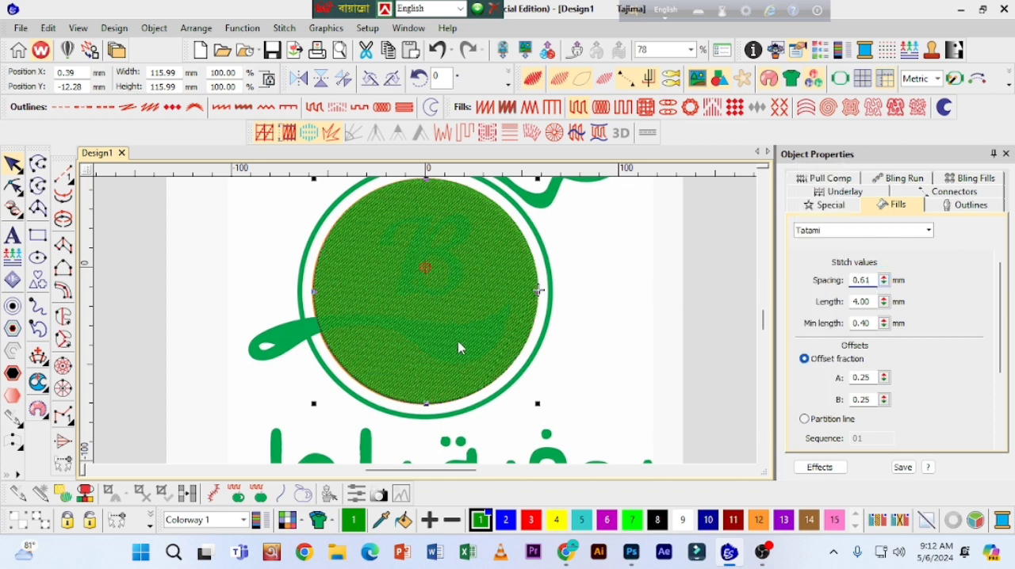
click(208, 274)
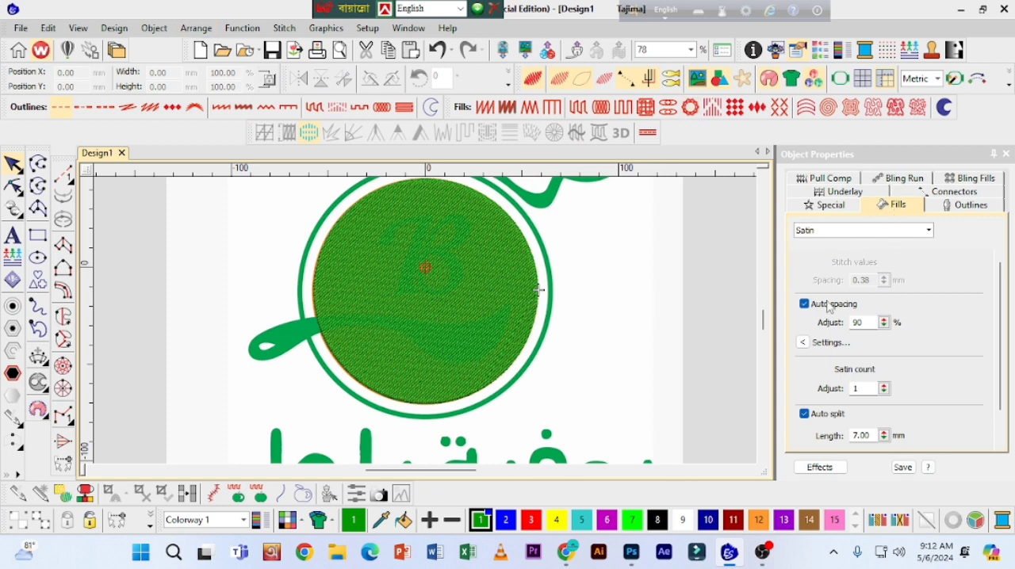
Step: With nothing selected, set the first underlay to Tatami, adjust its spacing, and set the second underlay to Edge run
click(849, 192)
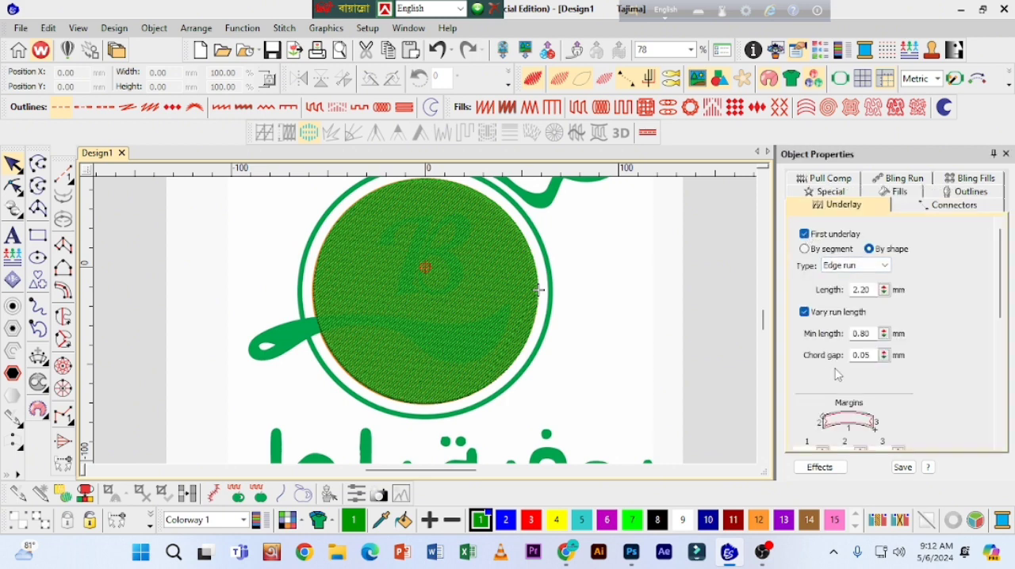
click(866, 269)
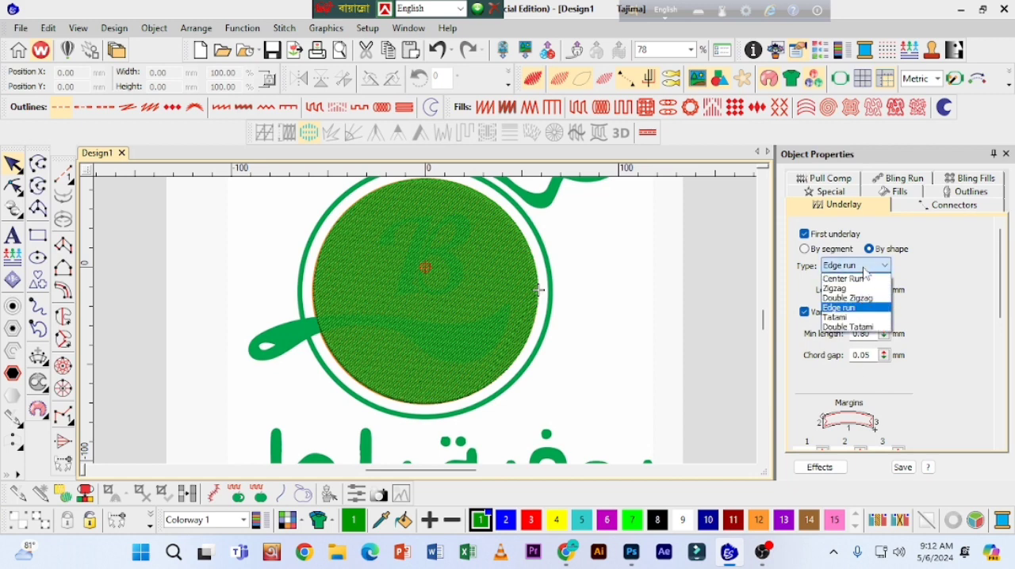
click(848, 317)
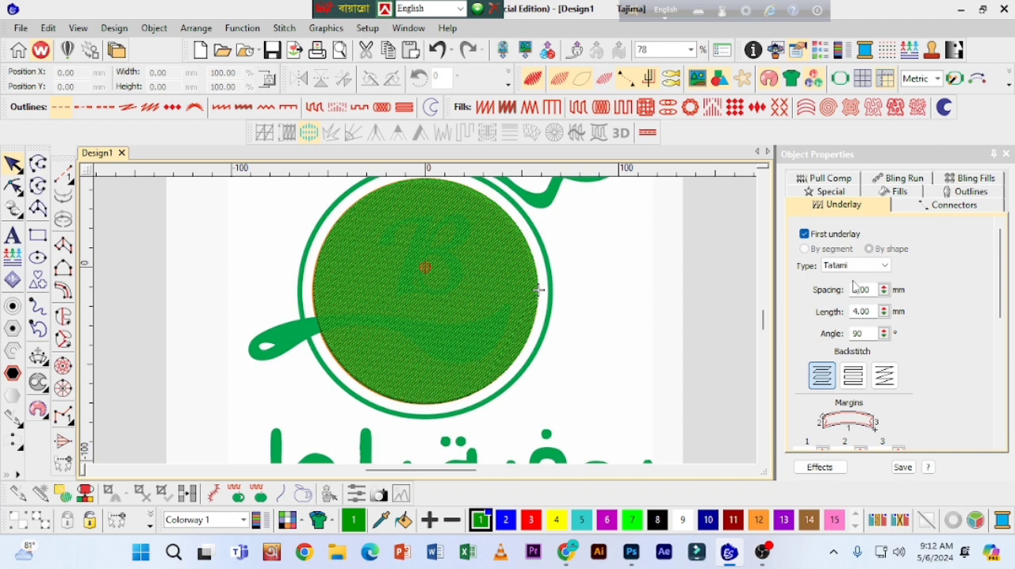
drag(882, 291, 815, 307)
drag(1001, 288, 1002, 361)
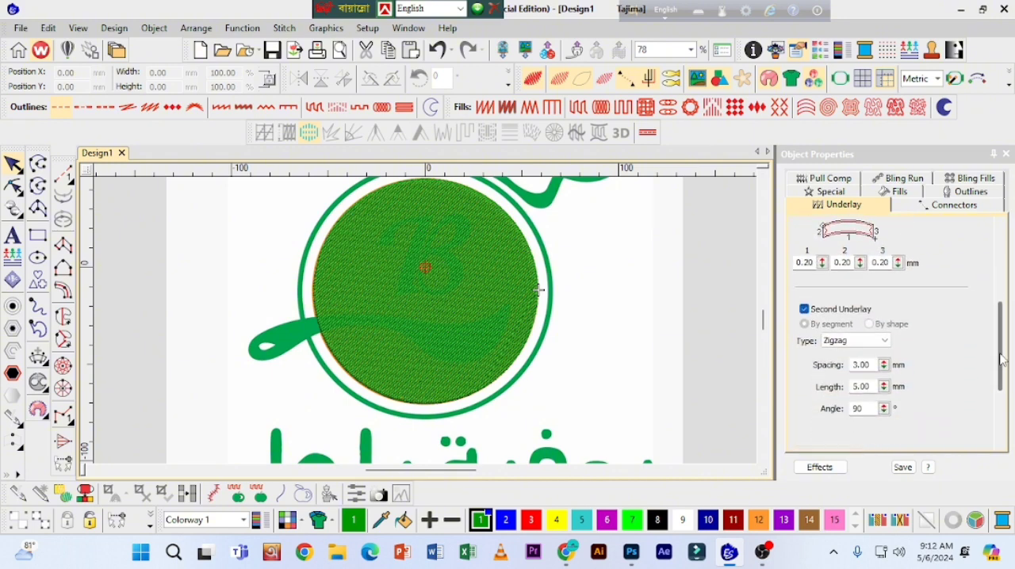
click(882, 337)
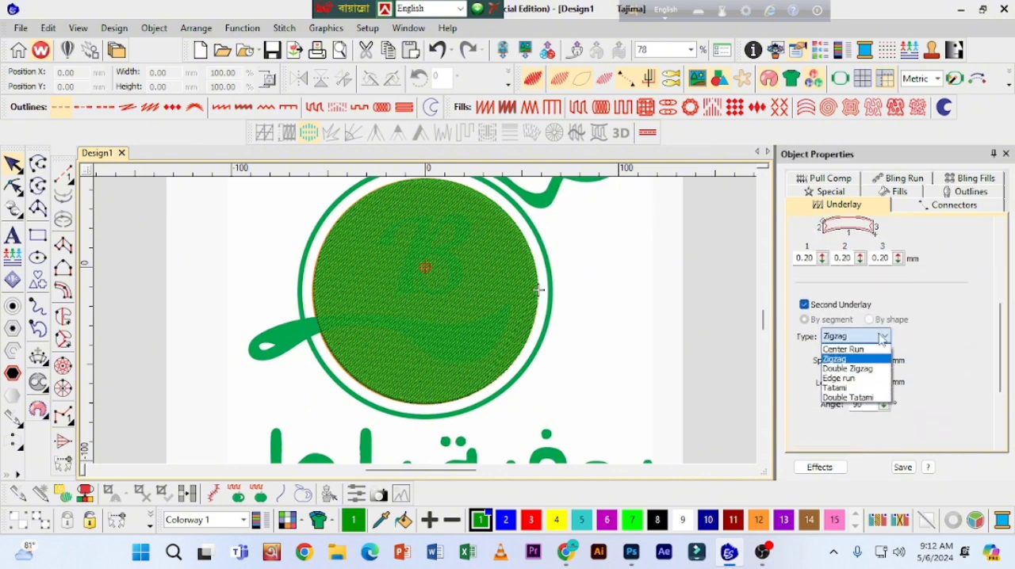
click(846, 379)
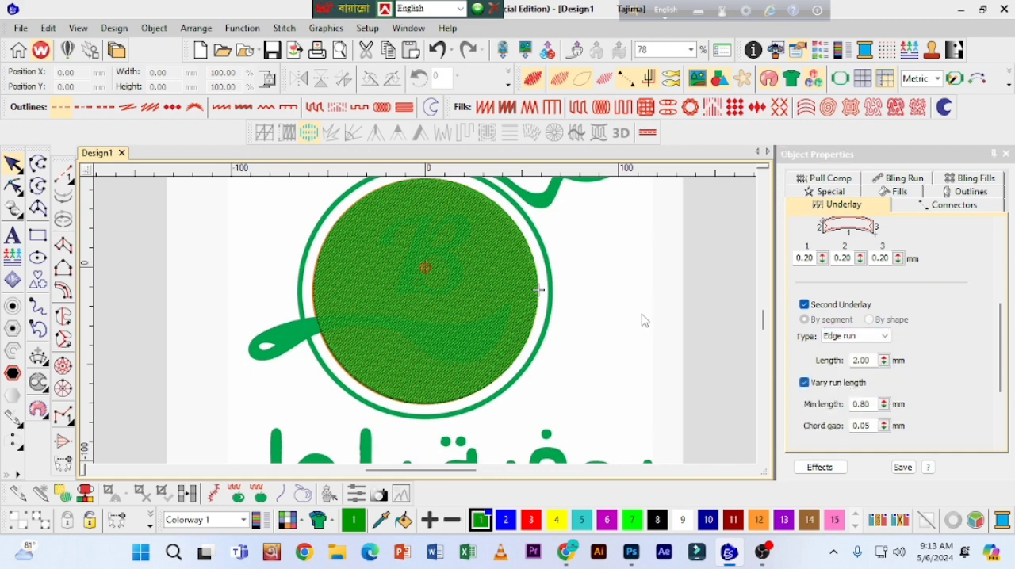
click(469, 272)
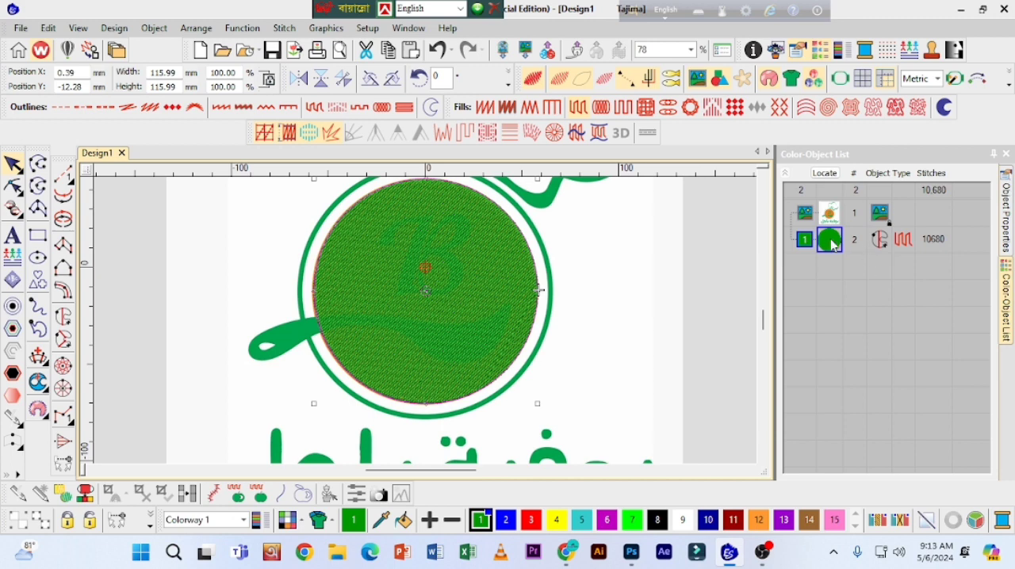
right_click(832, 242)
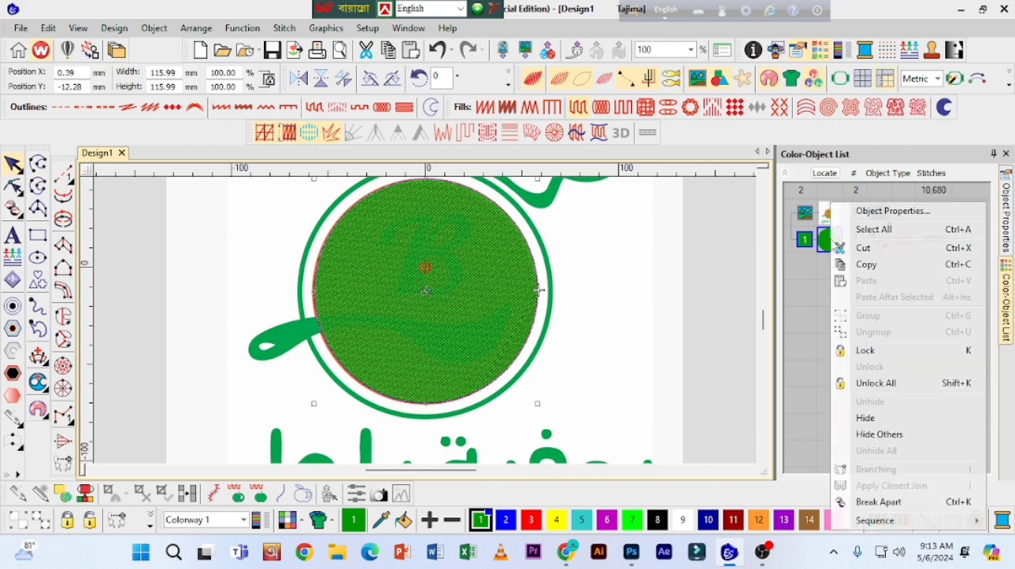
click(872, 426)
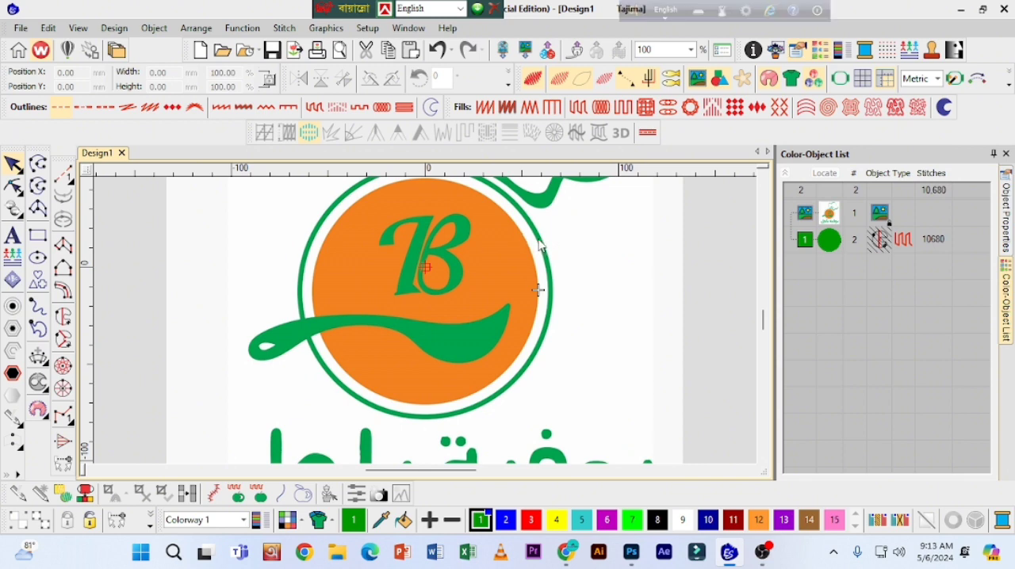
click(38, 258)
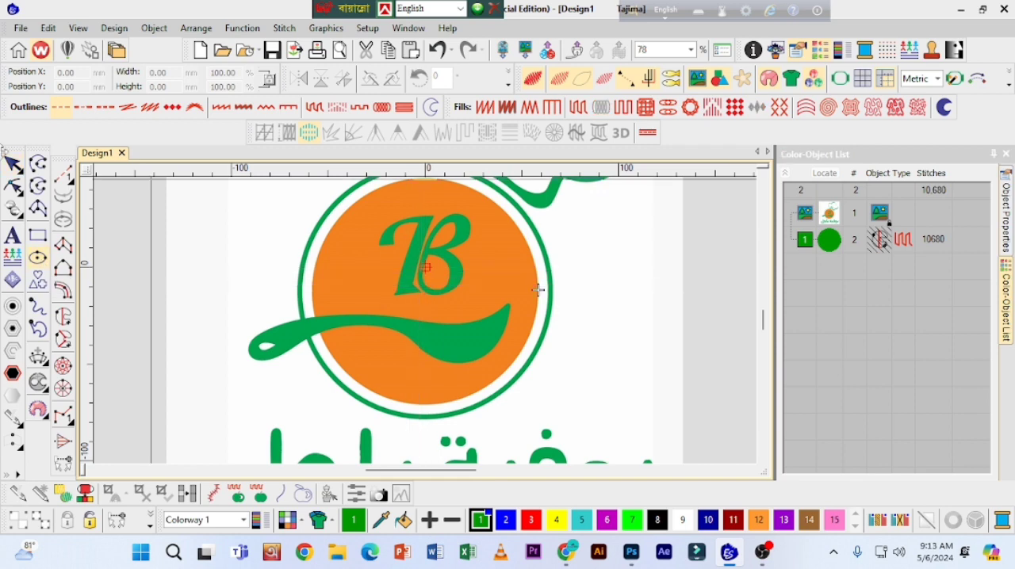
right_click(840, 242)
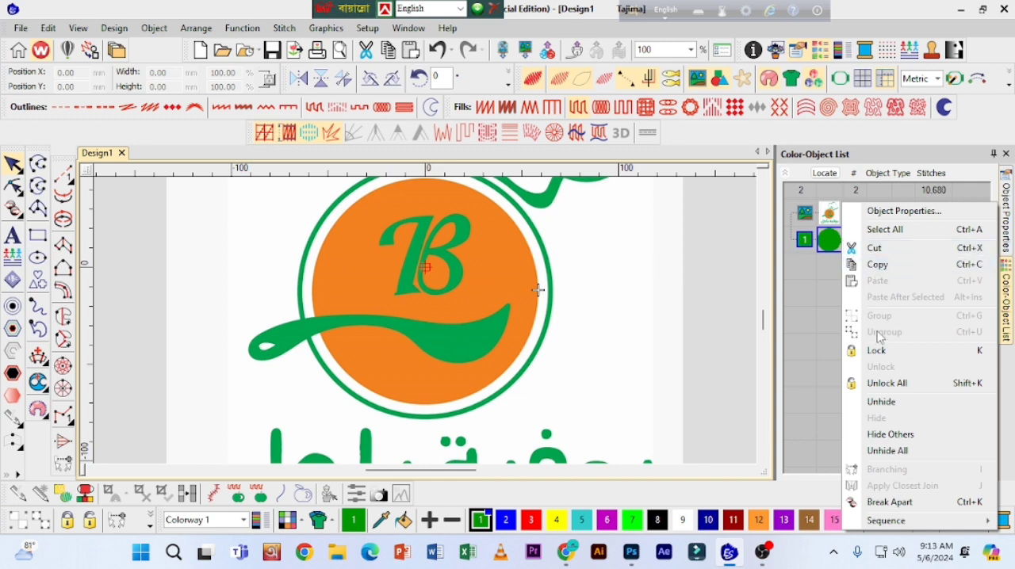
click(900, 451)
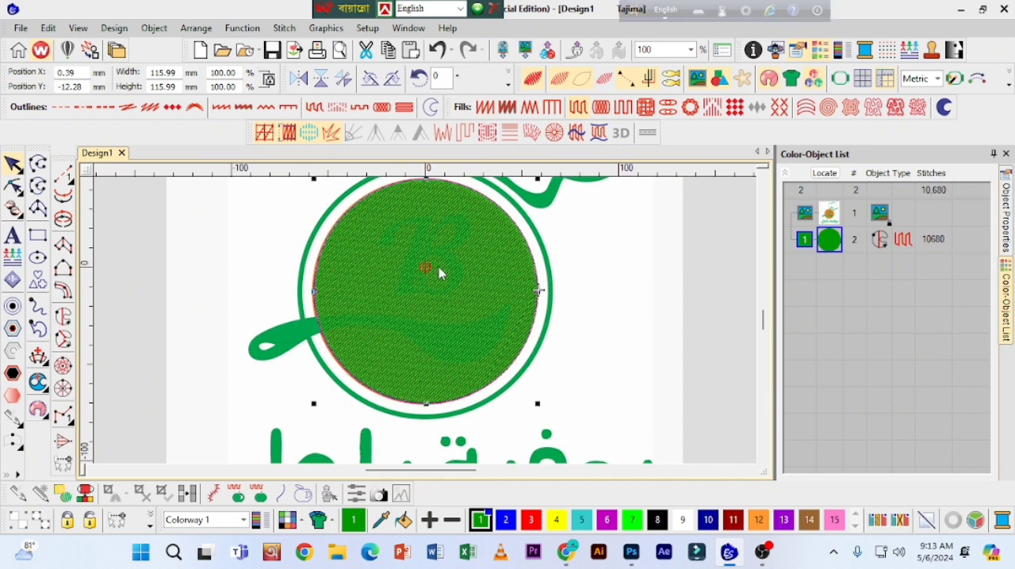
Step: Create the green ring from a duplicate of the filled disc, enlarged proportionally to about 129.72 mm wide and given a Satin outline
key(ctrl+d)
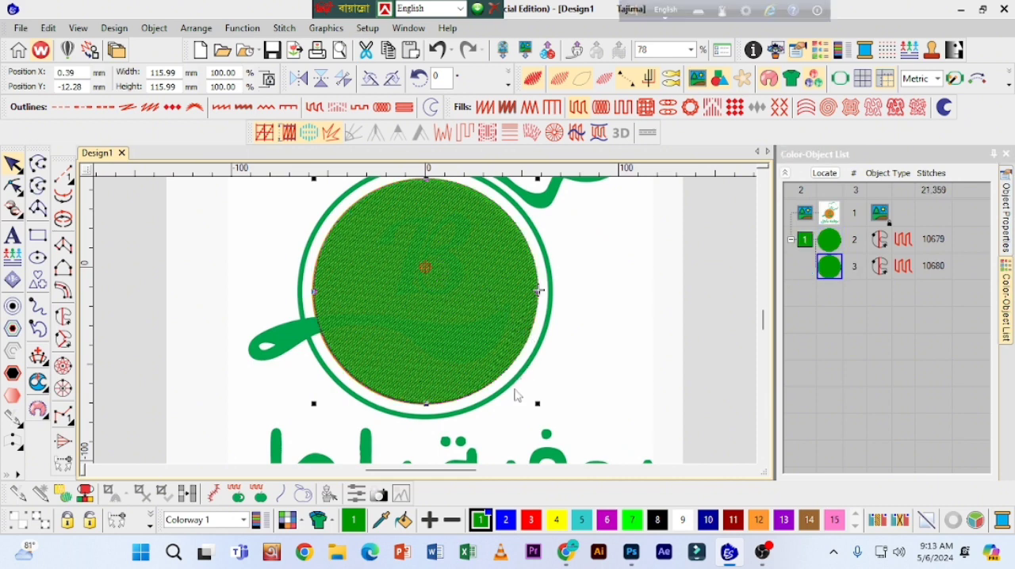
drag(538, 403, 549, 418)
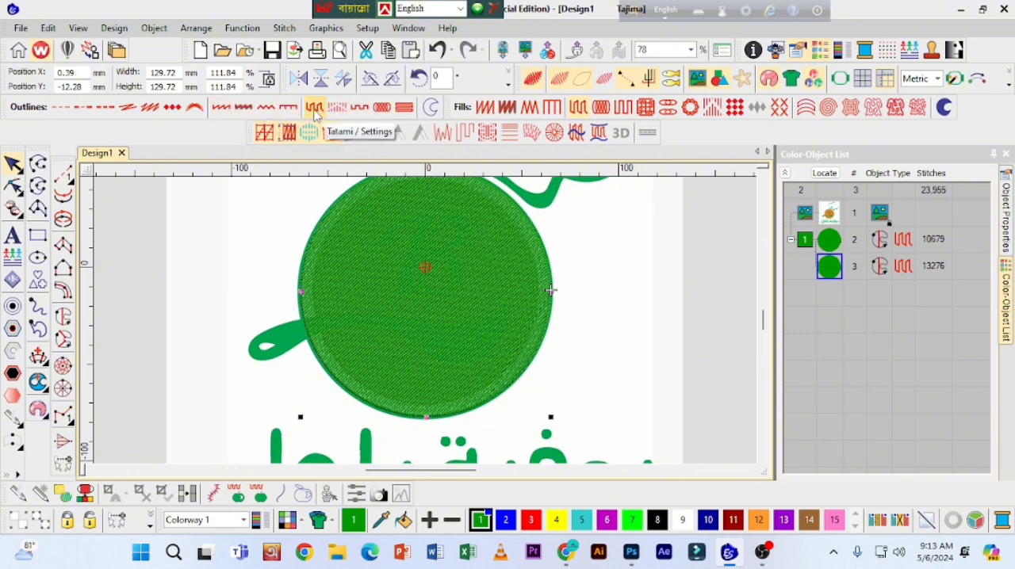
click(223, 108)
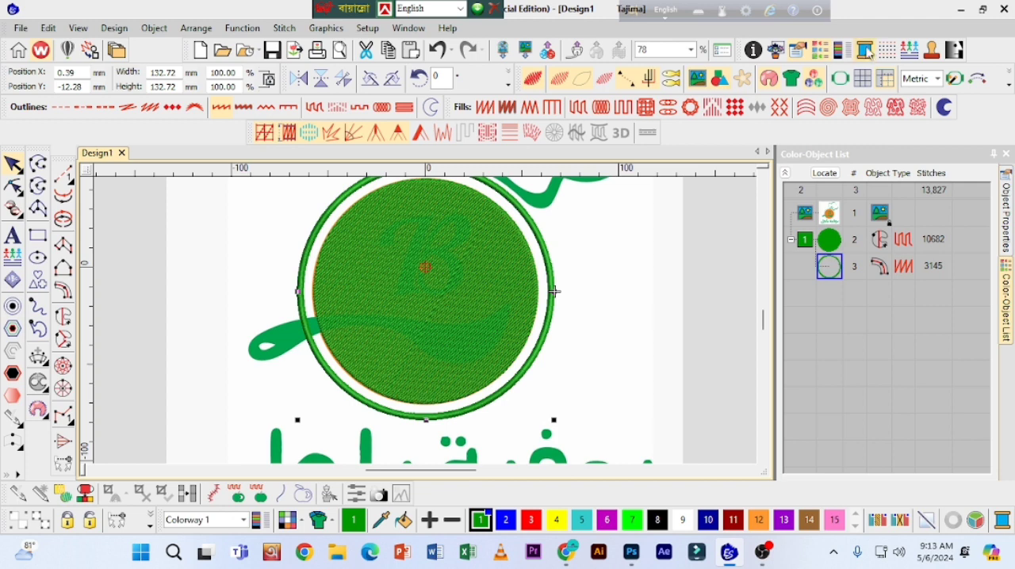
Step: Turn off auto spacing for the ring's Satin outline, set its stitch spacing to 0.45 mm, and deselect the ring
click(798, 53)
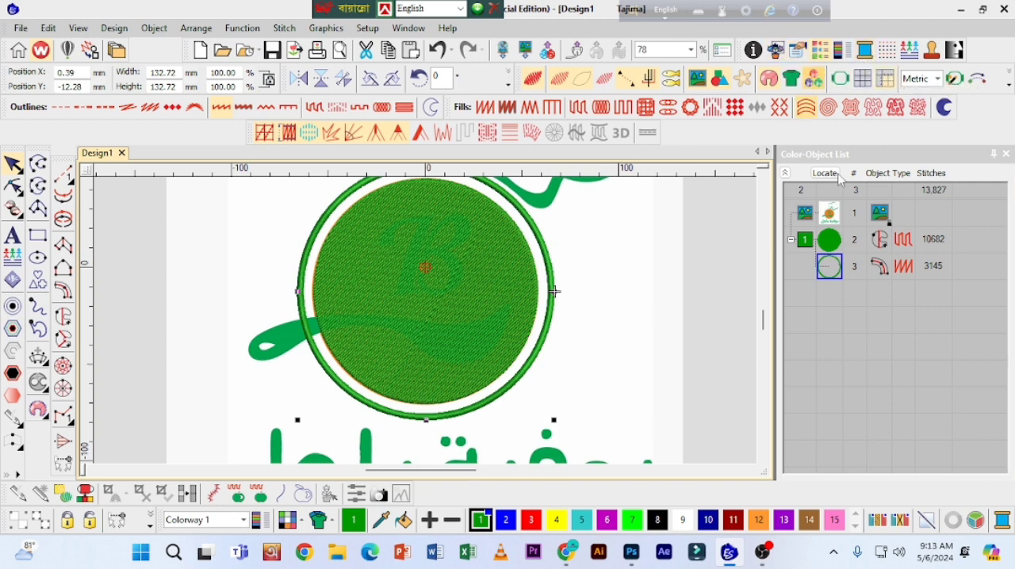
click(797, 53)
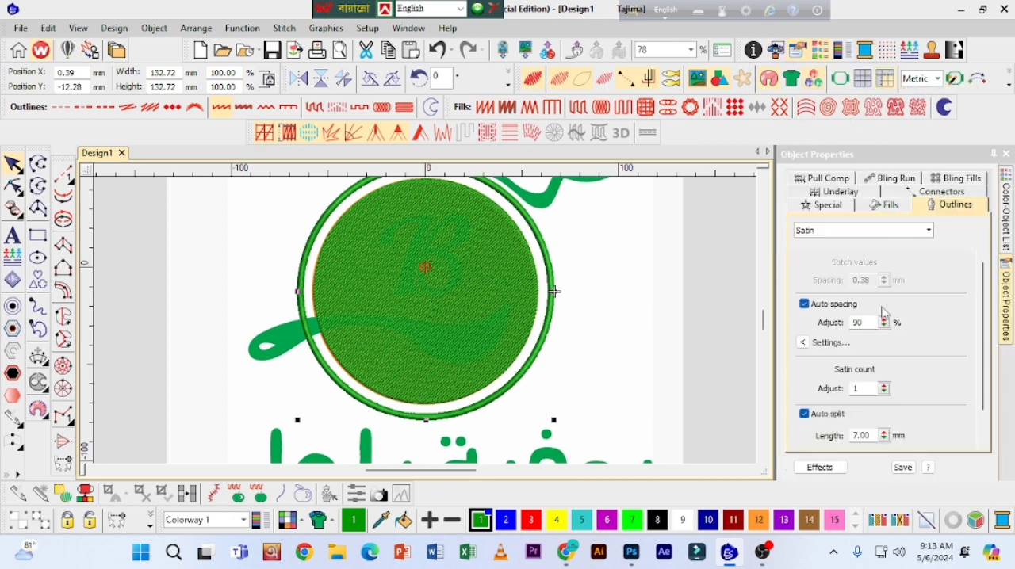
click(805, 304)
drag(884, 281, 814, 334)
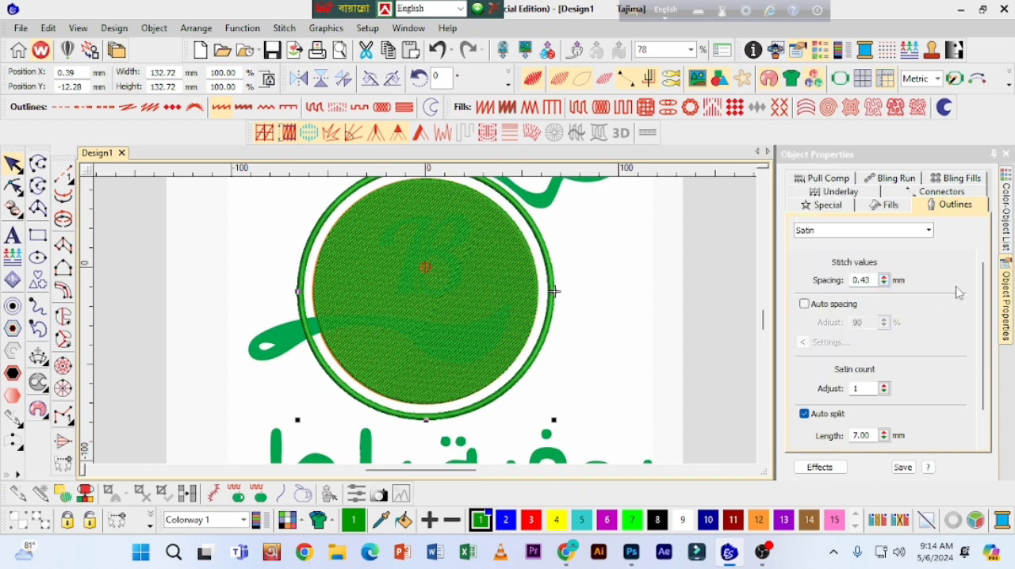
drag(885, 284, 816, 332)
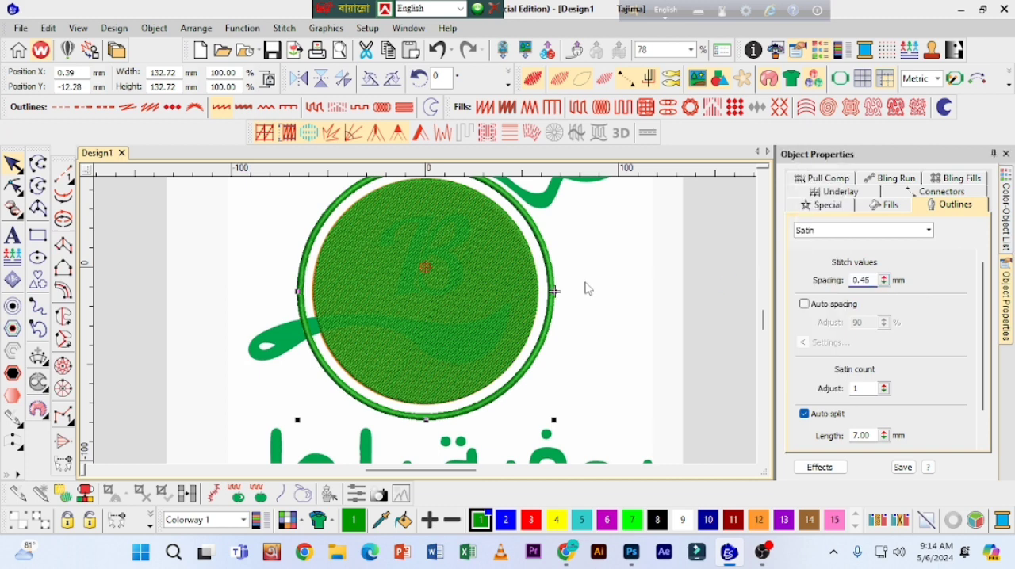
click(242, 279)
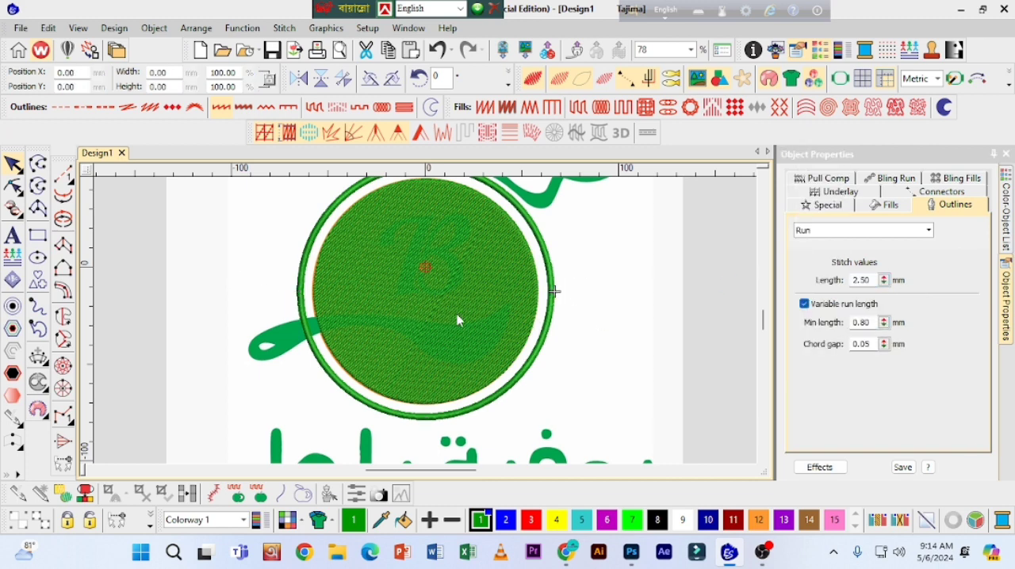
Step: Prepare a Column A object for the letter B by setting its first underlay type to Edge run
click(819, 50)
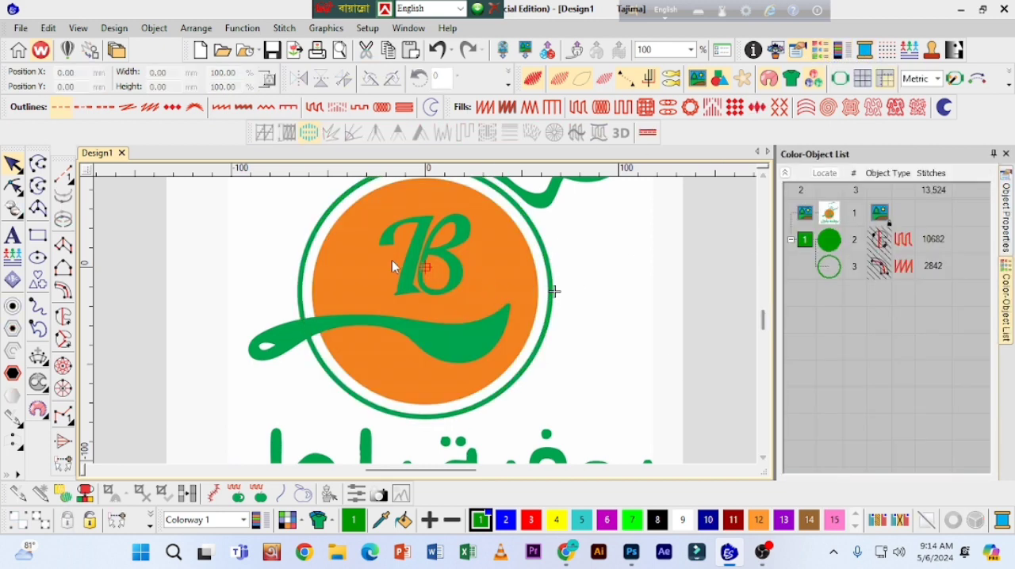
scroll(763, 320, up, 2)
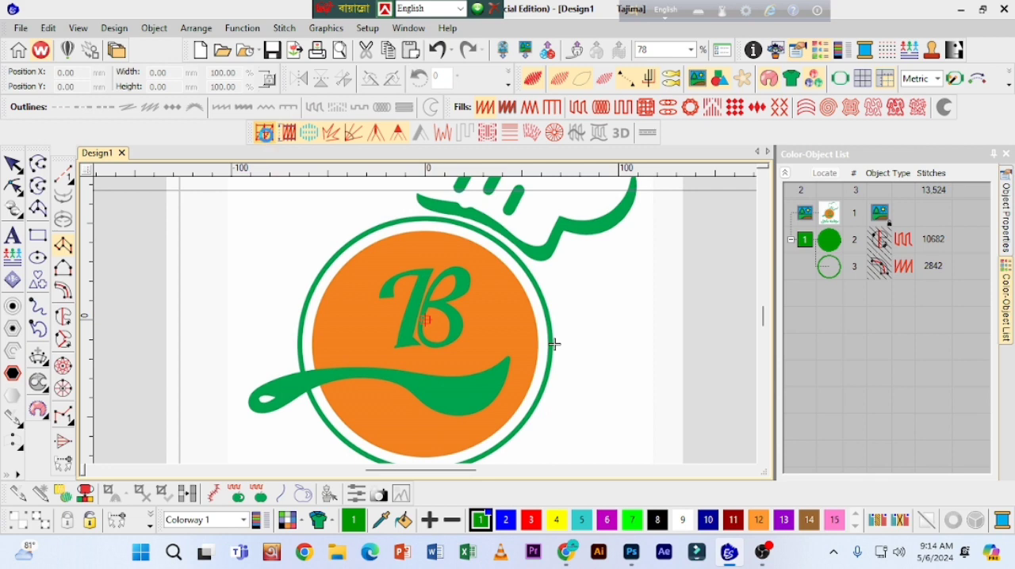
right_click(264, 132)
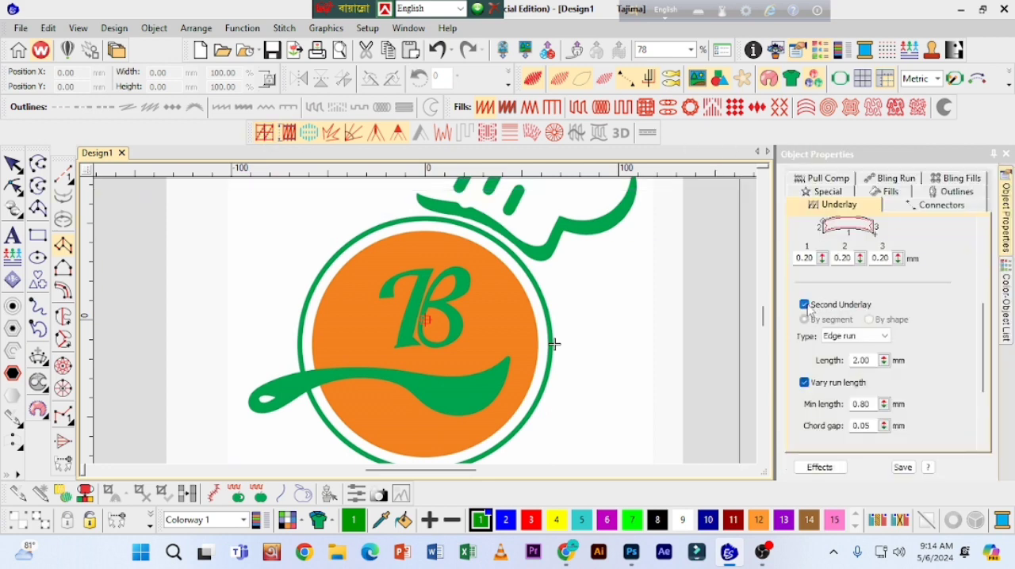
drag(983, 311, 978, 235)
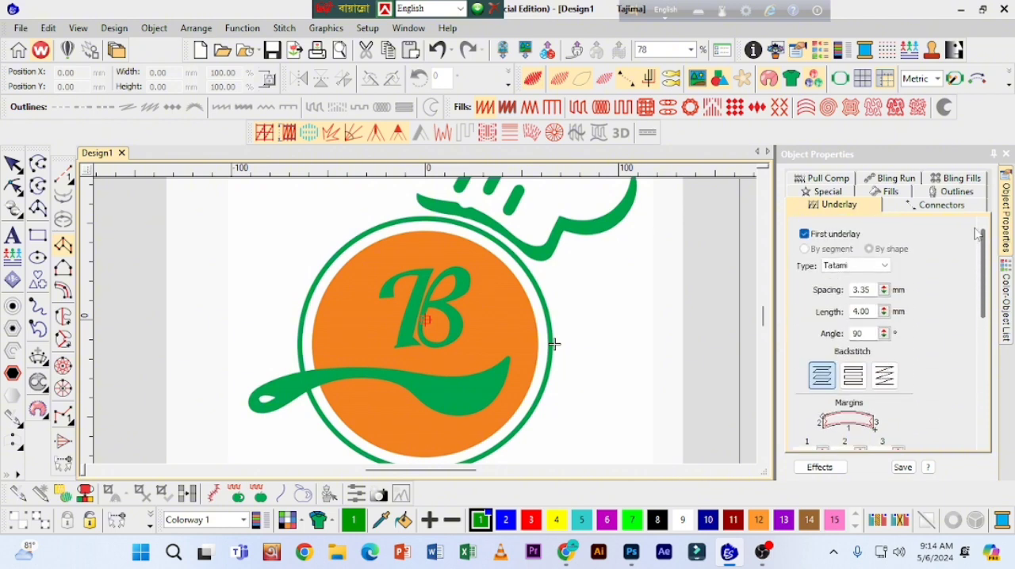
click(856, 266)
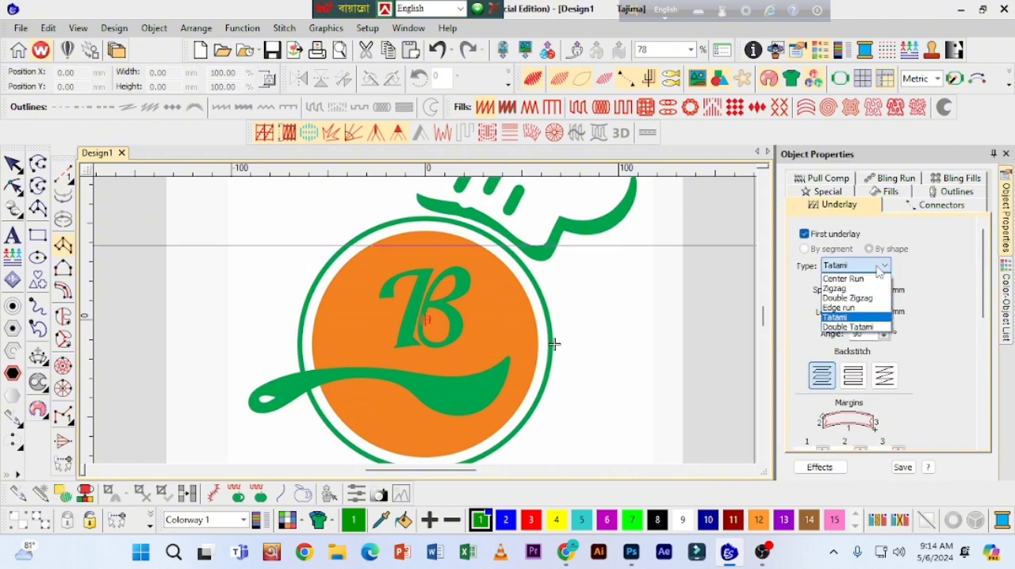
click(843, 308)
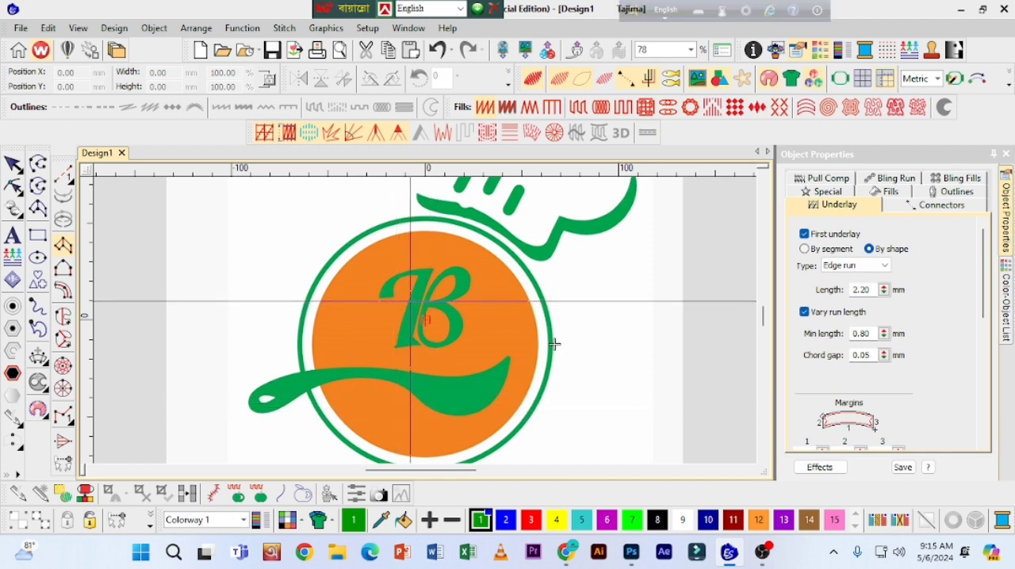
Step: Digitize the curved upper arm of the B's slanted stem as a Column A satin shape about 28 mm wide and 15 mm high
scroll(400, 301, up, 2)
click(301, 341)
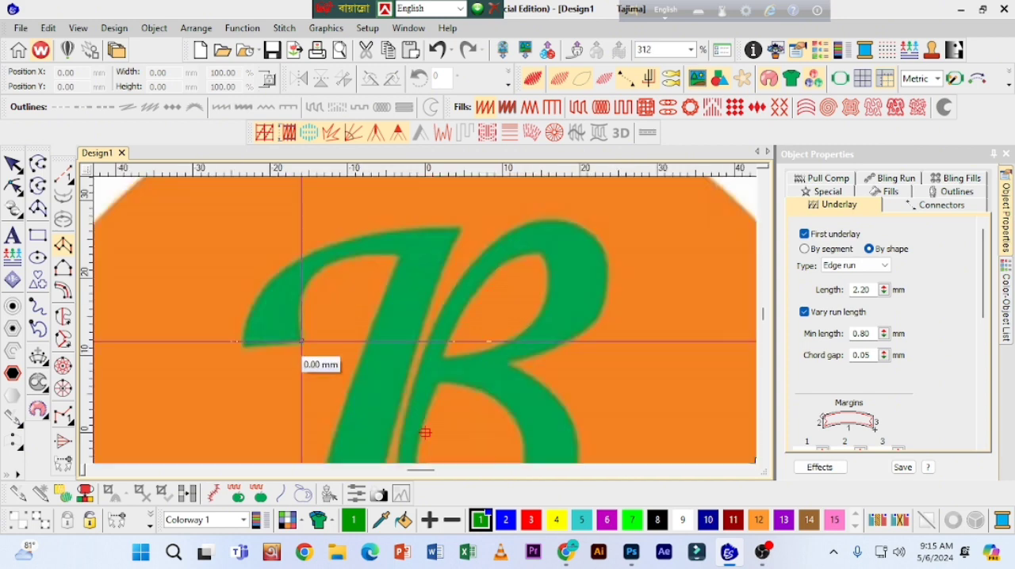
click(244, 345)
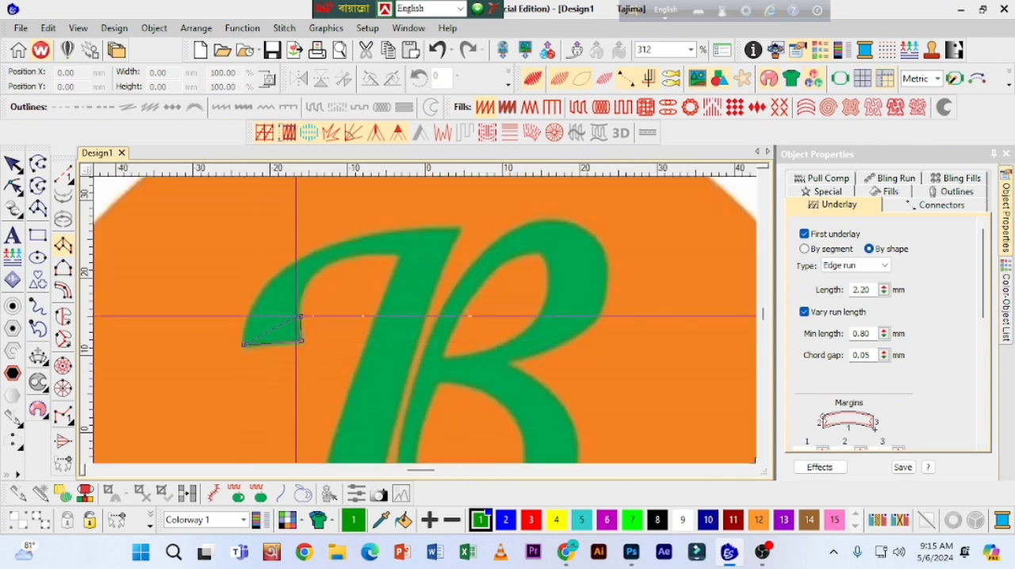
click(301, 316)
key(BackSpace)
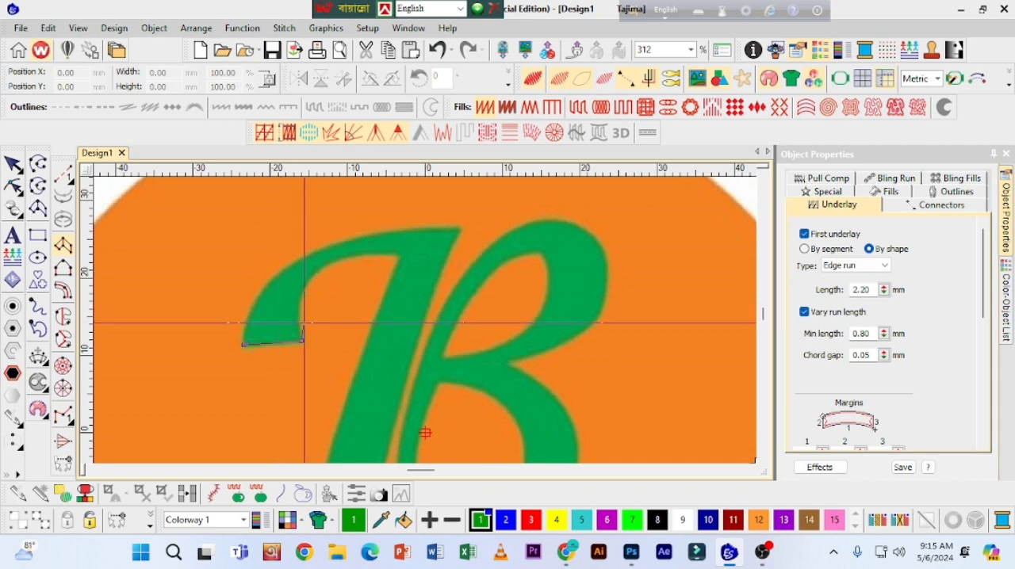
click(301, 319)
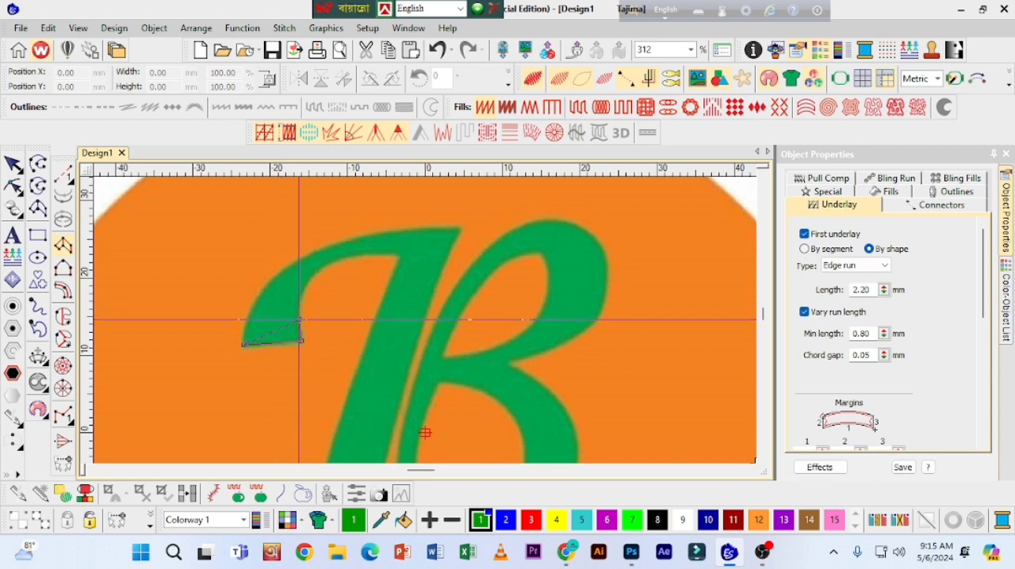
right_click(257, 311)
right_click(303, 293)
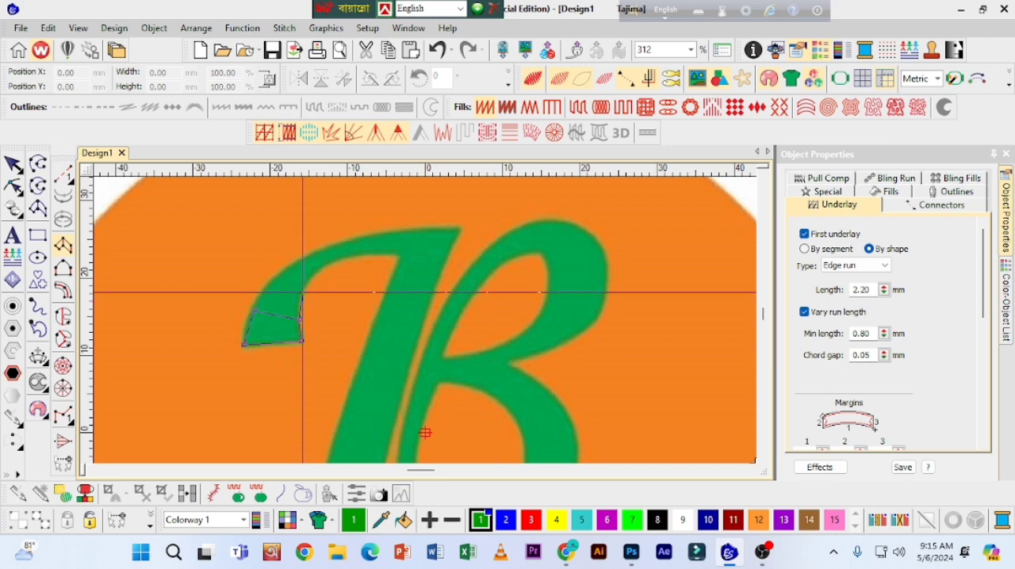
right_click(287, 273)
right_click(318, 269)
right_click(315, 257)
right_click(342, 257)
right_click(350, 241)
click(400, 254)
click(458, 231)
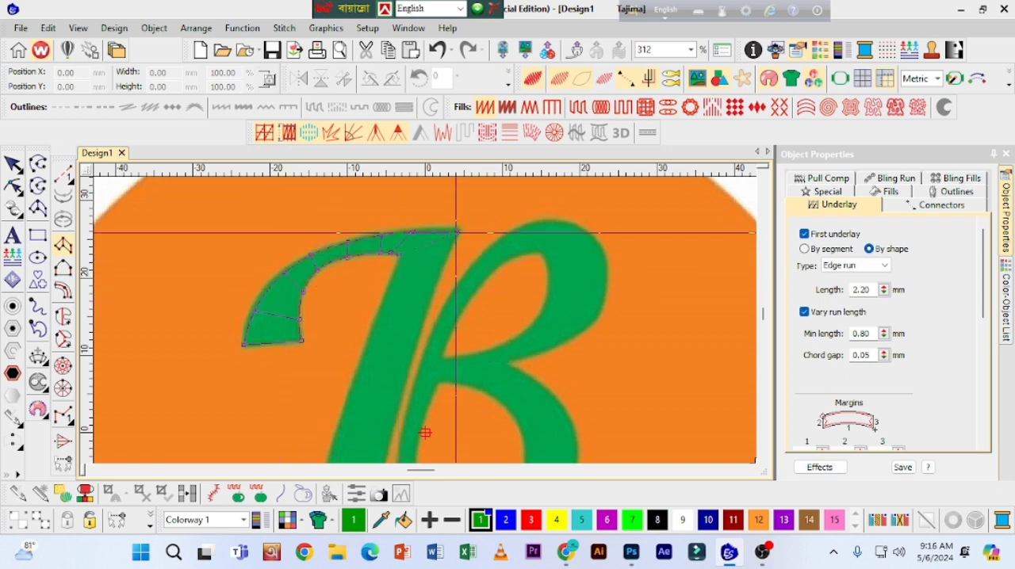
key(Return)
Step: Reshape the nodes at the curved arm's pointed tip where it meets the stem, then finish reshaping and deselect the arm
key(h)
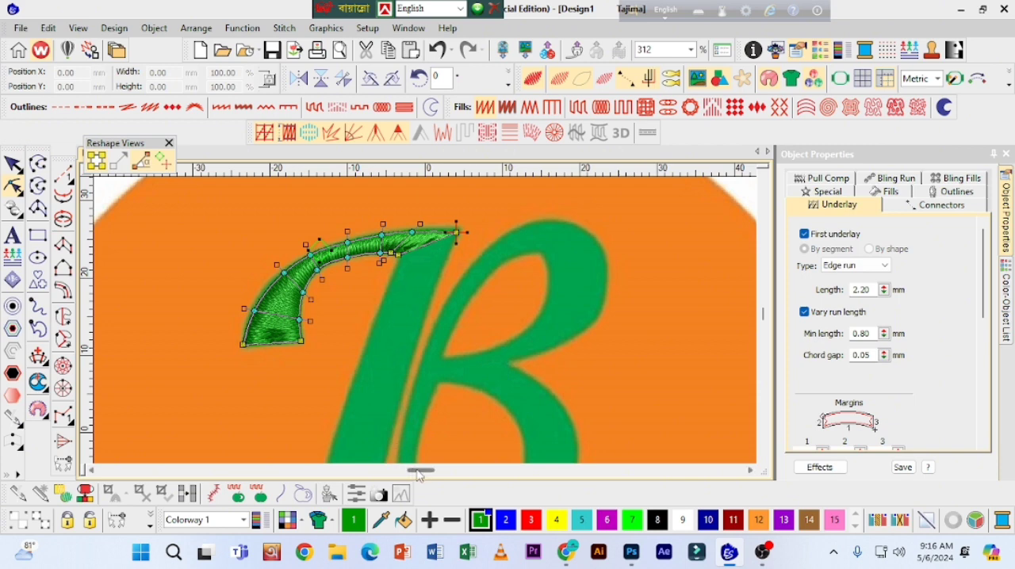
click(456, 231)
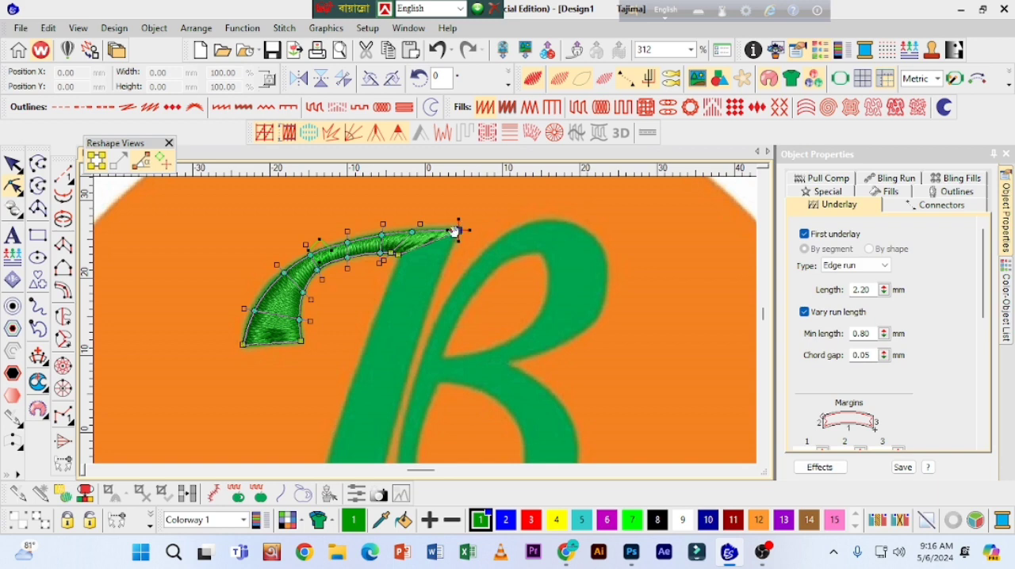
click(412, 231)
click(399, 255)
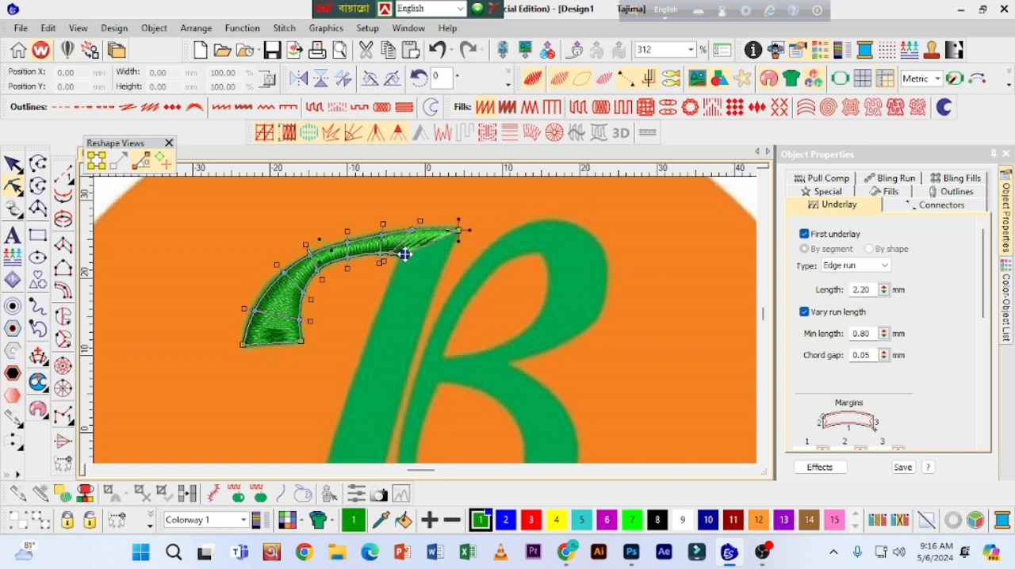
click(12, 165)
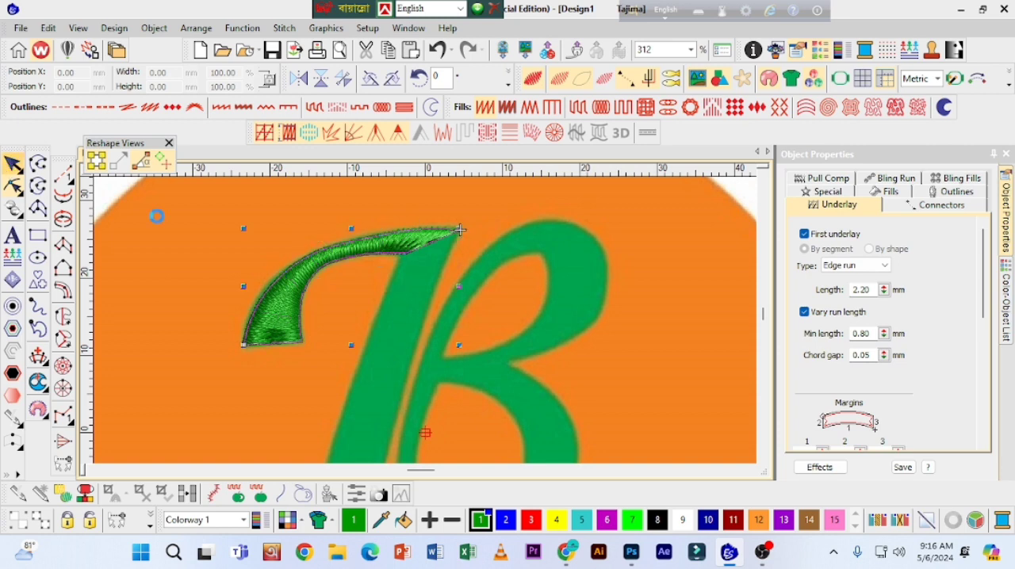
click(214, 237)
click(338, 254)
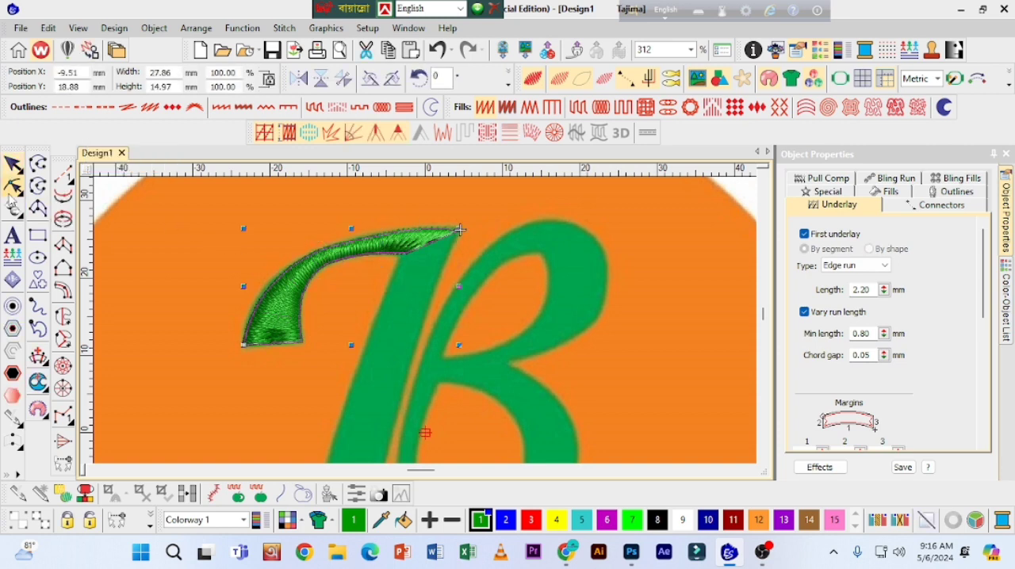
click(359, 262)
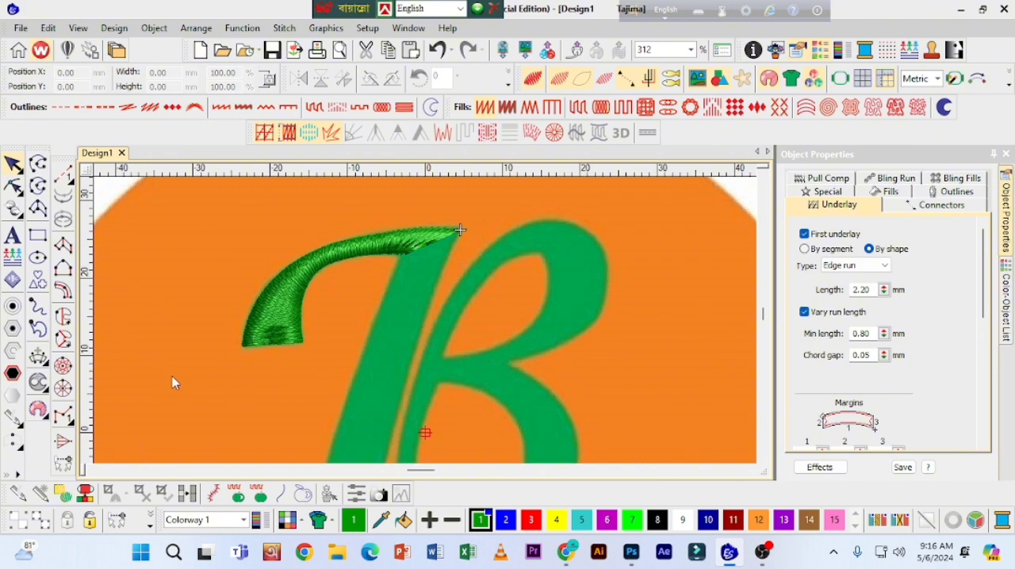
Step: Measure the width of the curved arm's broad lower end
key(m)
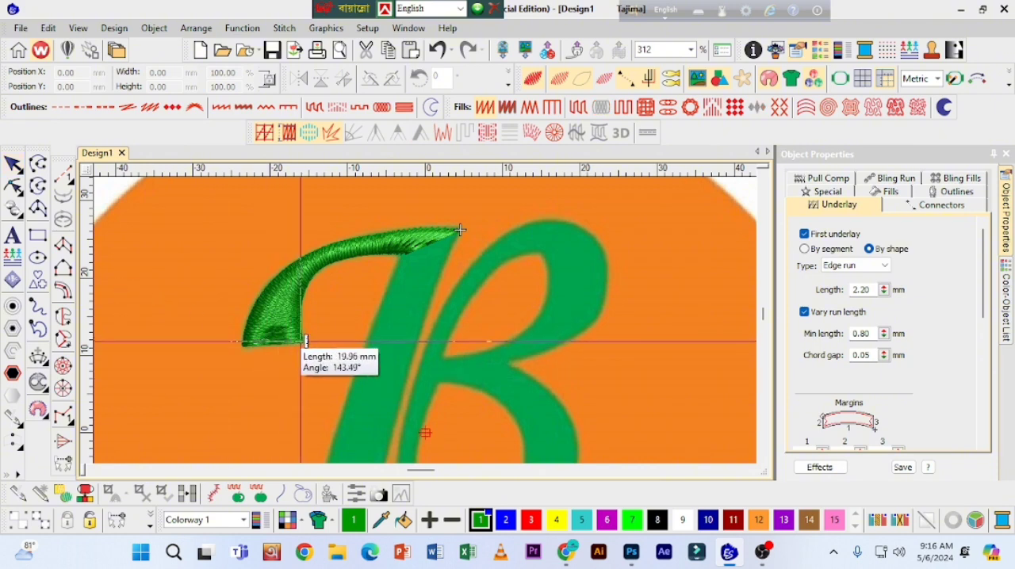
click(307, 341)
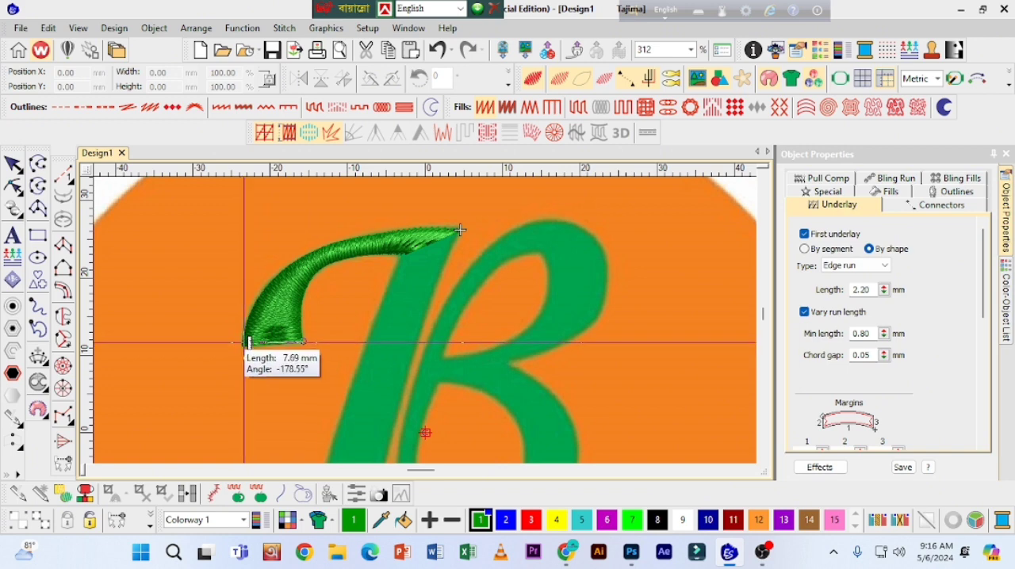
click(13, 164)
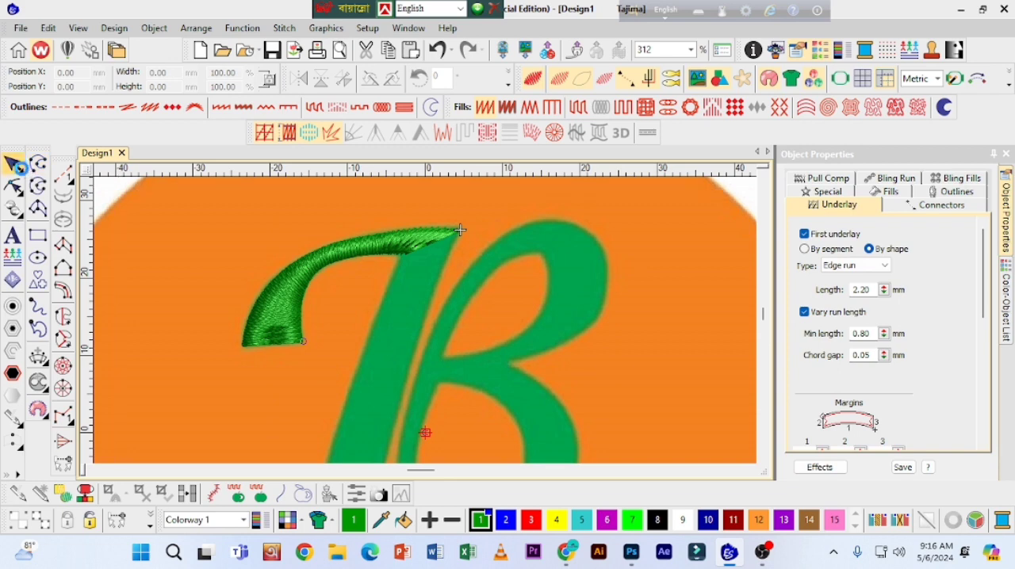
Step: Change the curved arm's fill to Tatami with a stitch spacing of 0.50 mm and deselect it
click(273, 285)
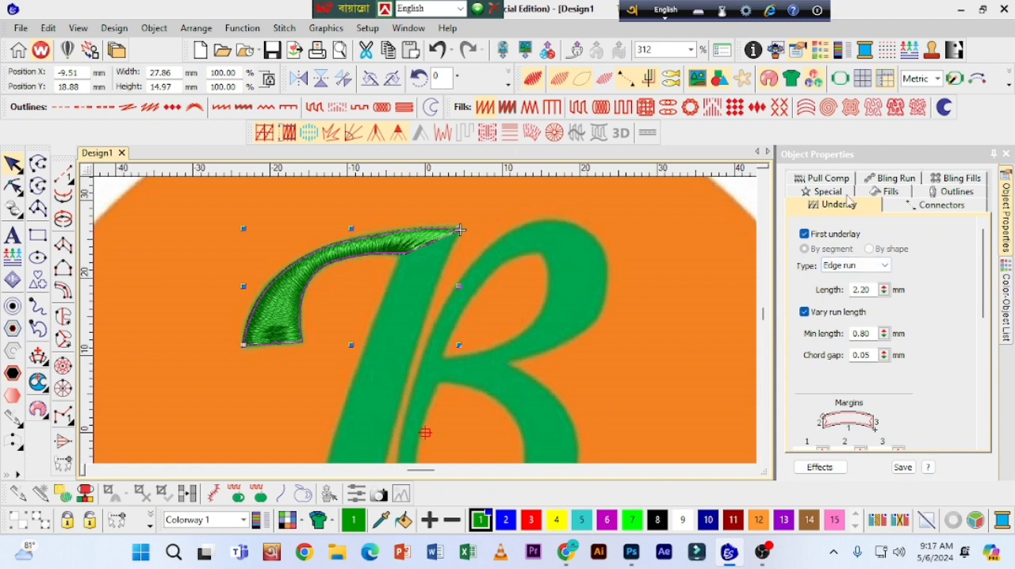
click(875, 194)
click(870, 230)
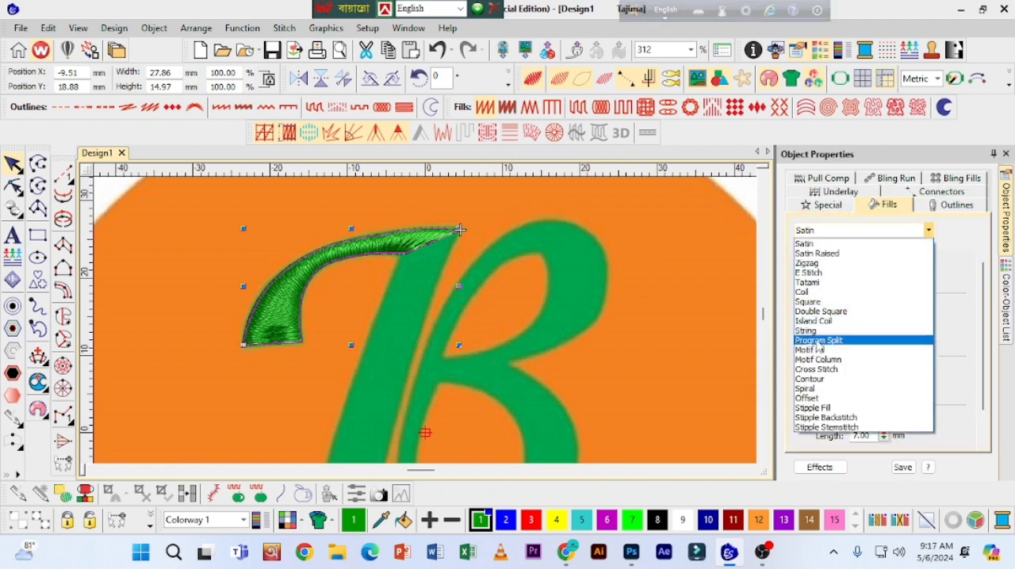
click(809, 283)
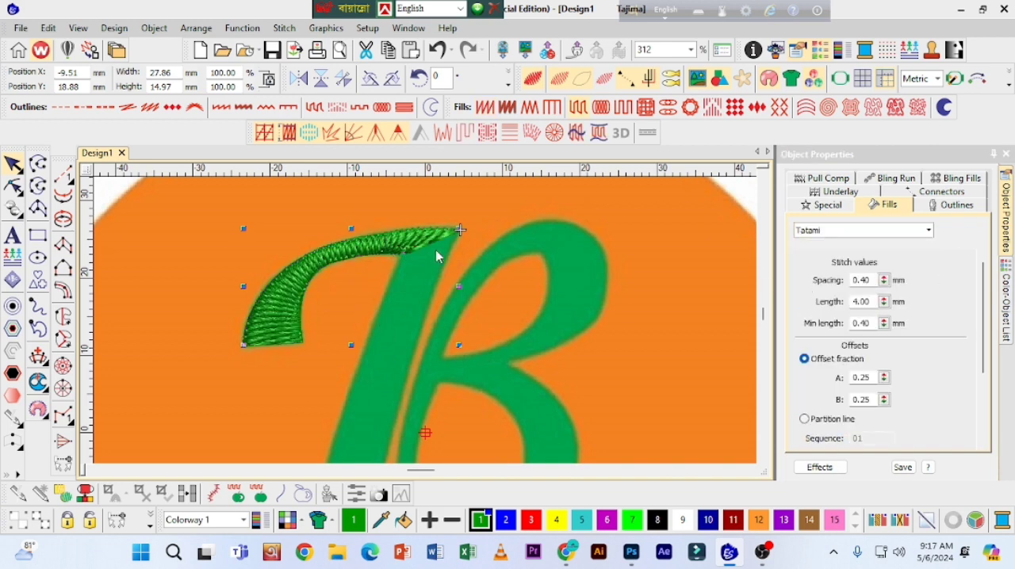
drag(885, 280, 813, 332)
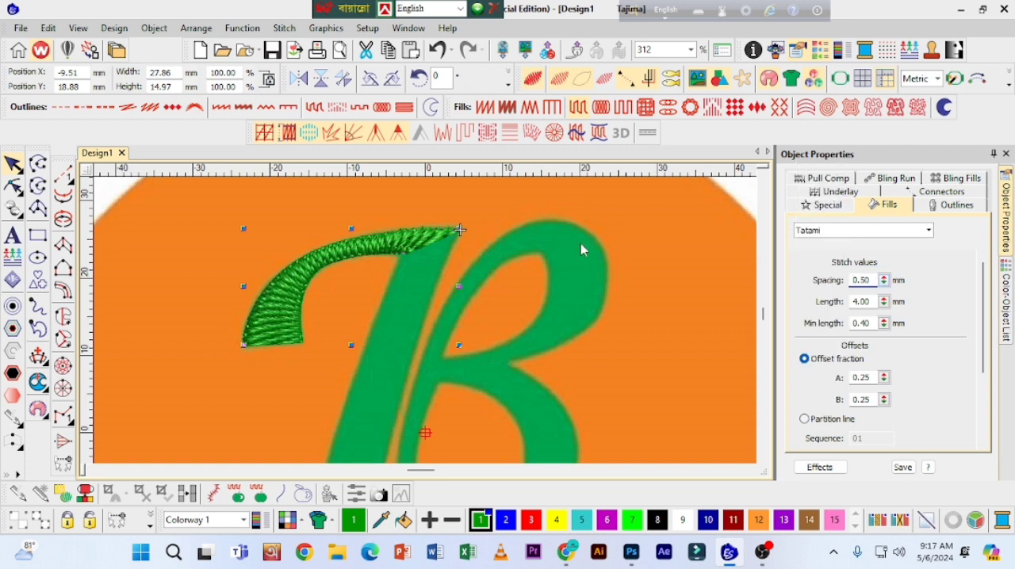
click(170, 192)
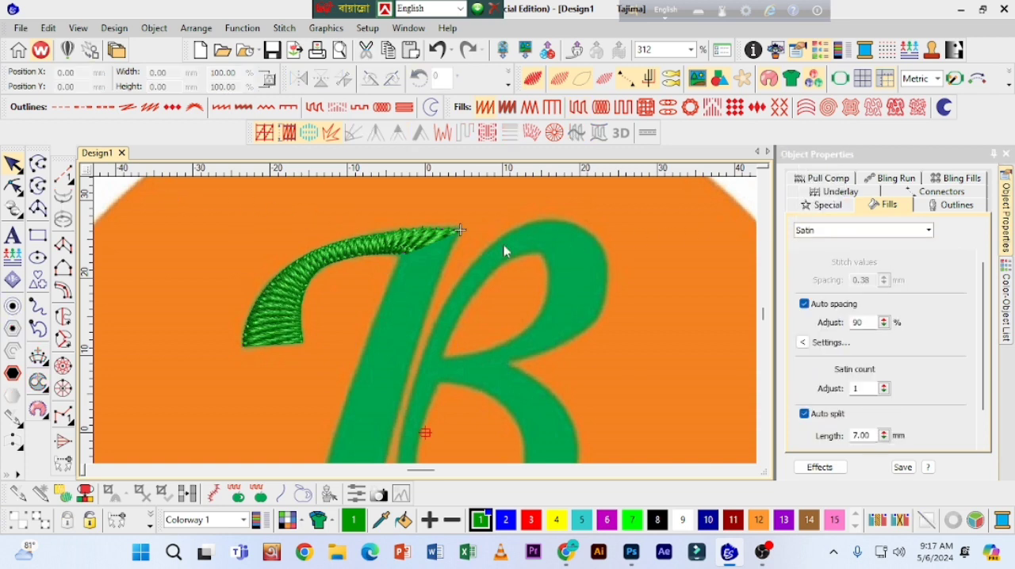
Step: Set the curved arm's first underlay type to Zigzag and deselect it
click(397, 240)
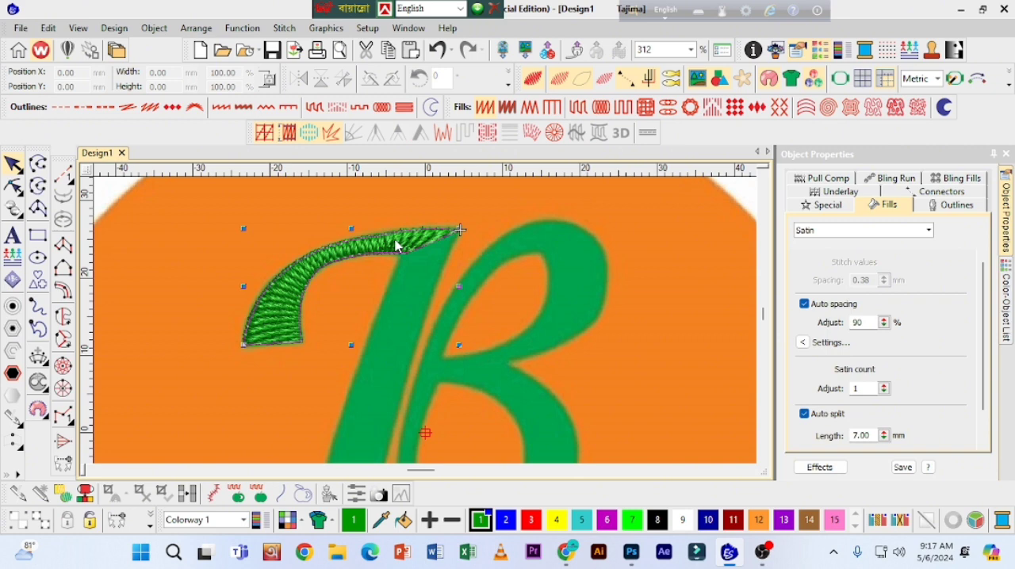
click(840, 192)
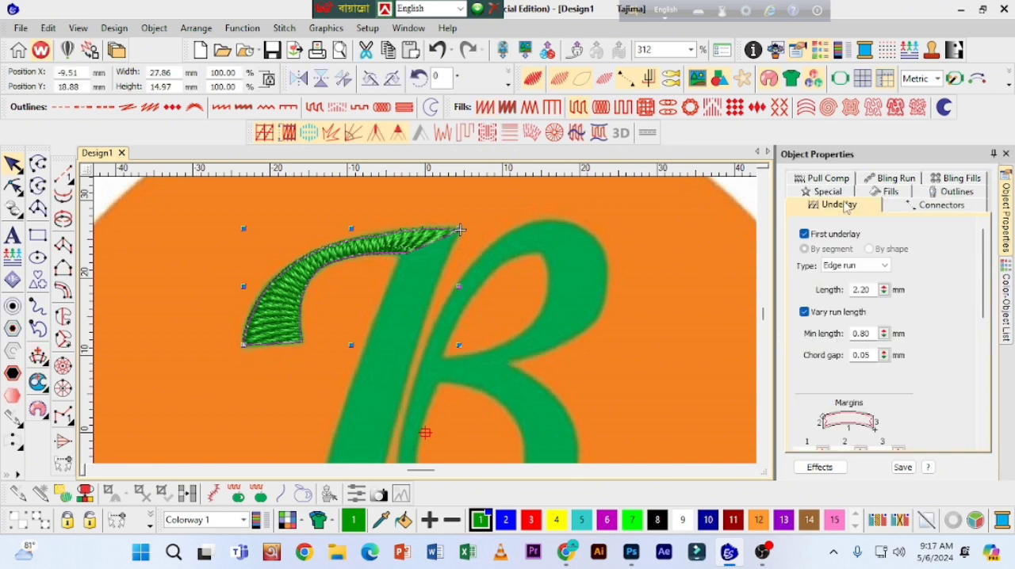
click(853, 265)
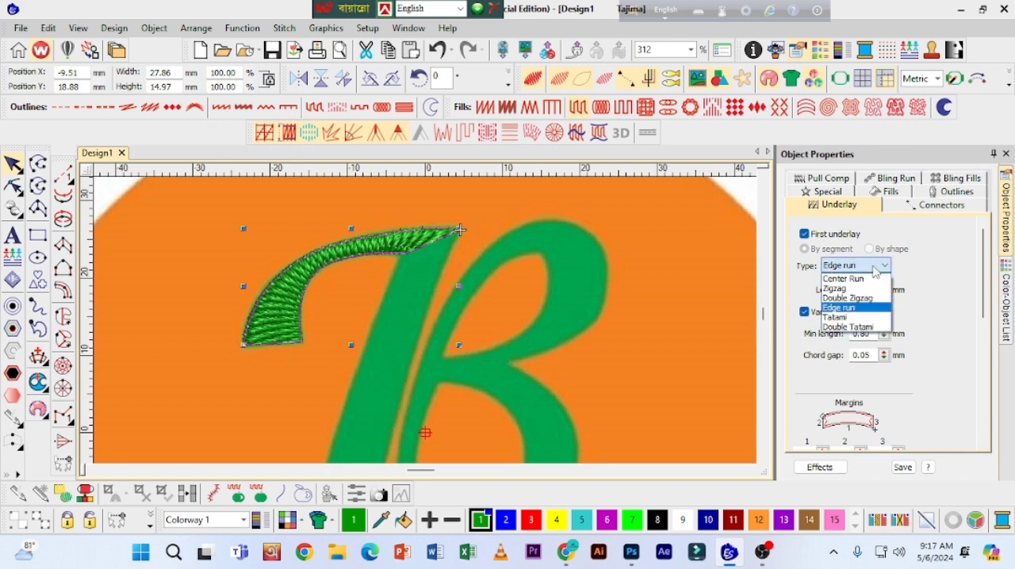
click(835, 289)
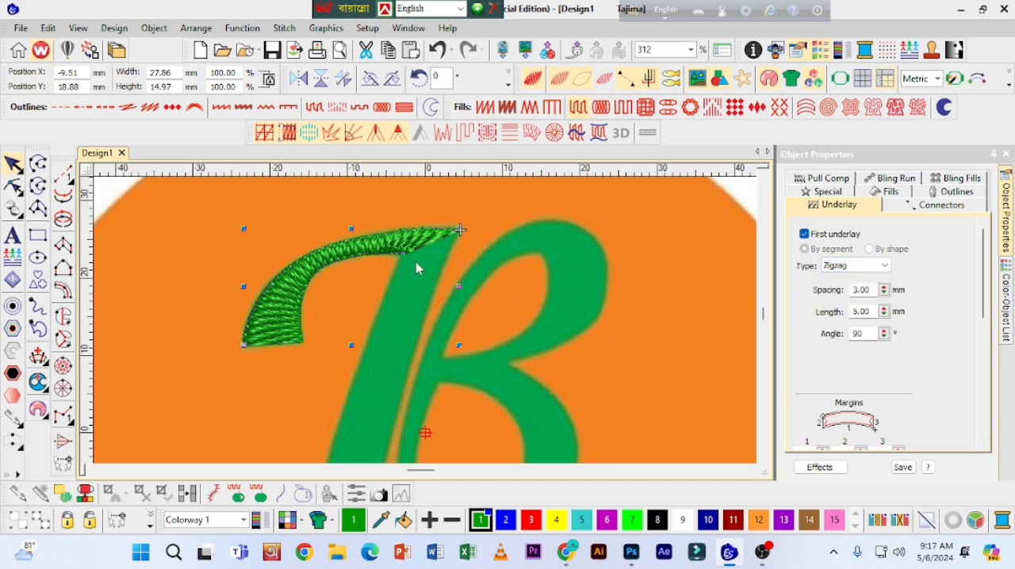
mouse_move(983, 279)
mouse_down()
mouse_move(983, 325)
mouse_move(983, 293)
mouse_up()
click(147, 214)
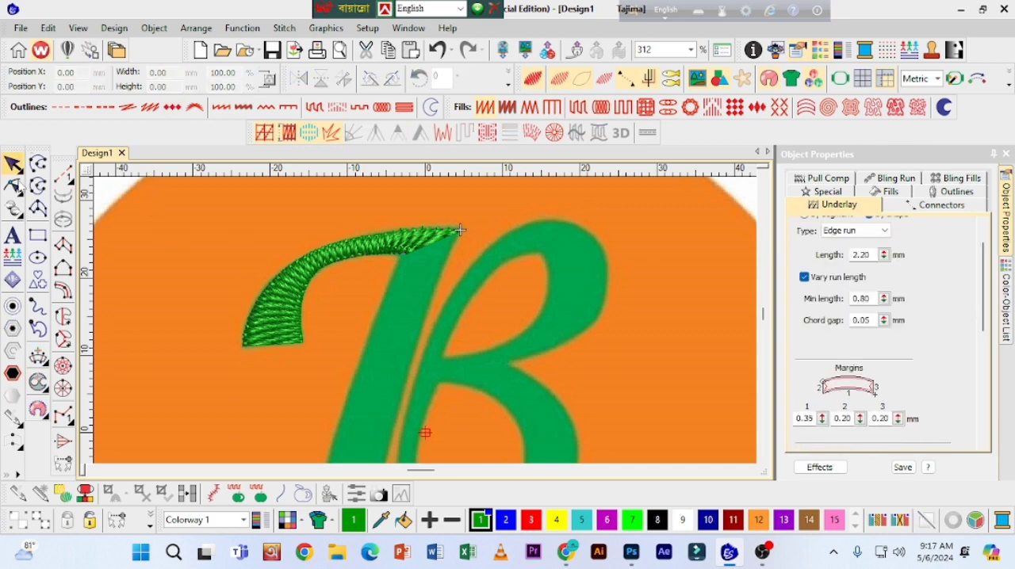
Step: Start a new Complex Fill object for the letter's stem with Tatami as its fill stitch
click(64, 248)
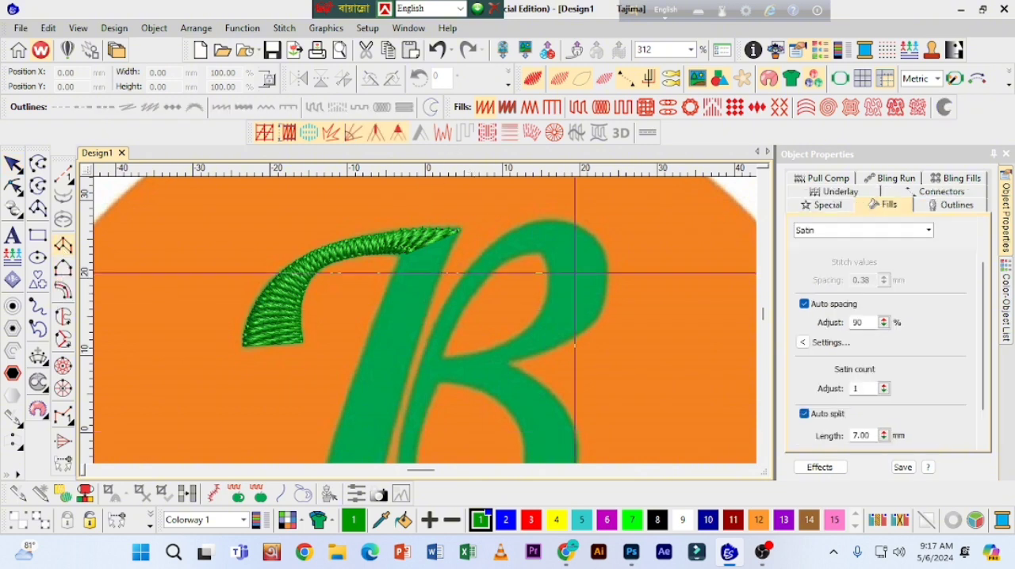
drag(763, 314, 764, 319)
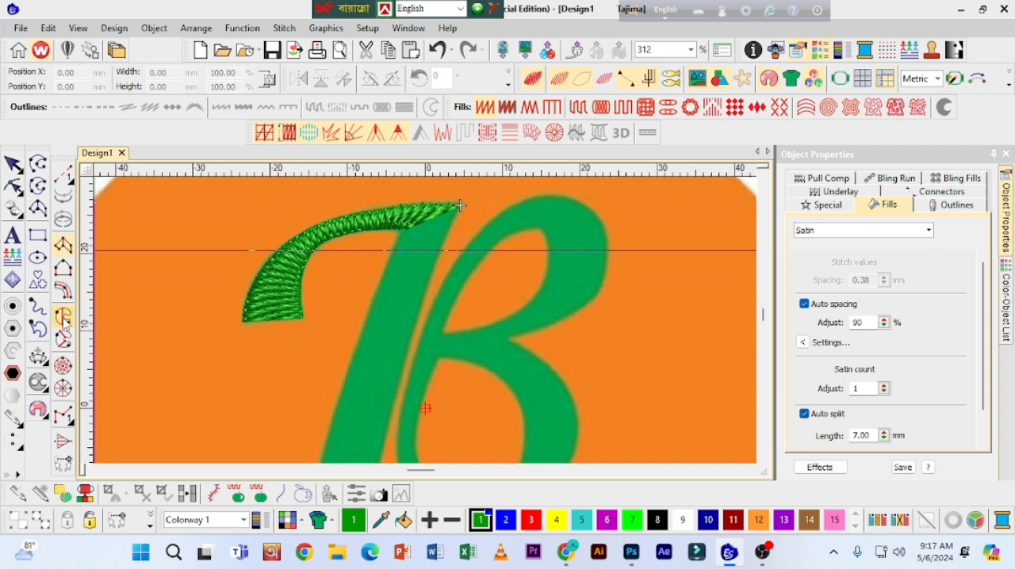
click(63, 291)
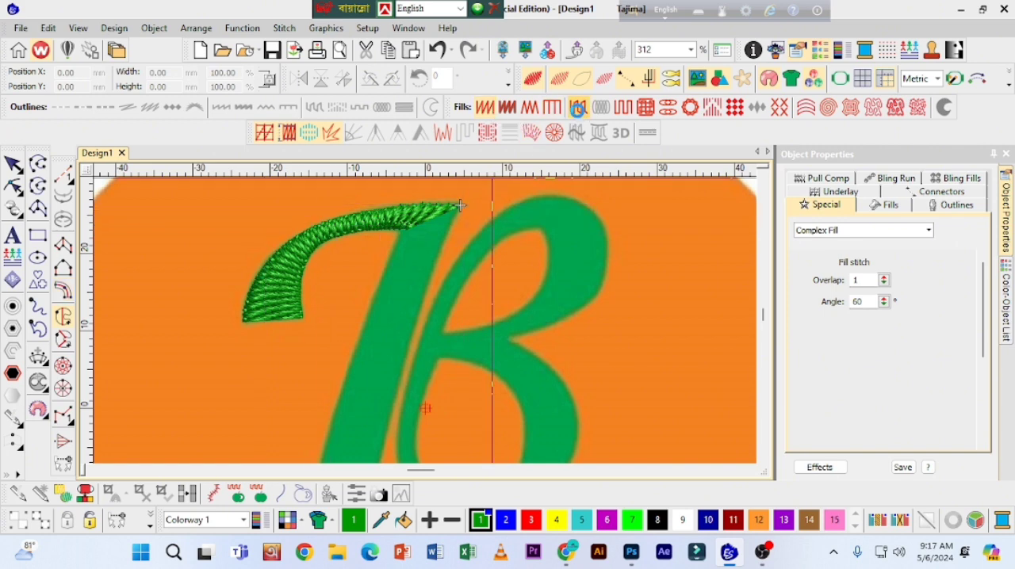
click(577, 107)
Step: Set the first underlay type to Zigzag for the new Complex Fill object and close the object properties
click(836, 192)
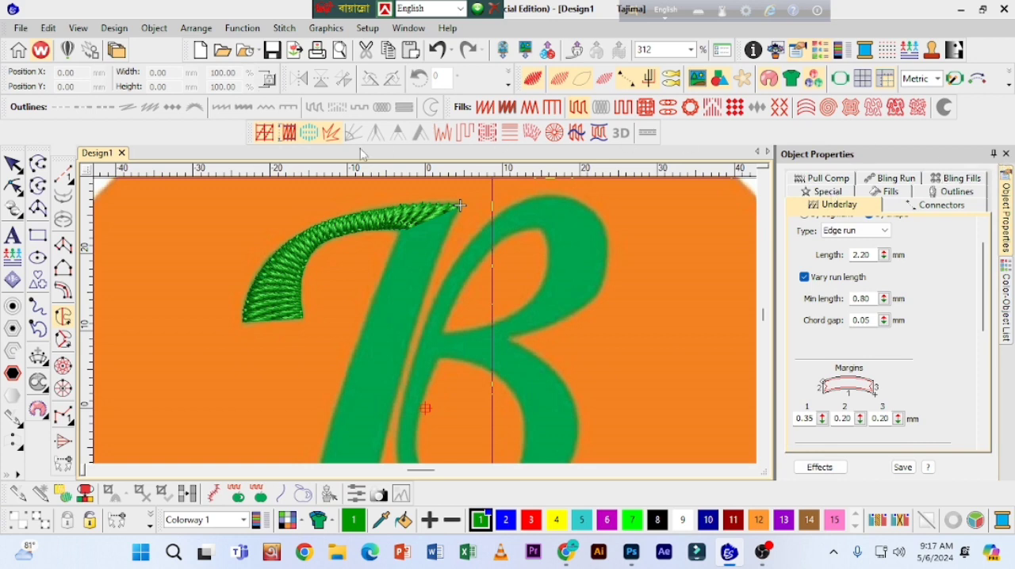
right_click(266, 132)
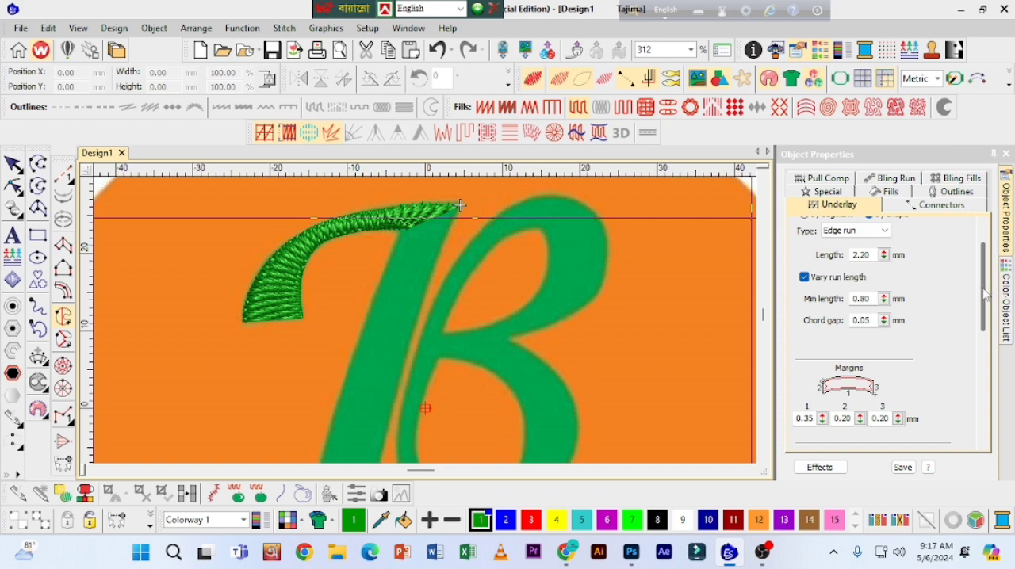
drag(986, 293, 983, 277)
click(864, 266)
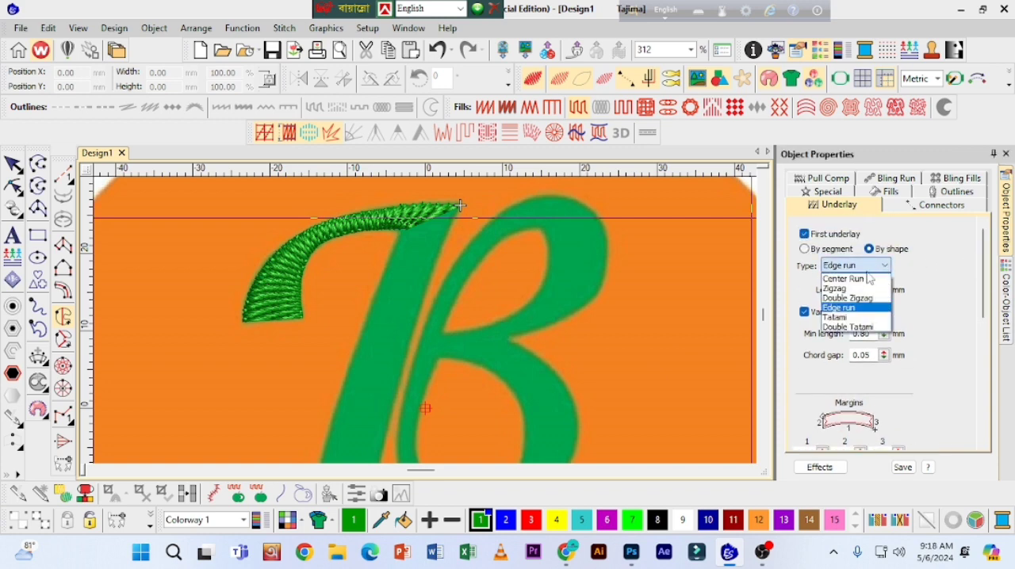
click(845, 295)
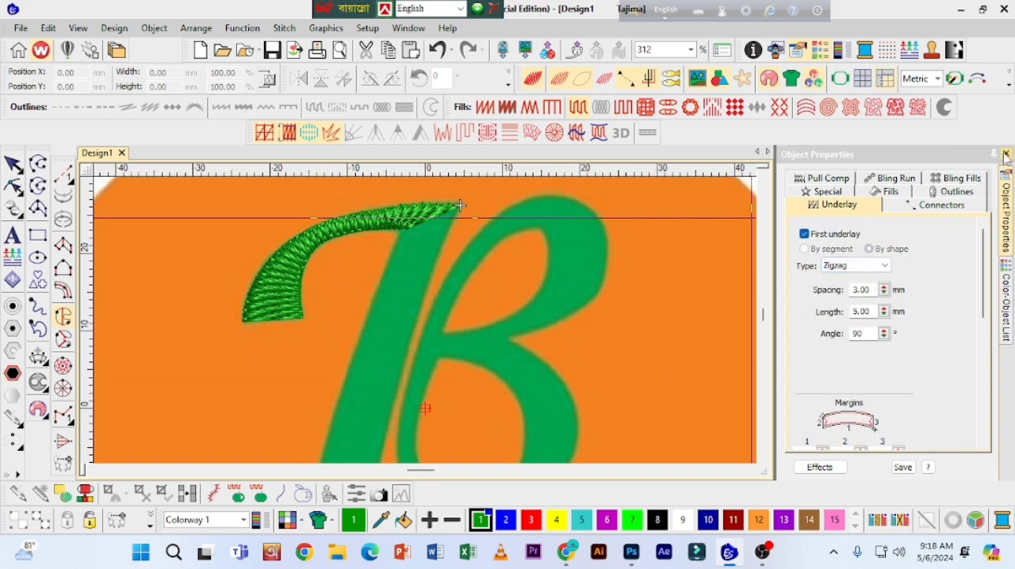
click(1006, 155)
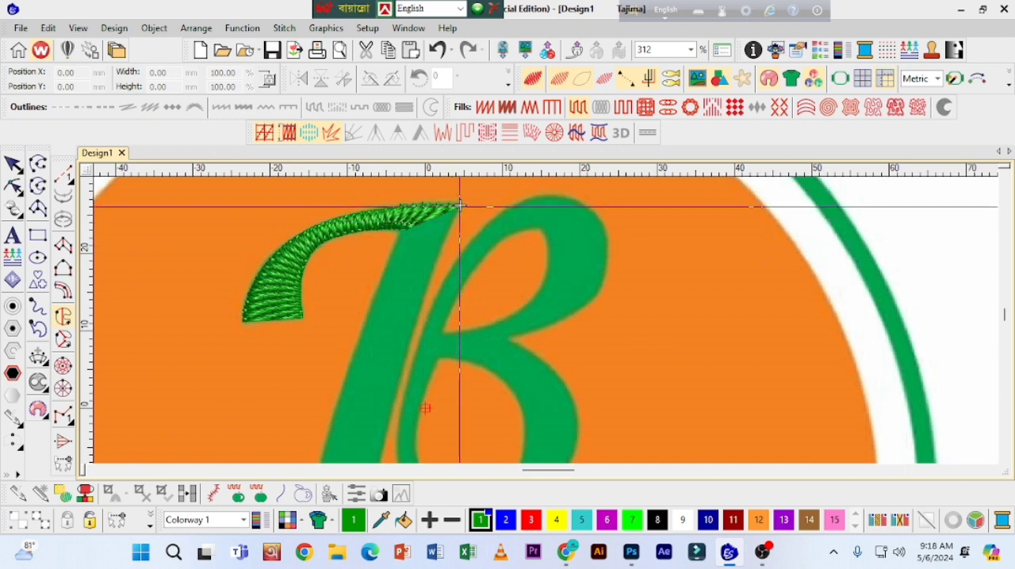
Step: Trace the stem's outline from the arm's pointed tip down its inner side and along the foot's lower edge to the far corner
key(z)
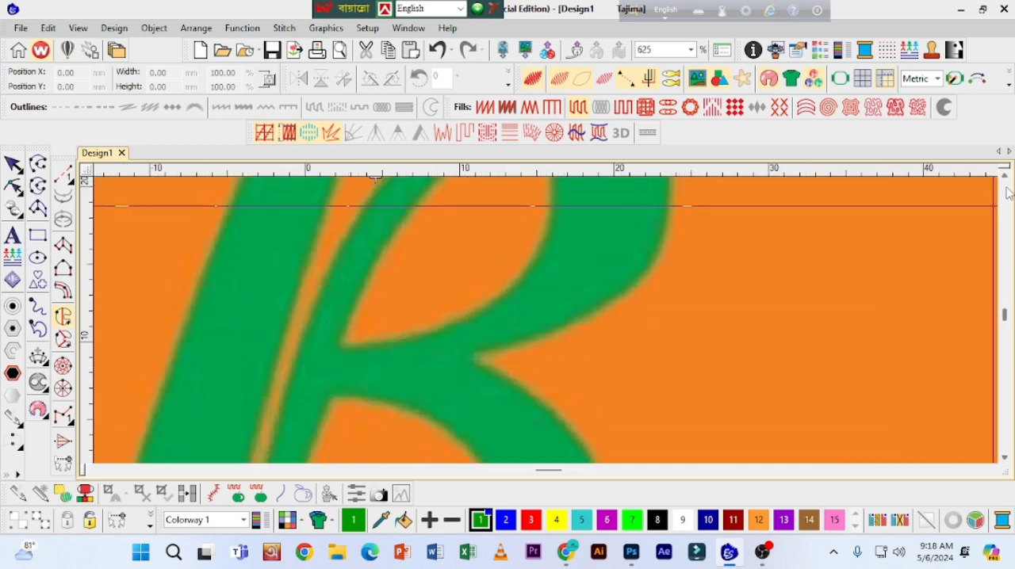
scroll(1007, 193, up, 2)
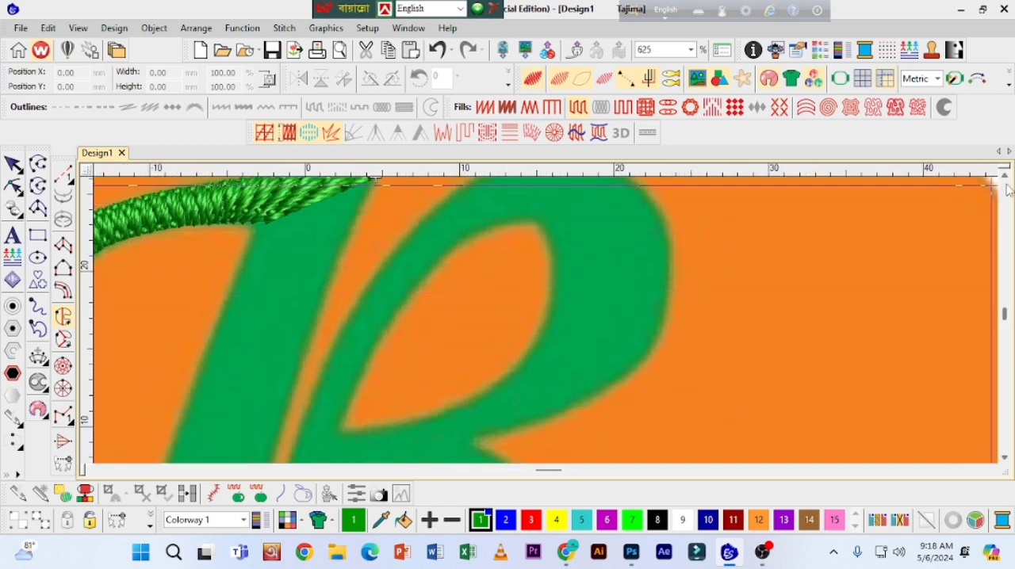
scroll(1007, 190, up, 1)
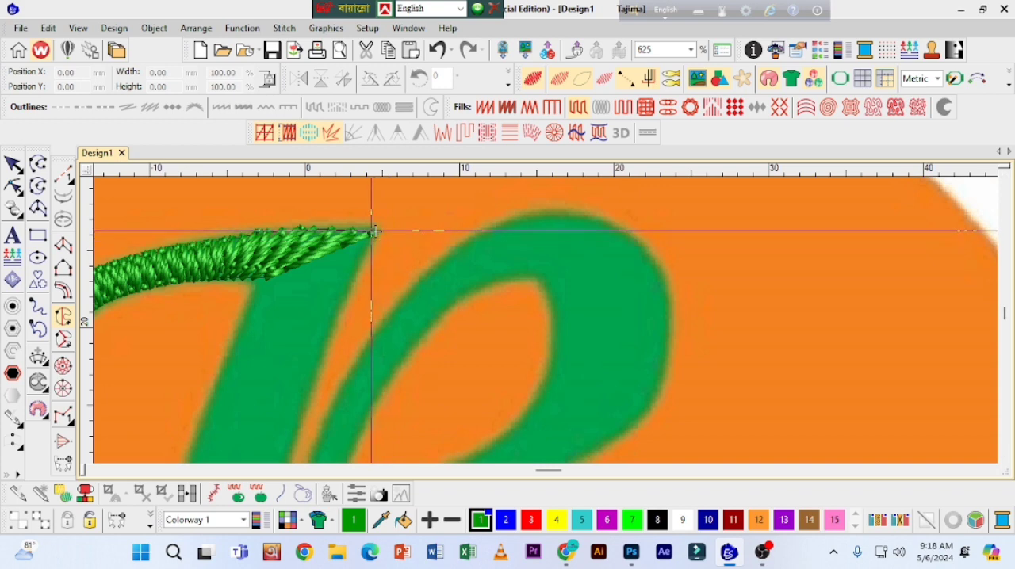
click(373, 231)
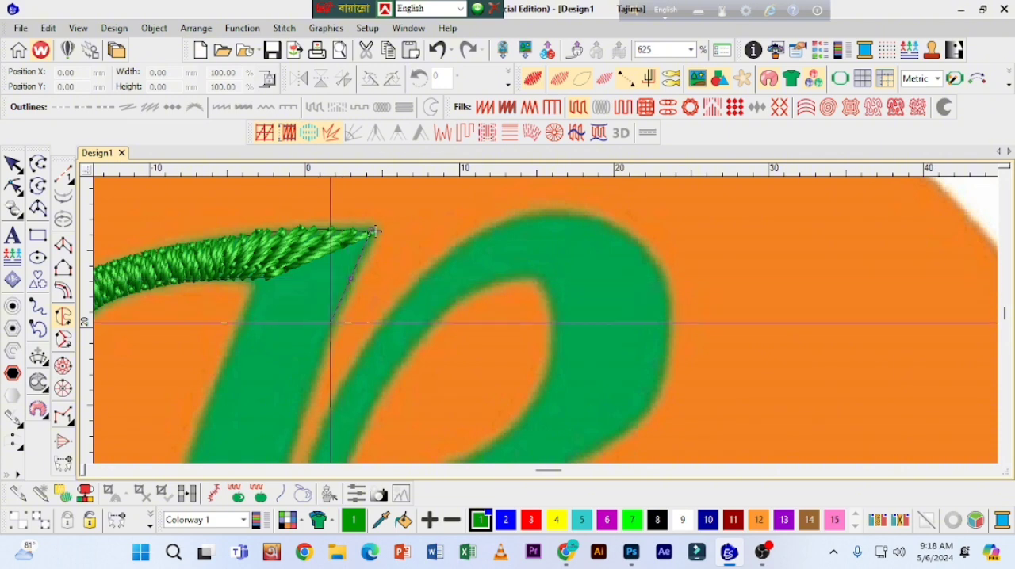
drag(375, 448, 667, 179)
click(513, 427)
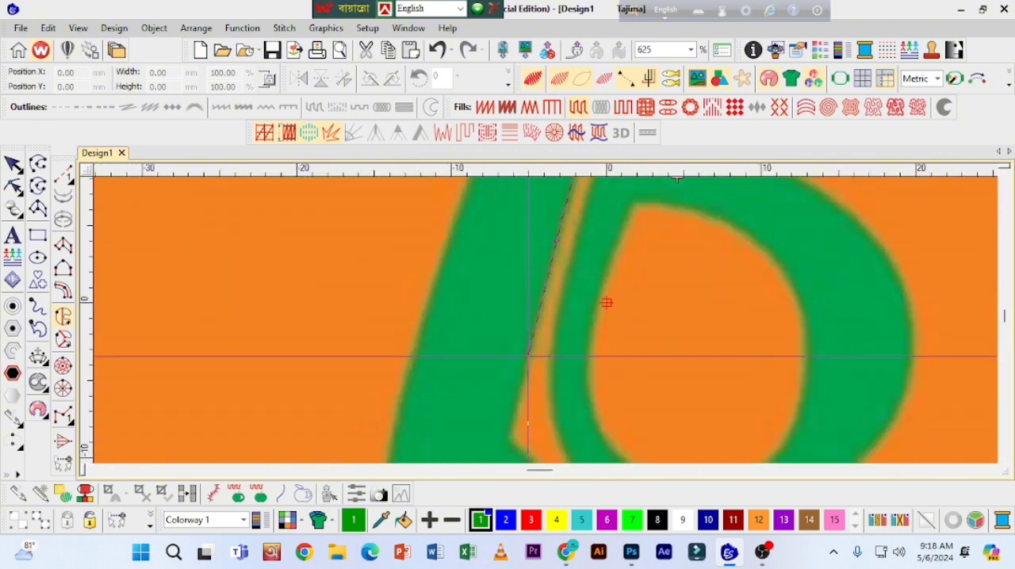
click(510, 440)
click(594, 441)
right_click(468, 381)
right_click(425, 390)
click(374, 396)
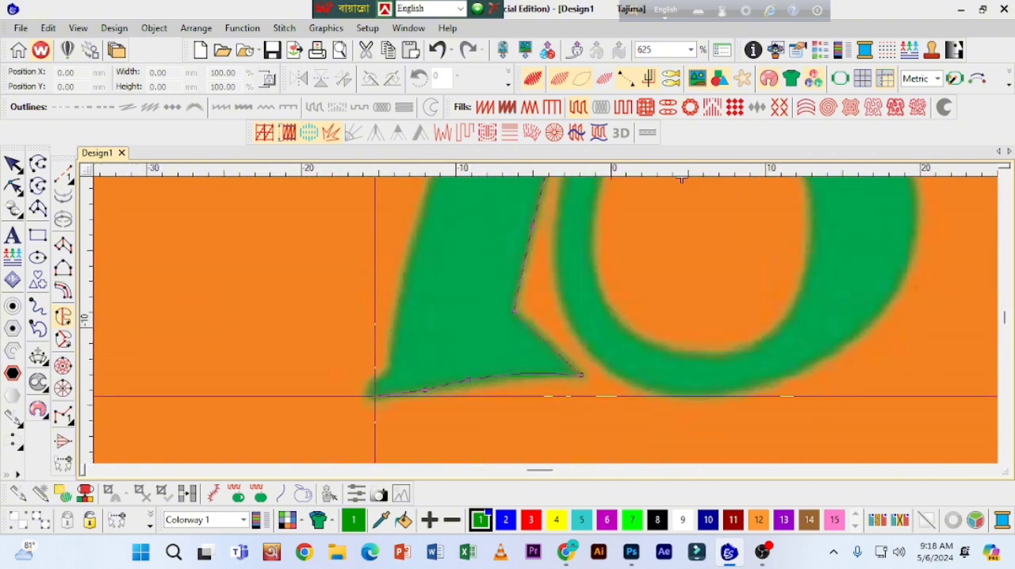
Step: Trace the stem's outer side up to where it meets the curved arm, close the outline and generate the Tatami stitches
right_click(371, 389)
right_click(374, 382)
click(389, 373)
right_click(394, 315)
right_click(414, 227)
right_click(509, 367)
right_click(537, 304)
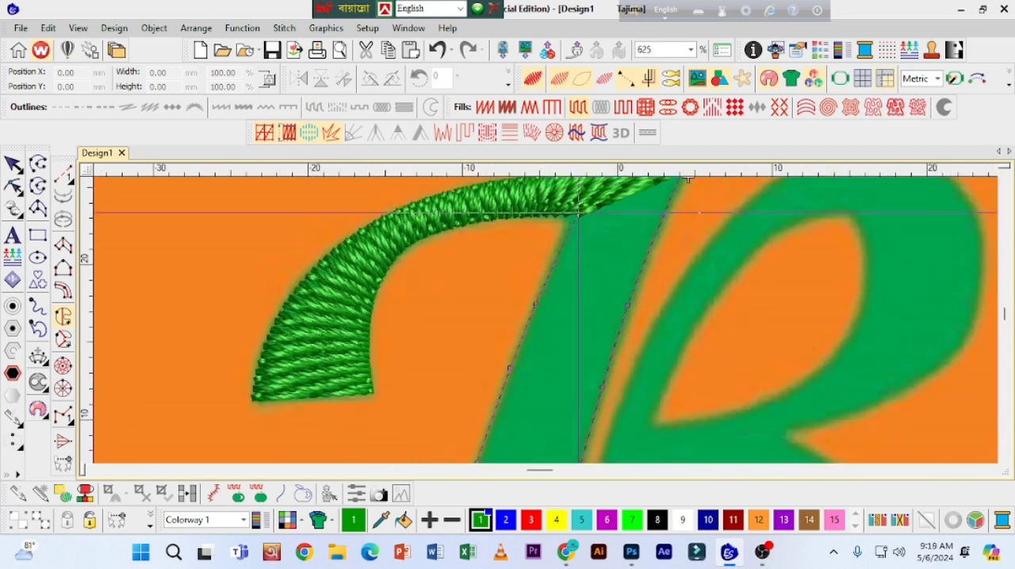
click(573, 211)
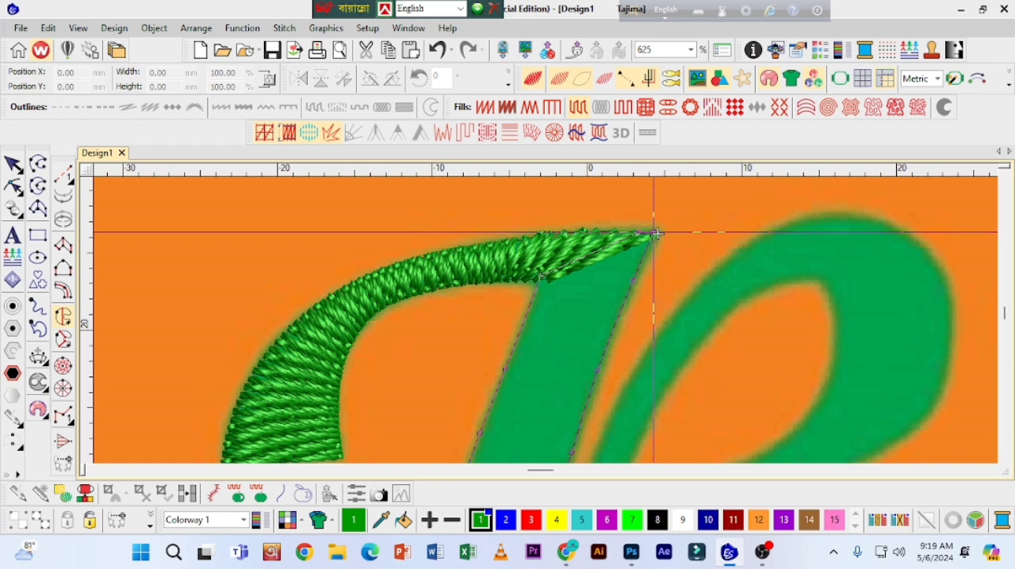
key(Return)
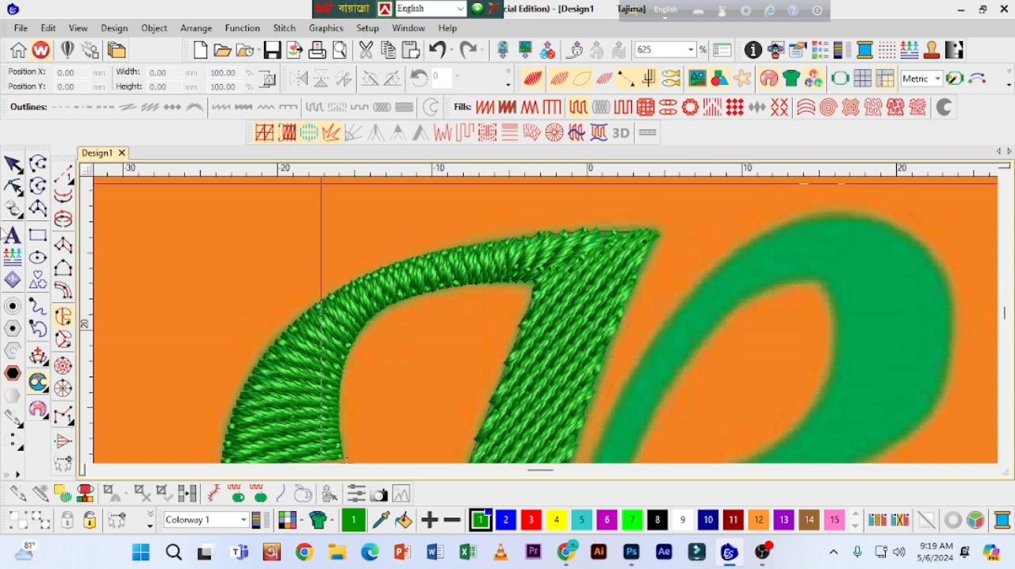
Step: Reshape the stem object by rotating its stitch angle line to nearly horizontal
key(shift+z)
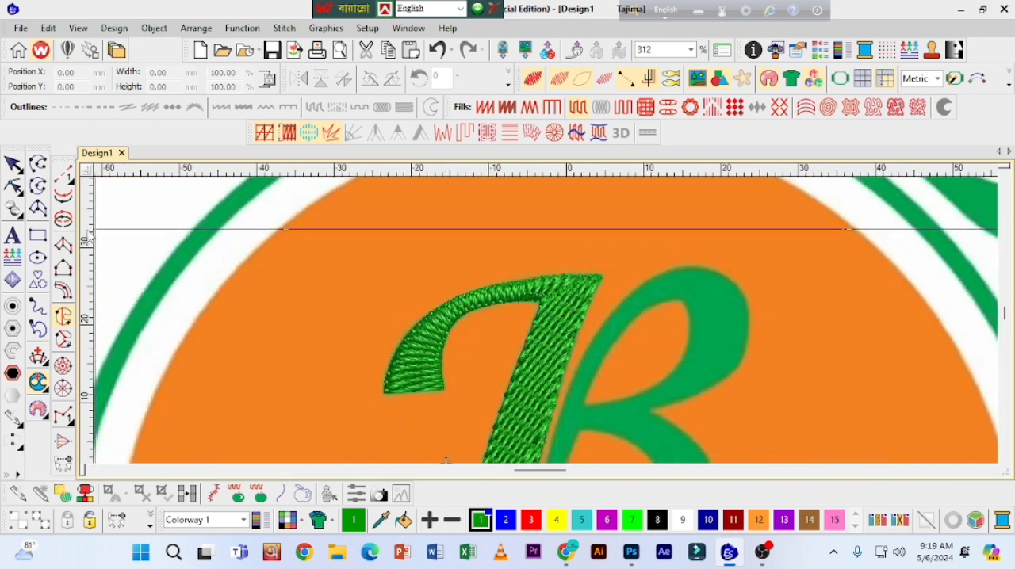
click(16, 188)
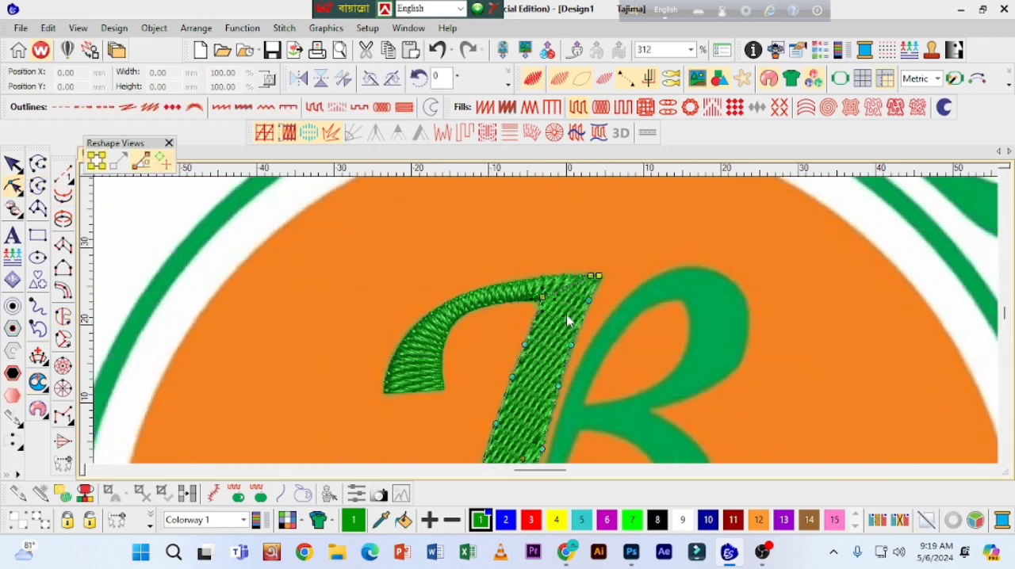
click(1005, 459)
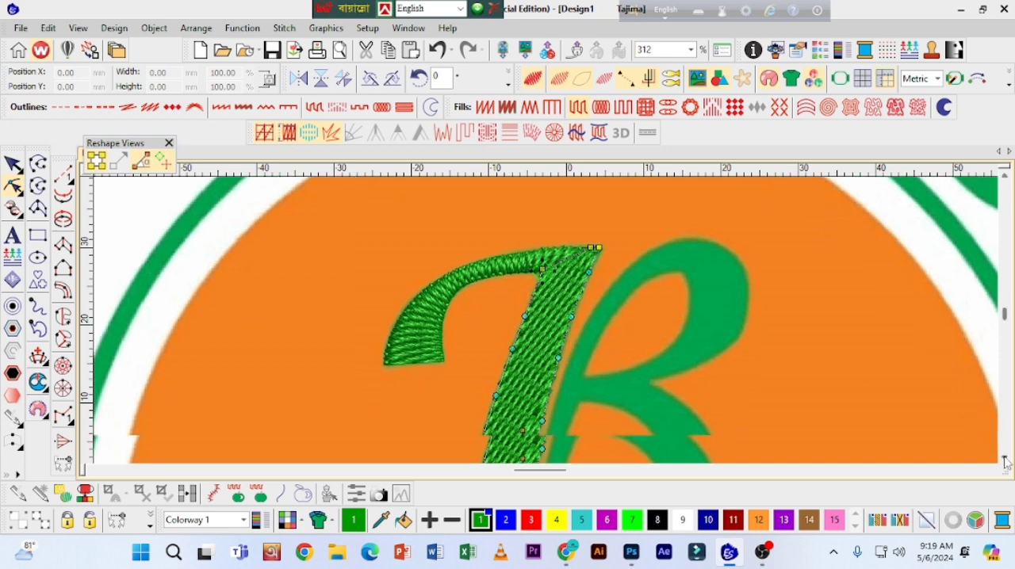
drag(523, 205, 583, 329)
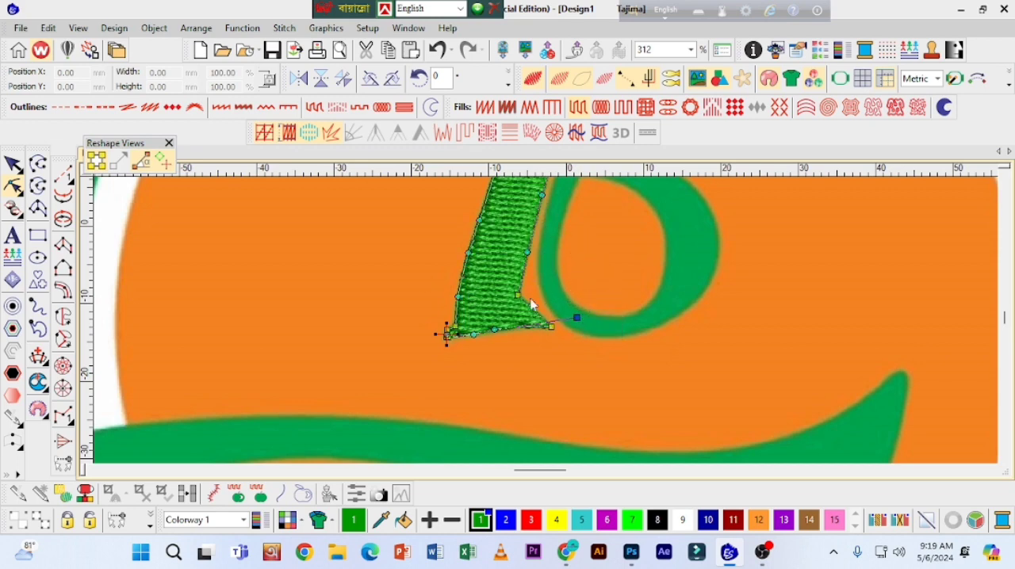
Step: Adjust the node on the lower part of the stem's outer edge, then finish reshaping and deselect the stem
click(1004, 177)
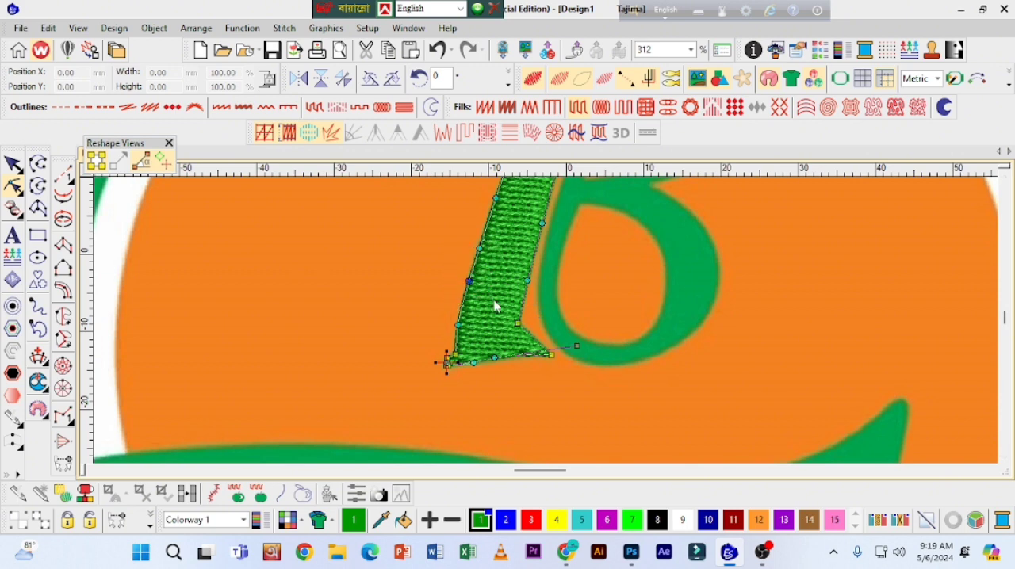
drag(453, 230, 484, 249)
scroll(564, 253, down, 1)
key(Escape)
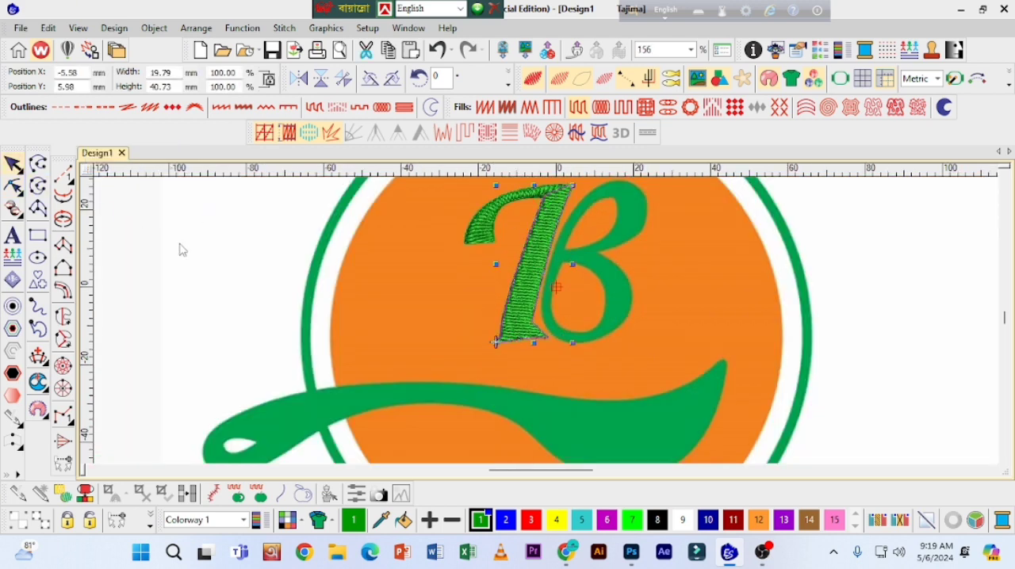
key(Escape)
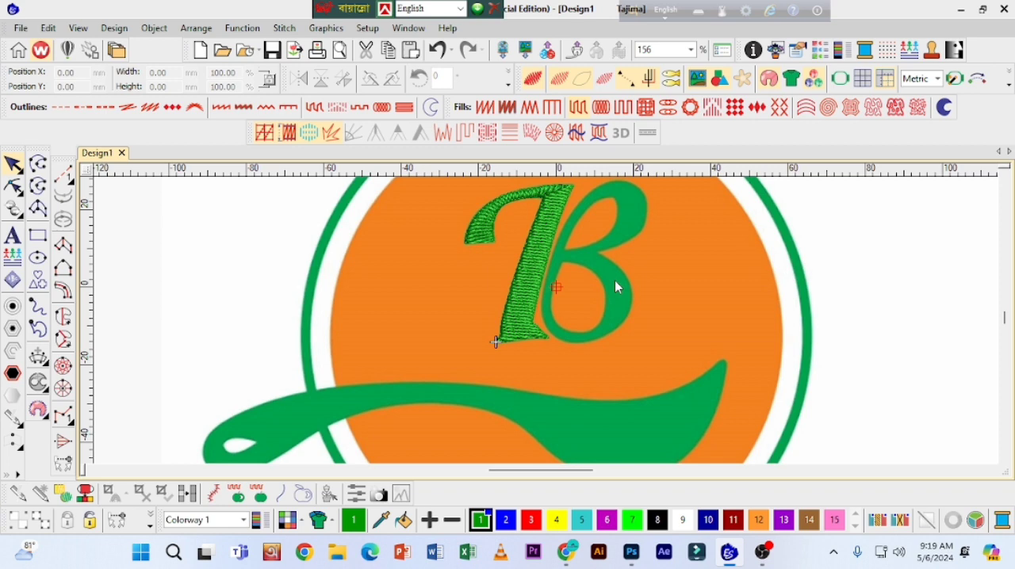
Step: Start a Complex Fill outline for the letter's two bowls and trace its outer edge from the waist up towards the crown
click(69, 326)
scroll(545, 206, up, 2)
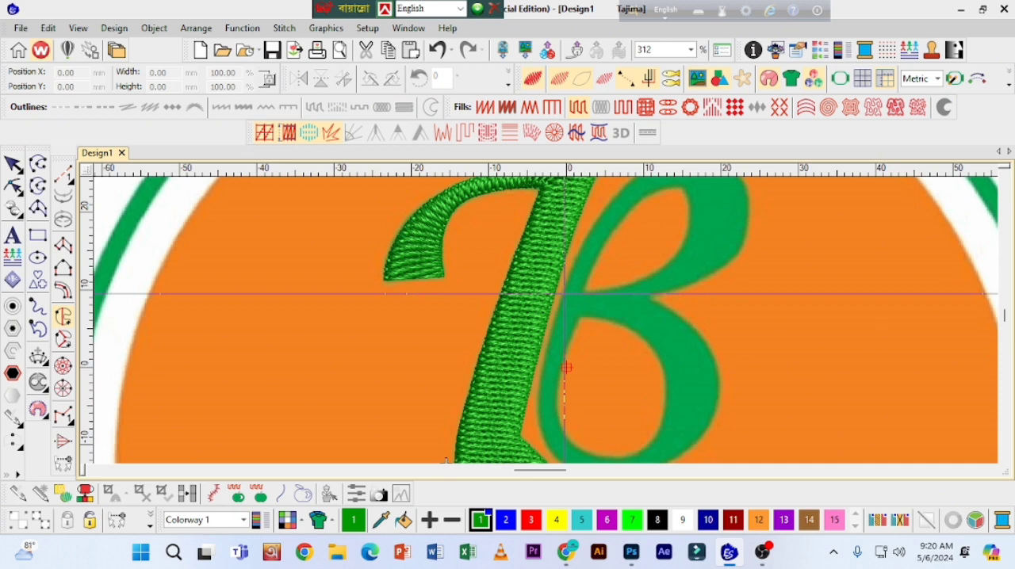
click(565, 294)
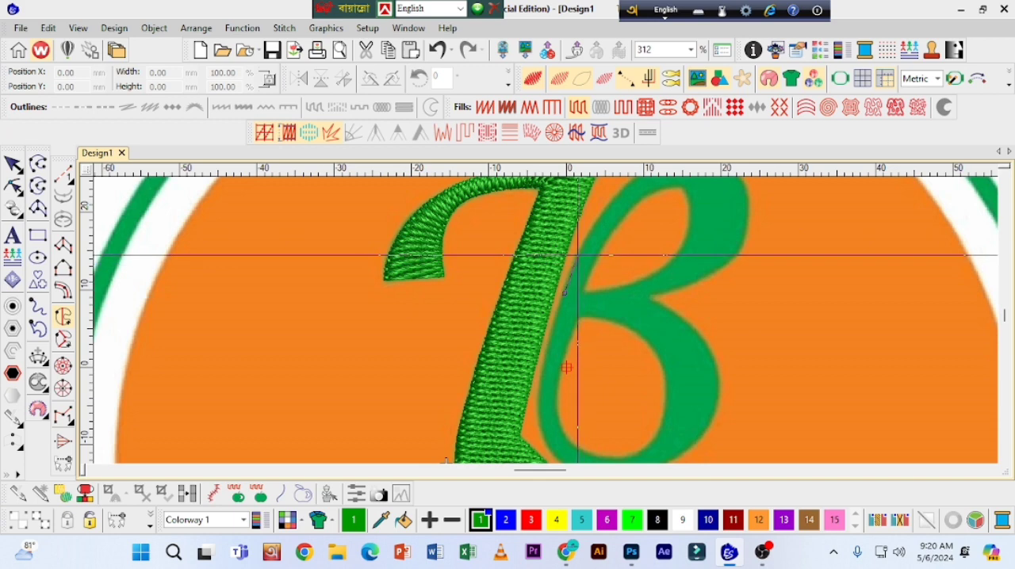
scroll(587, 238, up, 1)
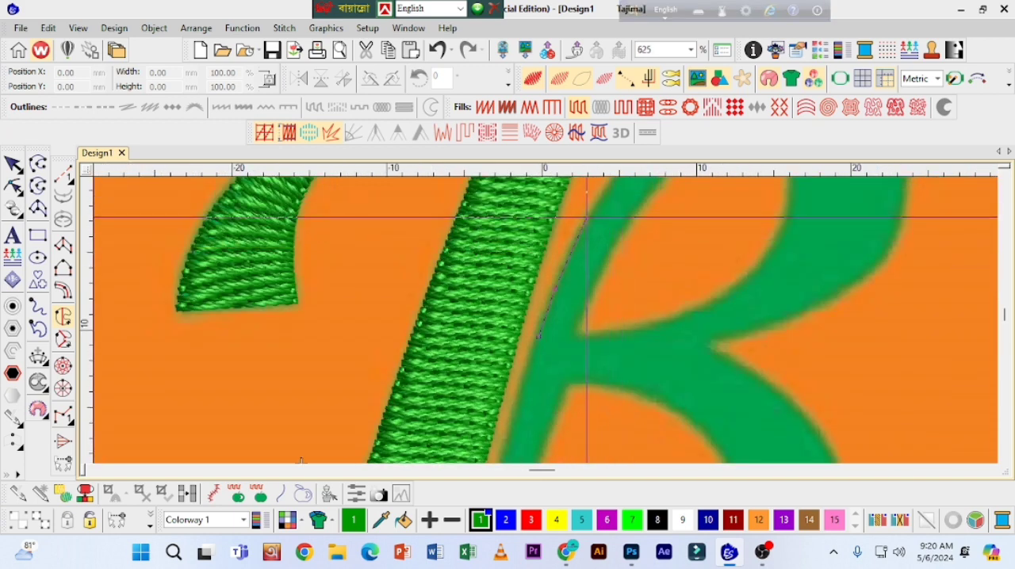
right_click(587, 218)
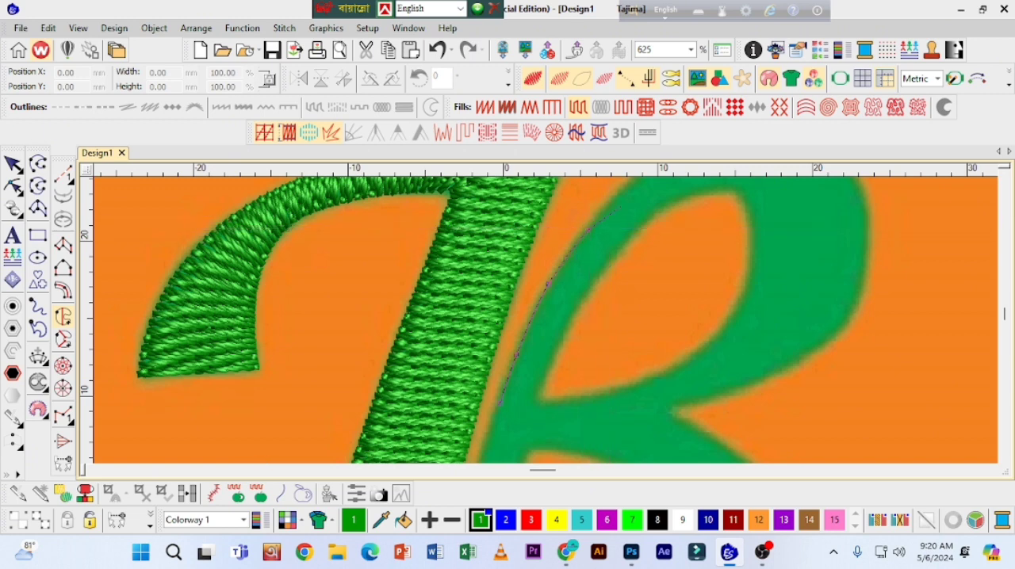
right_click(589, 227)
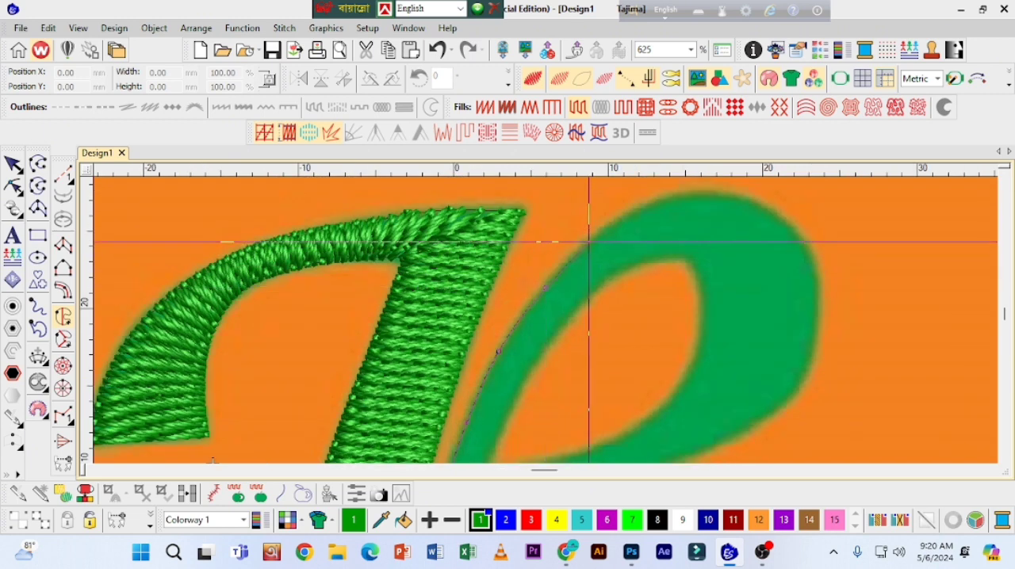
right_click(589, 241)
right_click(650, 208)
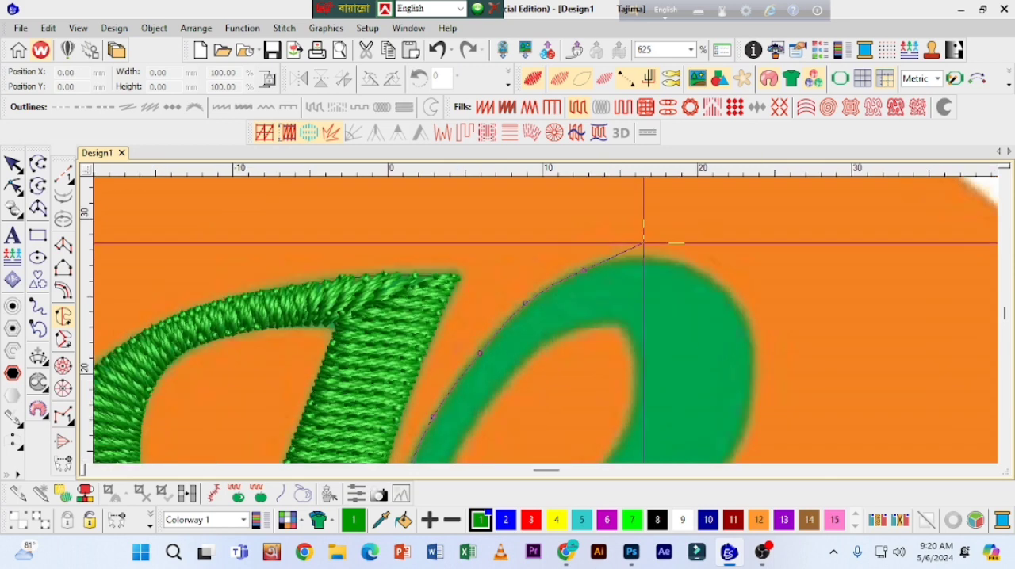
Step: Trace the upper bowl's outer edge over the crown and down to the sharp notch between the two bowls
right_click(650, 257)
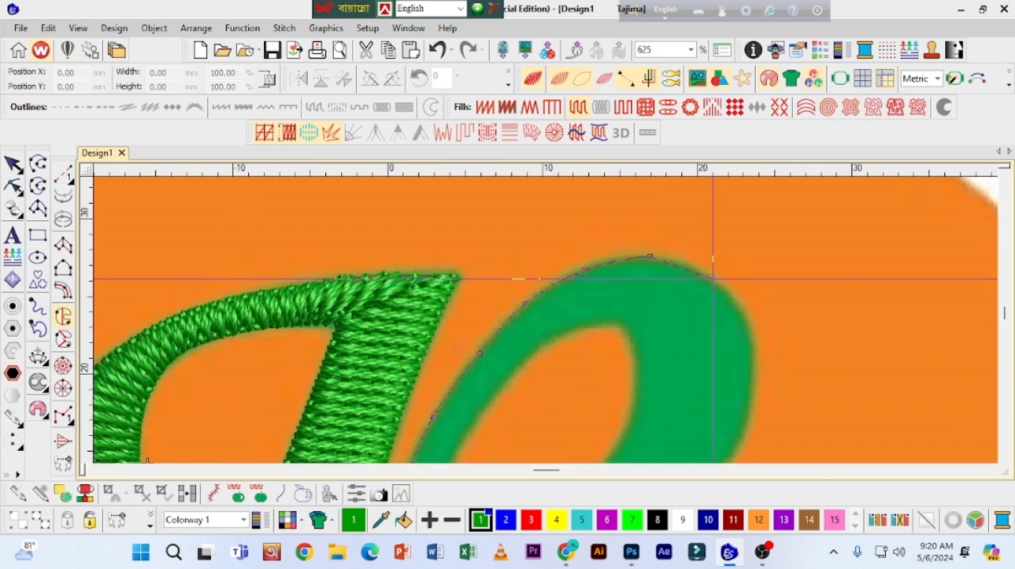
right_click(713, 278)
right_click(747, 321)
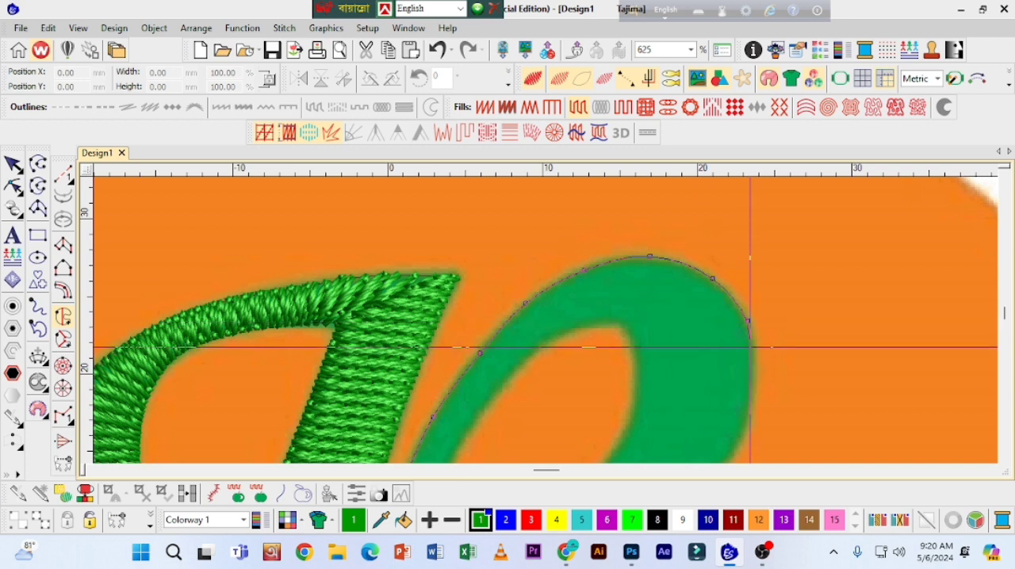
right_click(752, 393)
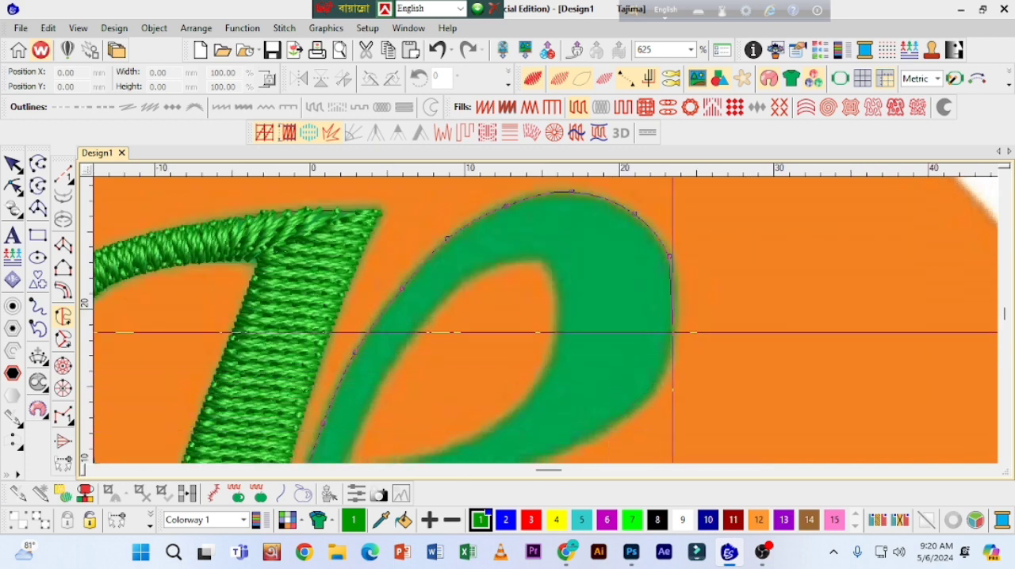
right_click(667, 367)
right_click(653, 391)
right_click(603, 430)
right_click(546, 384)
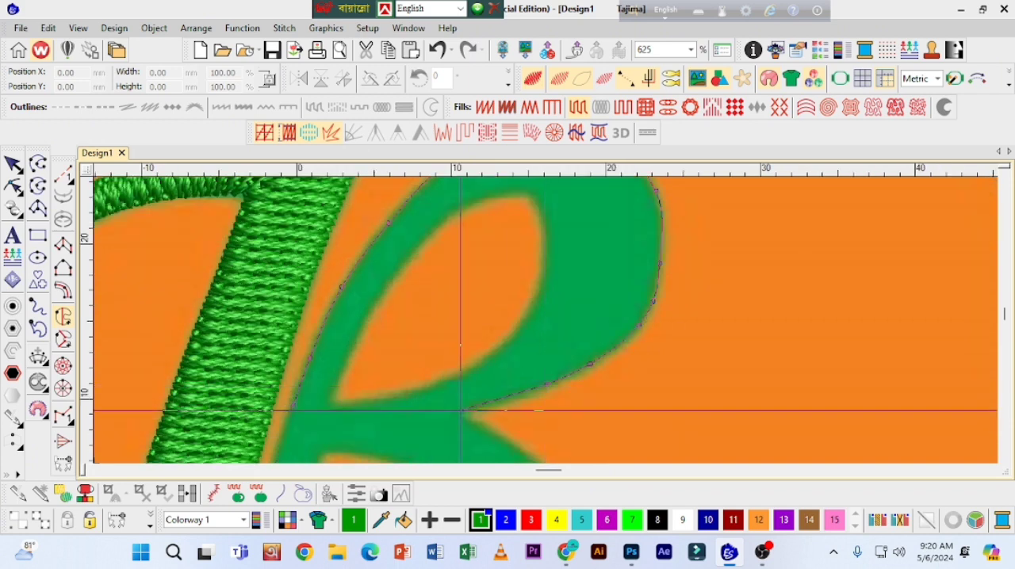
click(461, 410)
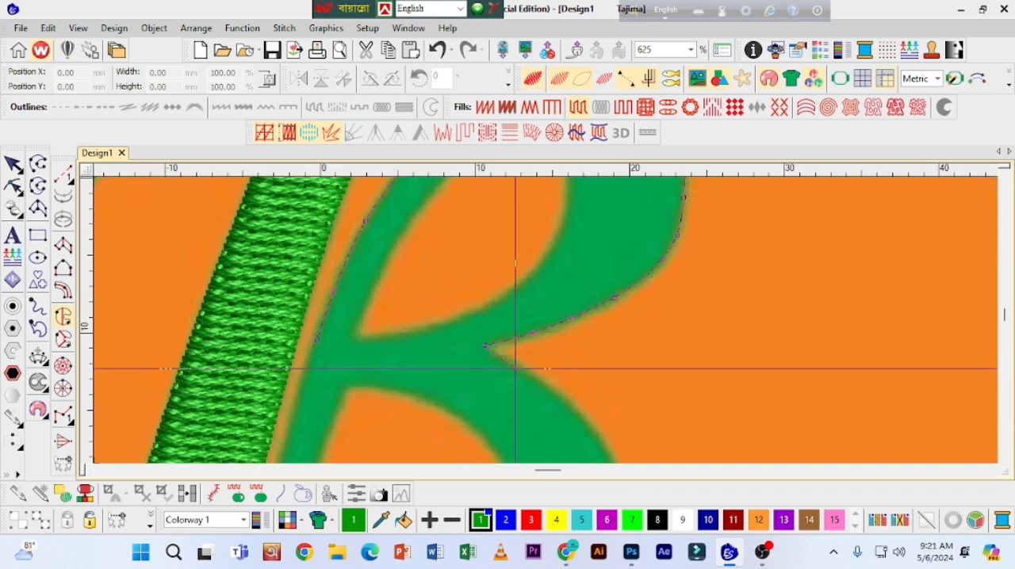
Step: Continue the outline from the notch along the lower bowl's outer curve towards its base
right_click(566, 400)
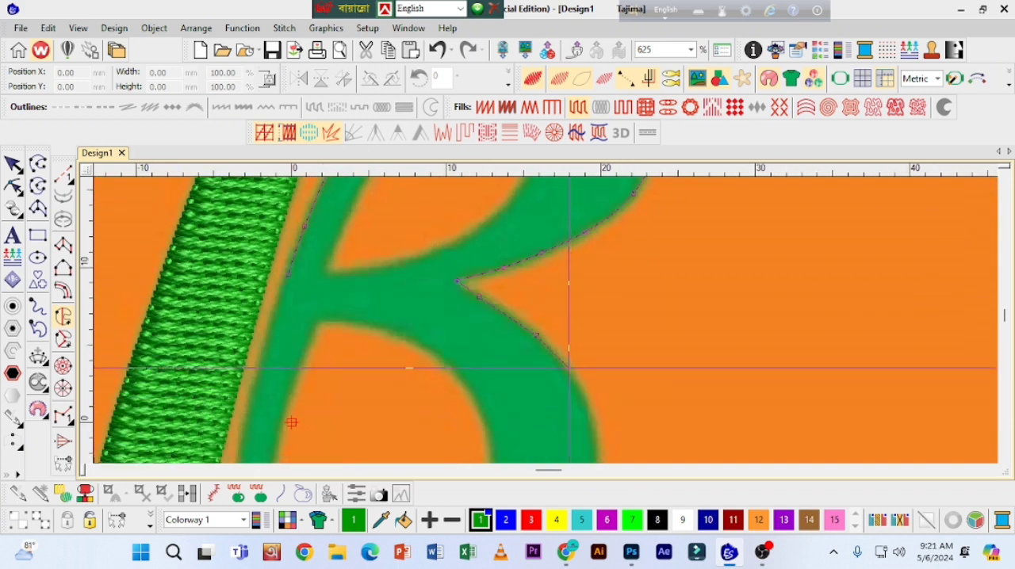
right_click(568, 367)
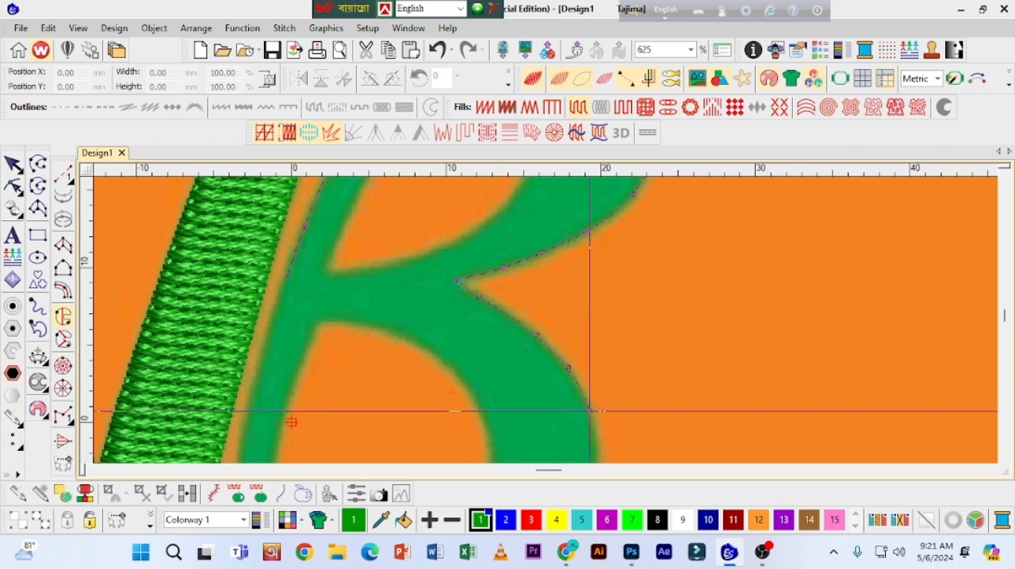
right_click(591, 410)
right_click(576, 405)
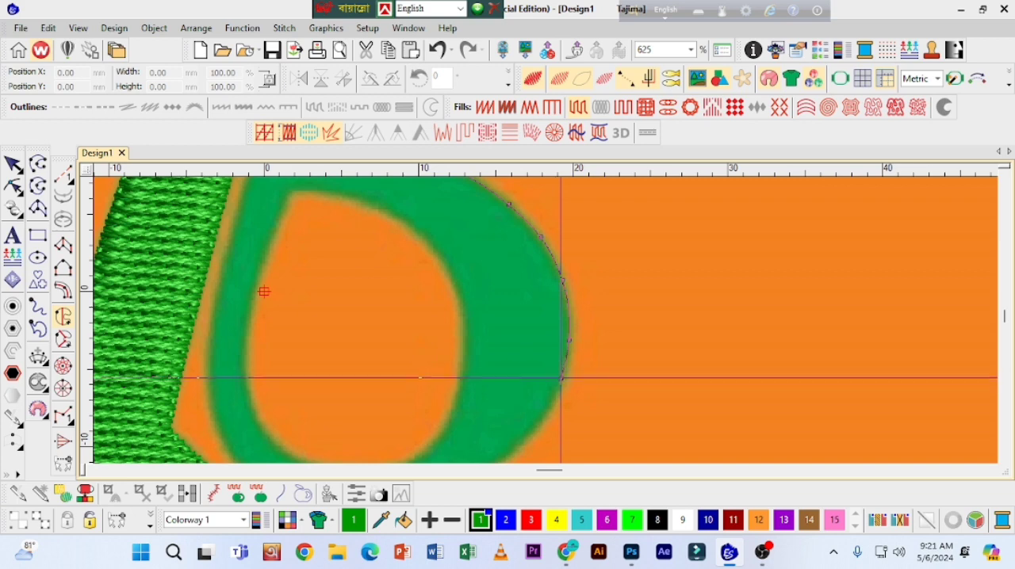
right_click(532, 428)
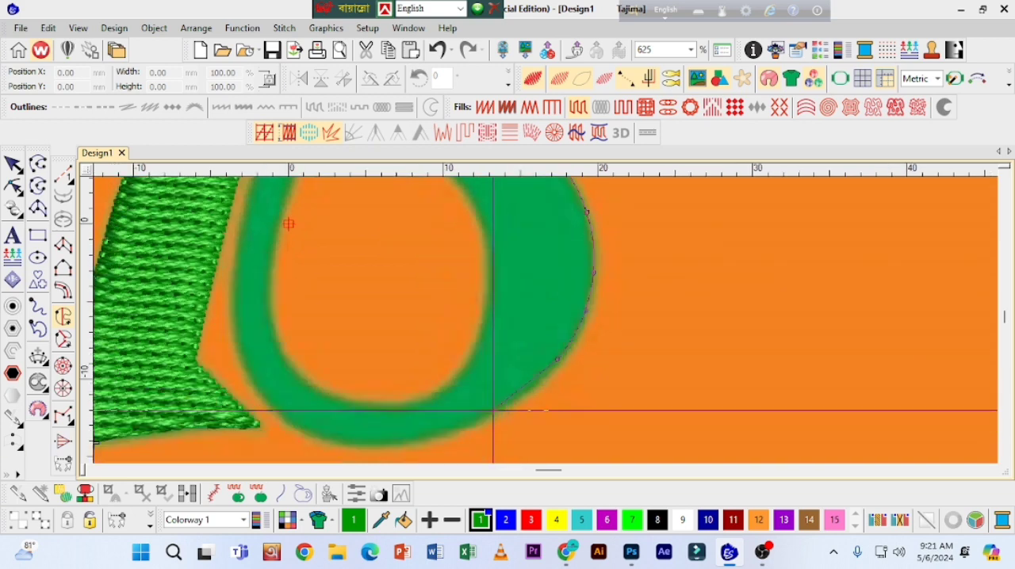
right_click(516, 398)
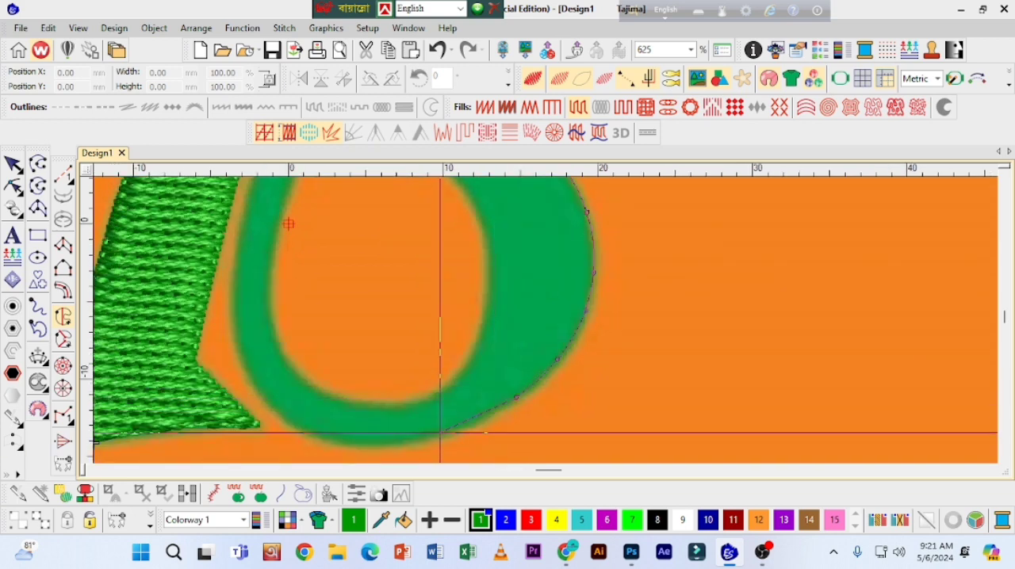
Step: Trace the outline around the lower bowl's base and up its stem-facing side, back to the starting point at the waist
right_click(460, 428)
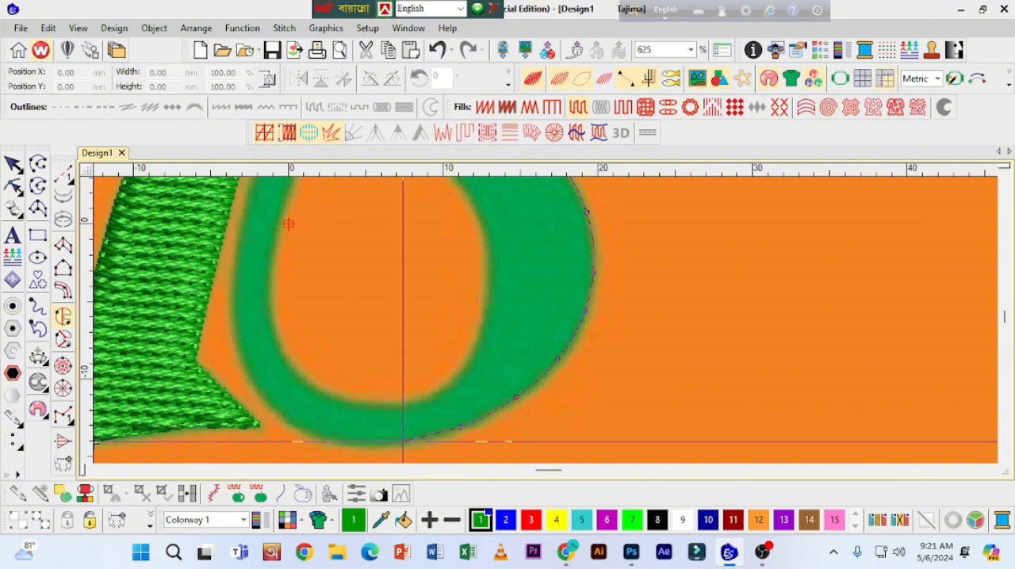
right_click(343, 441)
right_click(284, 417)
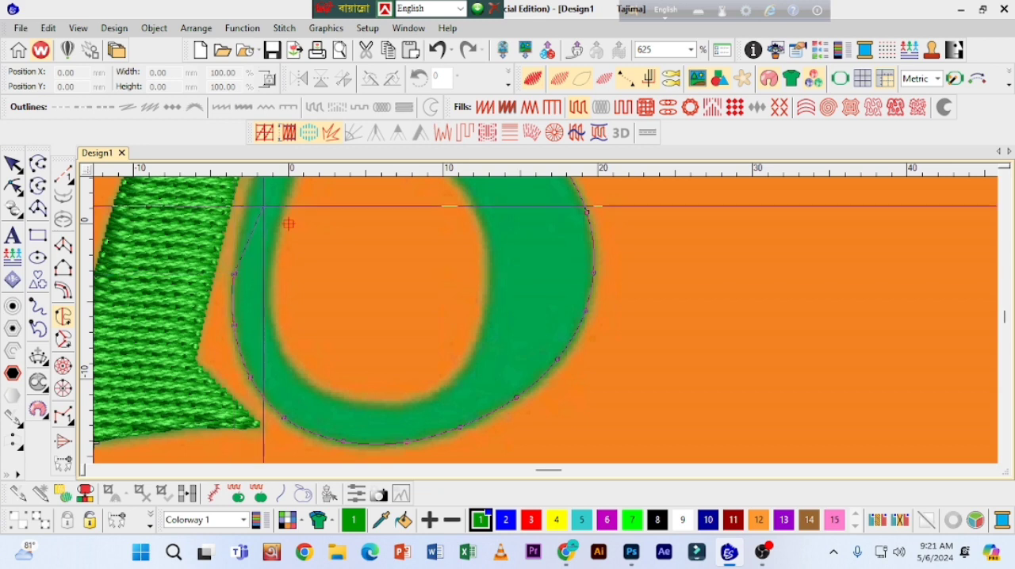
right_click(242, 218)
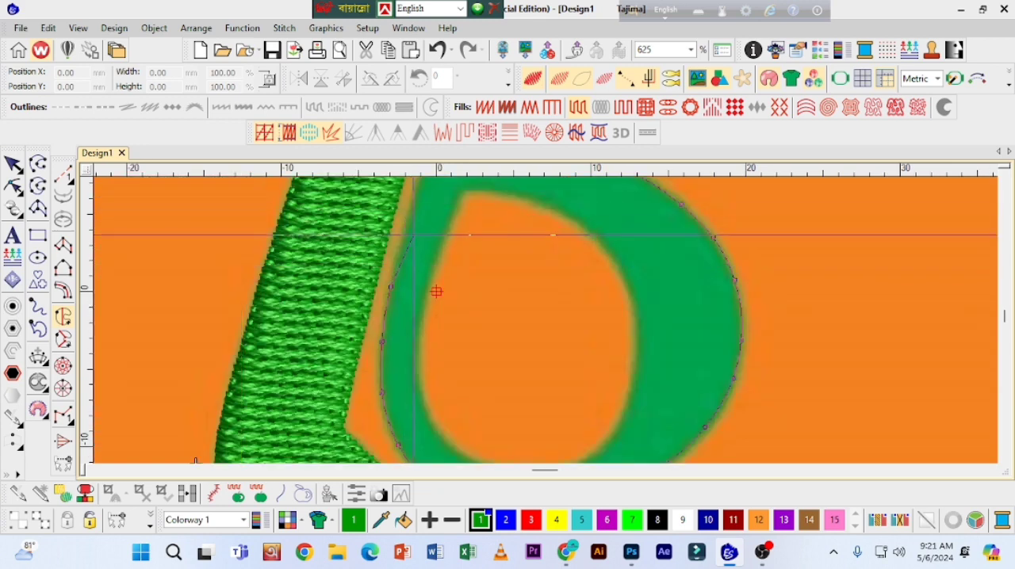
right_click(404, 239)
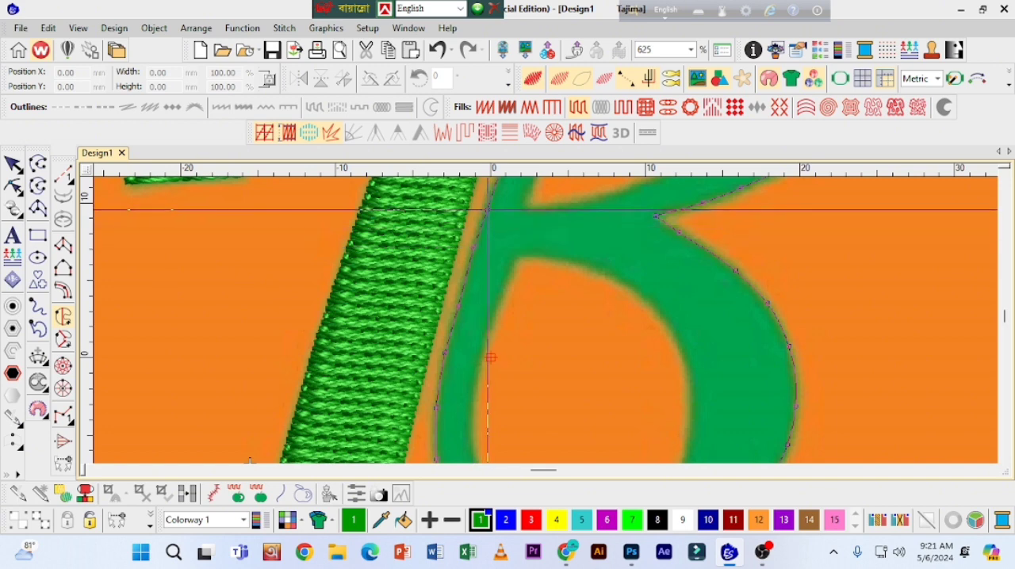
Step: Trace the upper bowl's inner opening as a hole boundary, starting at its lower corner near the waist
click(1003, 179)
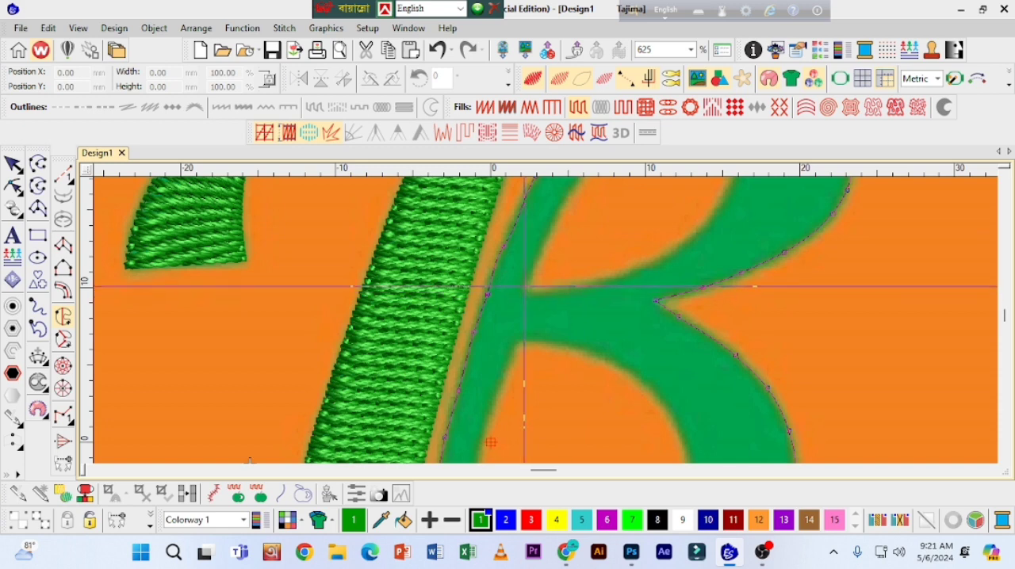
click(524, 286)
right_click(545, 236)
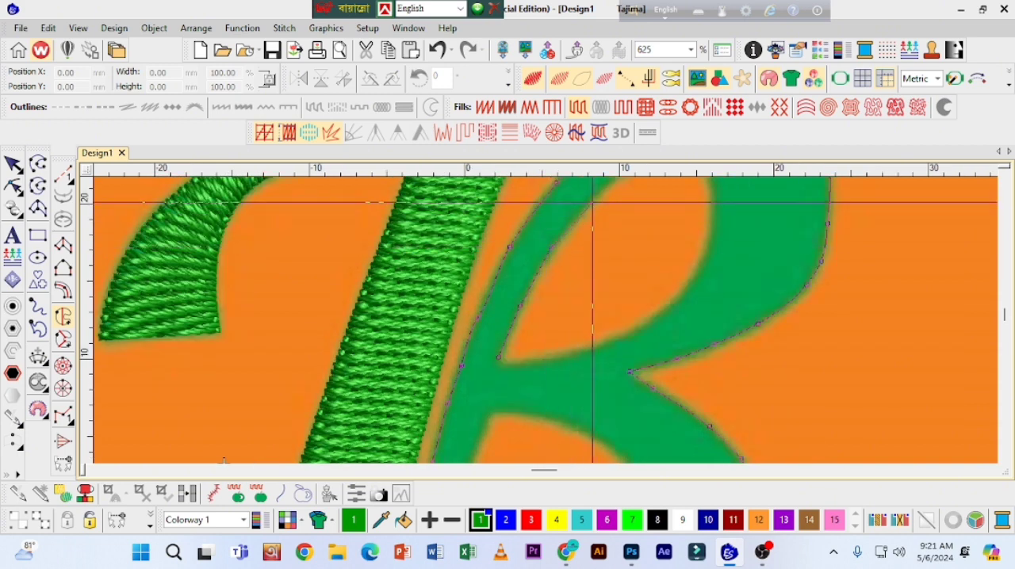
right_click(592, 202)
right_click(589, 239)
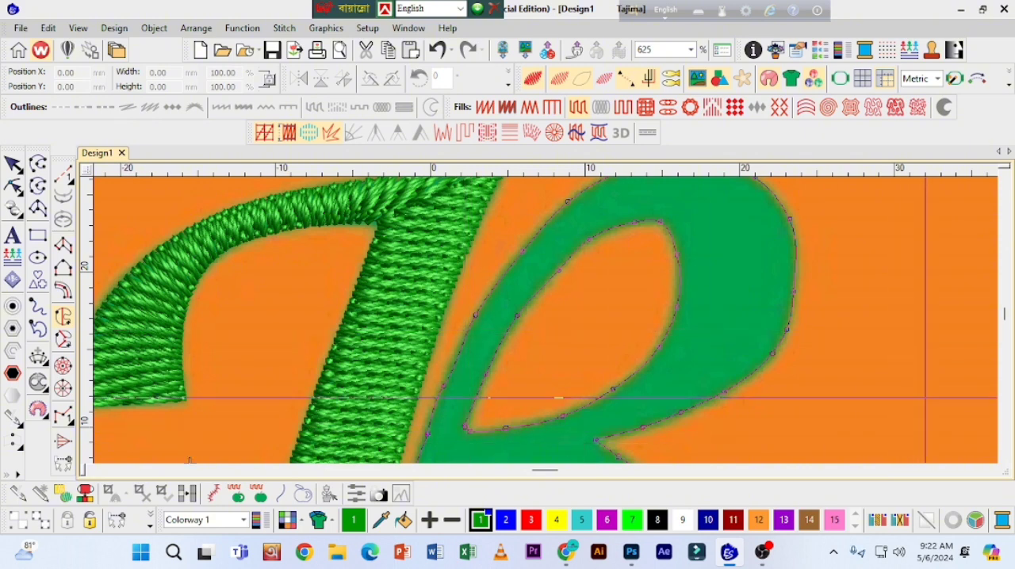
Step: Start the lower bowl's hole boundary at its upper corner near the waist and trace down the side facing the thick curve
click(1004, 459)
click(1003, 458)
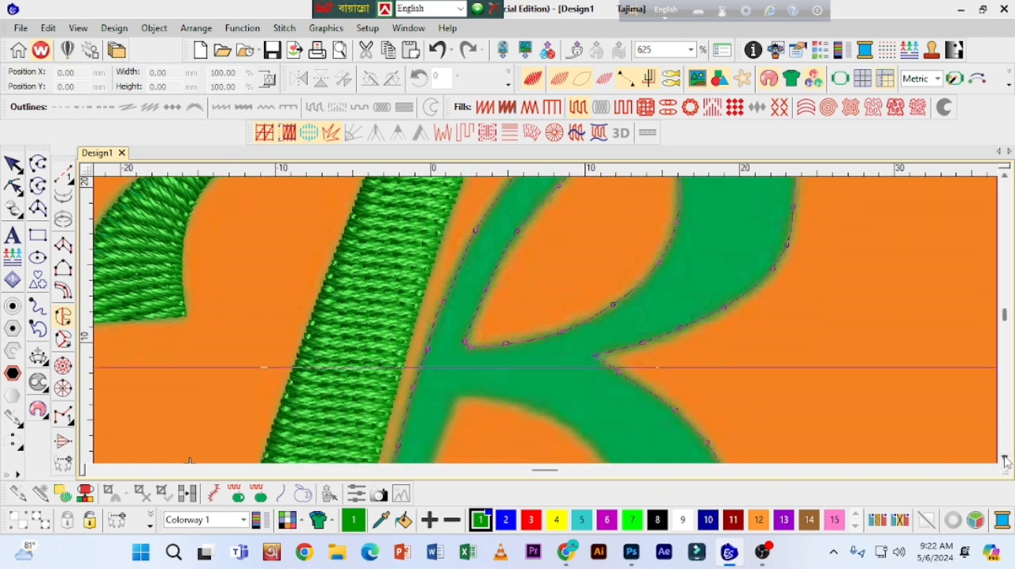
click(1003, 459)
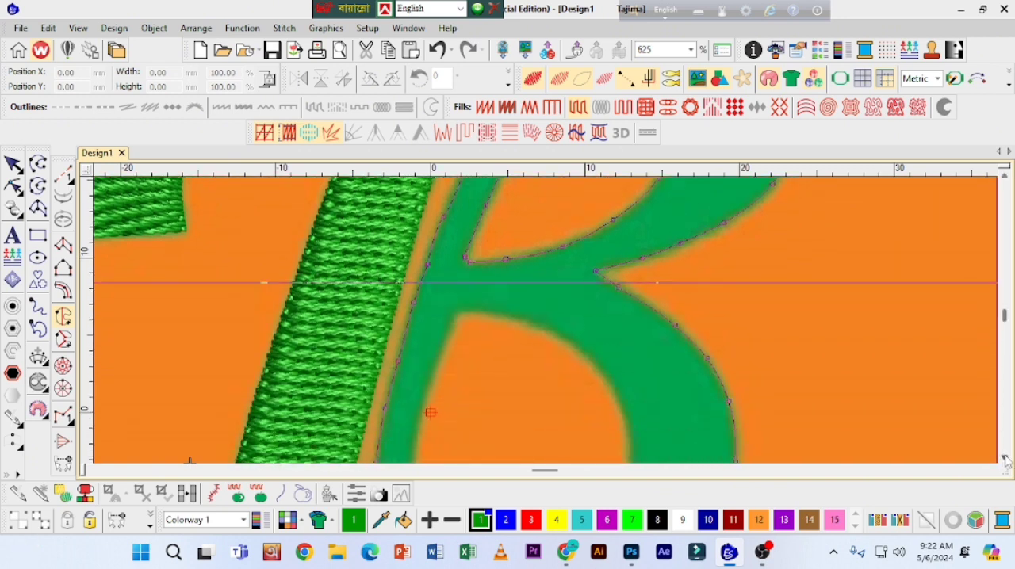
click(460, 313)
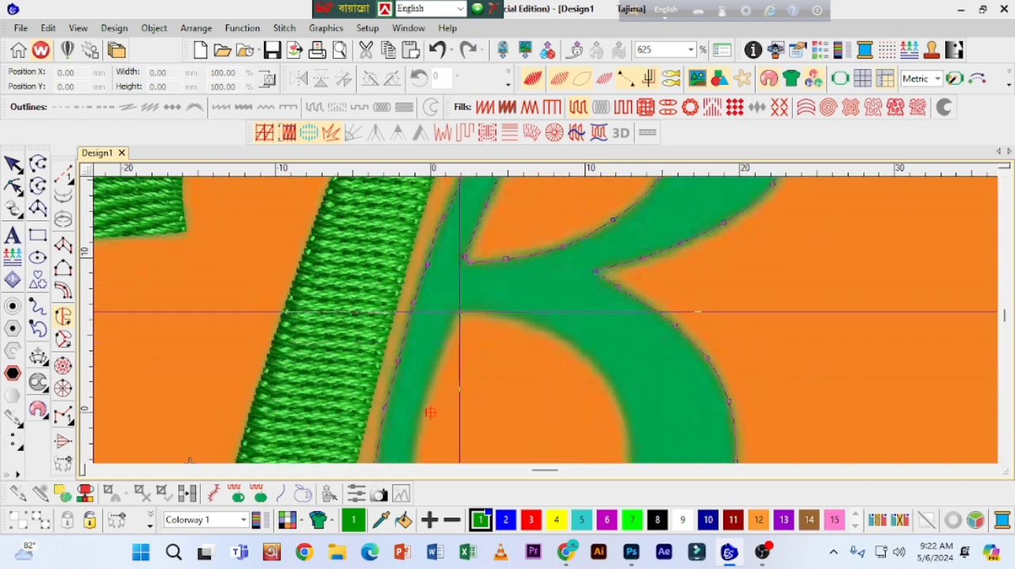
right_click(521, 316)
click(589, 353)
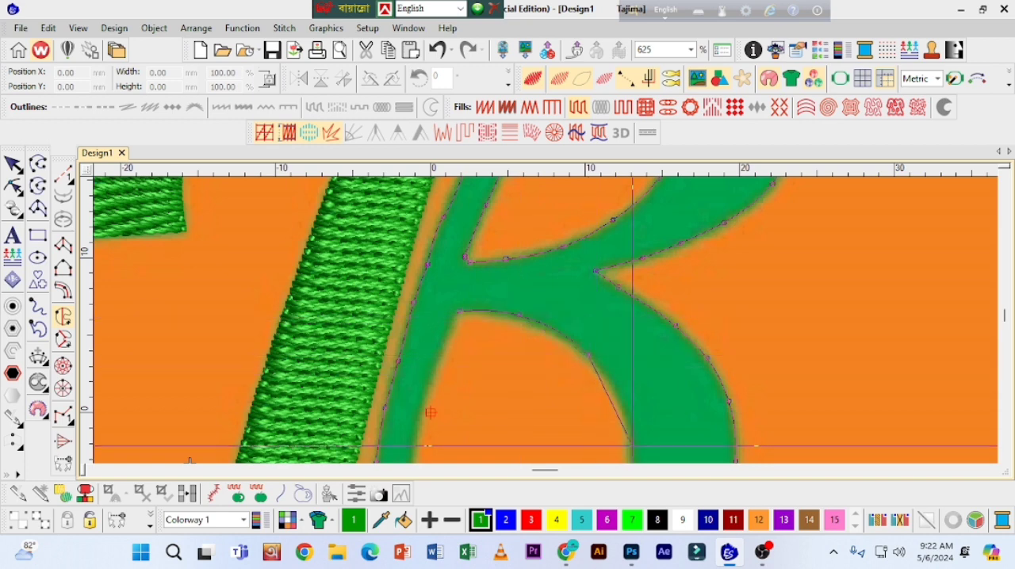
click(628, 421)
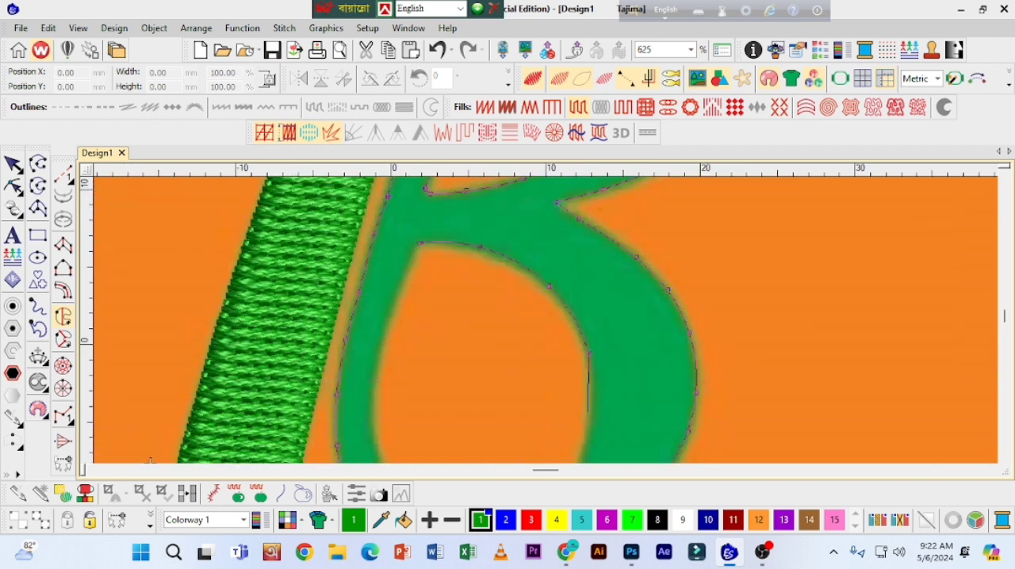
right_click(590, 407)
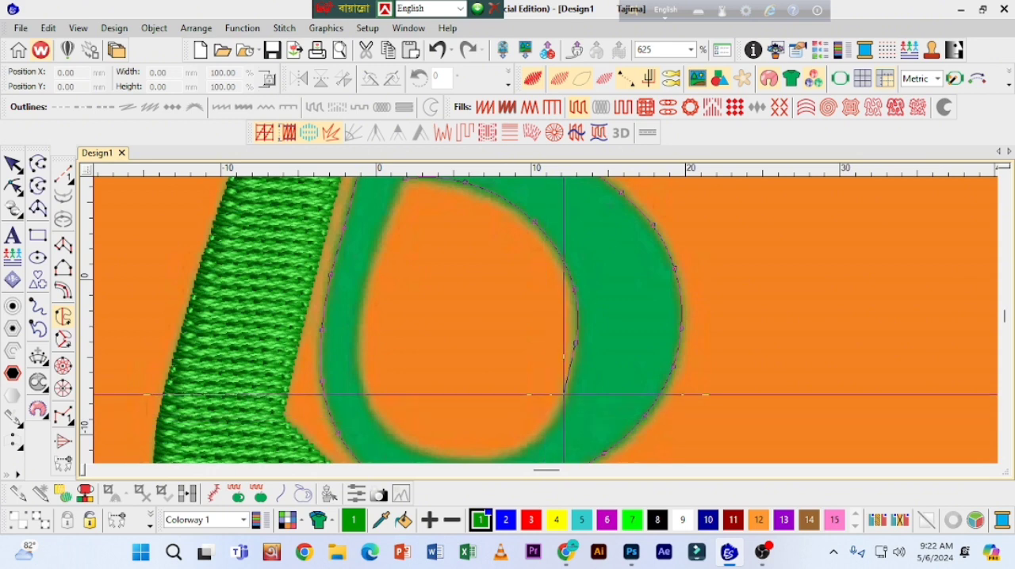
Step: Continue the lower hole boundary around the base of the opening and up onto its stem-facing side
right_click(568, 391)
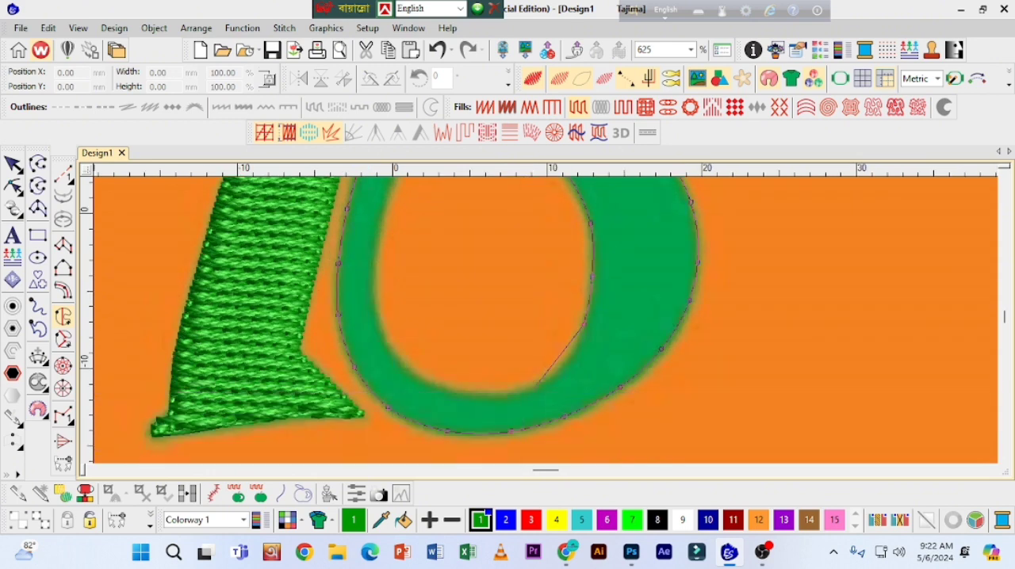
right_click(553, 370)
right_click(512, 395)
right_click(434, 387)
right_click(386, 348)
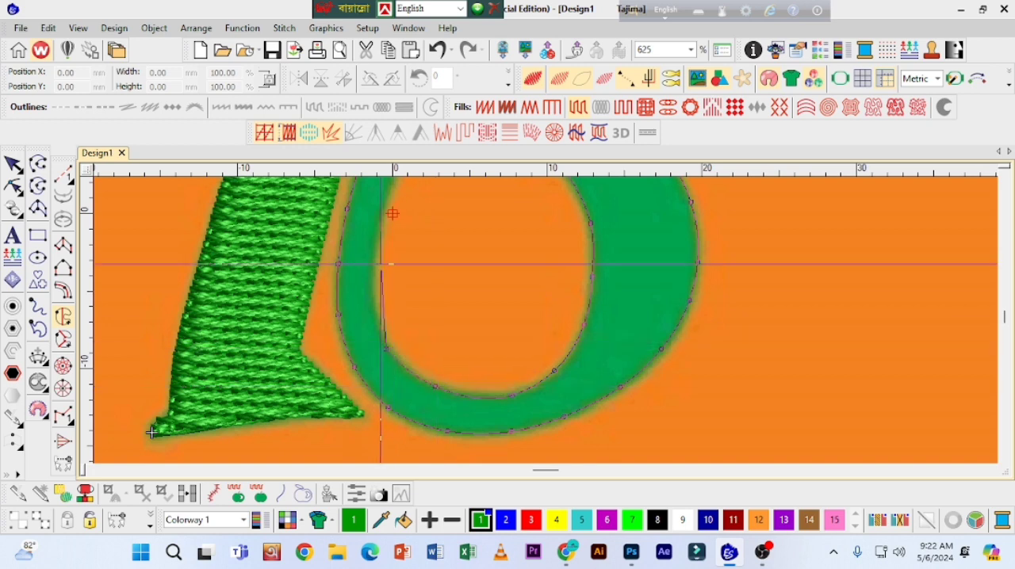
right_click(372, 270)
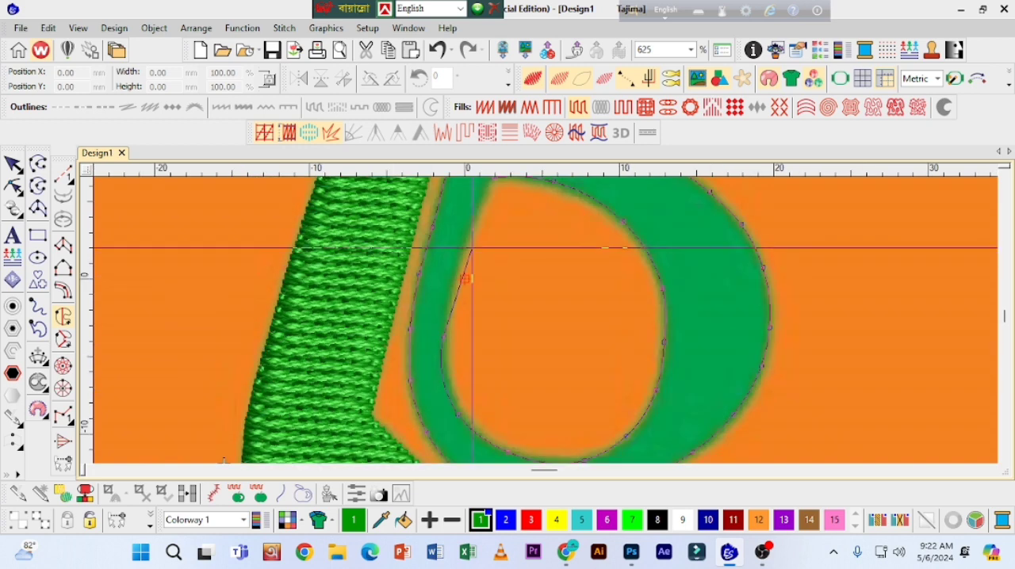
Step: Remove the last misplaced point, trace the opening's stem-facing side up to its starting corner and generate the bowls' Tatami stitches
key(BackSpace)
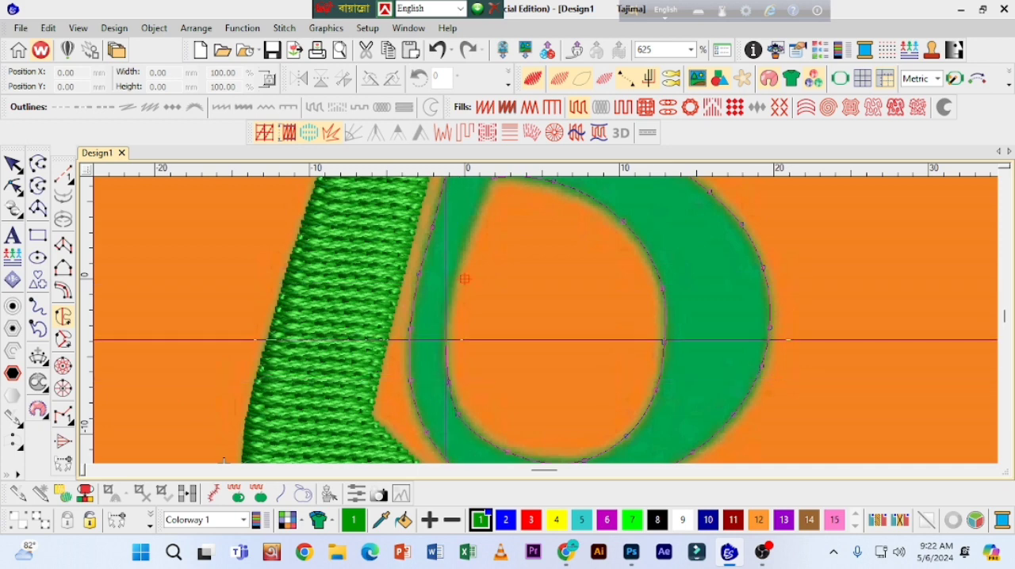
right_click(446, 340)
right_click(455, 282)
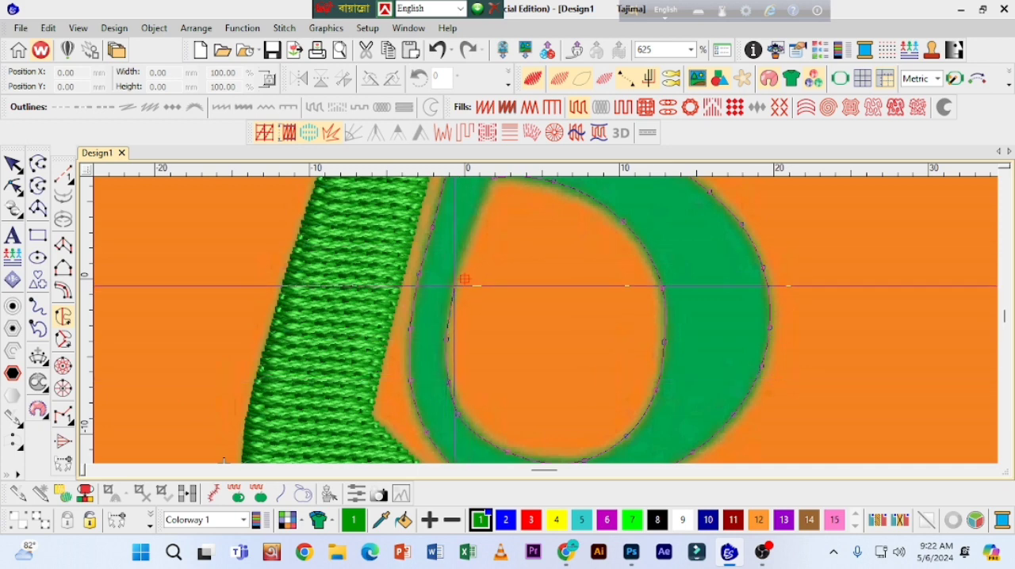
right_click(470, 231)
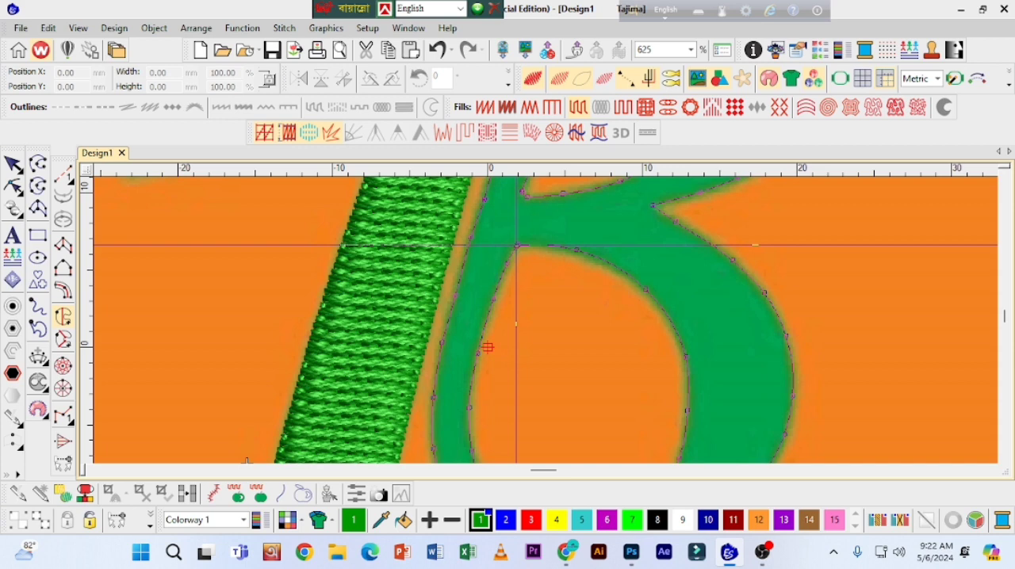
key(Return)
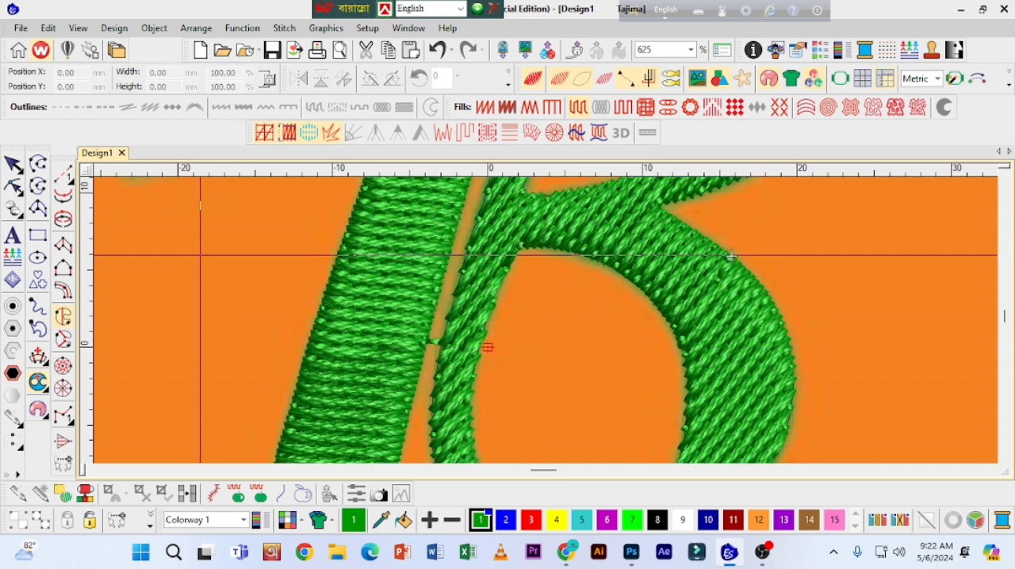
Step: Reshape the bowls object by rotating its stitch angle line to a shallow upward slope, then finish reshaping
key(shift+z)
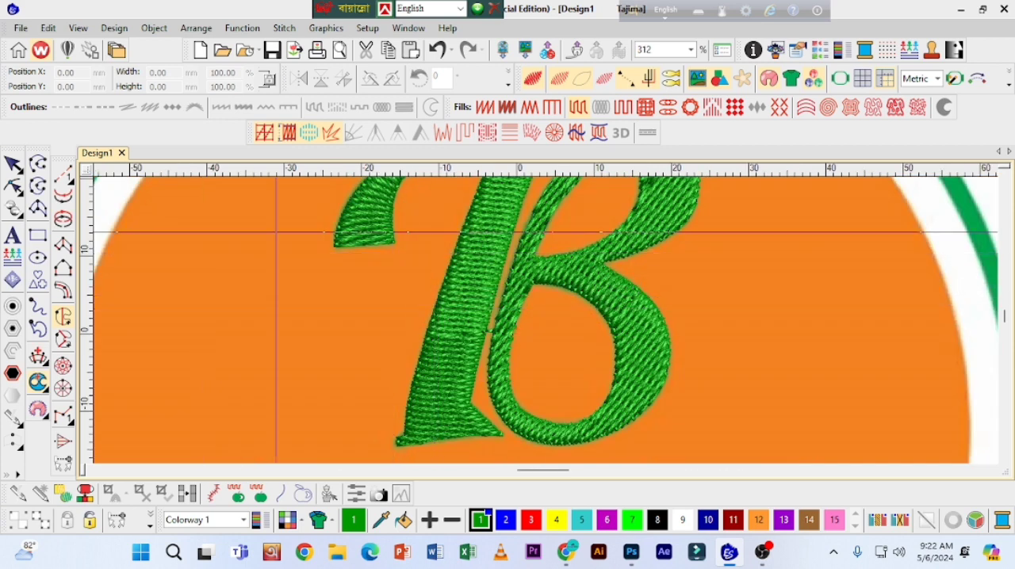
click(19, 190)
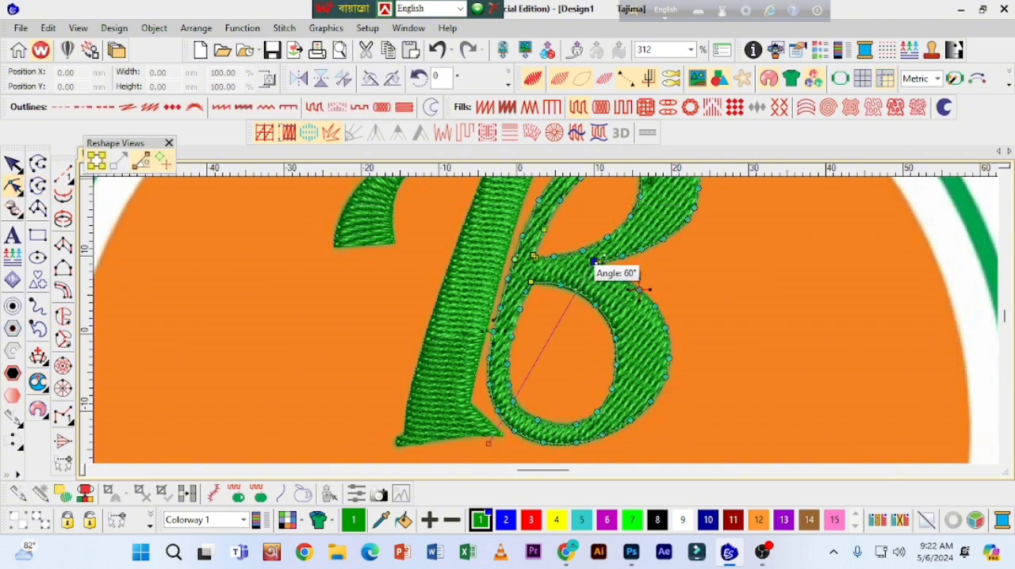
drag(593, 262, 651, 390)
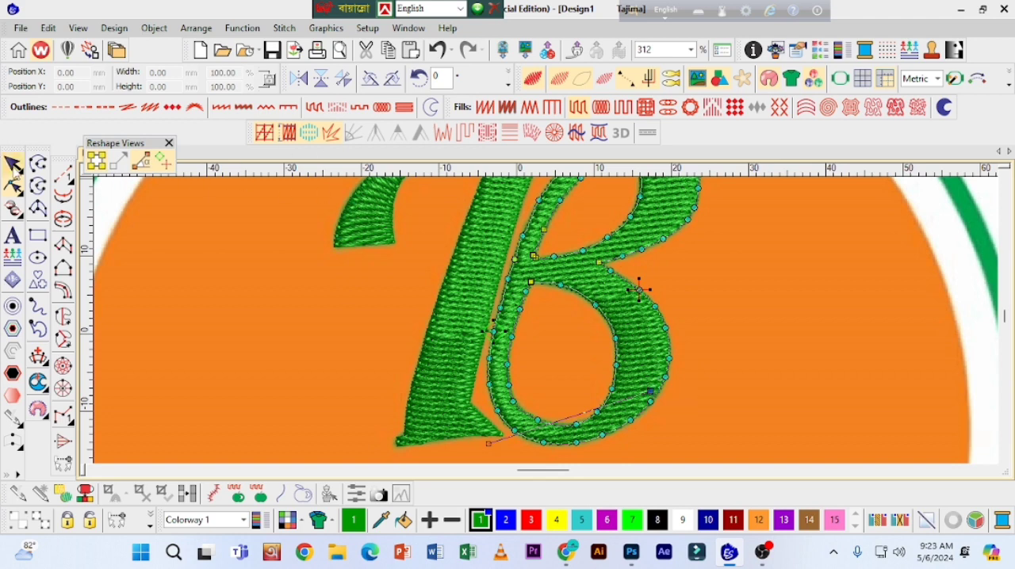
key(Escape)
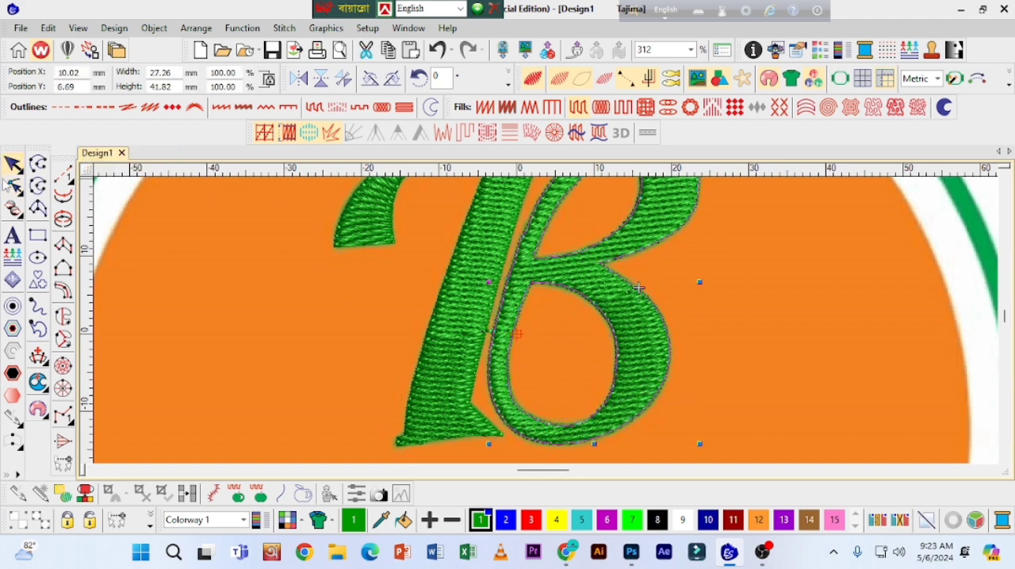
Step: Inspect the bowls object's outline points in Reshape, including the one facing the stem at the waist, and deselect the object
key(h)
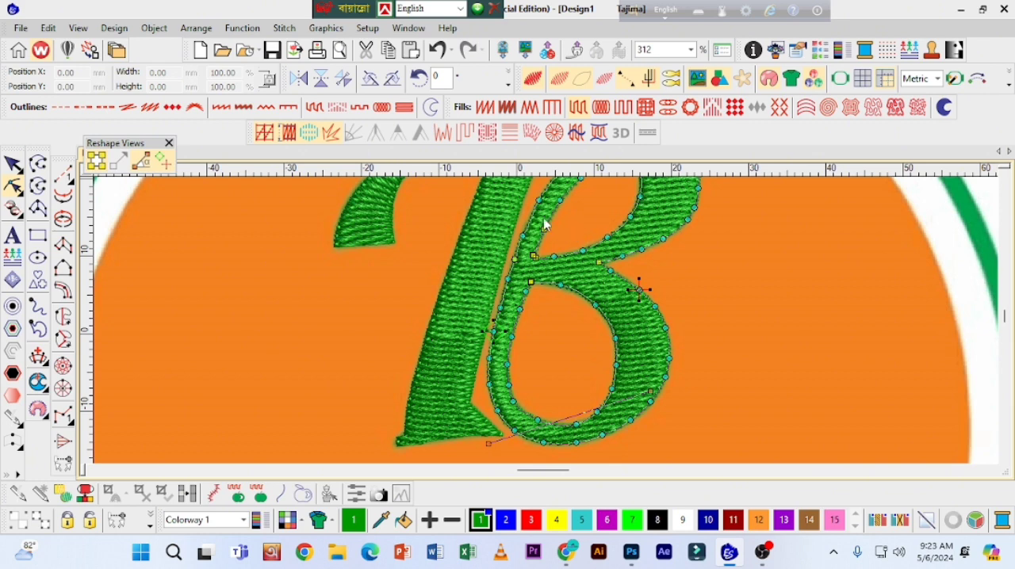
scroll(547, 321, up, 3)
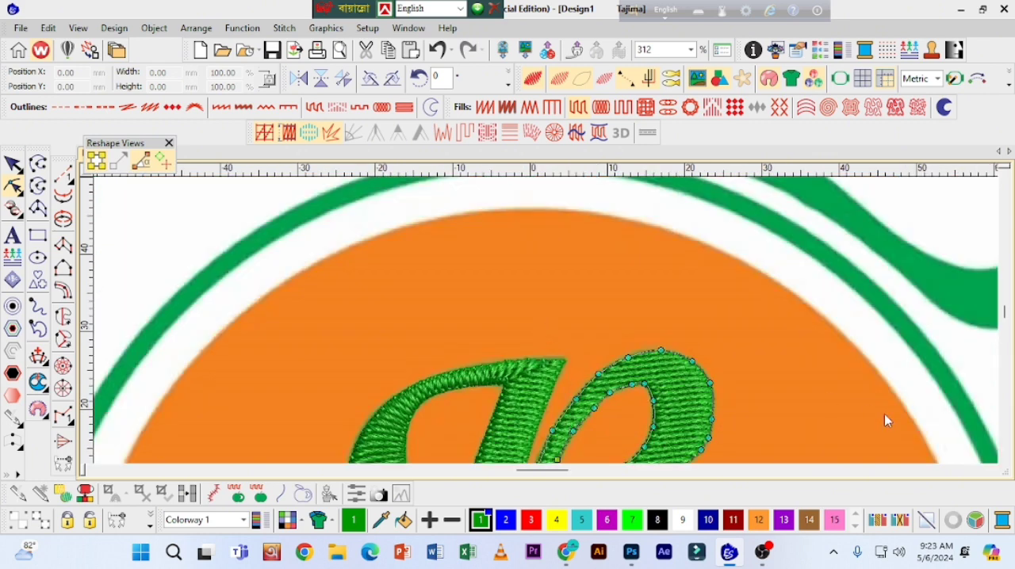
scroll(1007, 464, down, 4)
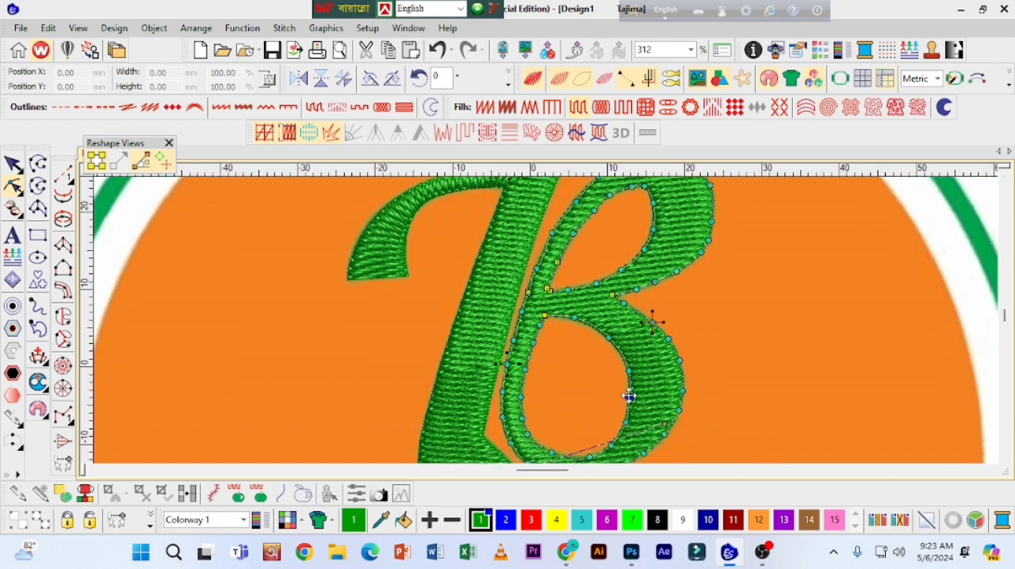
scroll(553, 309, up, 1)
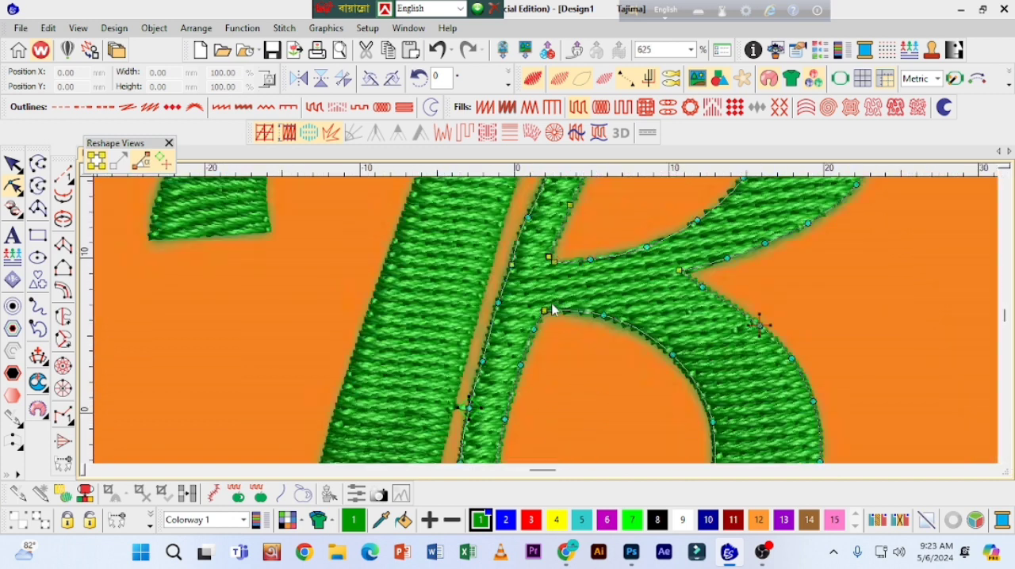
click(512, 265)
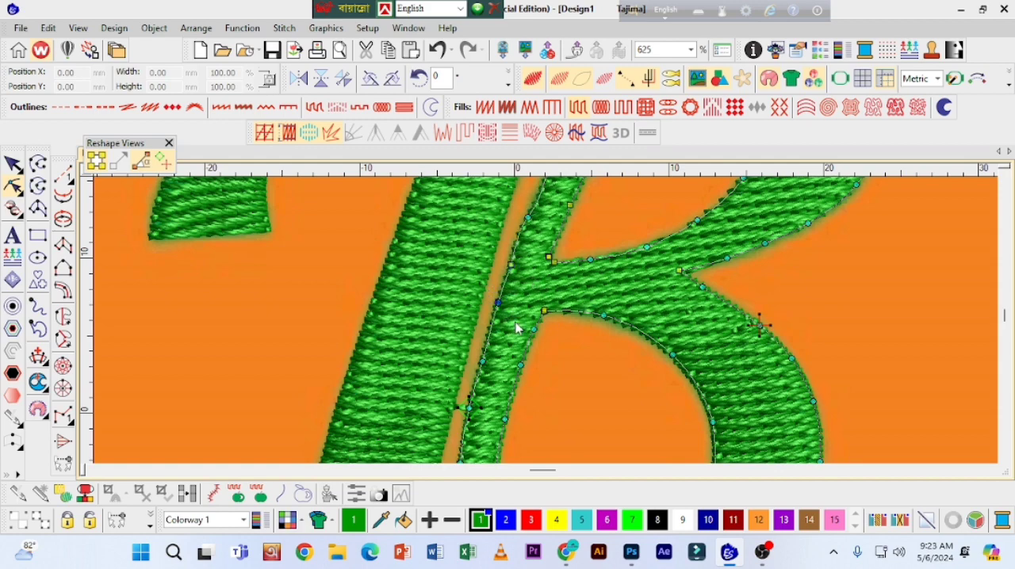
scroll(515, 326, down, 1)
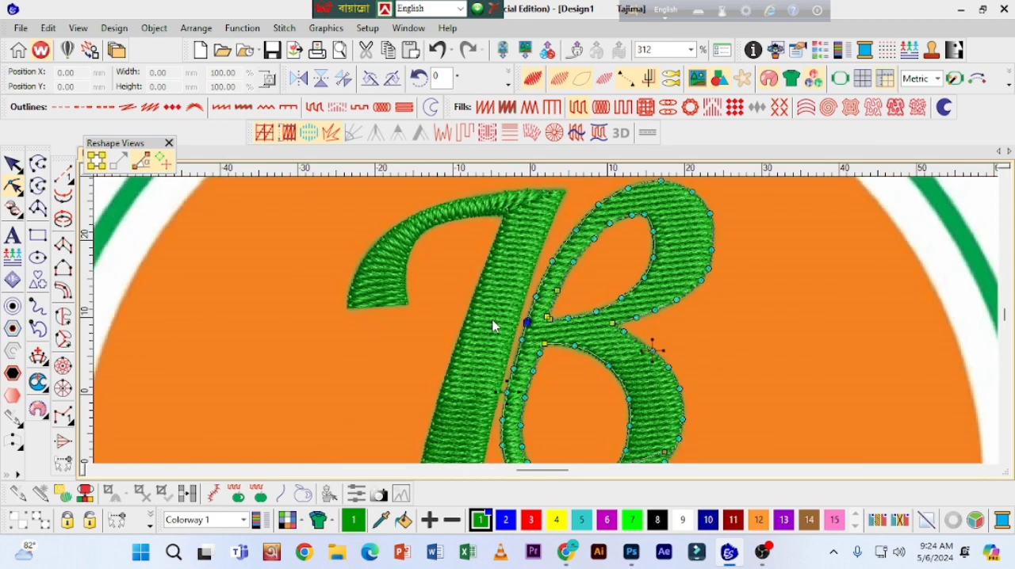
click(12, 164)
click(778, 281)
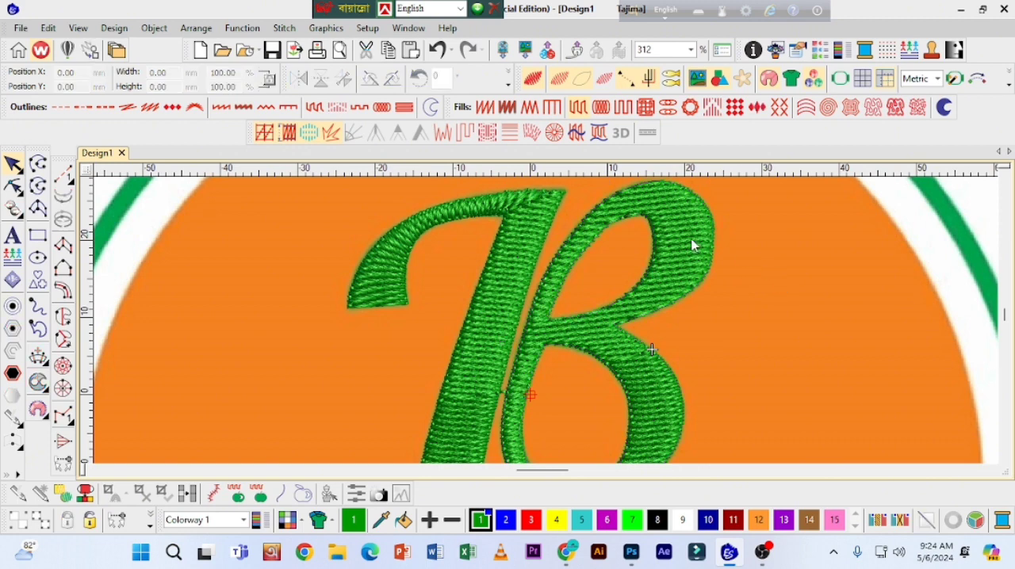
Step: Open the Color-Object List and try to recolour the hidden circle fill to yellow, colour 4
click(1005, 457)
click(1005, 457)
click(1005, 458)
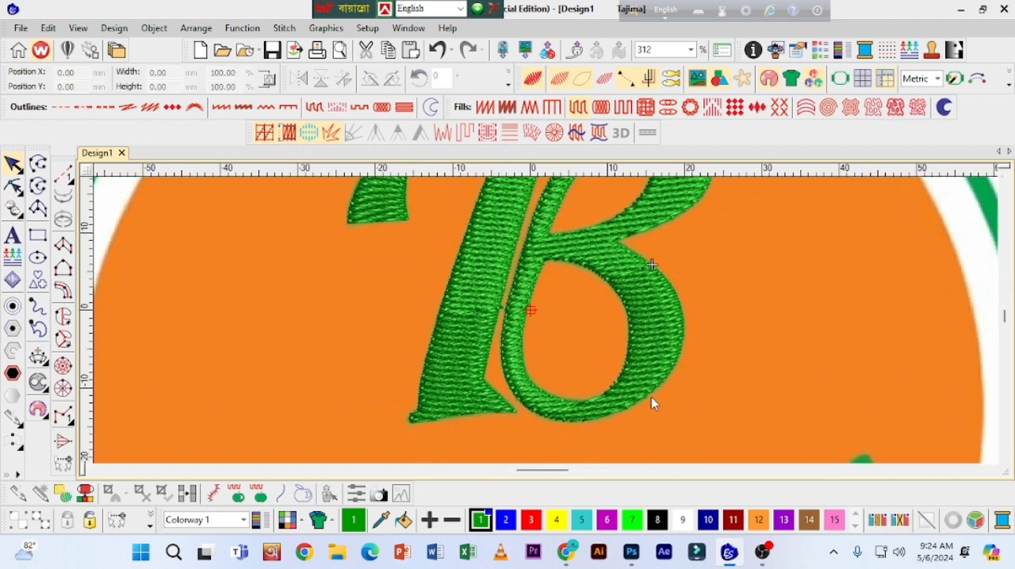
key(shift+z)
key(shift+z)
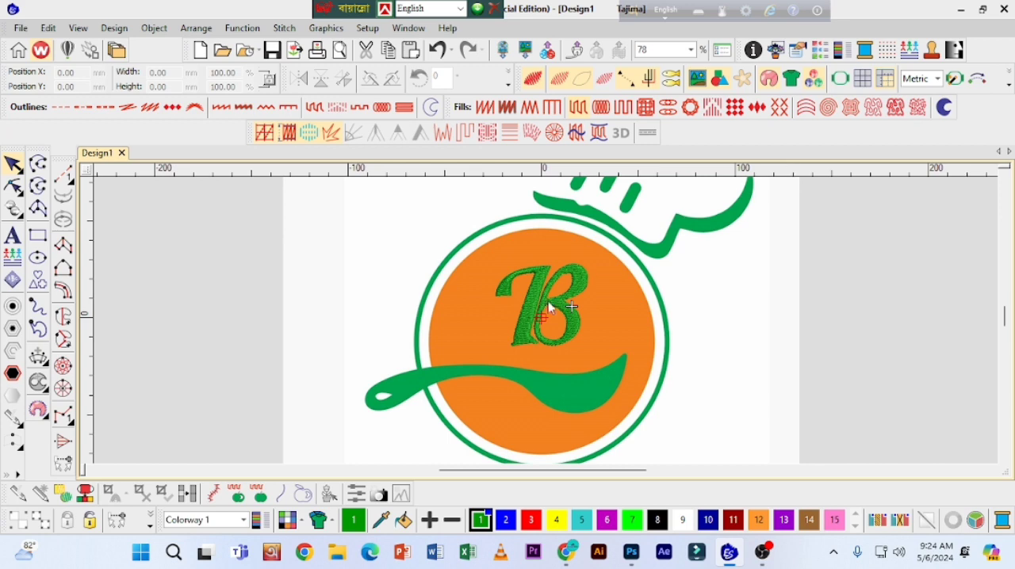
click(826, 51)
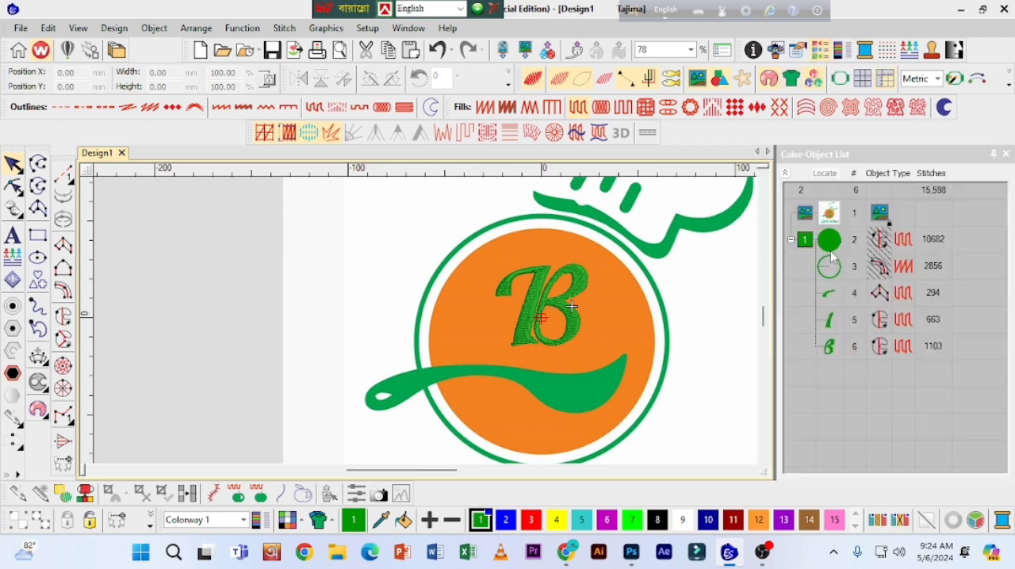
click(832, 245)
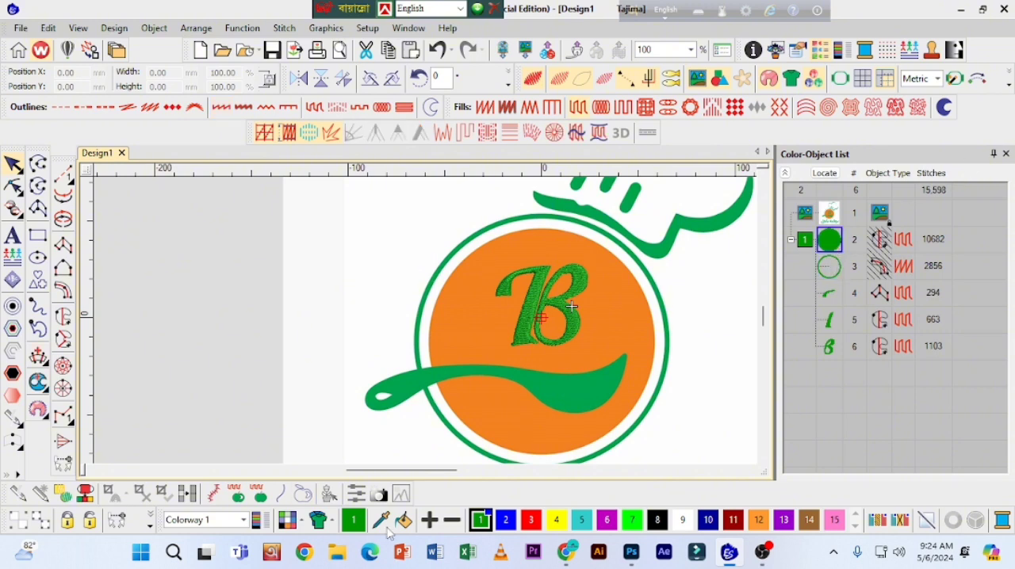
click(556, 520)
Step: Unhide all objects and recolour the large circle fill to yellow, colour 4
click(883, 237)
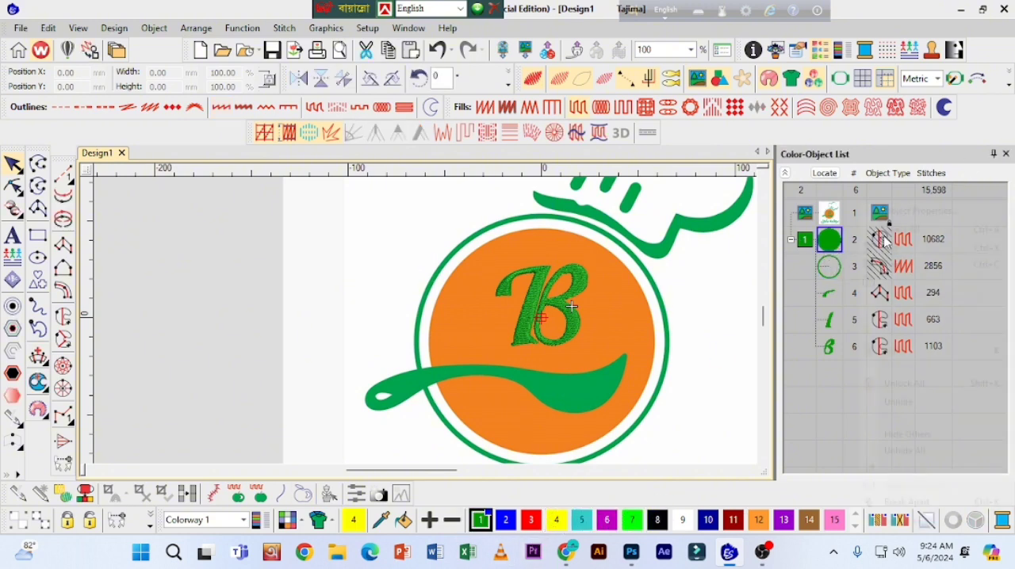
right_click(883, 237)
click(823, 246)
right_click(823, 246)
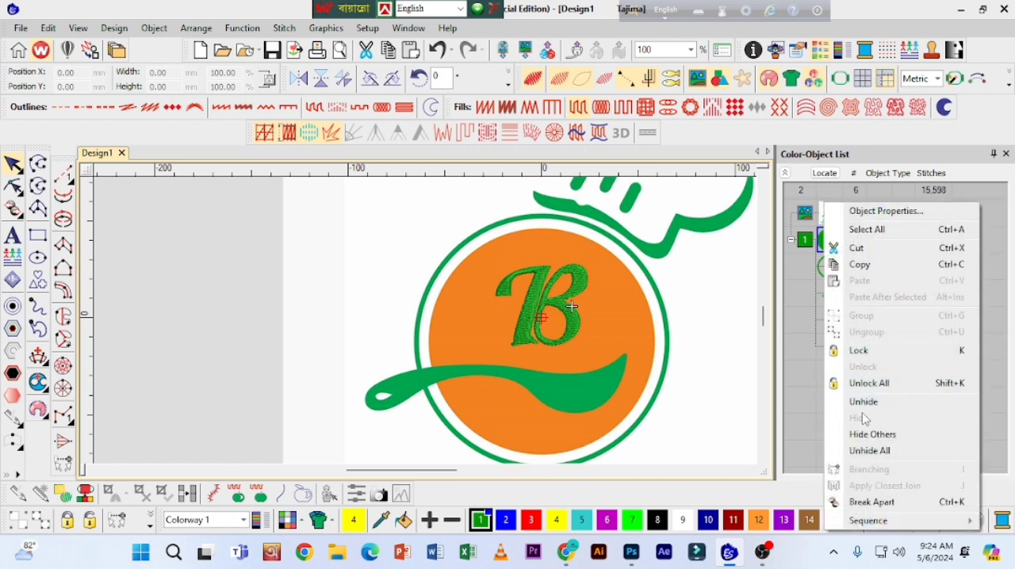
click(869, 450)
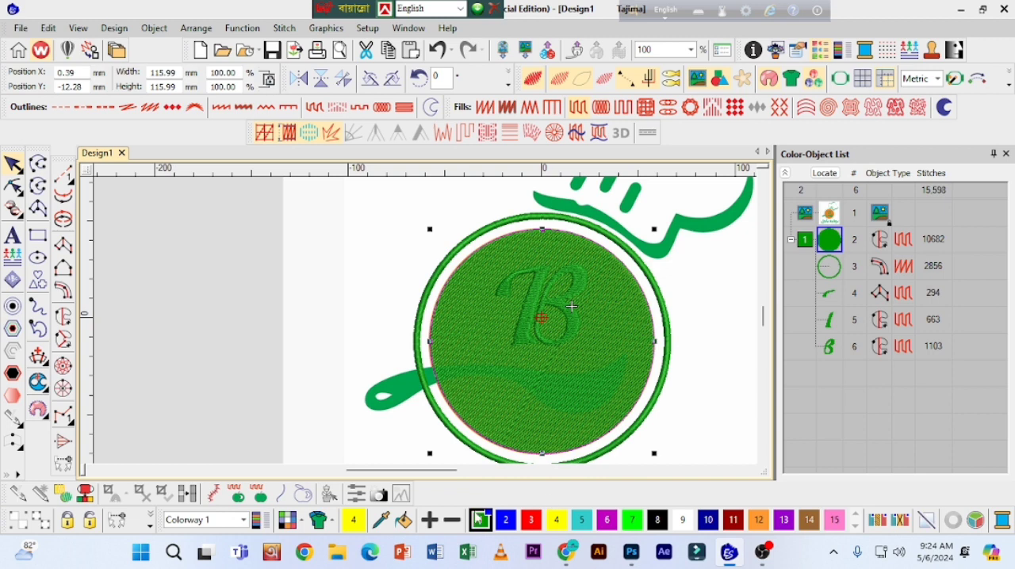
click(559, 520)
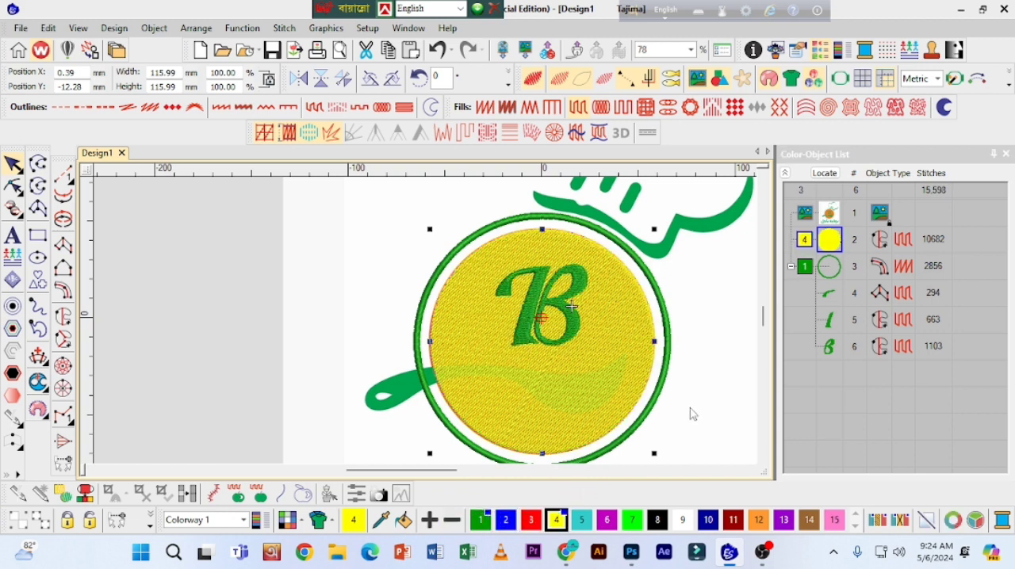
Step: Hide the yellow circle fill so the artwork beneath it can be traced
click(807, 247)
right_click(803, 248)
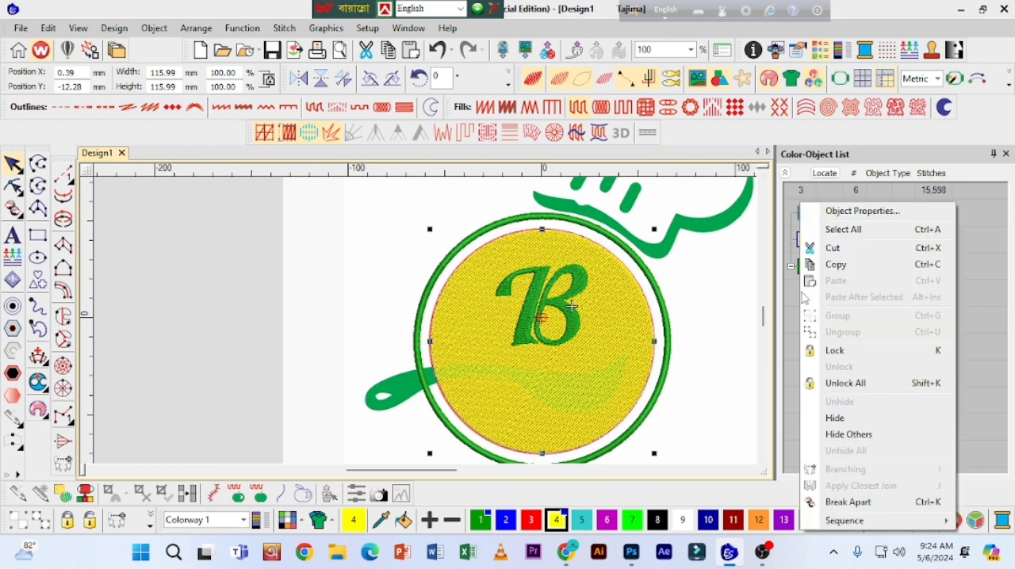
click(835, 417)
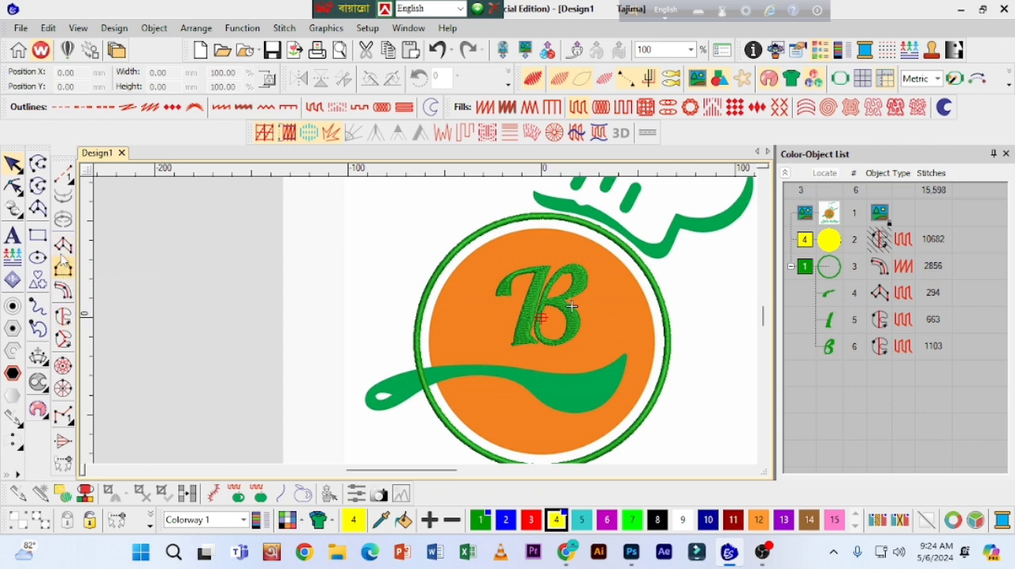
Step: Start a Complex Fill object for the green spoon shape below the letter B
click(64, 314)
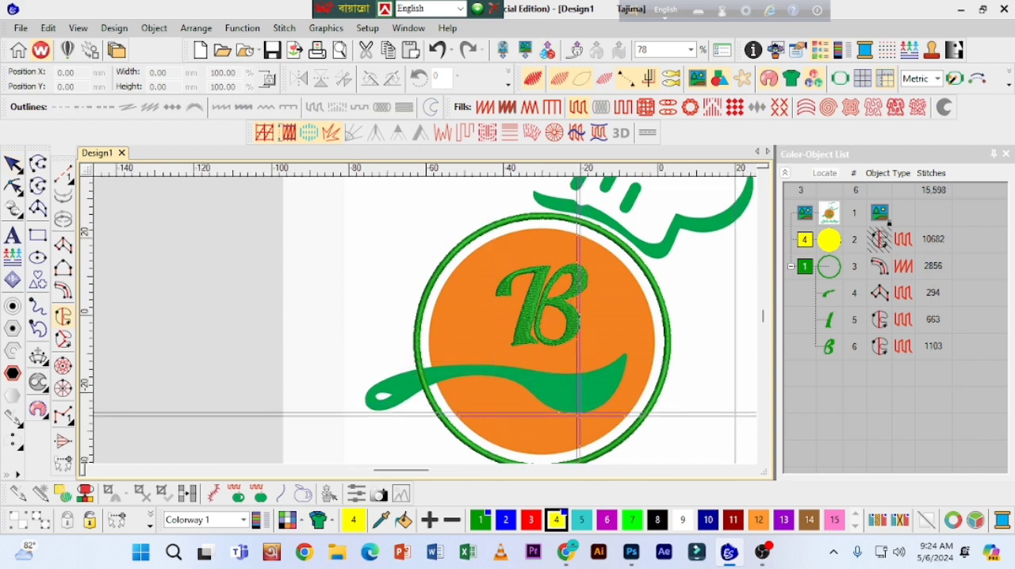
key(z)
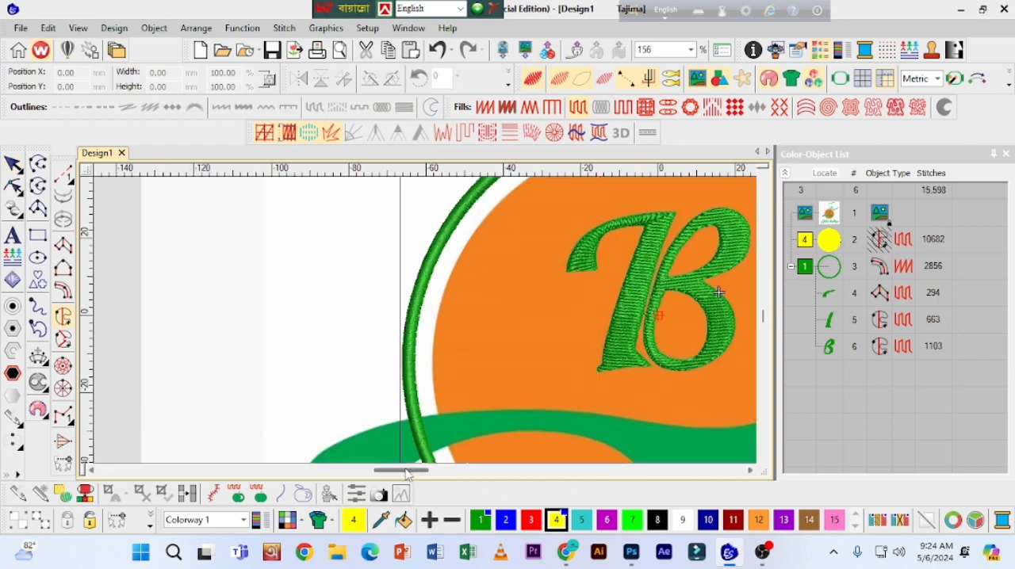
drag(406, 473, 437, 474)
key(z)
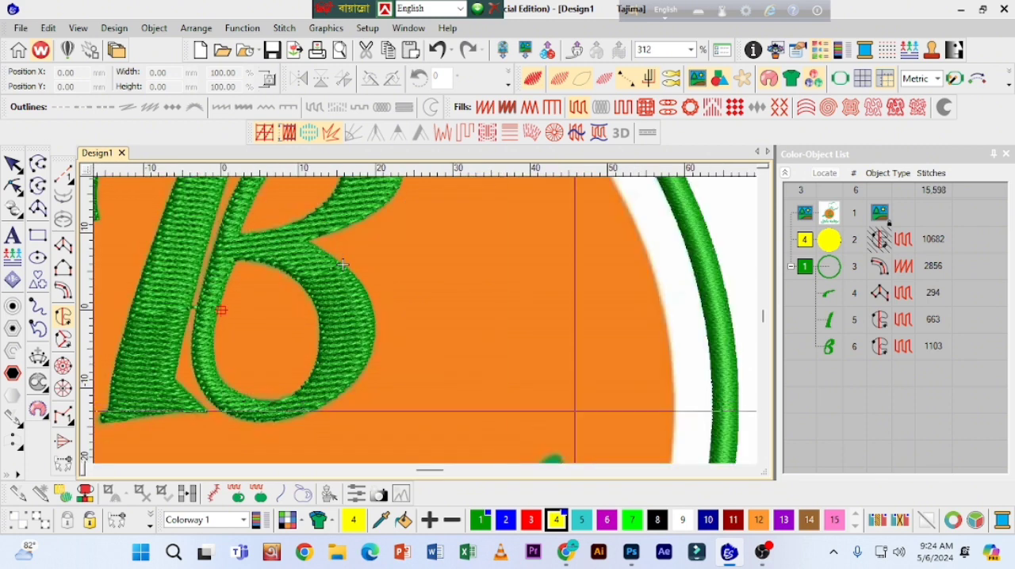
click(763, 459)
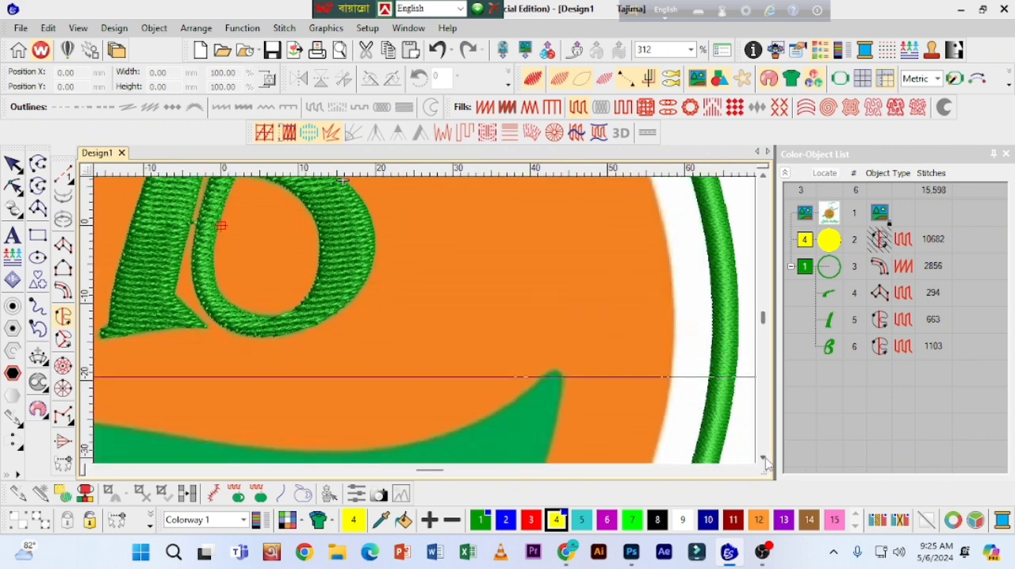
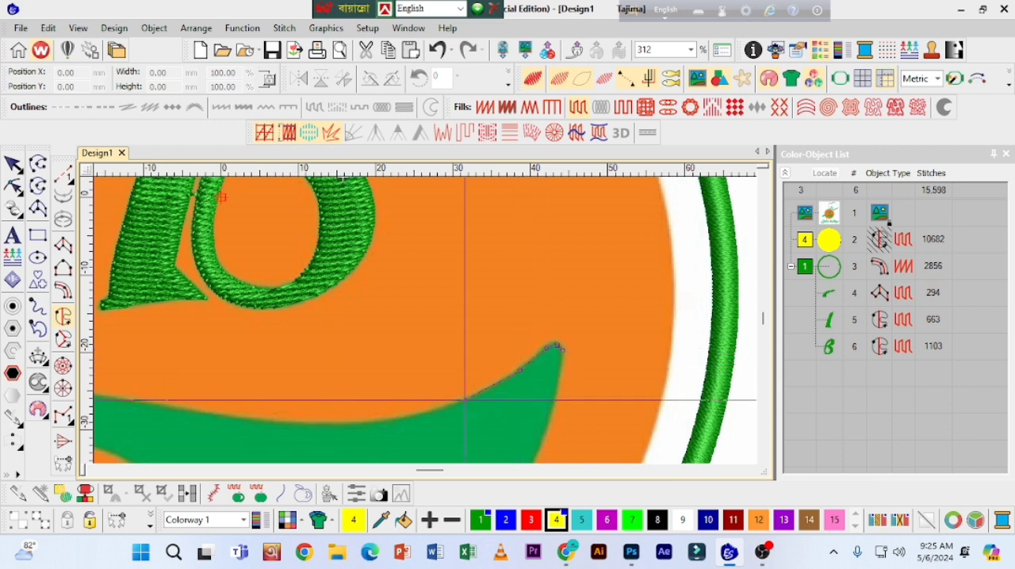
Step: Trace the spoon's upper edge with curve points from near its pointed tip along to the end of the handle
right_click(414, 416)
right_click(337, 423)
right_click(246, 417)
right_click(171, 406)
right_click(106, 395)
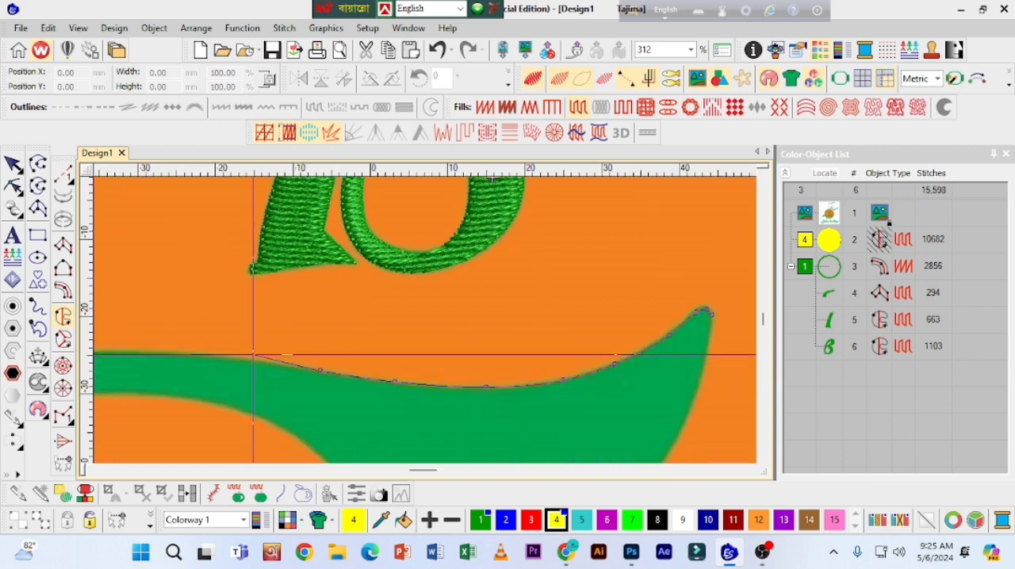
right_click(198, 354)
right_click(141, 352)
right_click(395, 404)
right_click(318, 408)
right_click(236, 418)
right_click(179, 423)
right_click(240, 382)
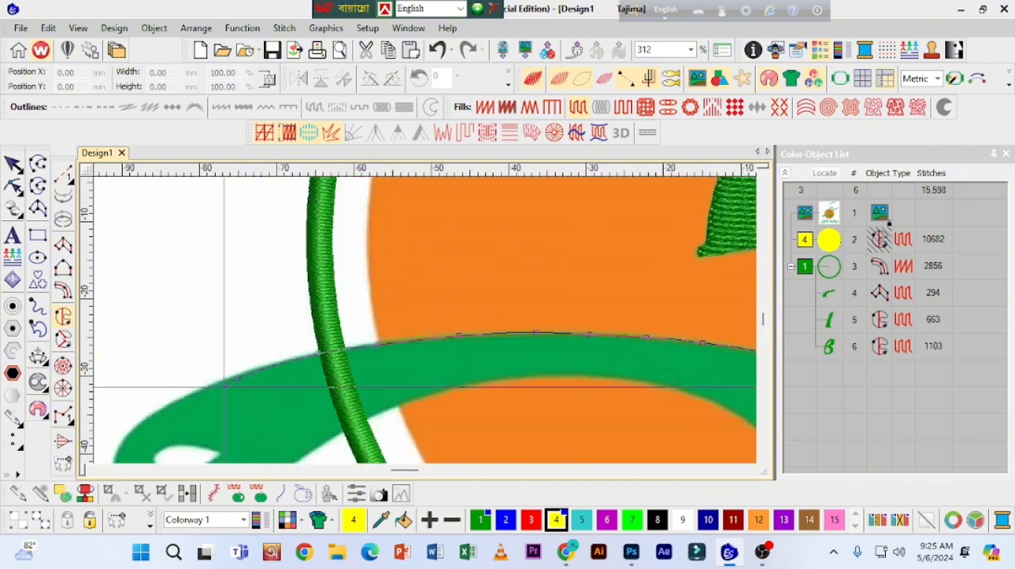
Step: Trace the handle end and the spoon's lower edge back to the pointed tip, and generate the Complex Fill stitches
right_click(582, 301)
right_click(634, 323)
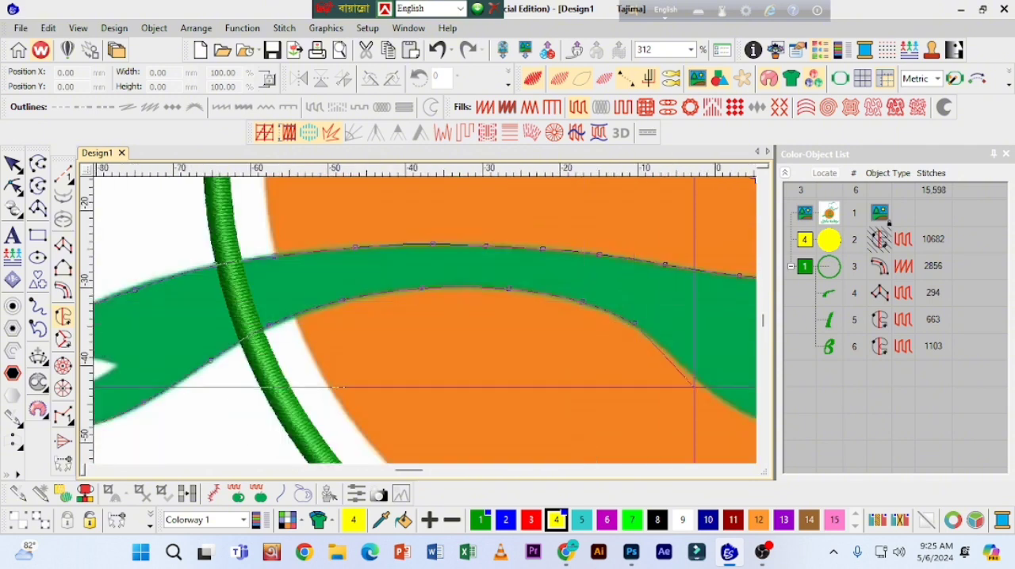
right_click(695, 377)
right_click(591, 373)
right_click(659, 394)
right_click(731, 393)
right_click(658, 335)
right_click(711, 274)
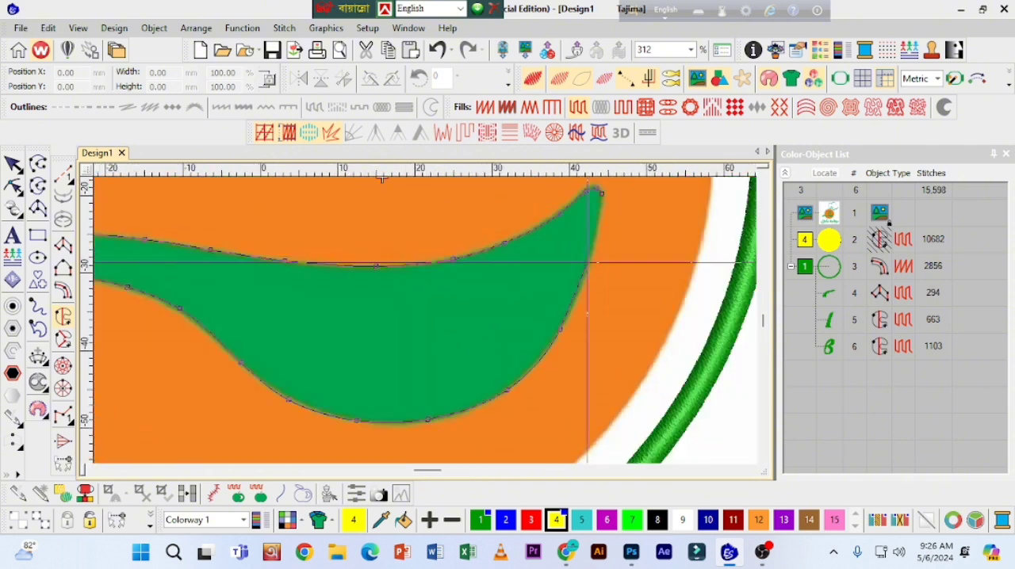
right_click(588, 262)
right_click(596, 229)
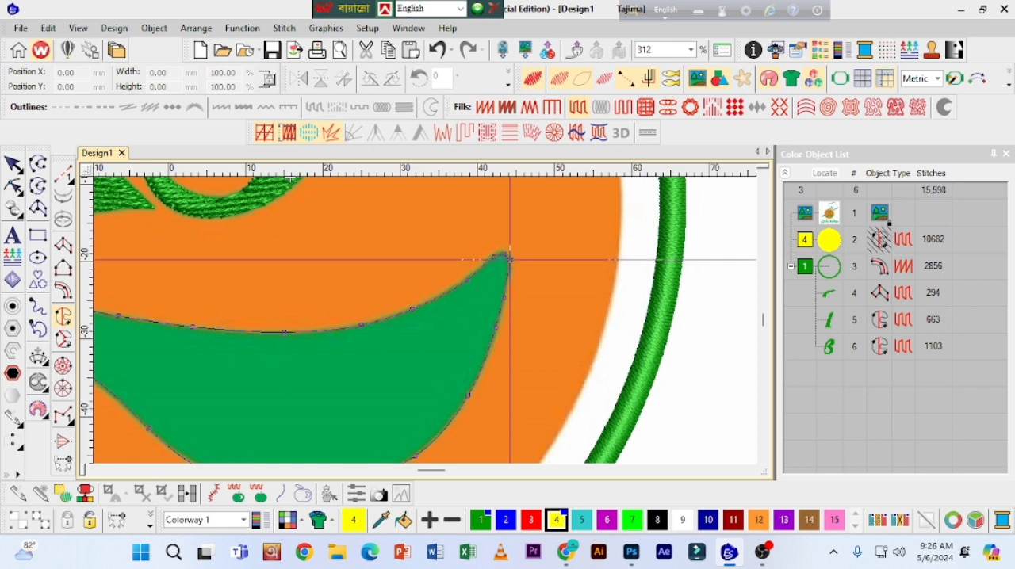
key(Return)
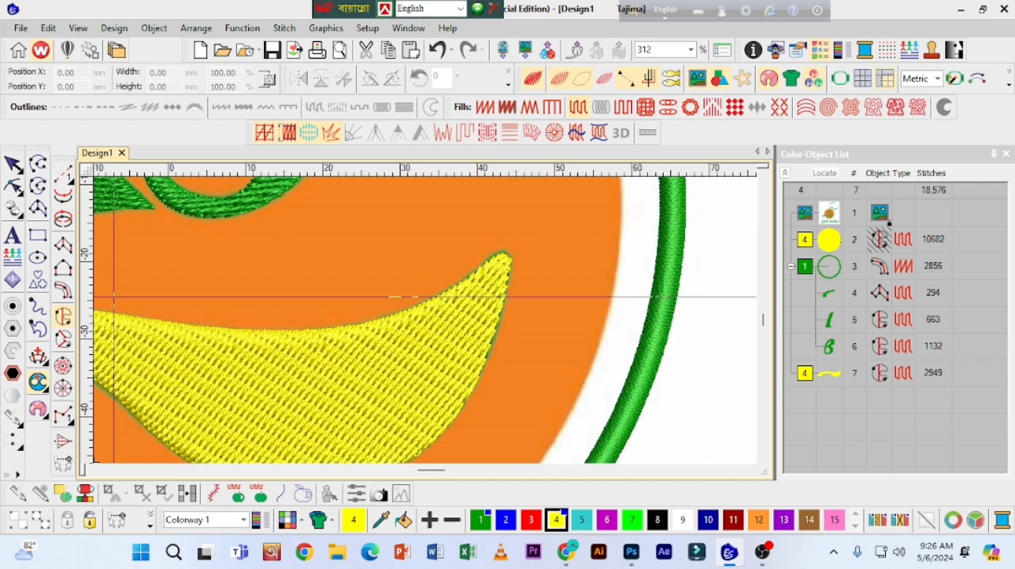
Step: Recolour the new spoon fill to green, colour 1
key(shift+z)
click(13, 164)
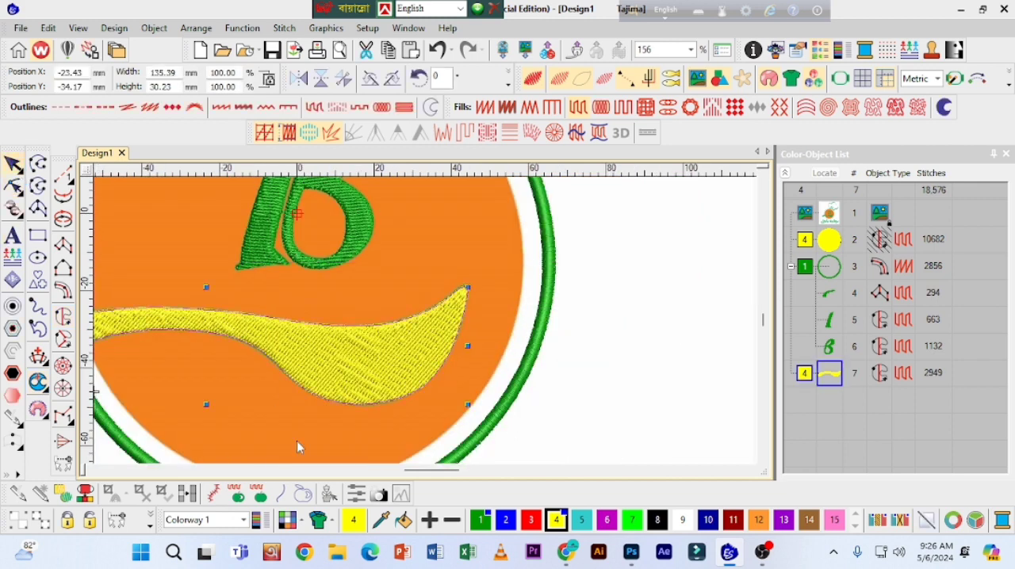
click(481, 520)
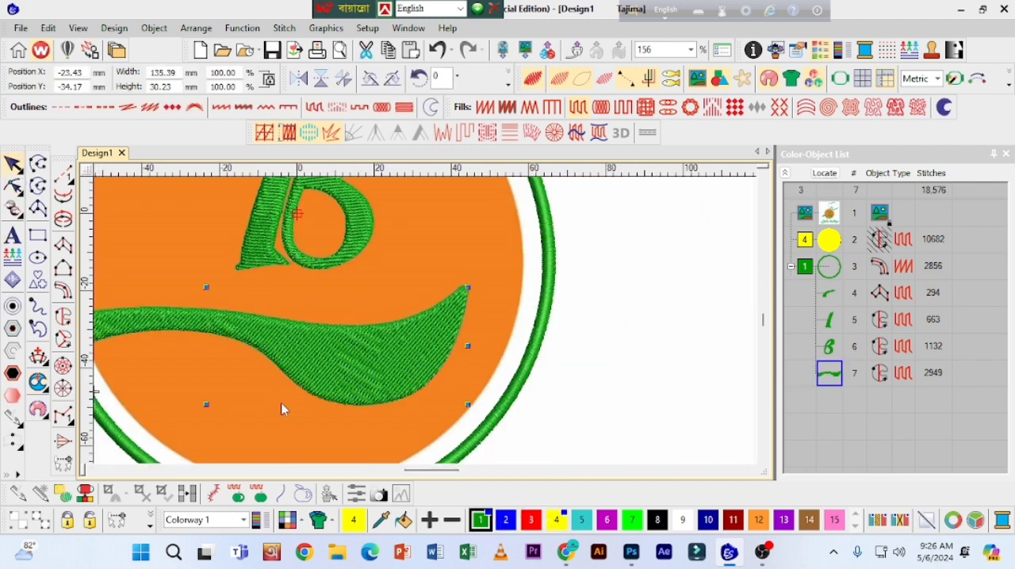
Step: Reshape the spoon fill's stitch angle line so that it runs almost vertically up from the handle end
click(12, 187)
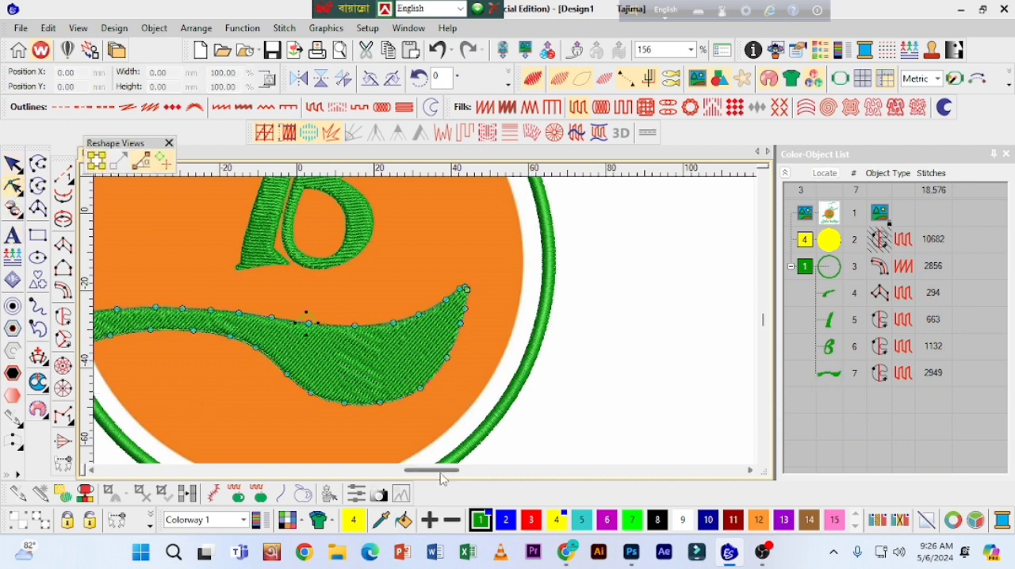
drag(437, 472, 424, 472)
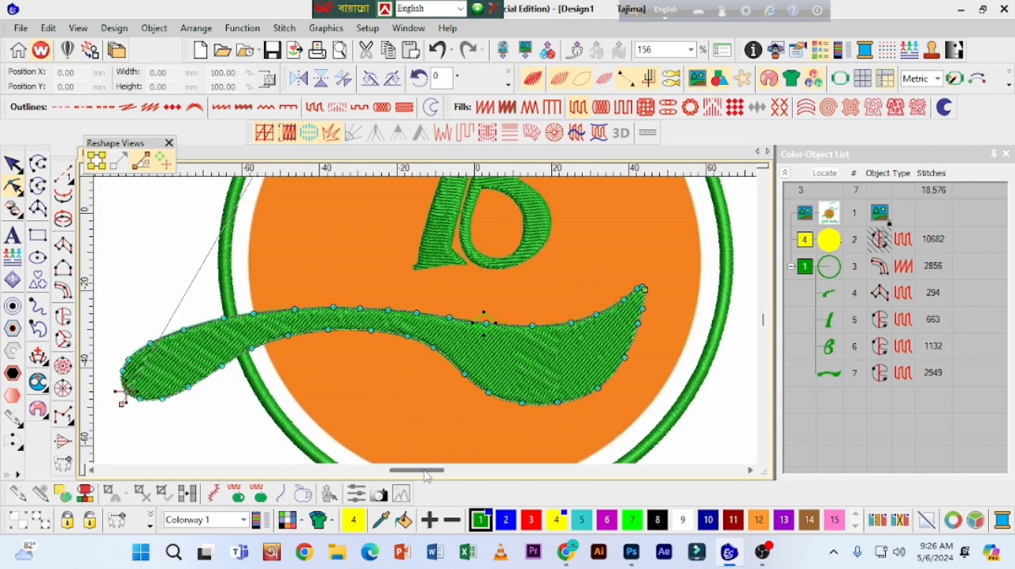
scroll(765, 184, up, 5)
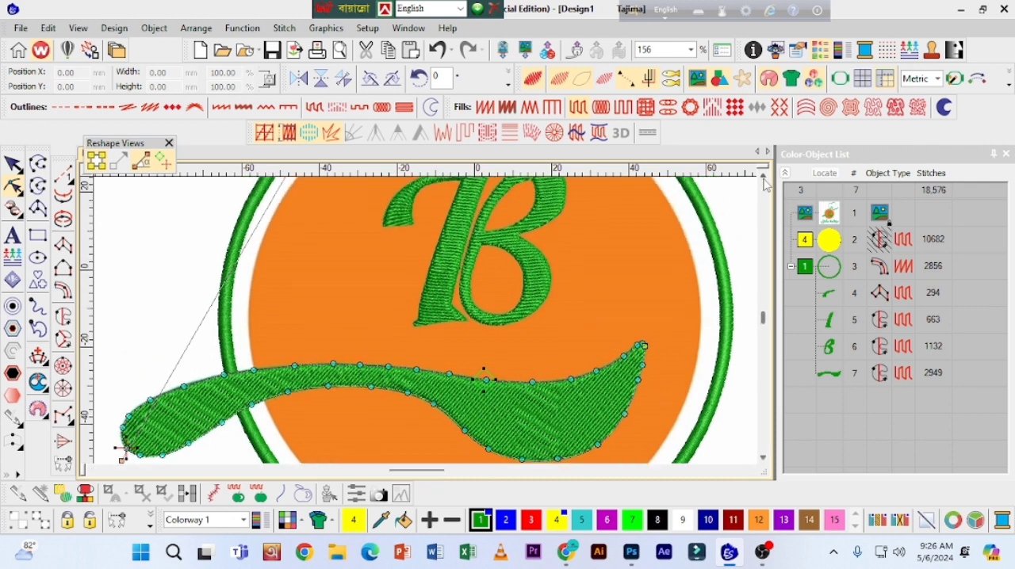
key(shift+z)
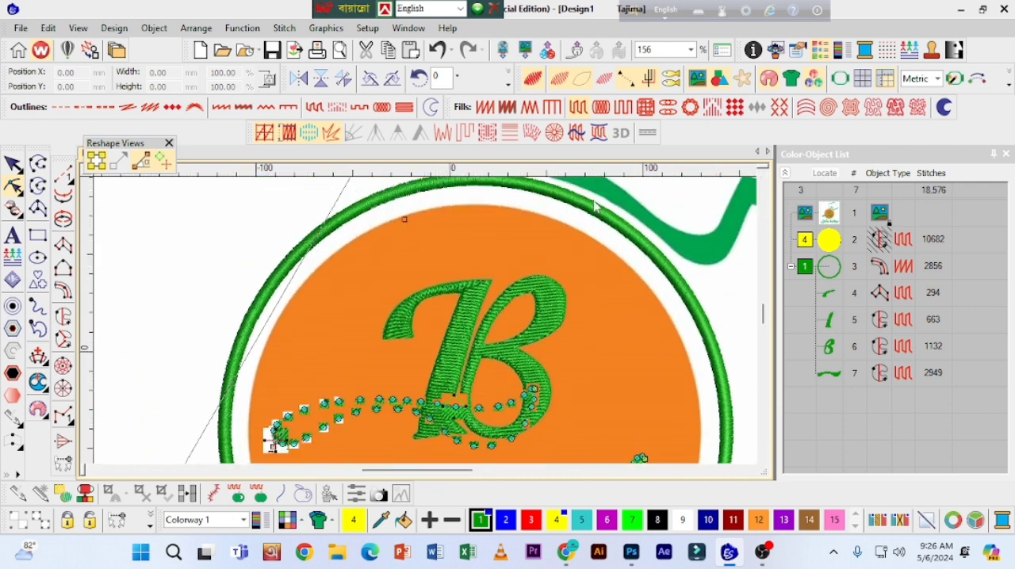
drag(409, 216, 272, 207)
key(Escape)
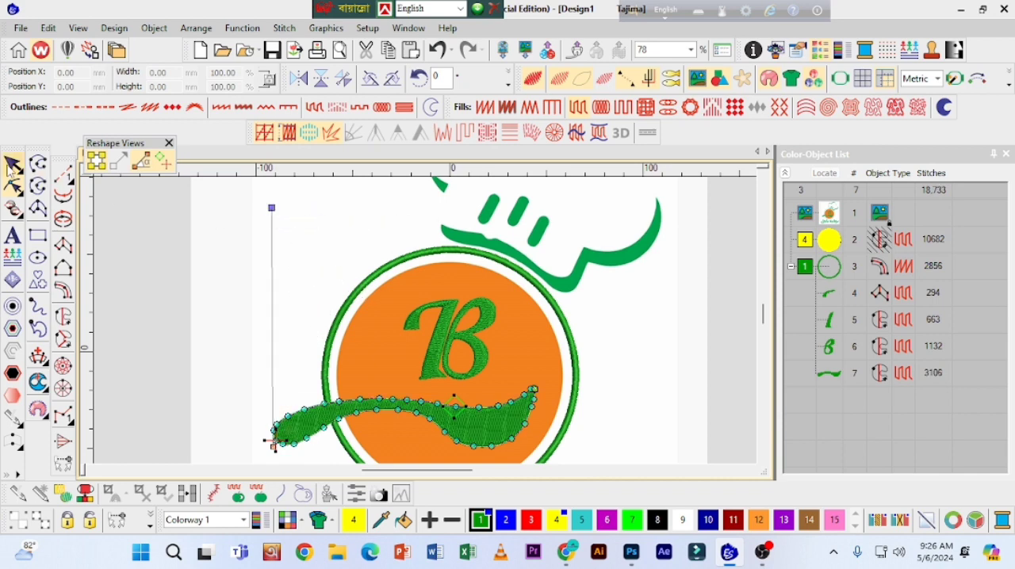
Step: Set the Tatami stitch spacing of the spoon fill to 0.54 mm in its object properties
click(478, 446)
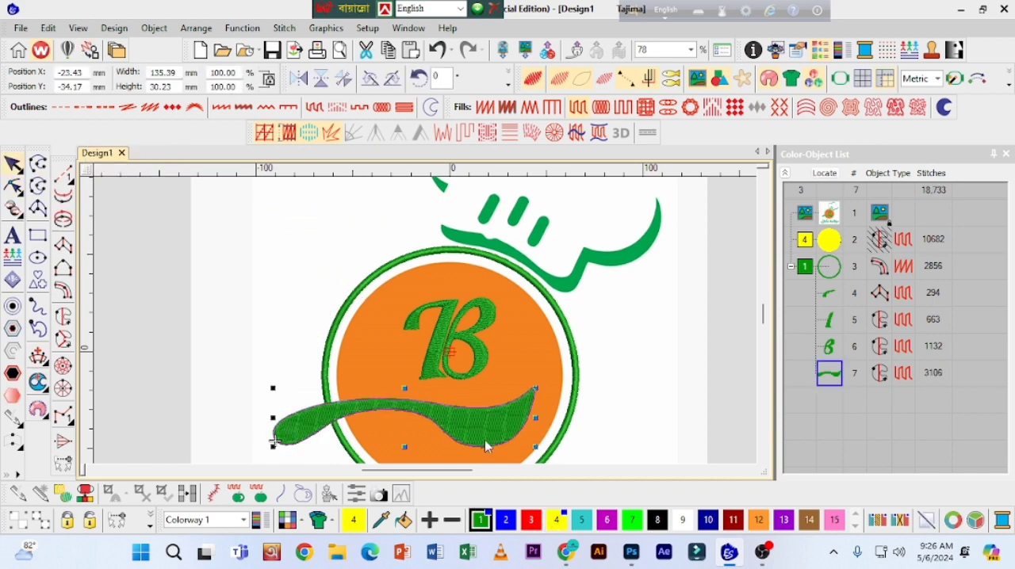
click(798, 50)
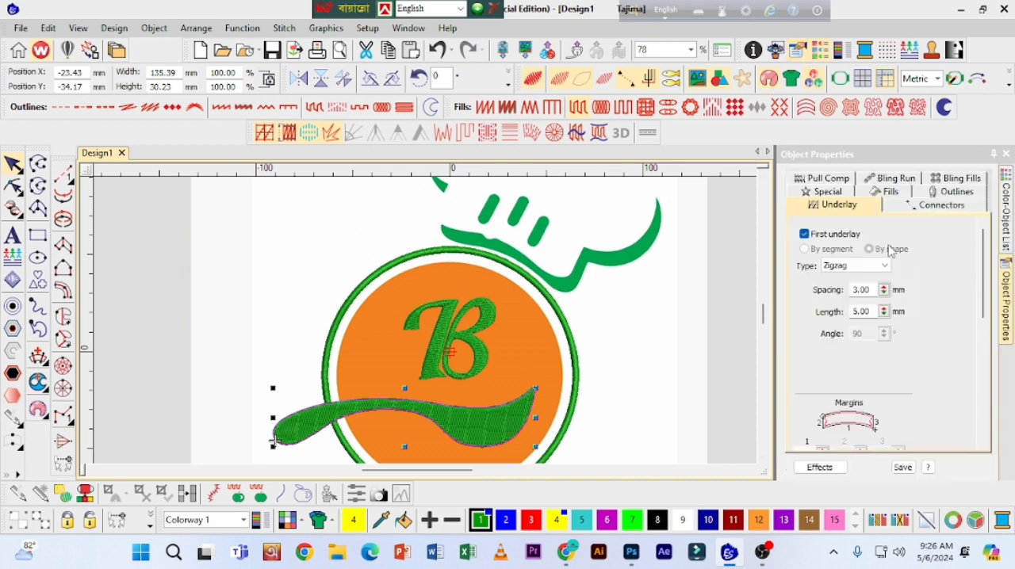
click(886, 195)
drag(886, 282, 815, 325)
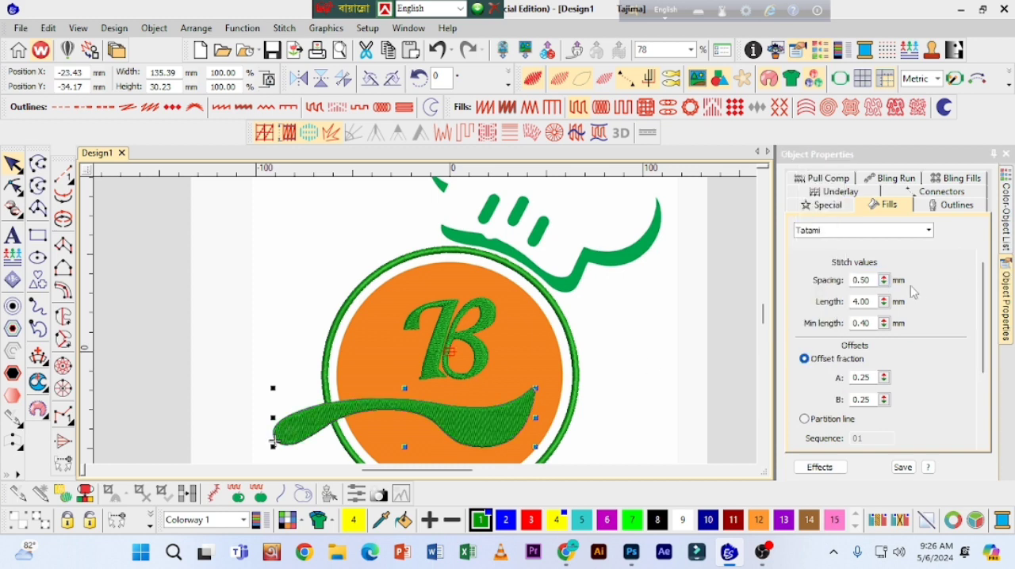
drag(884, 283, 886, 282)
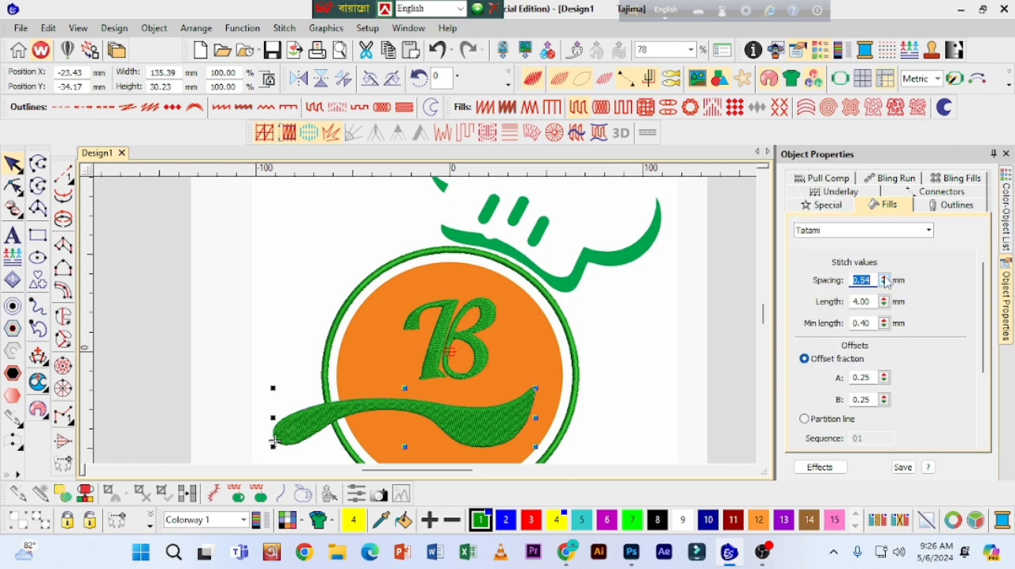
Step: Set the Tatami stitch spacing of the letter B's curved bowl section to 0.50 mm
click(479, 346)
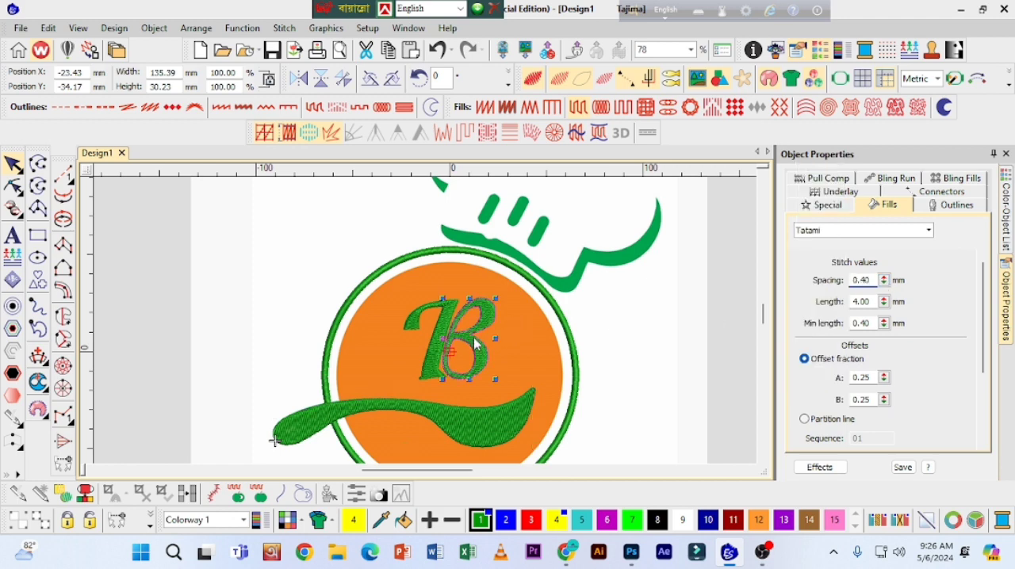
click(423, 318)
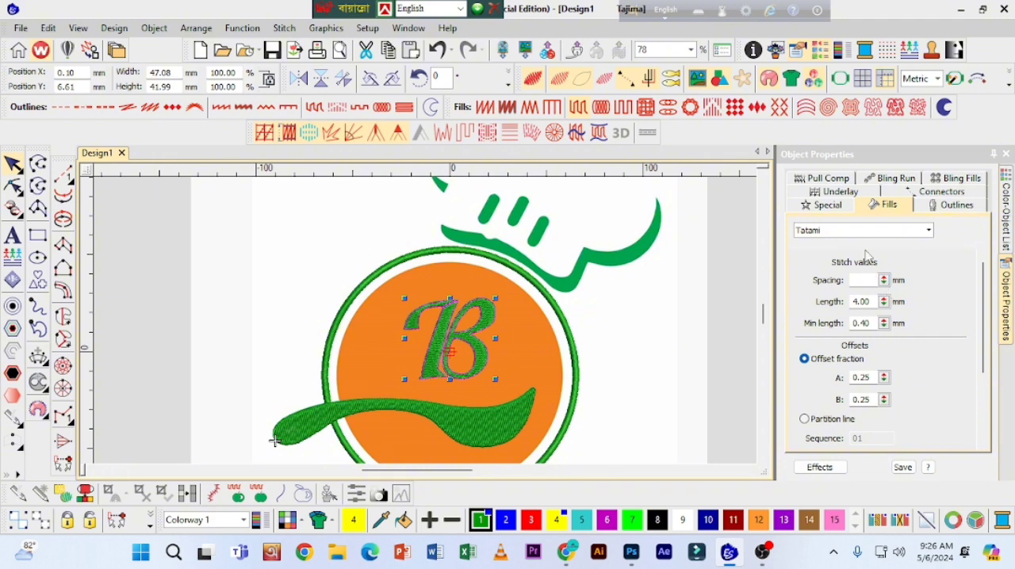
click(622, 332)
click(481, 318)
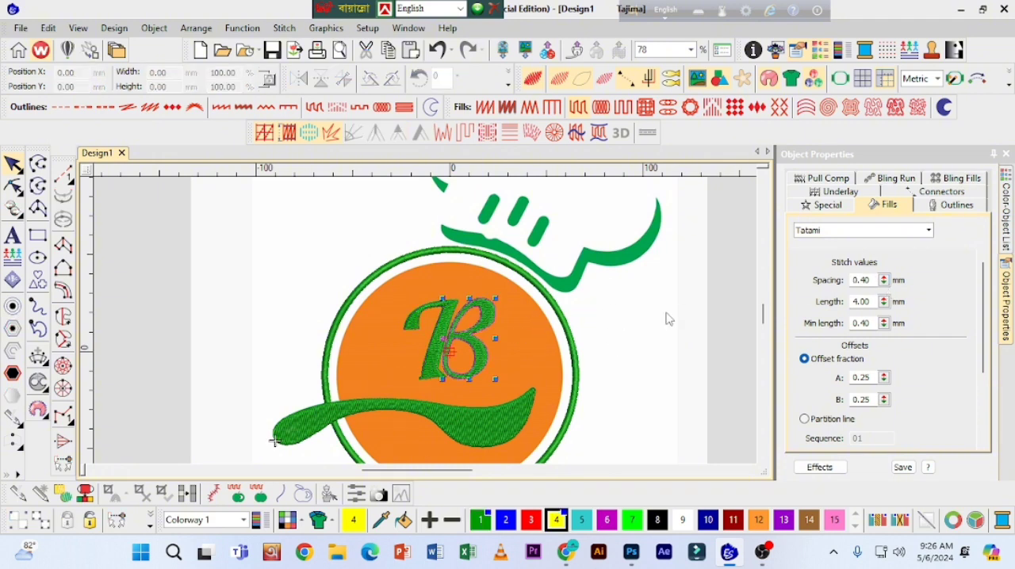
drag(816, 339, 816, 326)
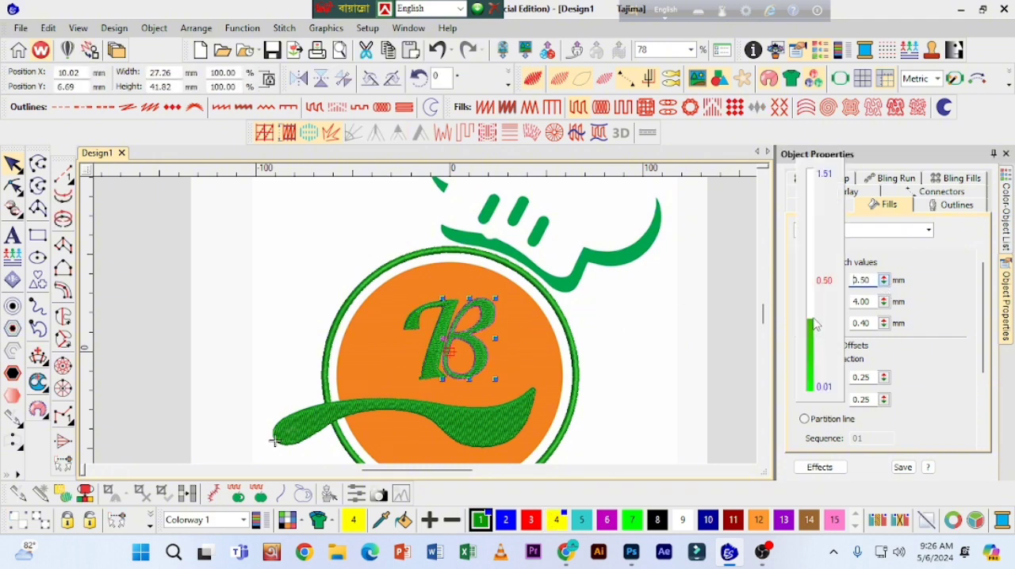
Step: Set the Tatami stitch spacing of the letter B's stem to 0.53 mm
click(536, 345)
click(439, 356)
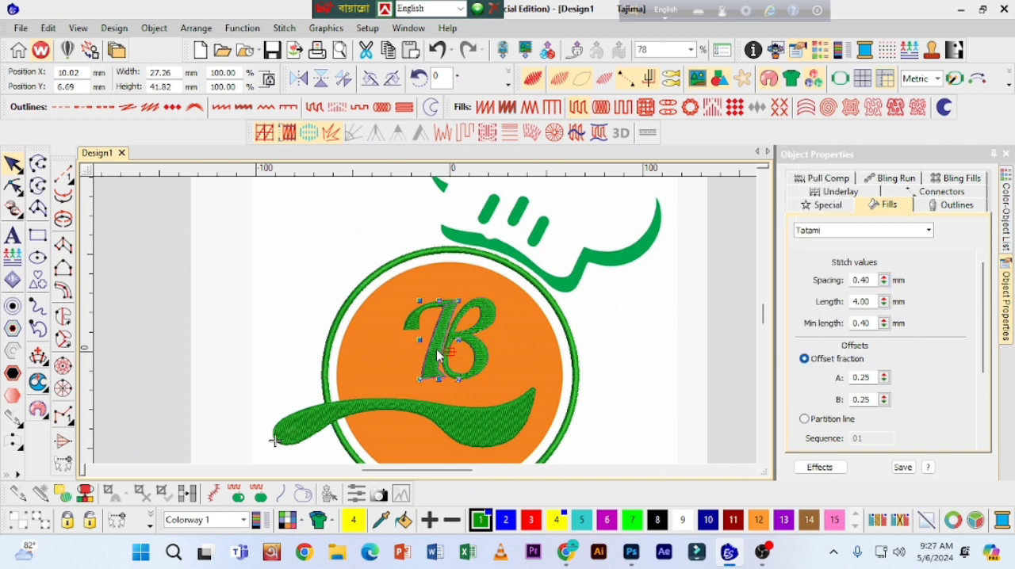
click(883, 282)
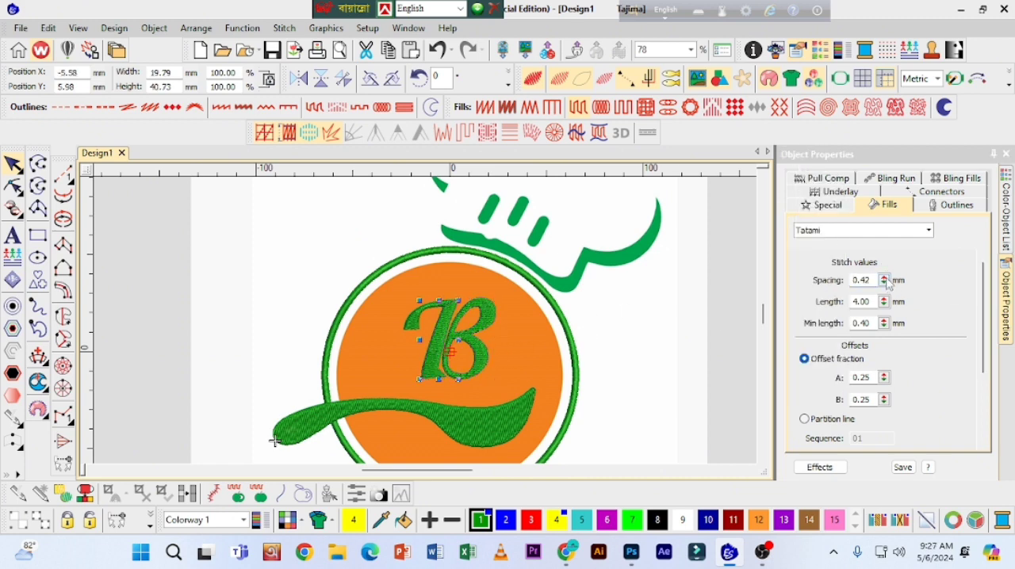
drag(885, 283, 818, 333)
click(895, 284)
drag(884, 282, 816, 320)
key(shift+z)
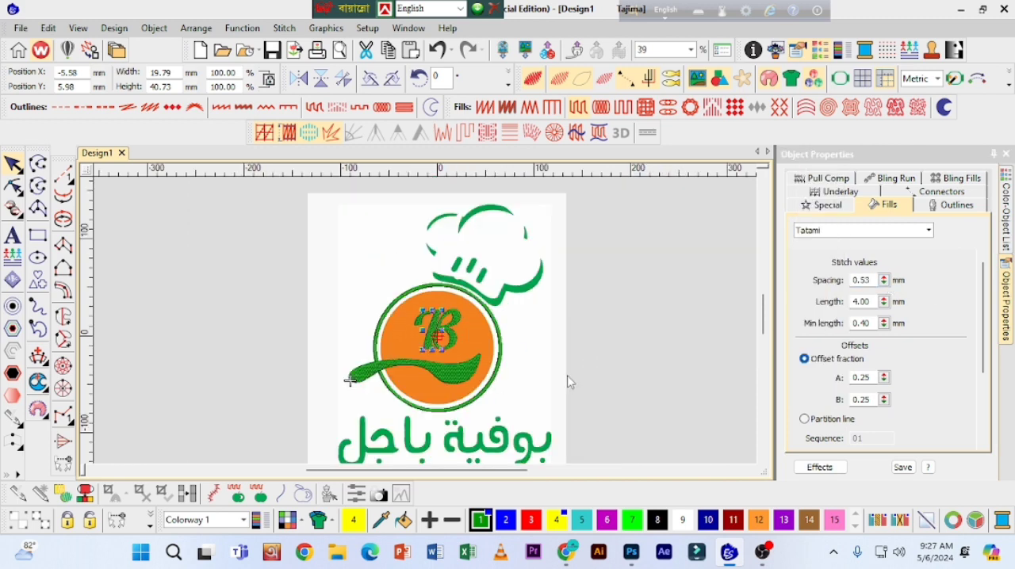
Step: Start a Column A object with nothing selected and set its first underlay type to Center Run
click(509, 285)
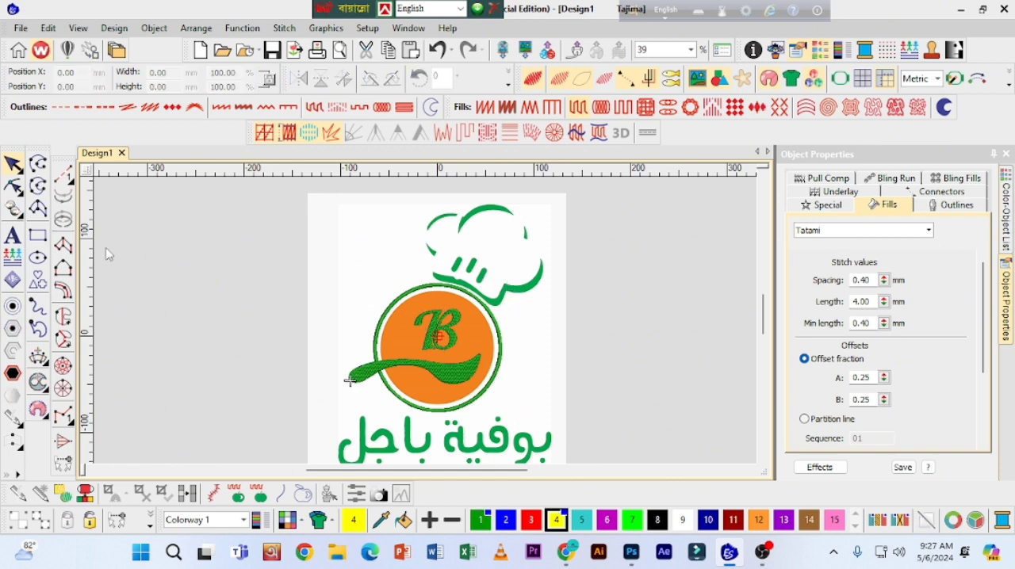
click(63, 246)
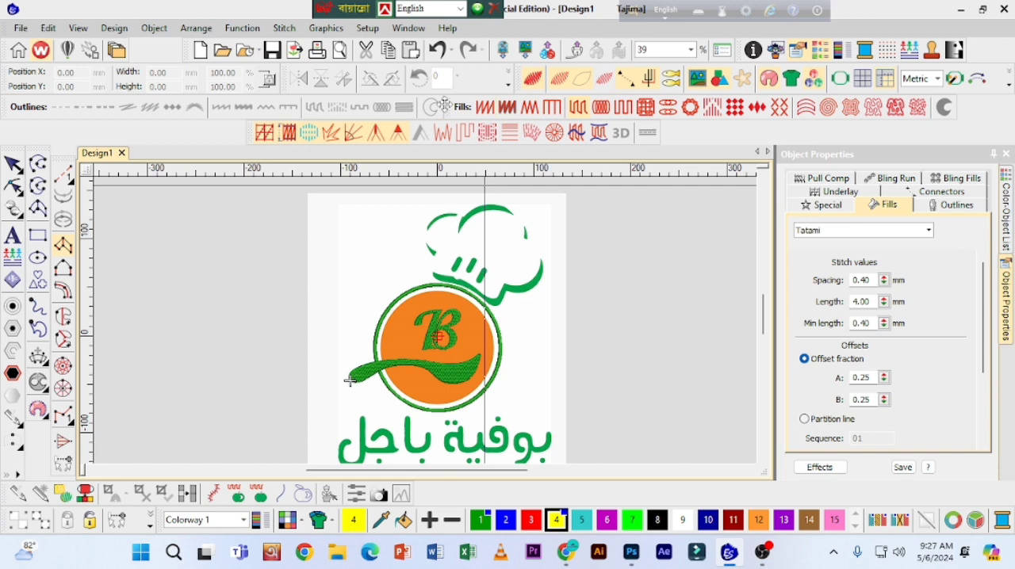
click(265, 133)
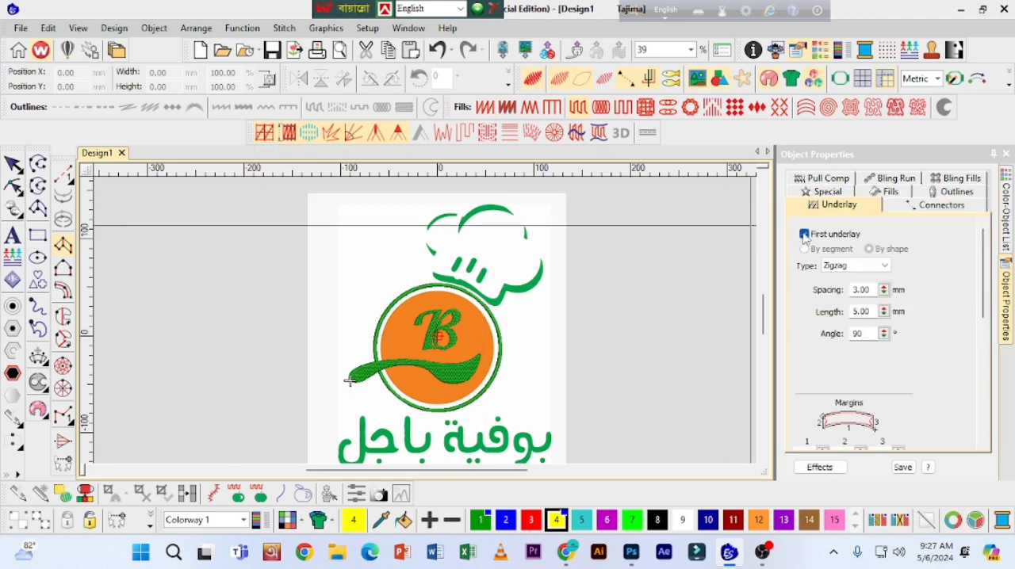
click(842, 266)
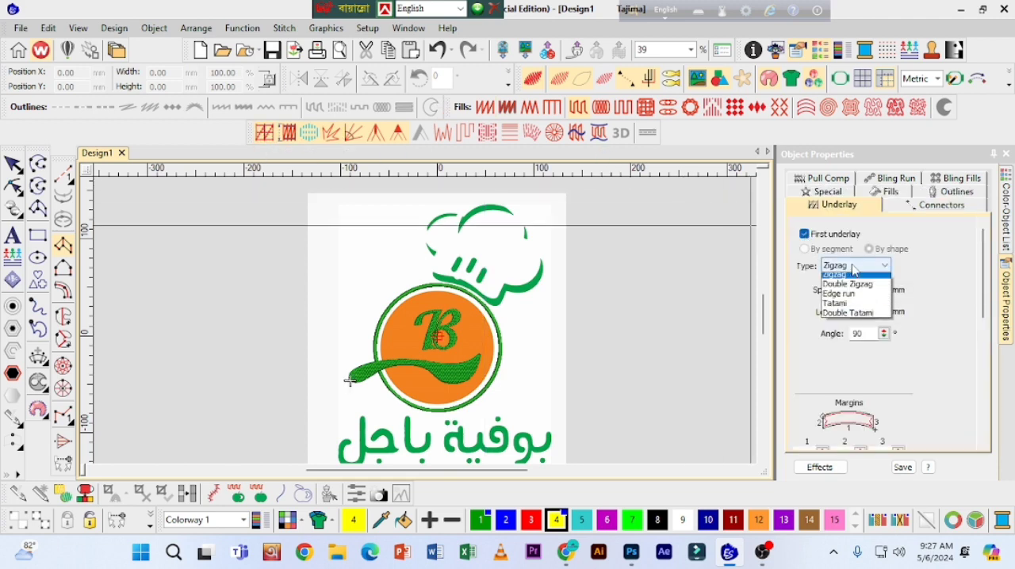
click(842, 276)
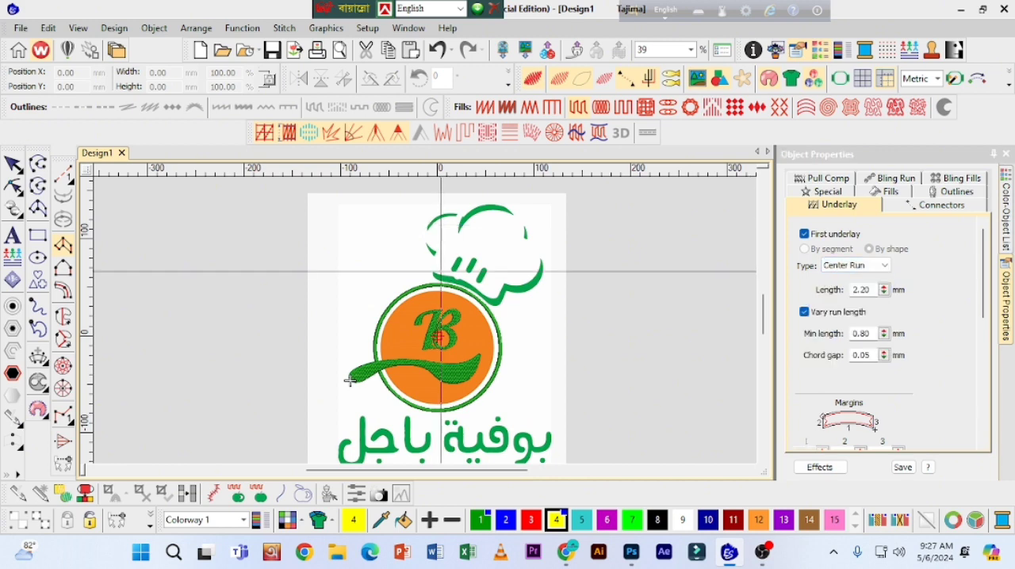
Step: Begin the Column A shape at the left tip of the hat's brim, placing paired points on its upper and lower edges
key(z)
scroll(274, 460, up, 3)
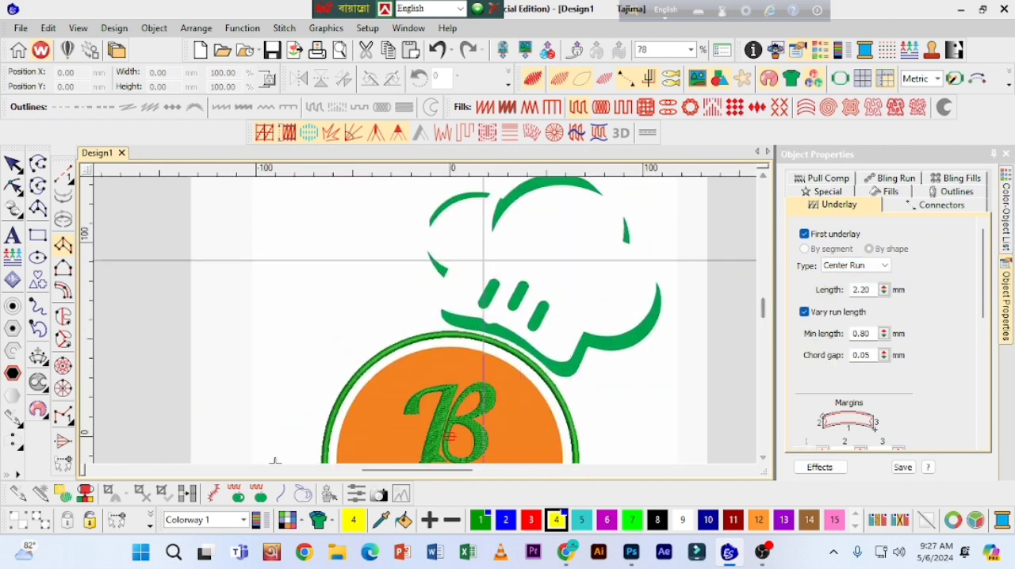
key(z)
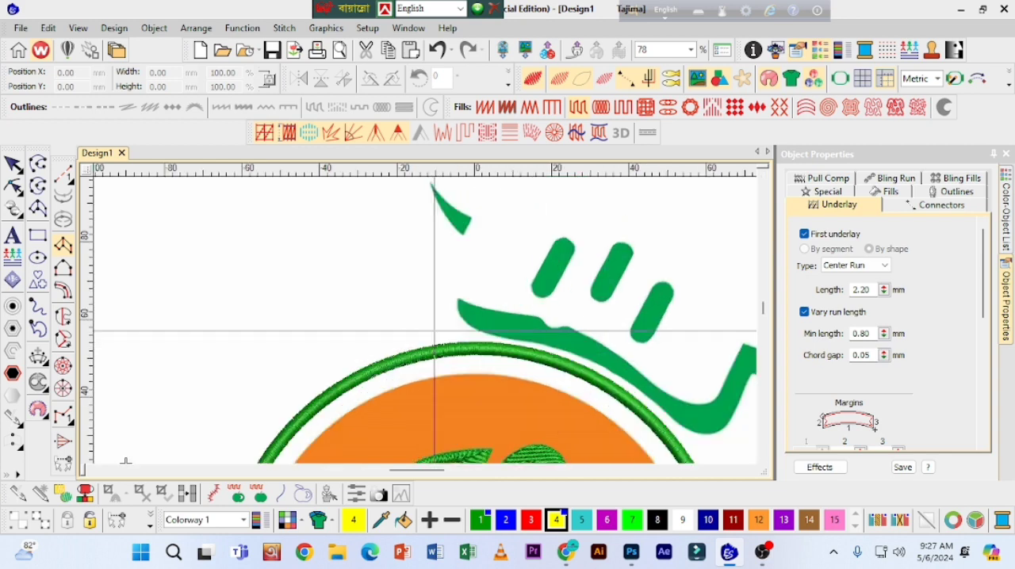
key(z)
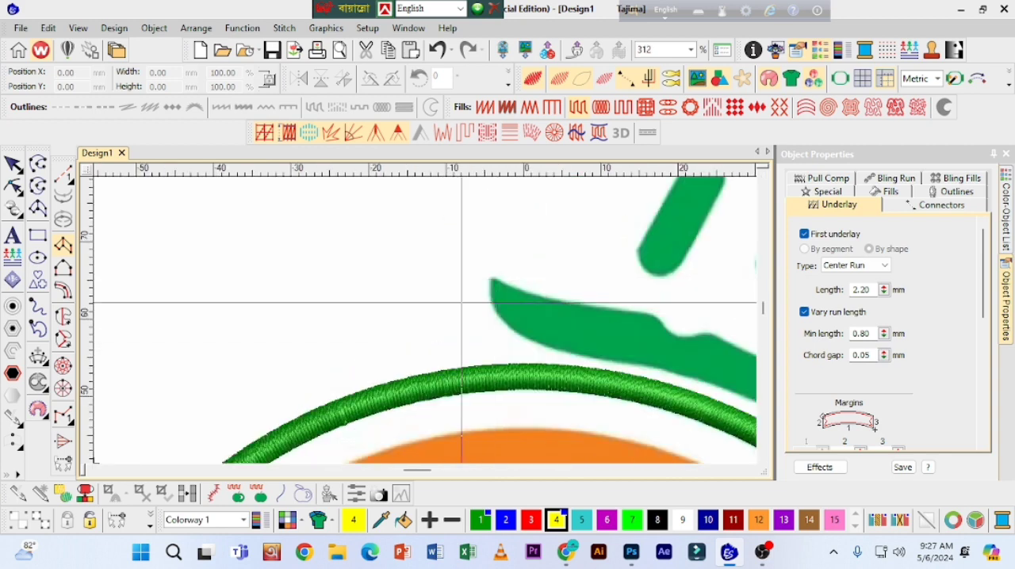
drag(494, 279, 495, 281)
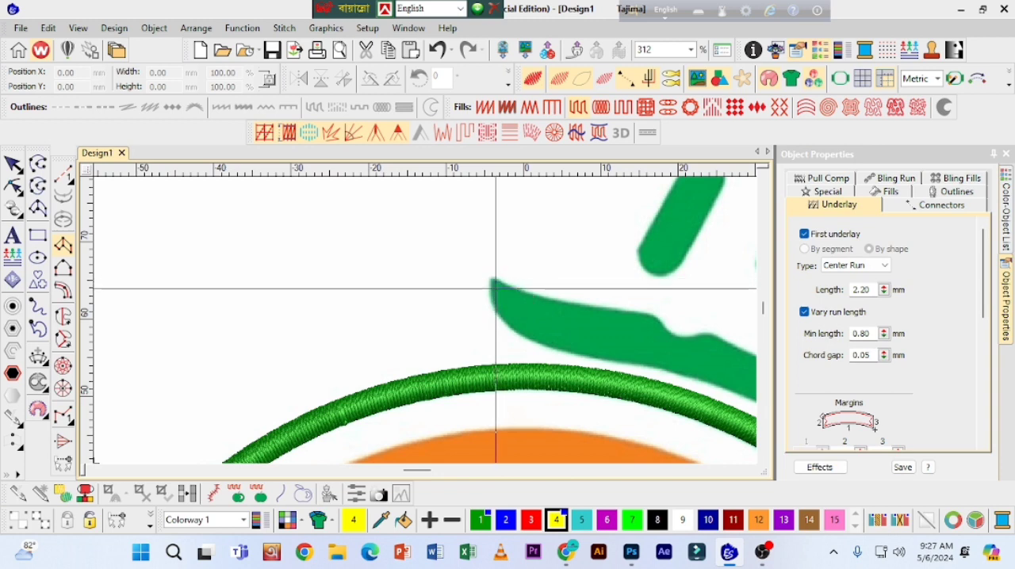
key(z)
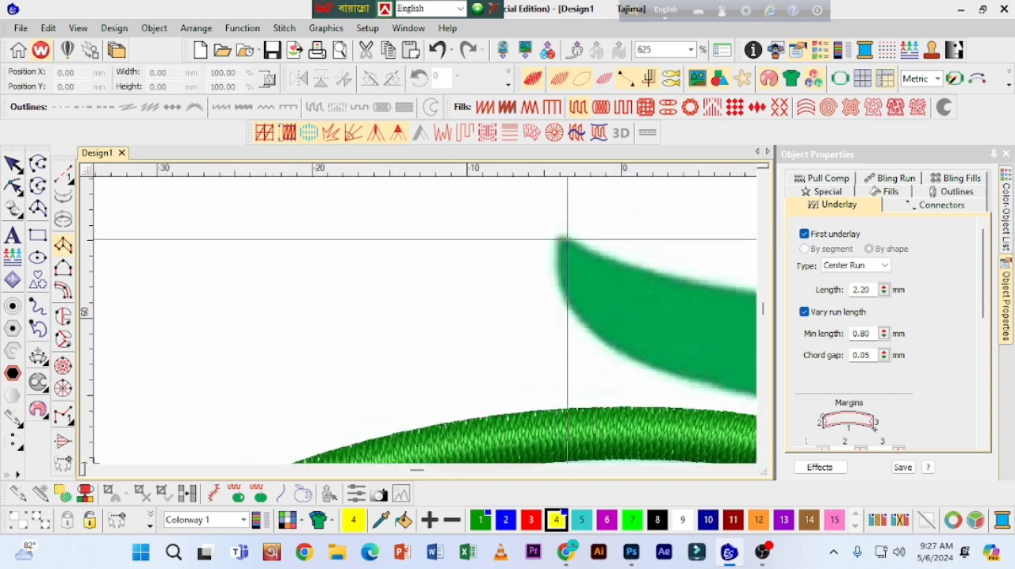
click(564, 240)
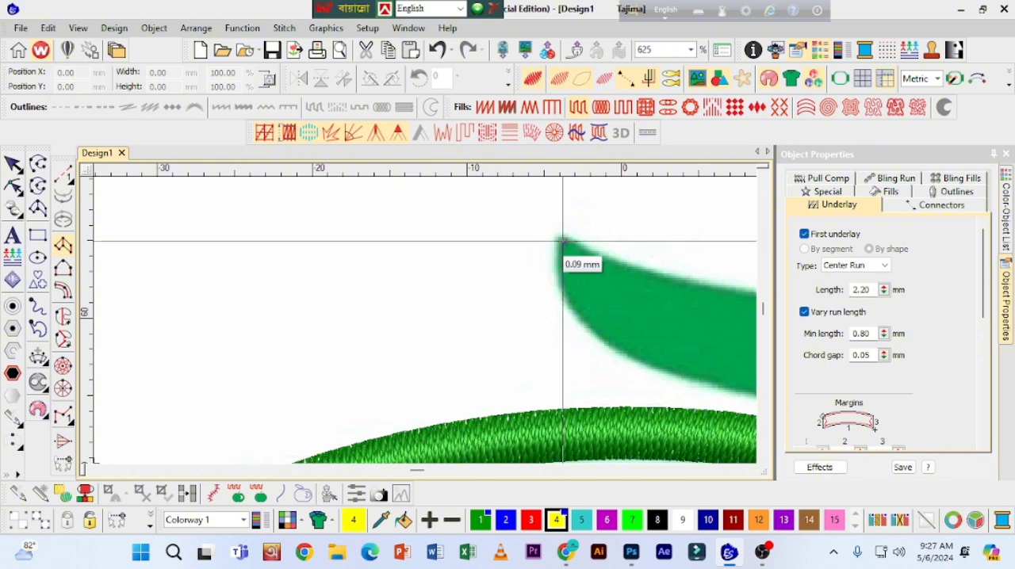
click(563, 241)
click(580, 248)
click(564, 271)
click(603, 258)
click(593, 327)
click(638, 268)
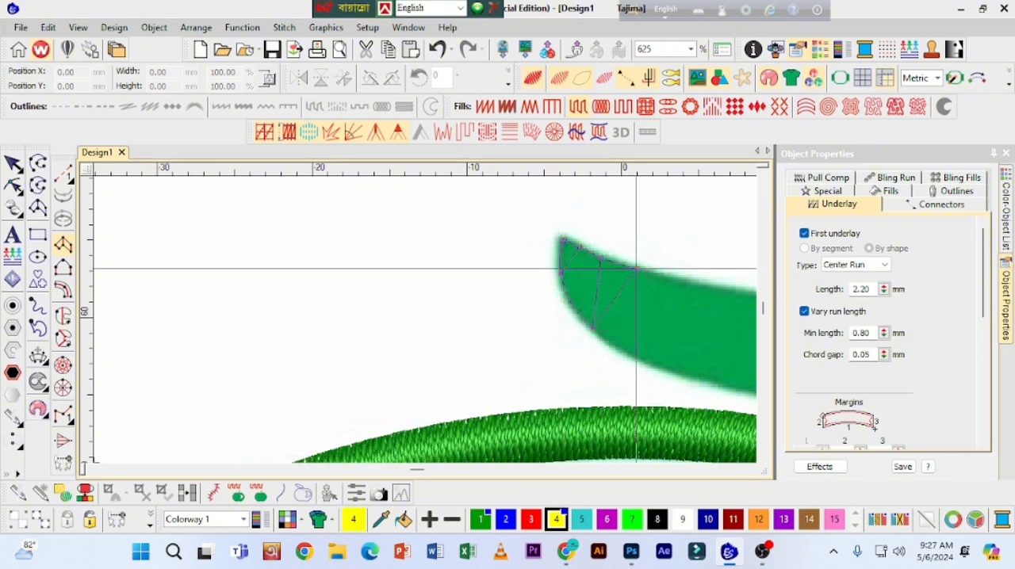
Step: Continue the column's paired edge points along the brim, through its dip and around the sharp corner into the right-hand curve
click(625, 349)
click(690, 281)
click(674, 371)
click(751, 292)
click(576, 382)
click(667, 297)
click(656, 396)
click(706, 301)
click(546, 409)
click(588, 322)
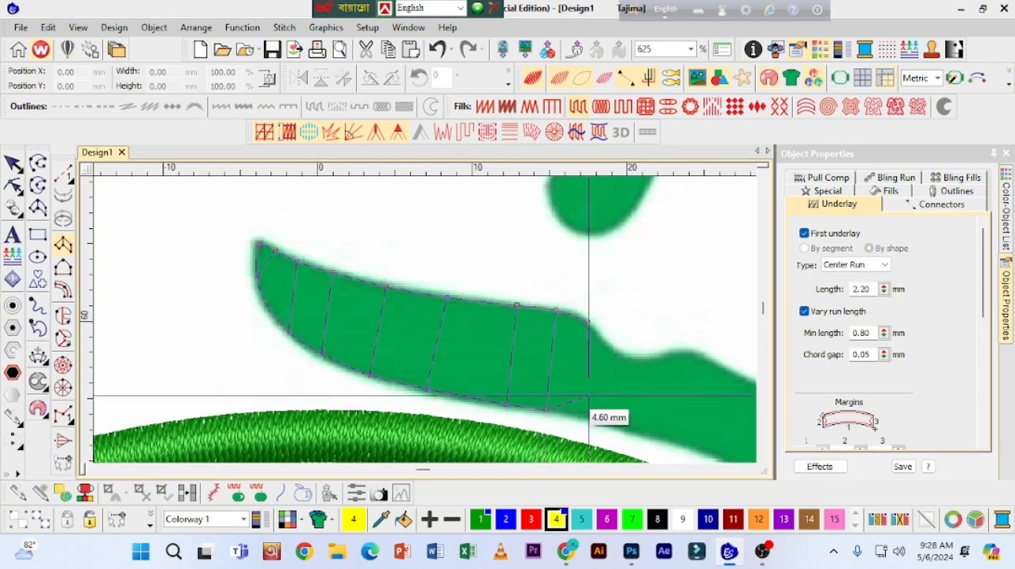
click(578, 417)
click(614, 352)
click(643, 232)
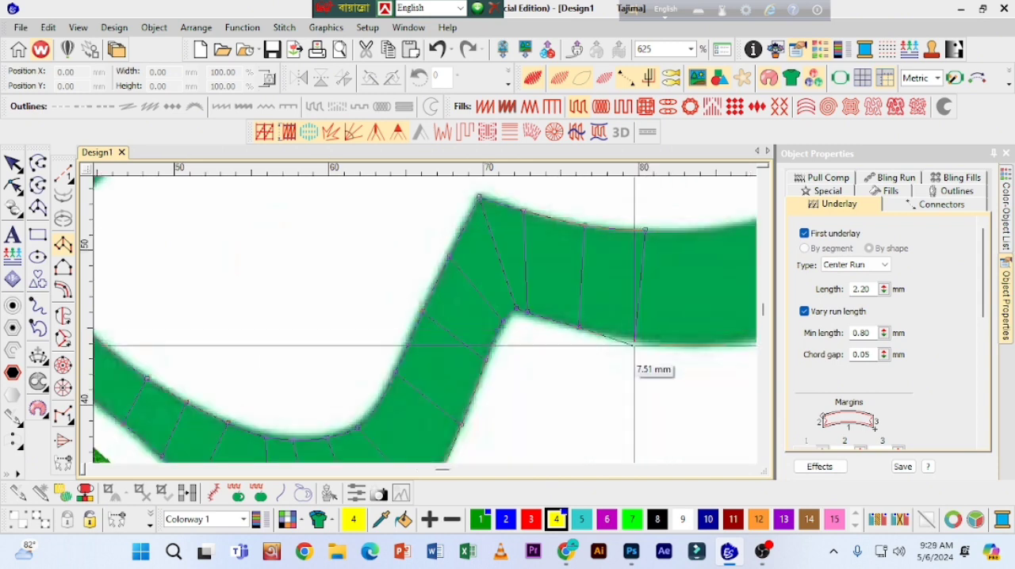
click(638, 343)
click(711, 231)
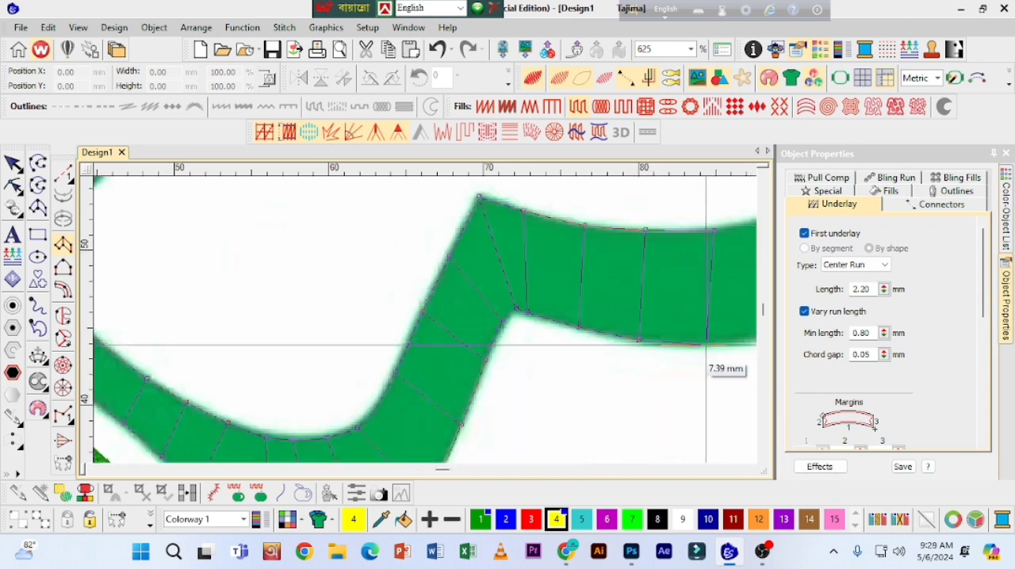
Step: Extend the column's paired edge points through the wide right-hand curve of the hat as it bends upward
click(707, 346)
click(517, 283)
click(539, 395)
click(564, 264)
click(615, 363)
click(655, 205)
click(682, 315)
click(575, 222)
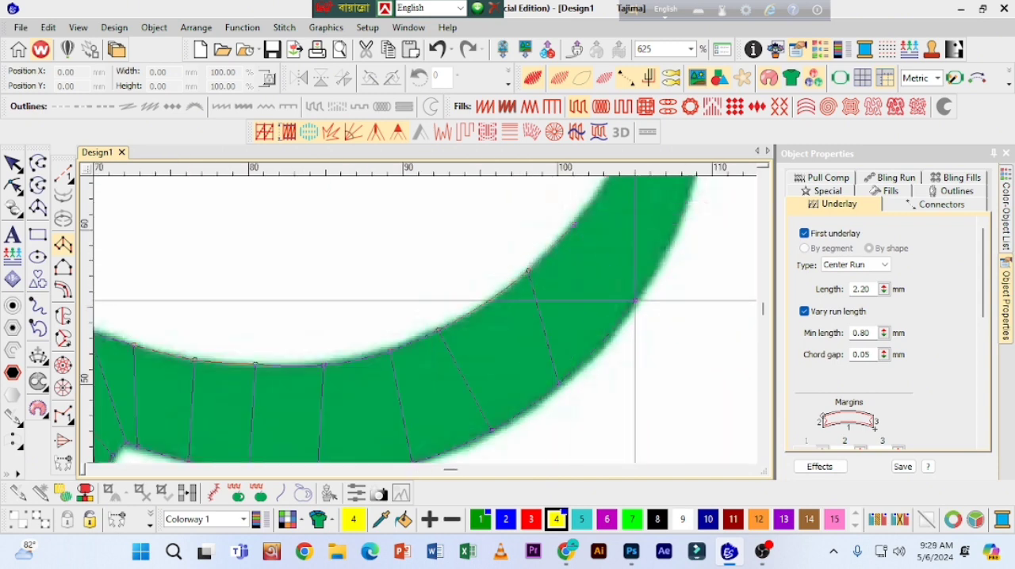
click(637, 299)
click(528, 211)
click(589, 265)
Step: Place narrowing point pairs up to the hat's pointed upper-right tip and finish the Column A object
click(463, 207)
click(514, 220)
click(441, 266)
click(469, 264)
click(442, 218)
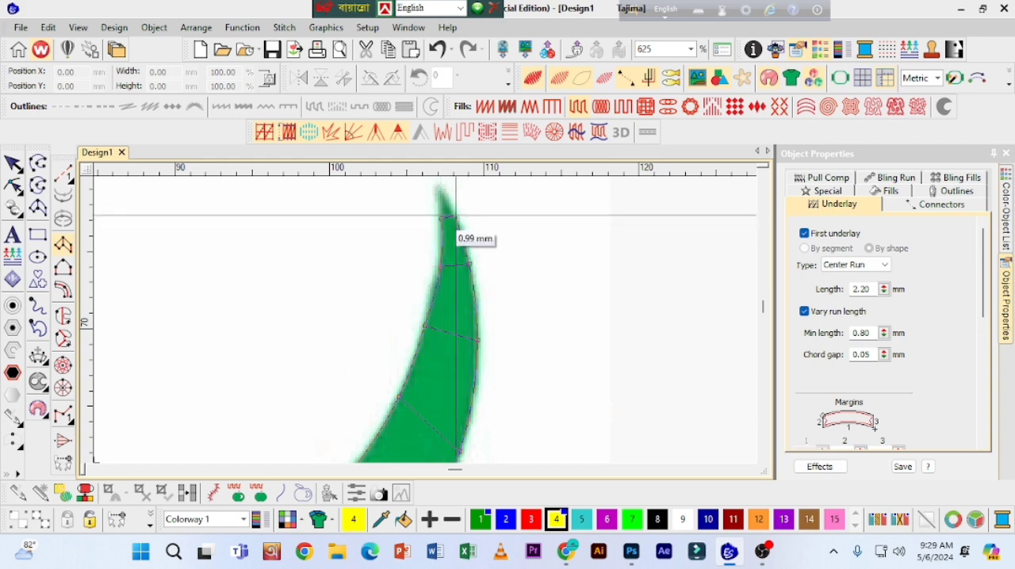
click(456, 216)
click(441, 190)
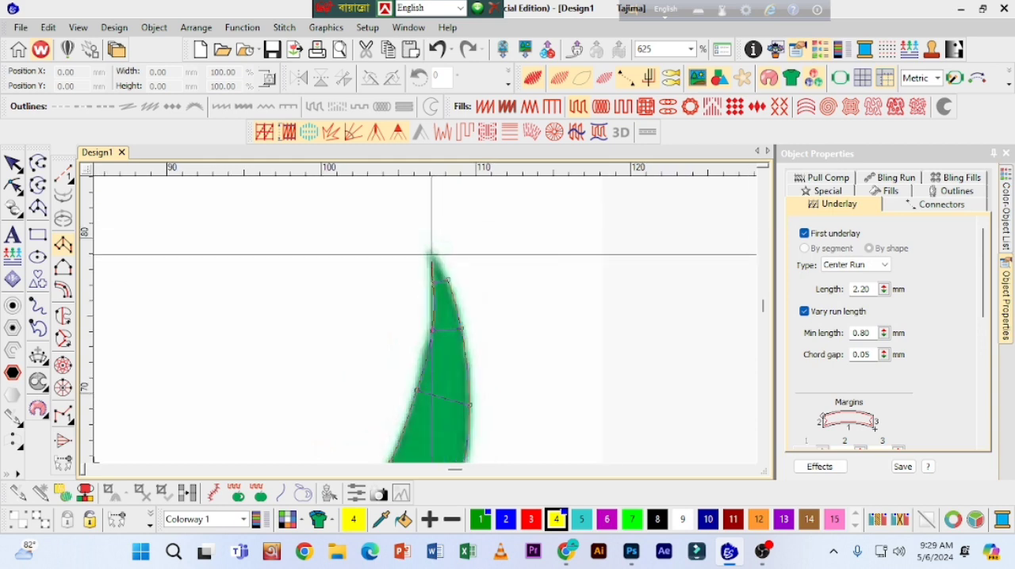
click(432, 254)
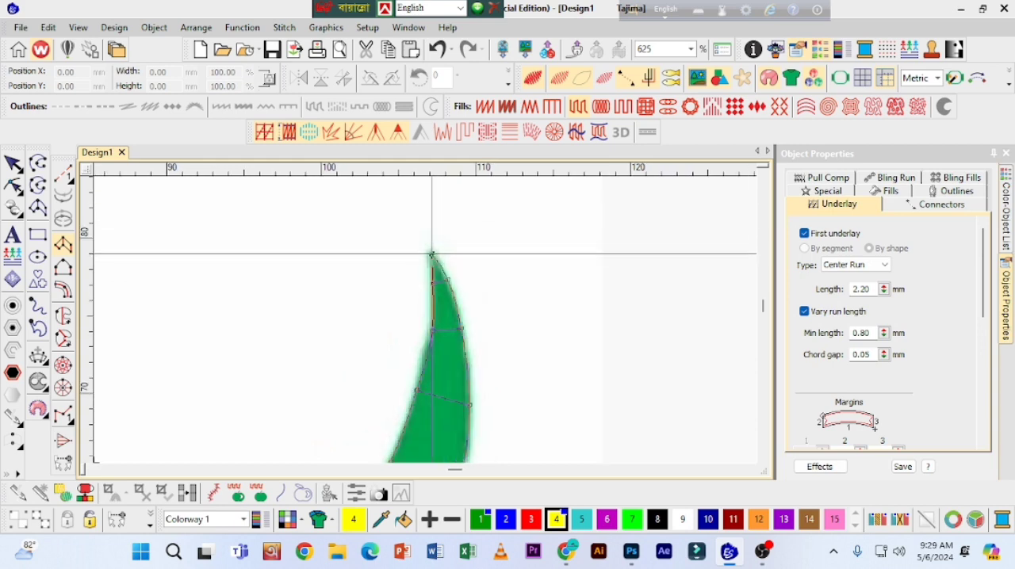
key(Return)
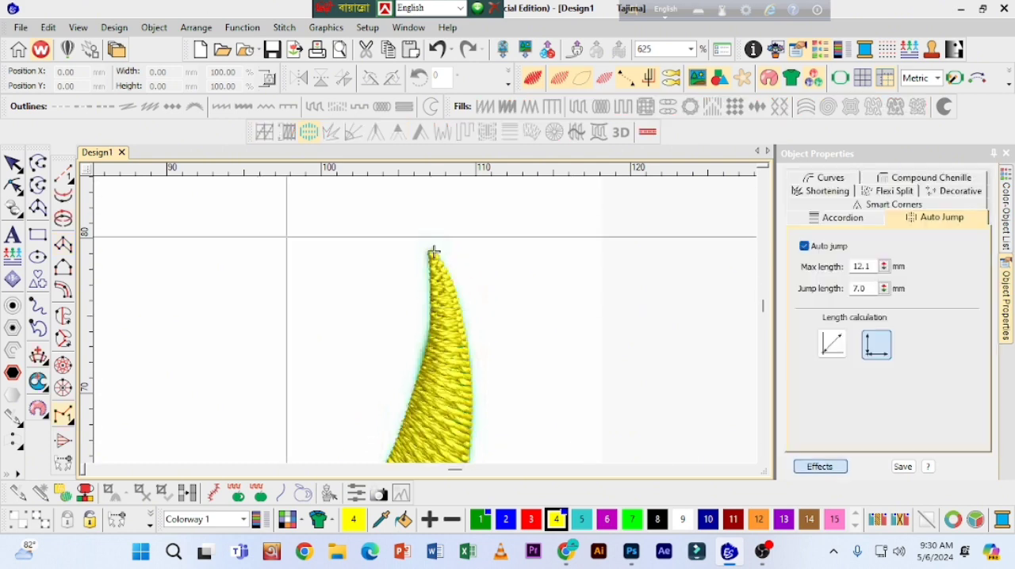
Step: Select the new hat-brim column, try a Satin fill on it, and undo that fill change
key(shift+z)
drag(763, 303, 763, 307)
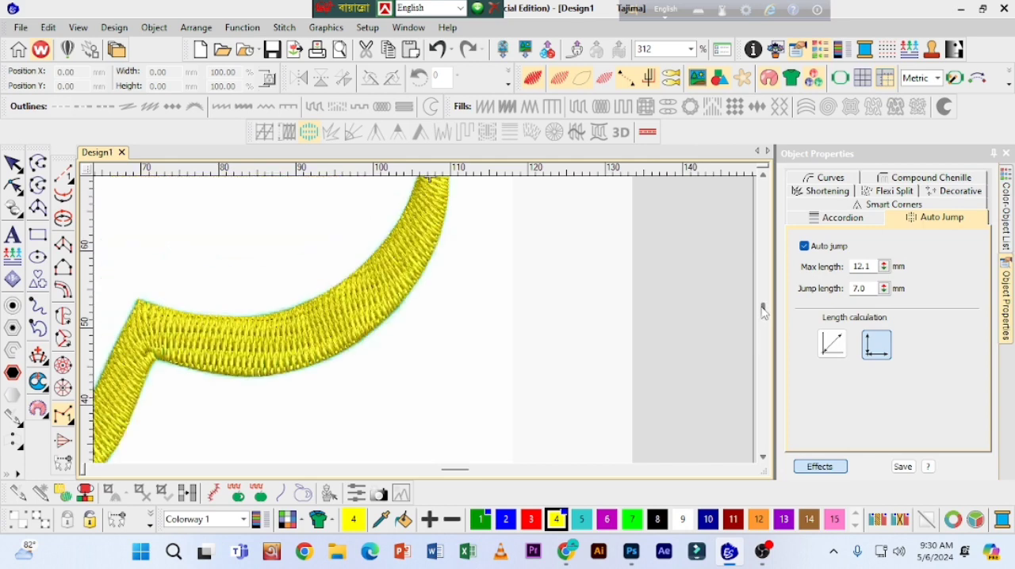
click(13, 164)
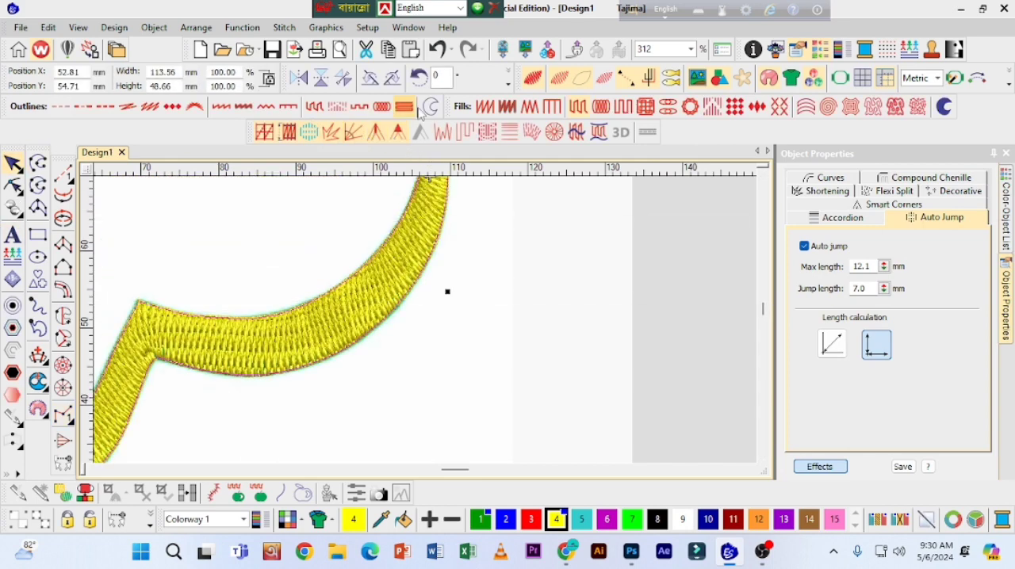
click(485, 107)
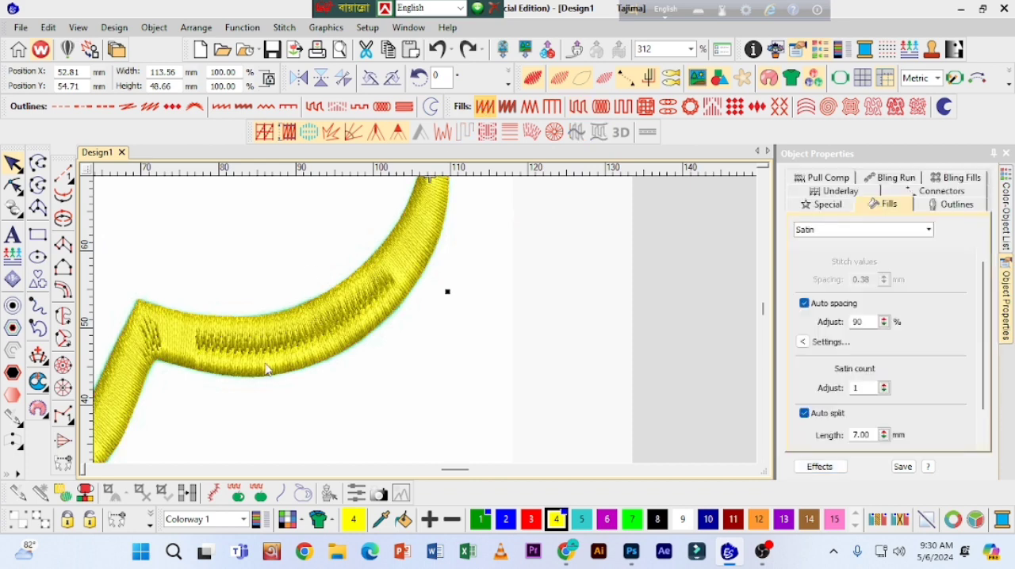
key(ctrl+z)
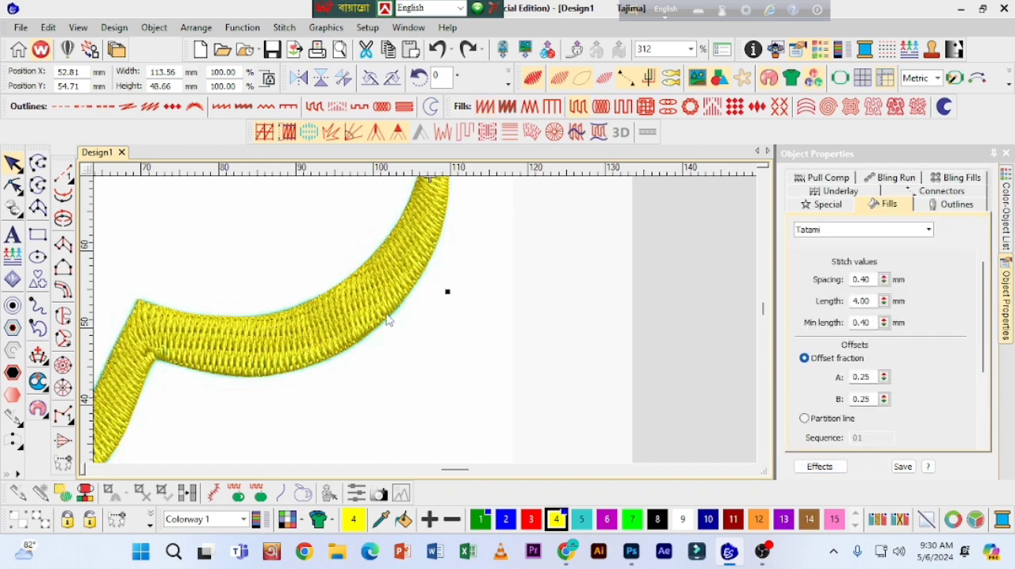
Step: Set the Tatami stitch spacing of the hat-brim column to 0.49 mm
drag(884, 280, 815, 335)
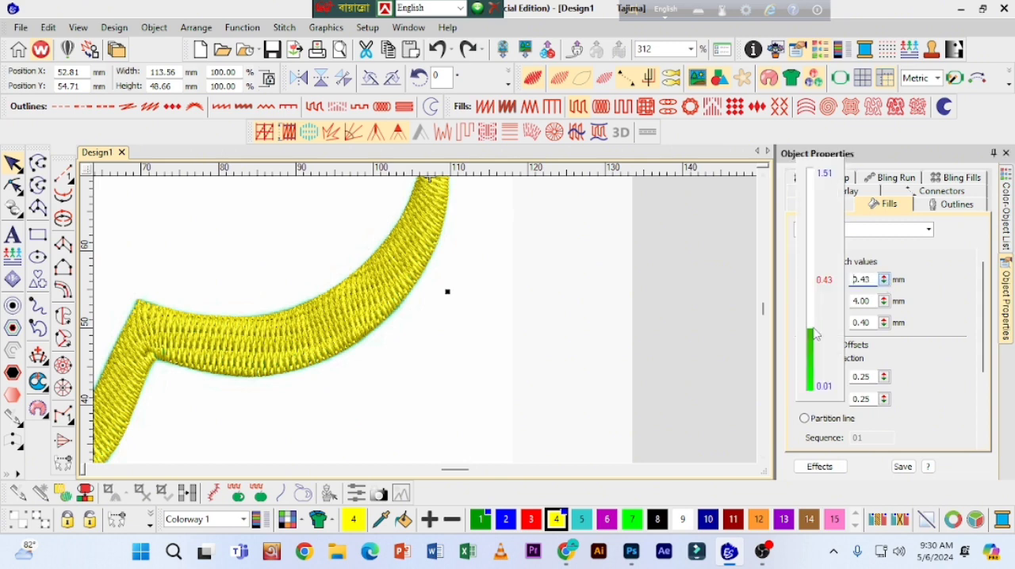
click(885, 283)
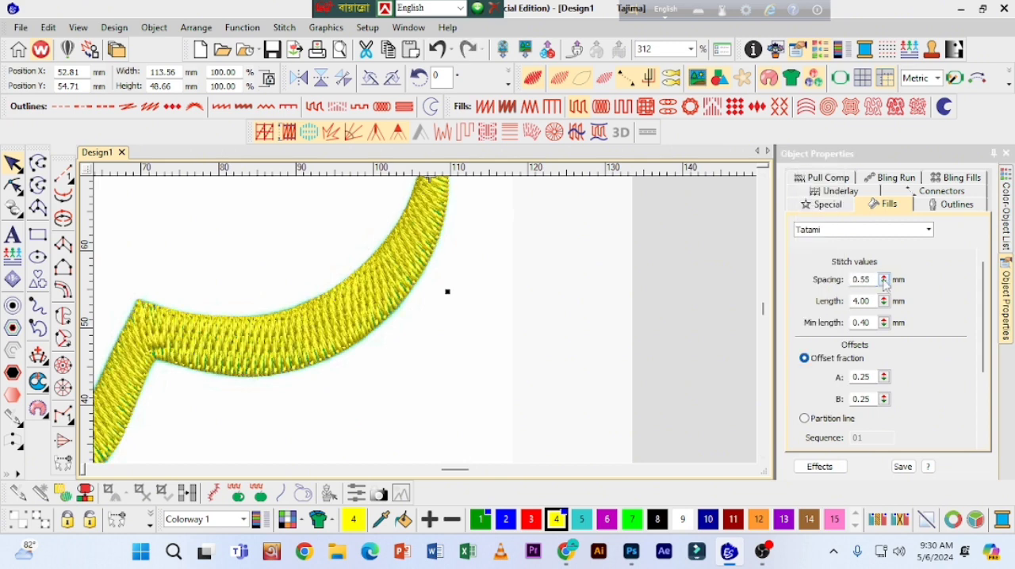
drag(884, 281, 815, 323)
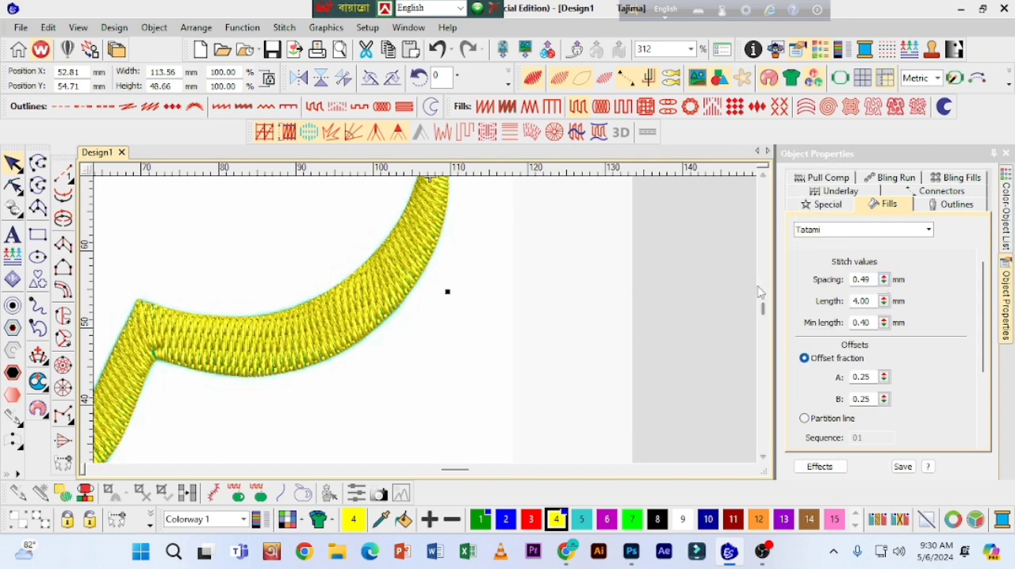
click(884, 281)
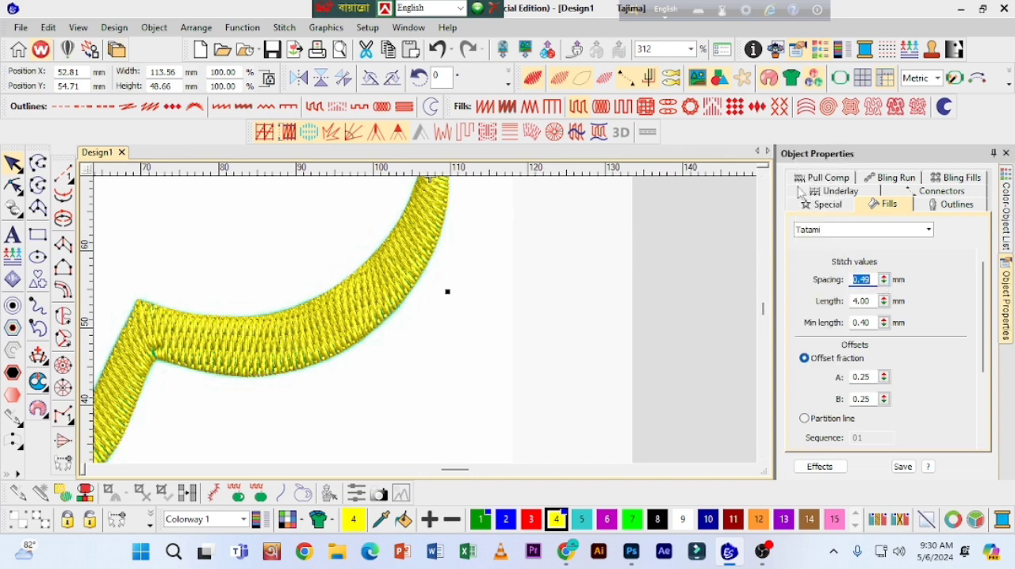
Step: Set the first underlay type of the hat-brim column to Edge run and deselect it
click(842, 194)
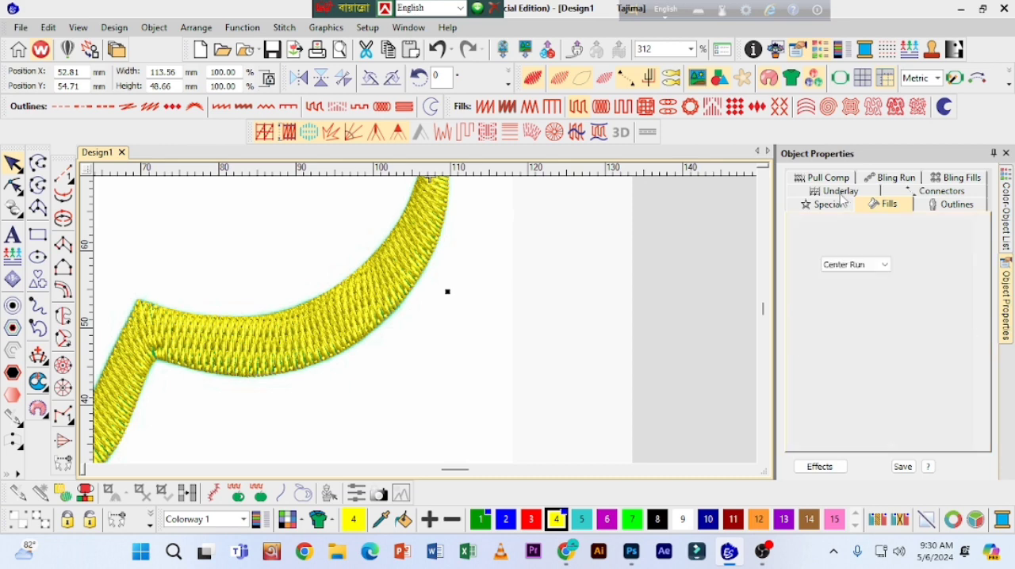
click(841, 267)
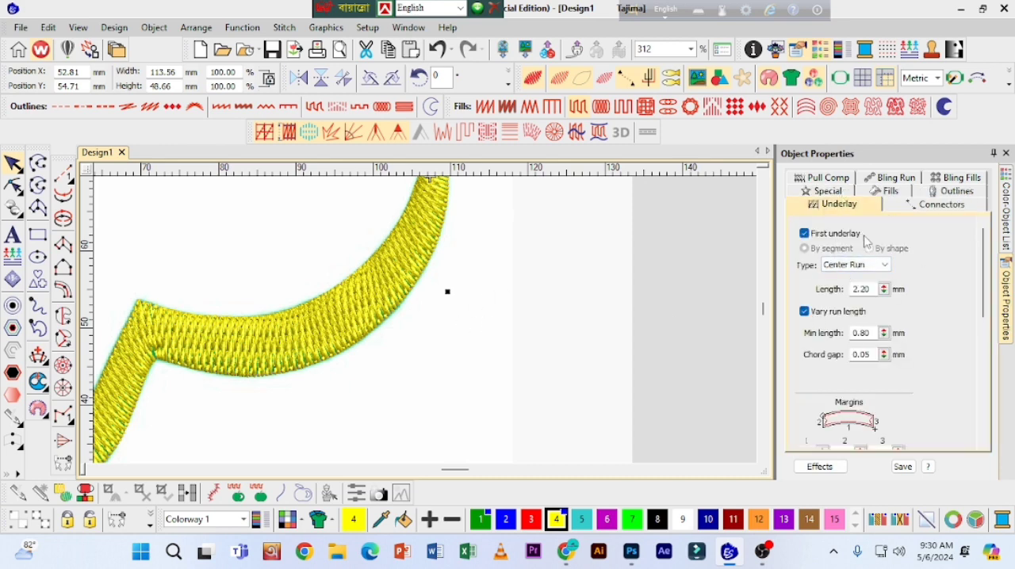
click(872, 266)
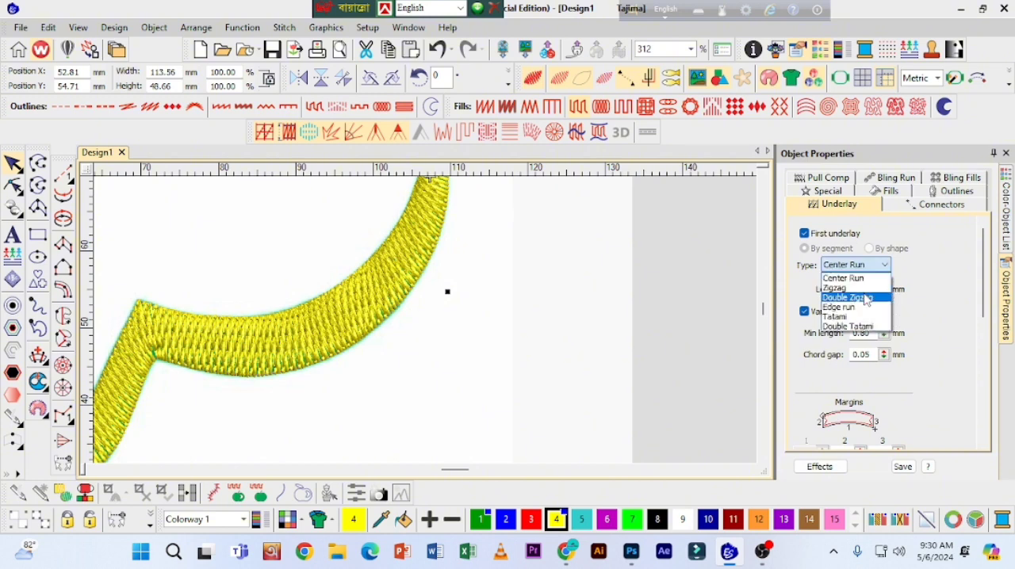
click(854, 308)
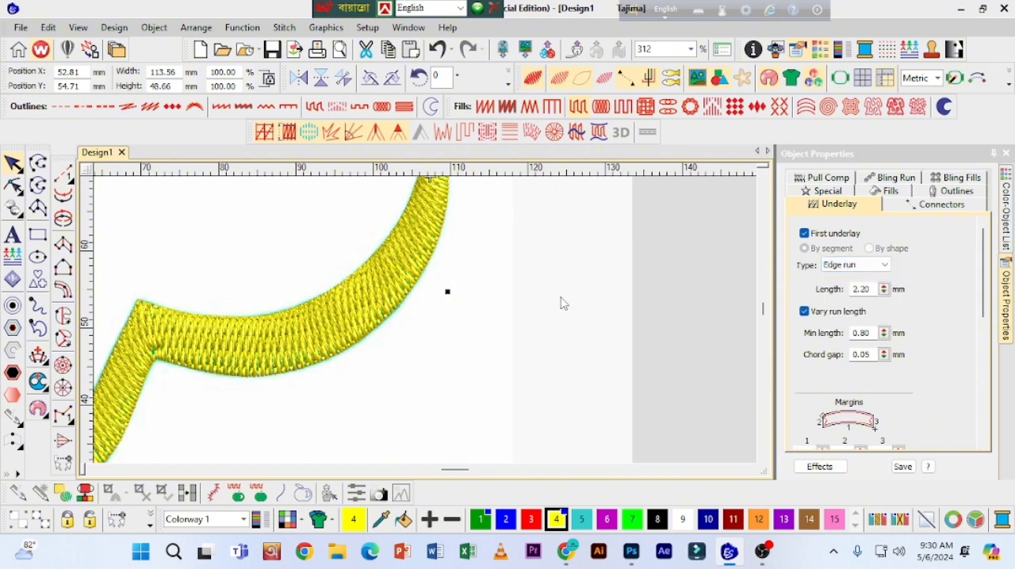
click(546, 298)
Step: Recolour the hat-brim column with green colour 1 and deselect it
scroll(381, 283, down, 2)
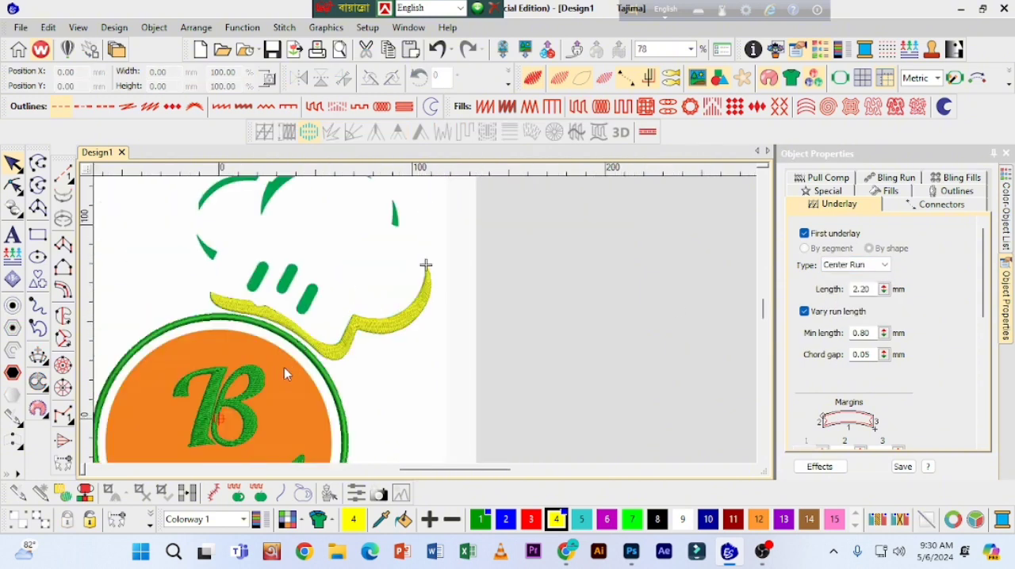
click(380, 337)
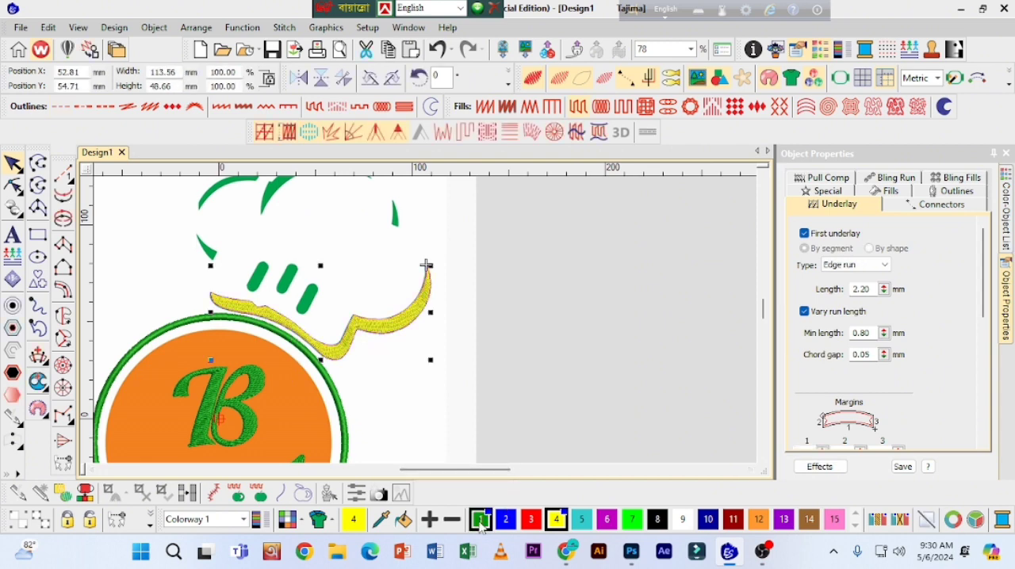
click(600, 294)
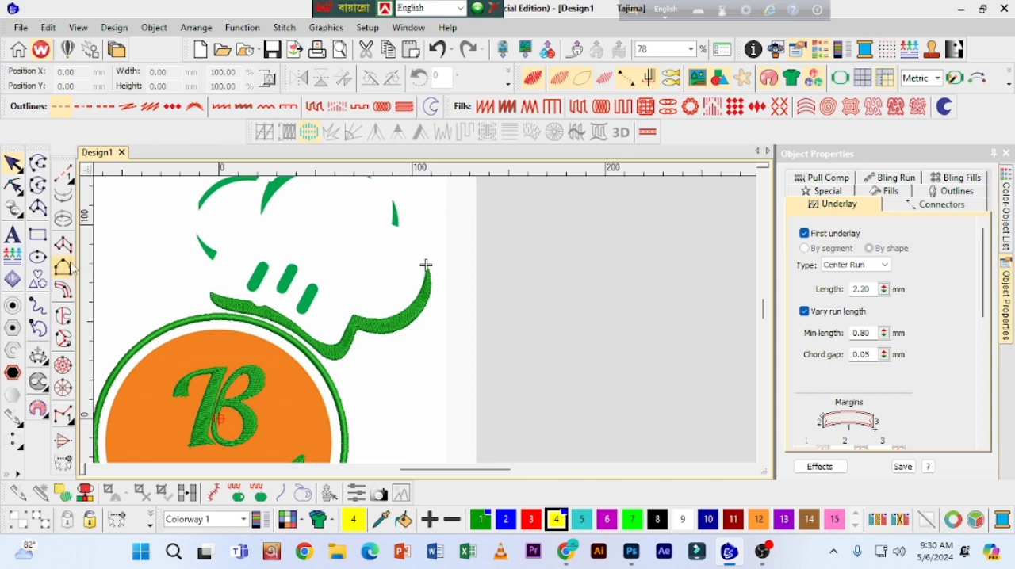
Step: Digitize the slanted bar nearest the brim's dip as a Tatami column in green colour 1, following its rounded ends
click(67, 251)
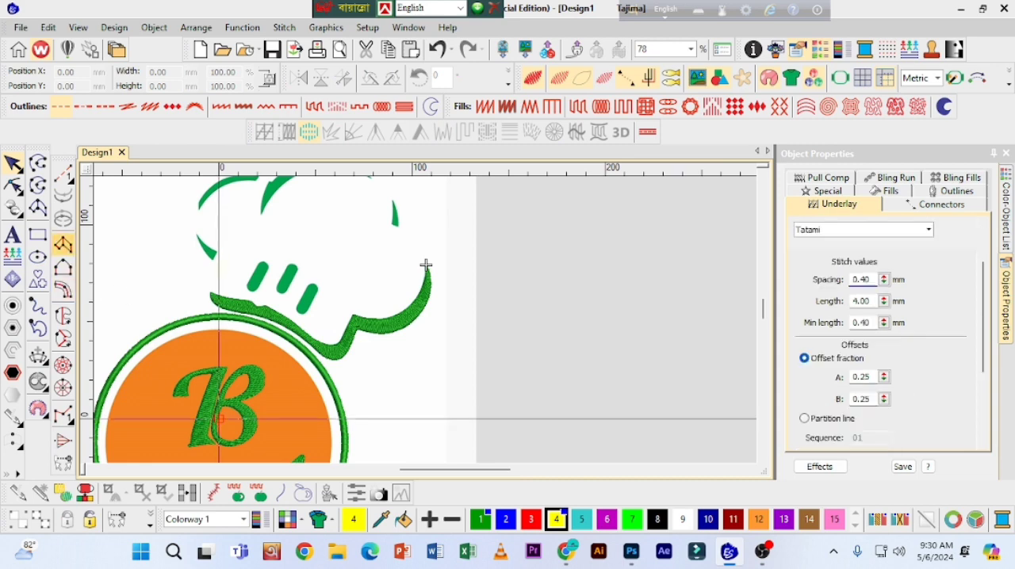
click(482, 520)
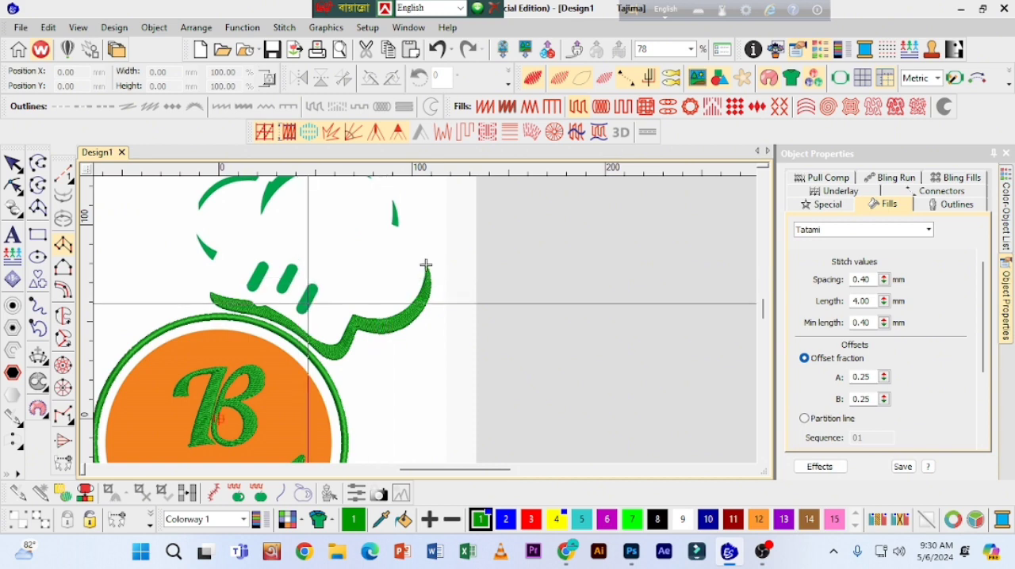
scroll(426, 265, up, 1)
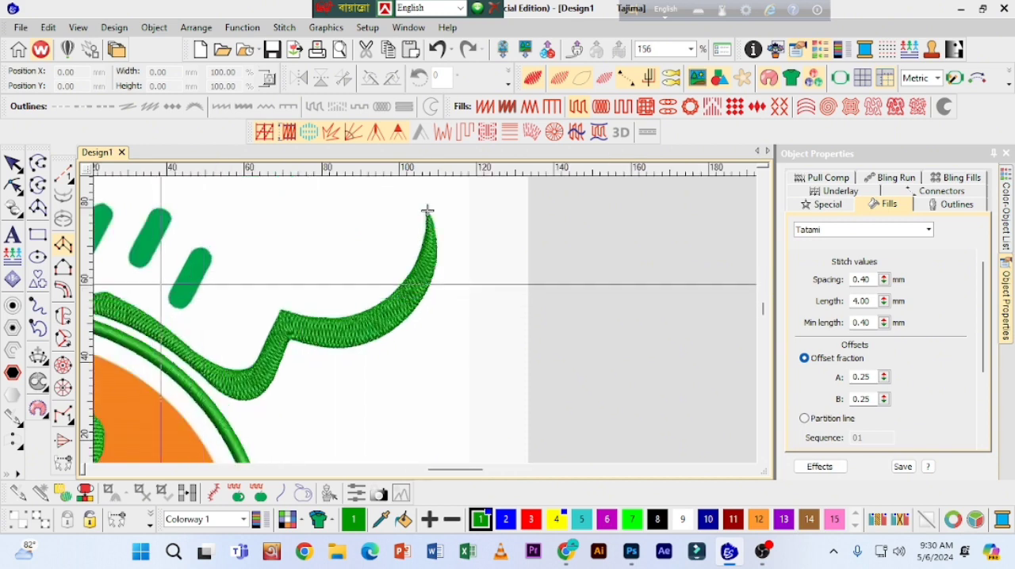
scroll(187, 316, up, 2)
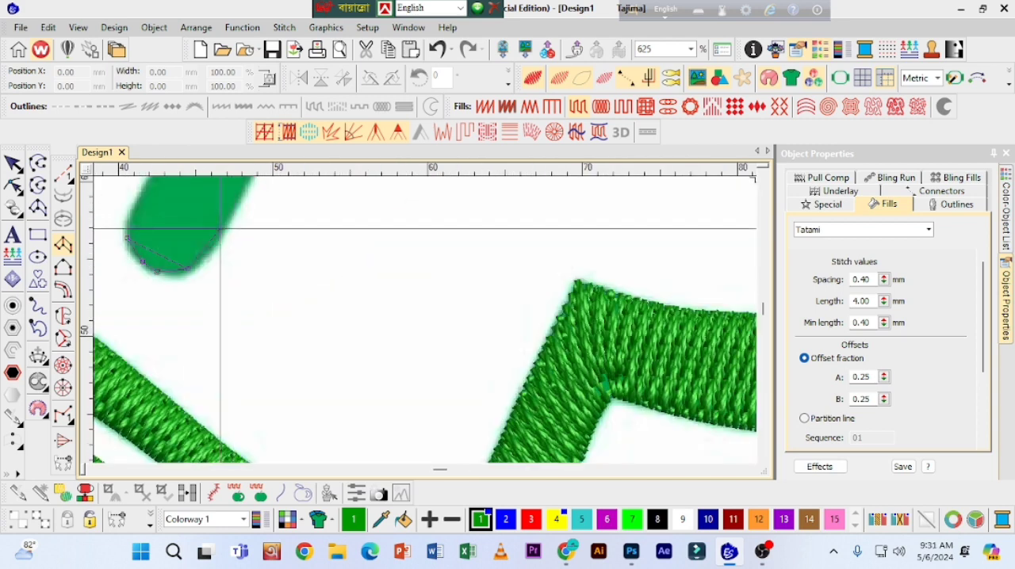
click(143, 198)
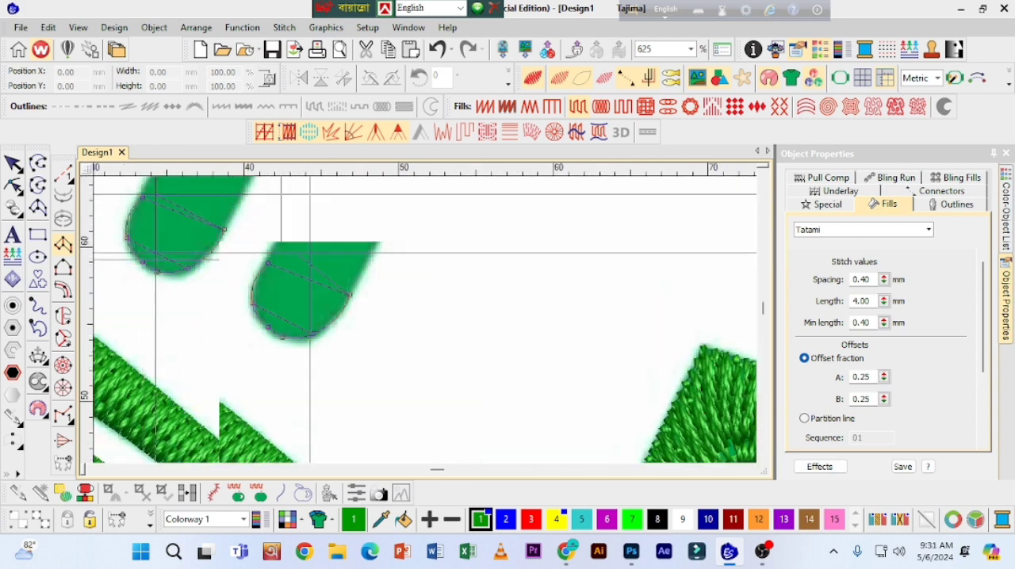
click(379, 239)
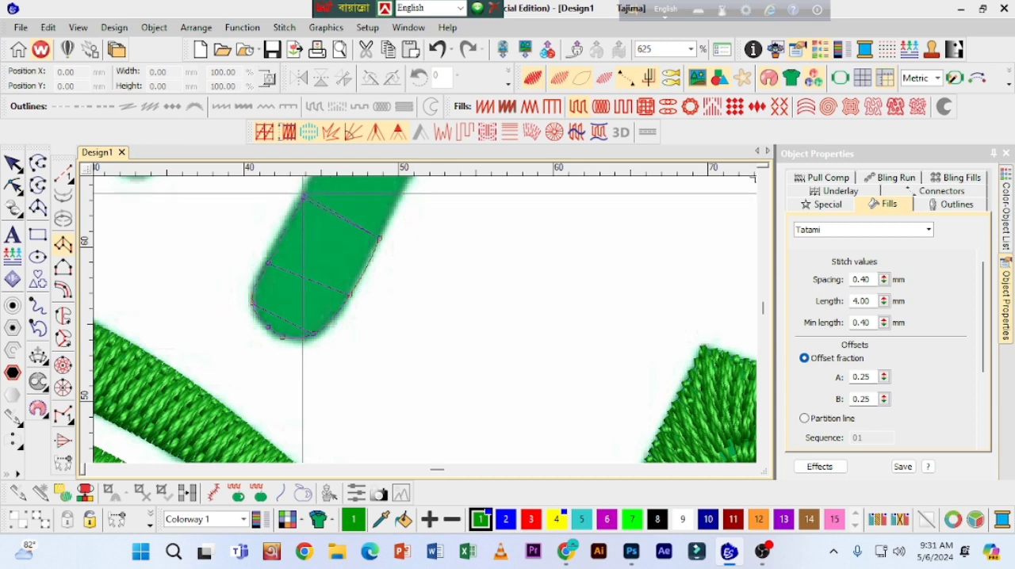
click(304, 198)
click(434, 248)
click(354, 218)
click(429, 276)
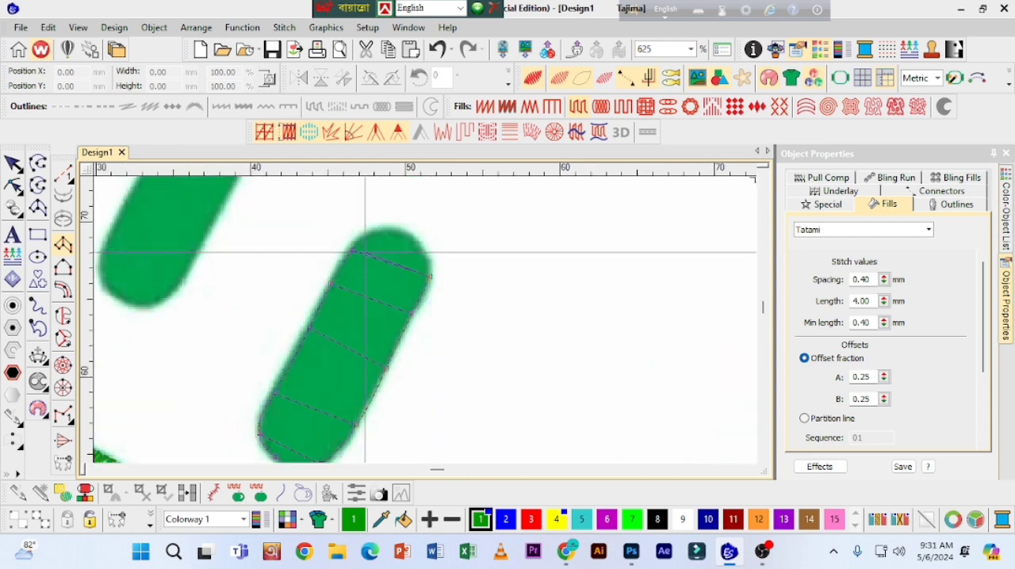
click(353, 248)
key(Return)
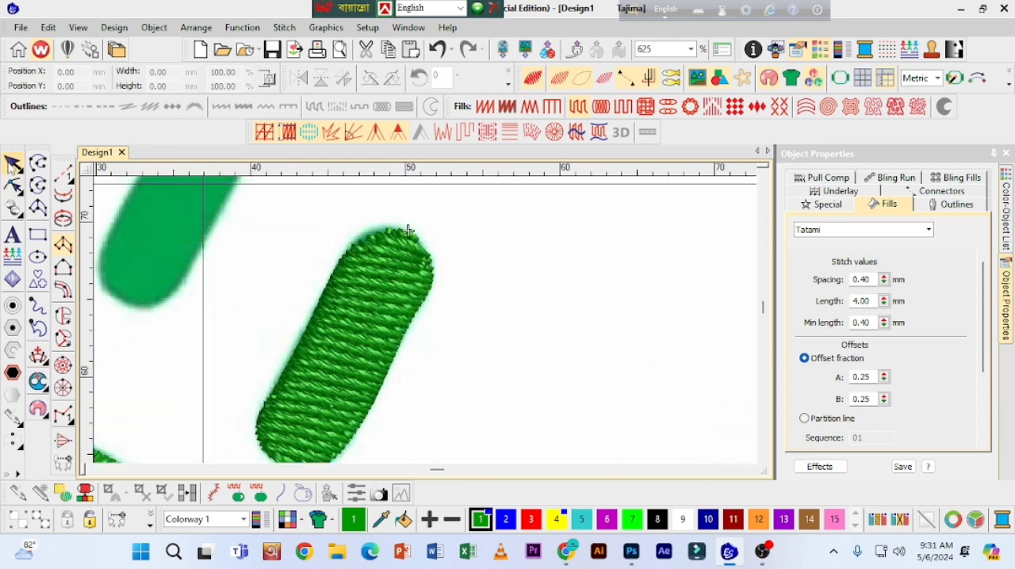
Step: Apply a Satin fill to the new slanted bar and reshape its outline to fit the artwork
click(484, 107)
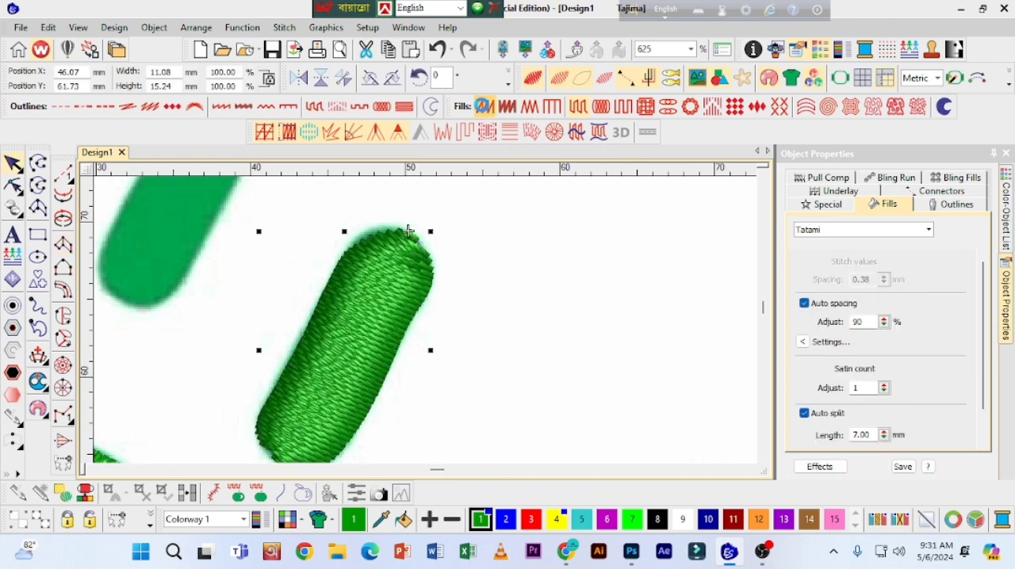
click(13, 187)
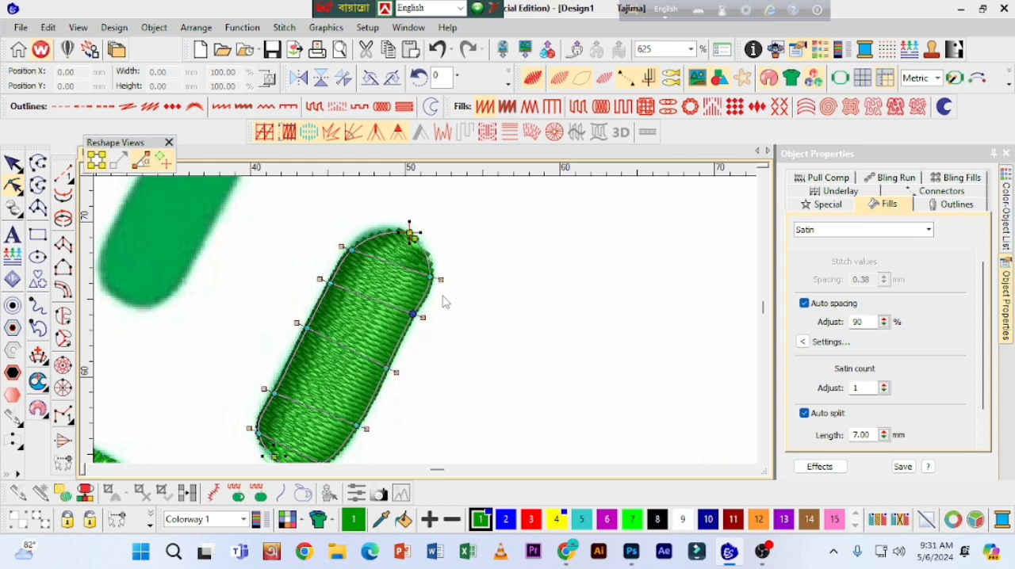
click(763, 460)
key(z)
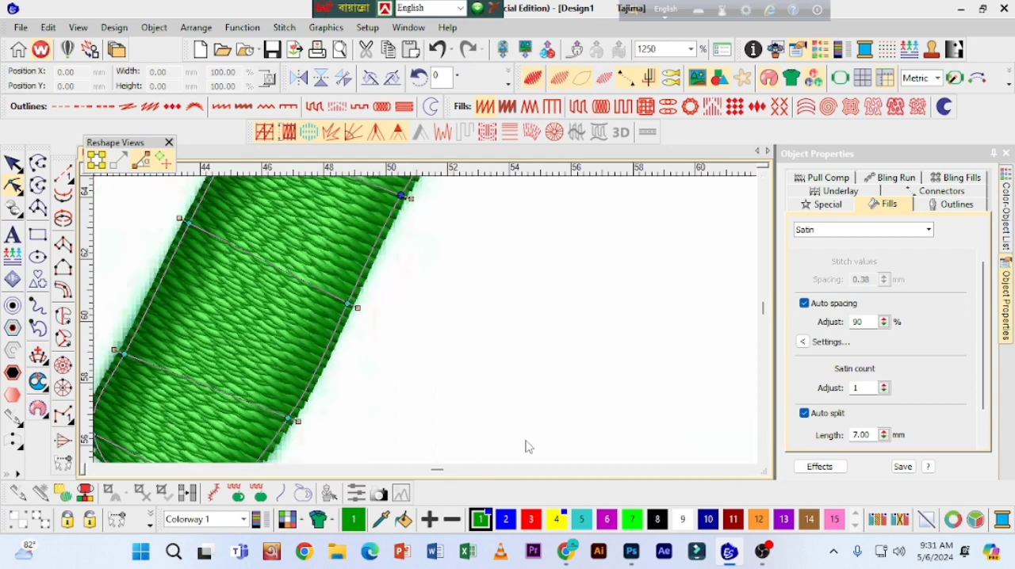
key(shift+z)
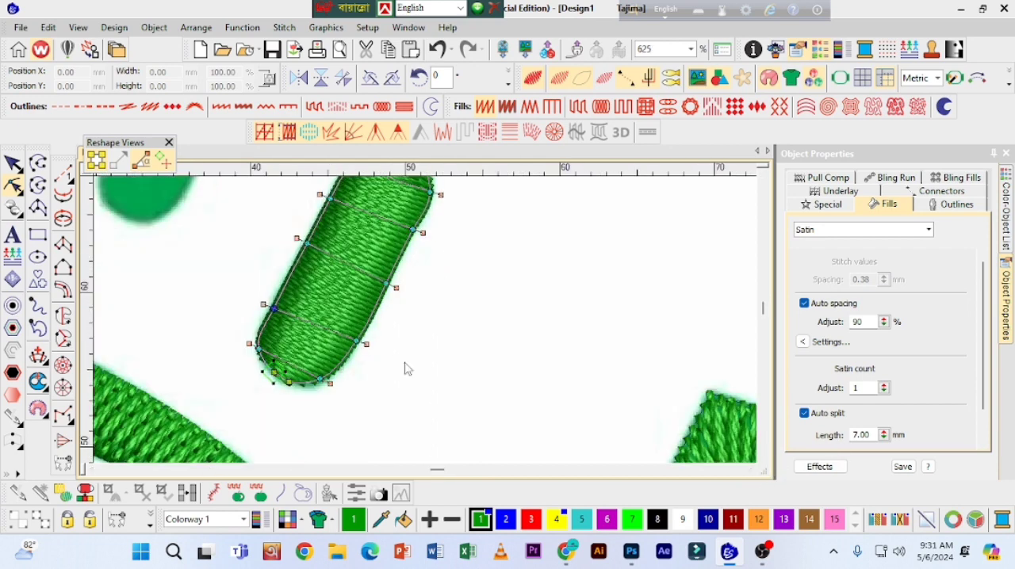
scroll(204, 288, up, 1)
key(Return)
key(Escape)
key(shift+z)
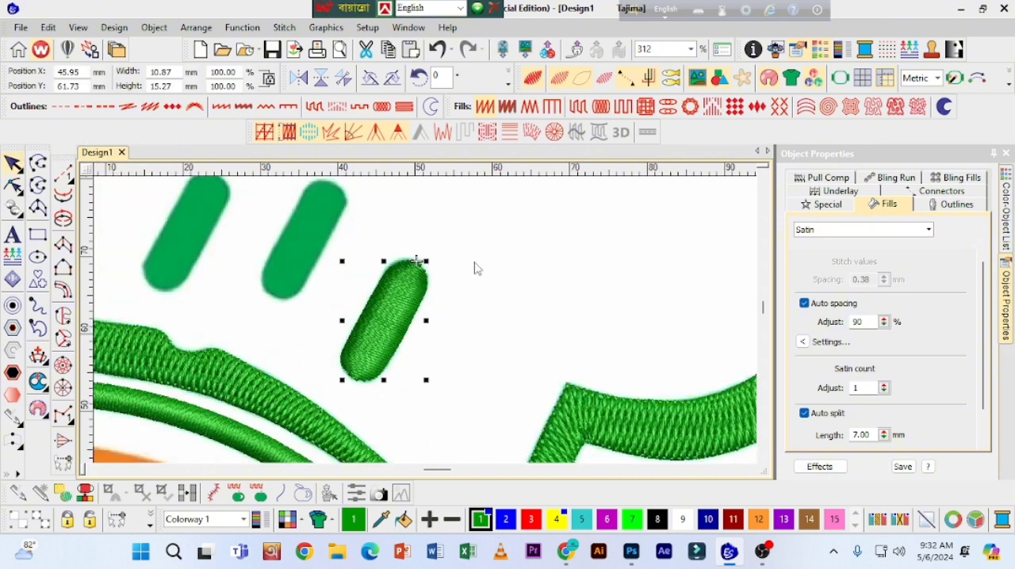
Step: Deselect the stitched bar and measure across its width
click(478, 267)
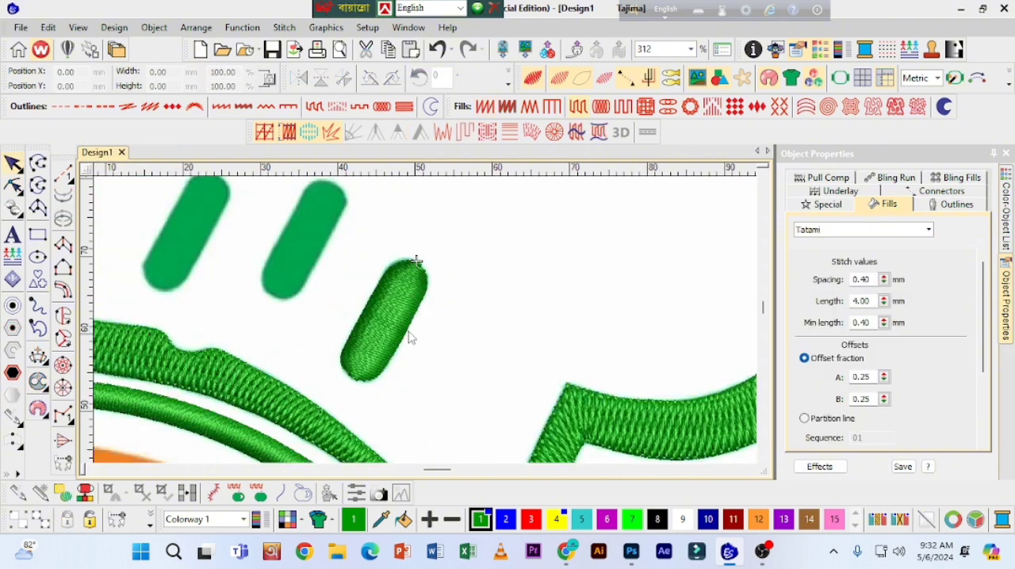
key(m)
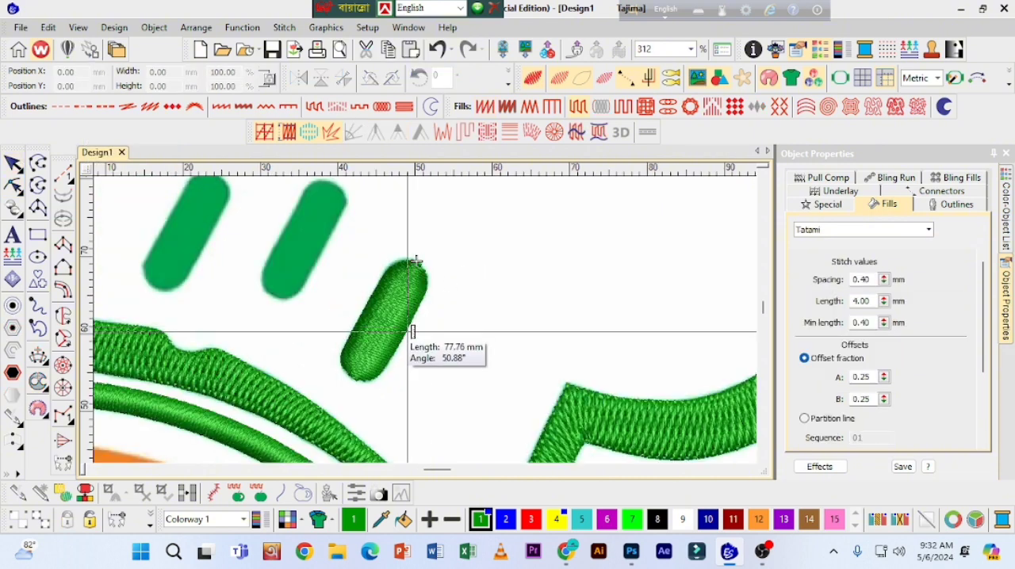
click(411, 331)
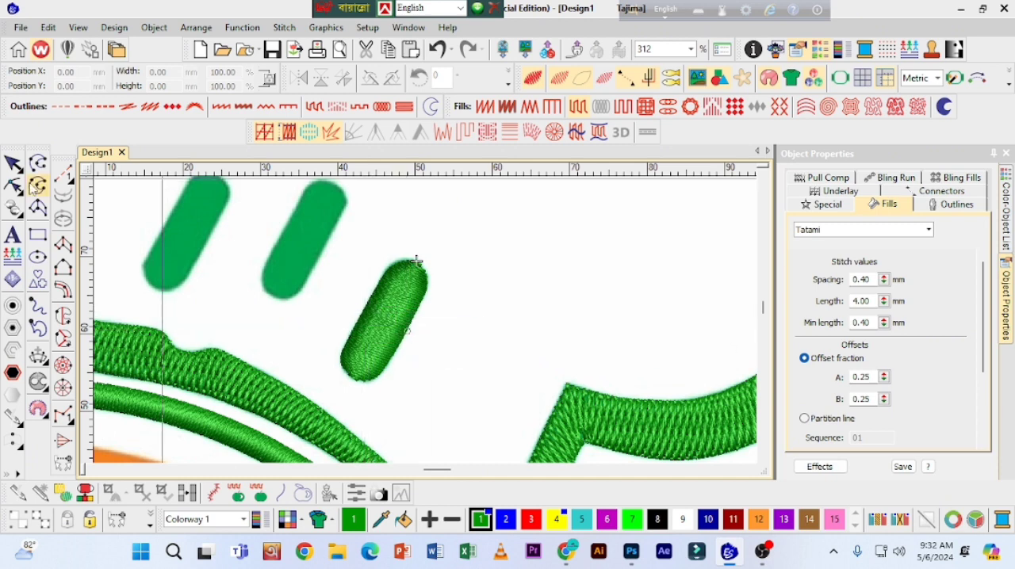
click(14, 164)
Step: Change the slanted bar's fill to Tatami with a stitch spacing of 0.55 mm
click(389, 323)
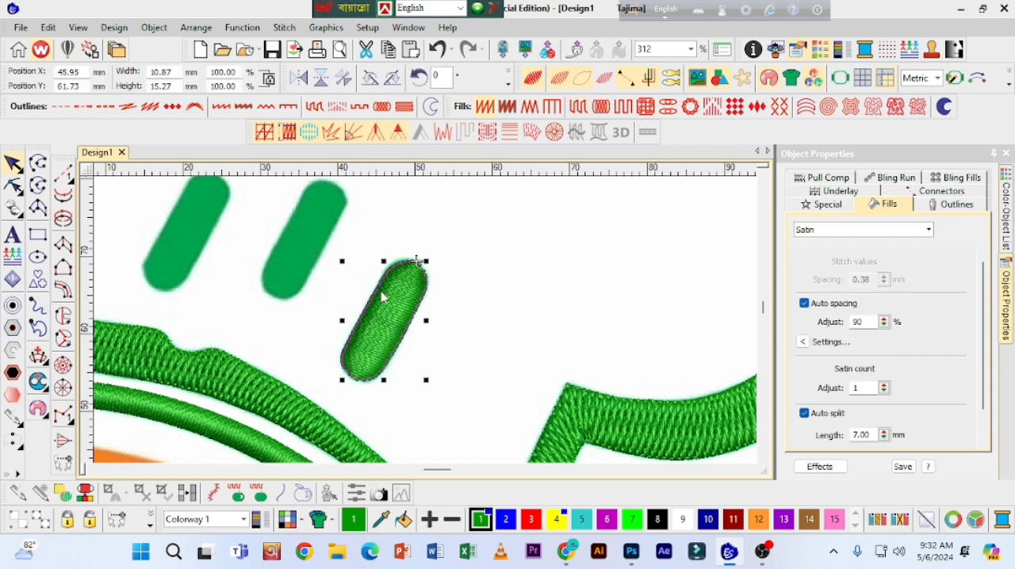
click(578, 109)
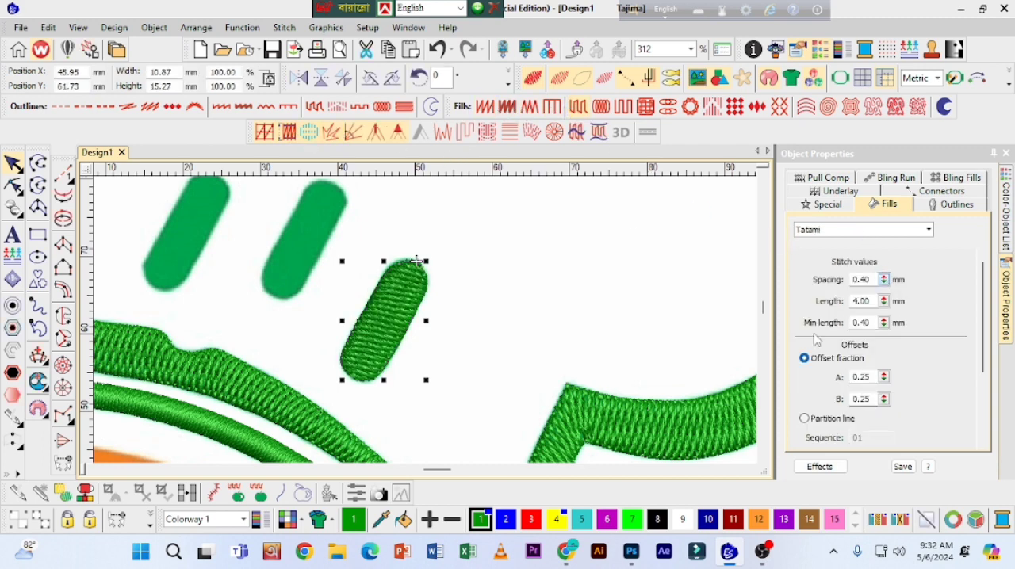
drag(814, 335, 810, 317)
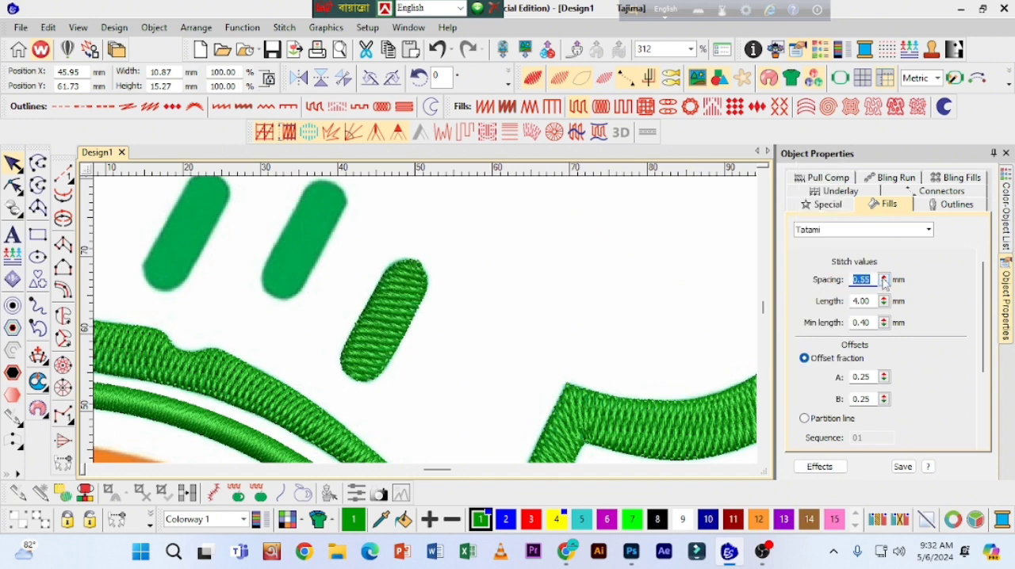
click(884, 277)
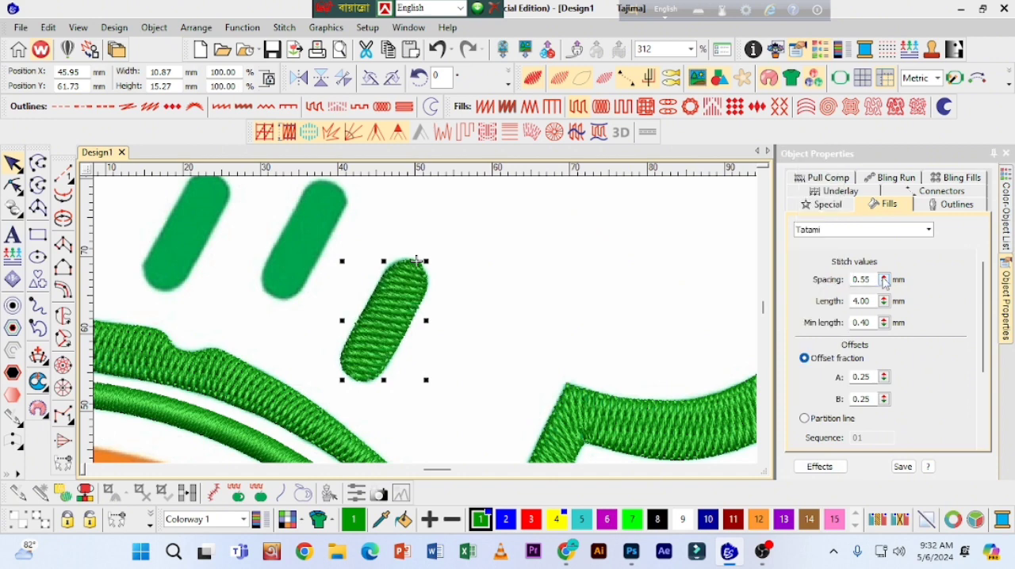
Step: Set the slanted bar's first underlay type to Edge run and deselect the bar
click(851, 196)
click(864, 265)
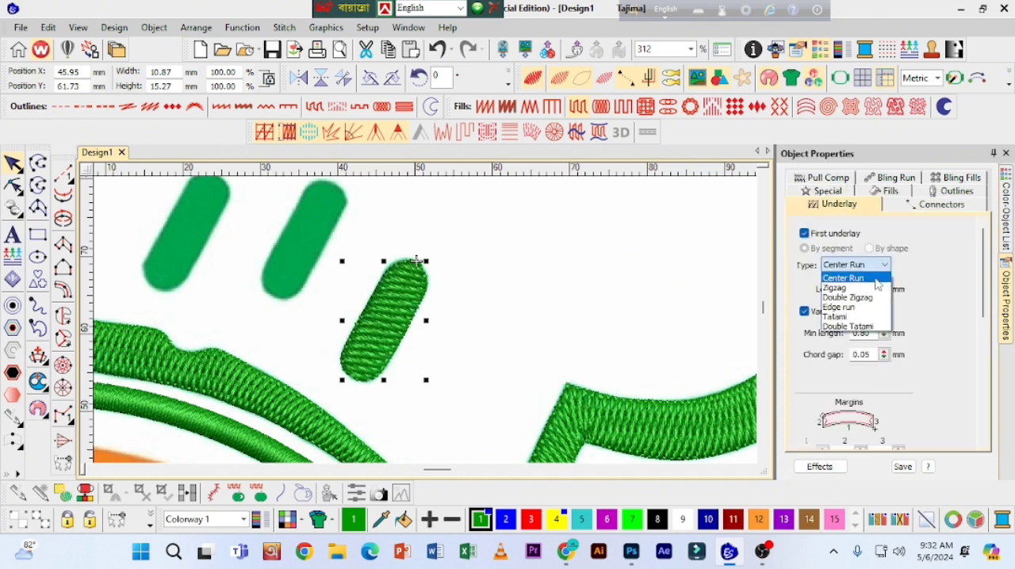
click(847, 308)
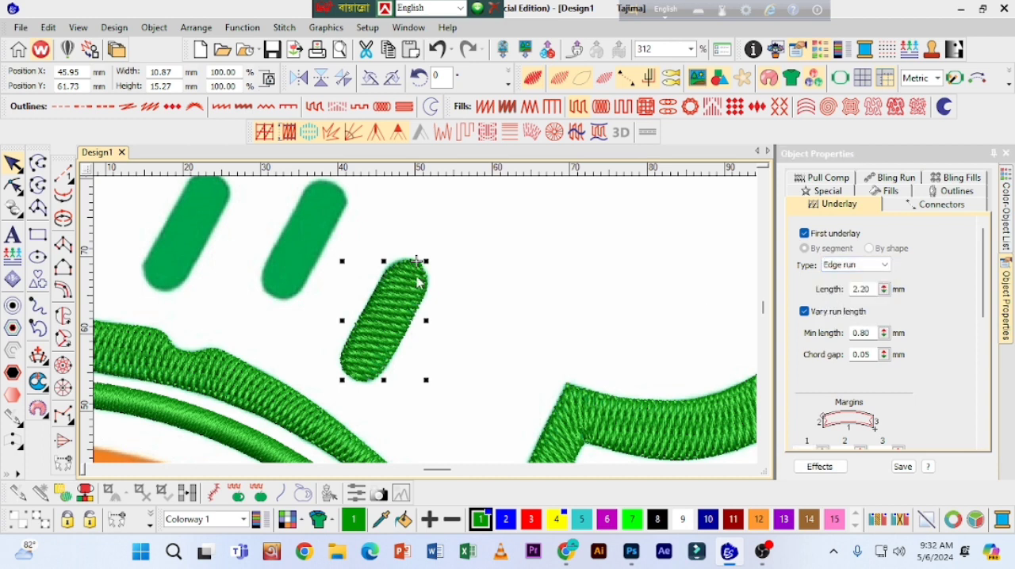
click(384, 252)
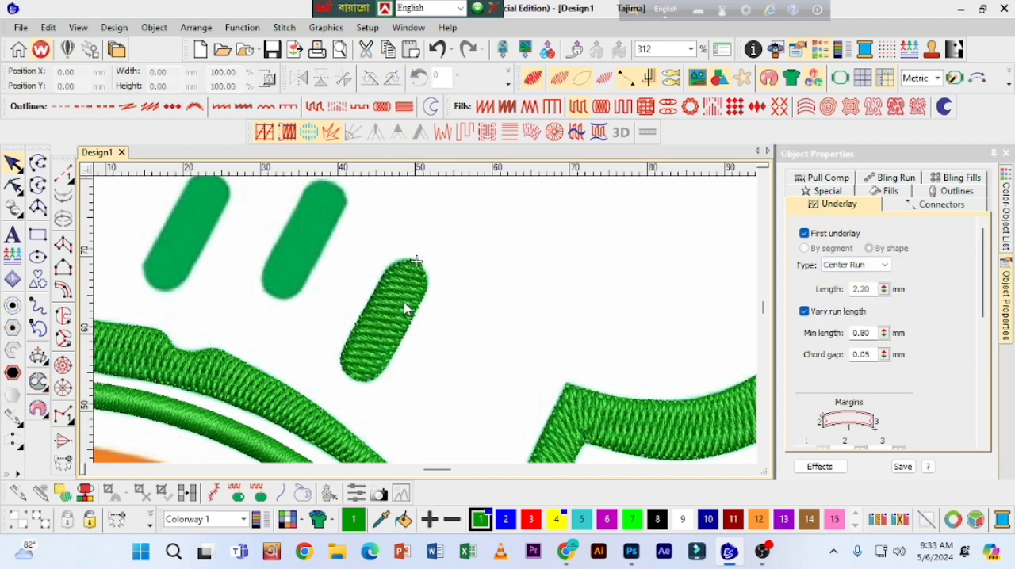
Step: Try shifting the stitched bar off its artwork and undo the move
click(396, 310)
drag(396, 309, 453, 309)
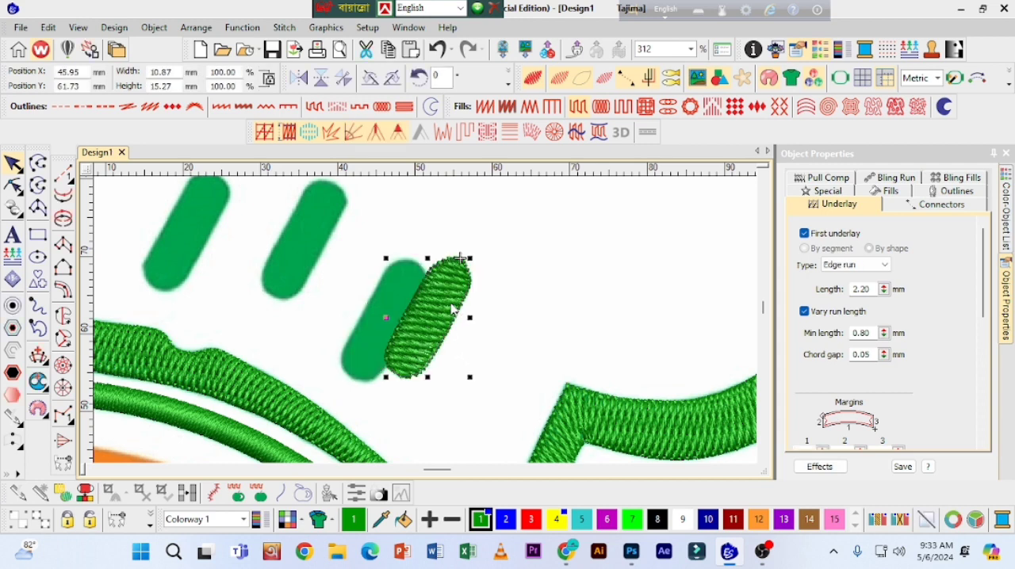
key(ctrl+z)
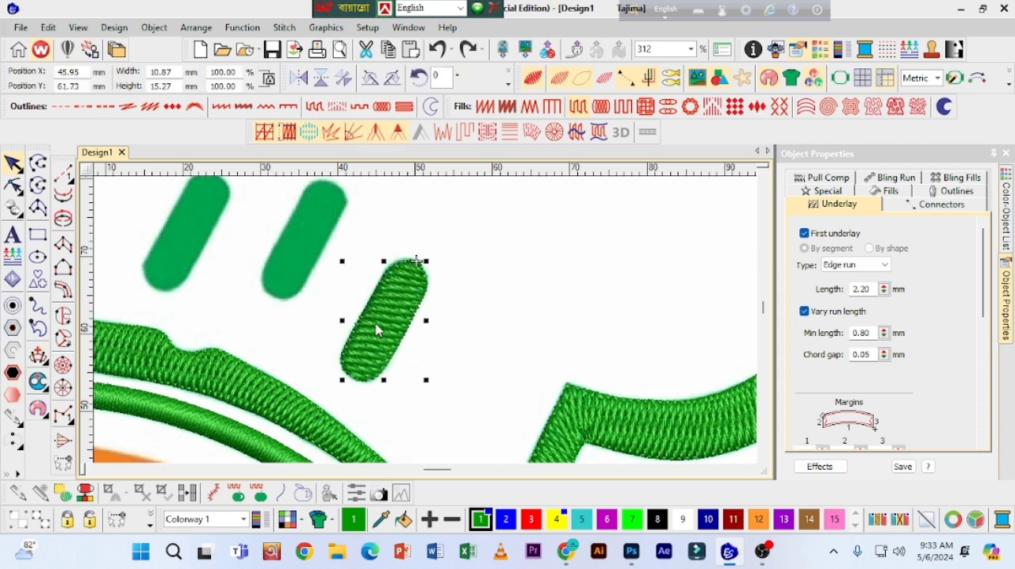
Step: Try placing copies of the stitched bar over the other two slanted bars and undo them
drag(386, 330, 308, 249)
click(767, 168)
drag(346, 210, 343, 207)
drag(317, 261, 199, 250)
key(ctrl+z)
key(ctrl+z)
key(ctrl+z)
Step: Reshape the rounded upper end of the stitched bar to follow the artwork edge
key(z)
key(z)
key(h)
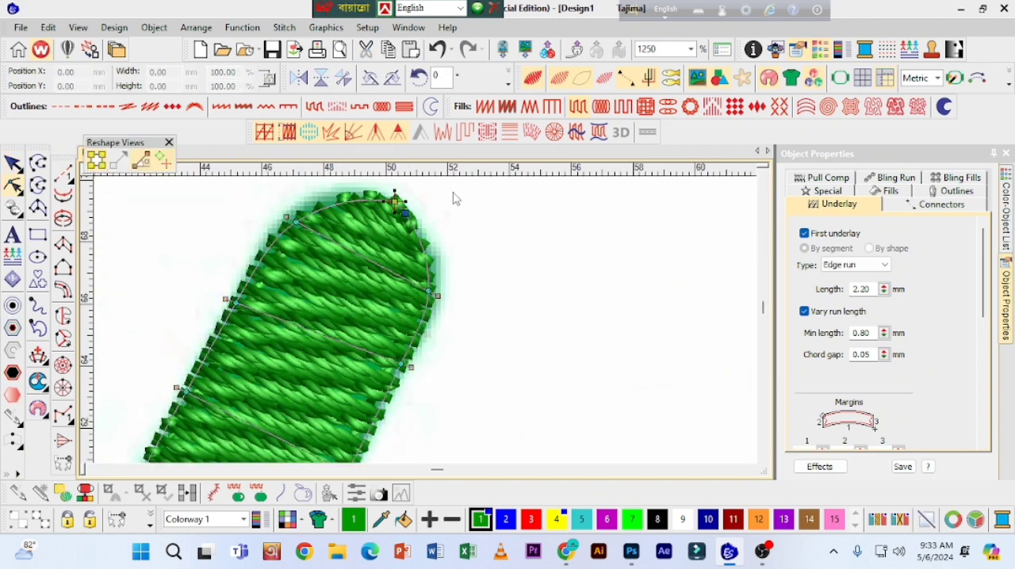
key(Escape)
key(shift+z)
key(shift+z)
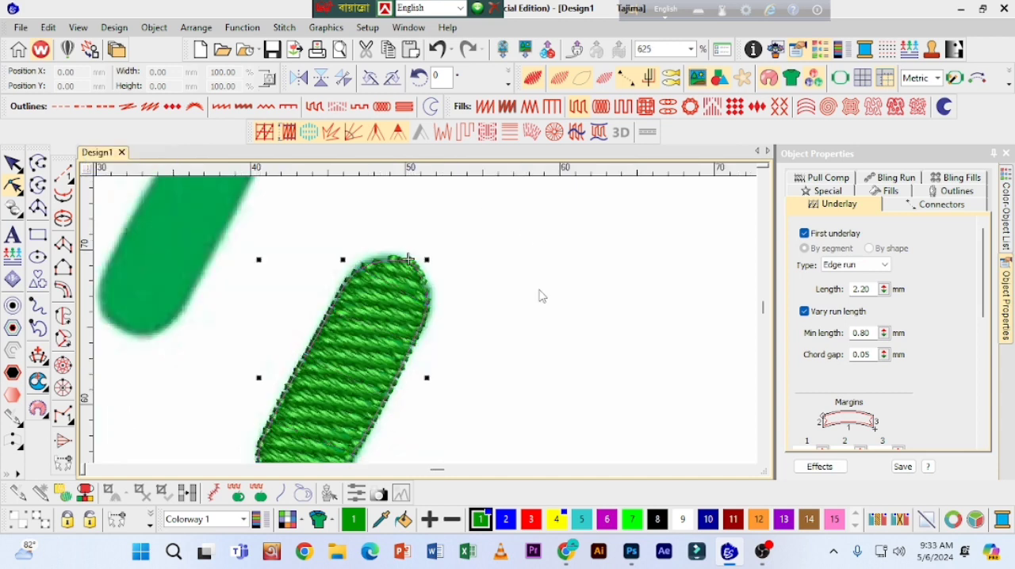
Step: Duplicate the stitched bar onto the middle and leftmost slanted bars, resizing the middle copy to about 10.57 by 15.43 mm
drag(391, 332, 311, 253)
drag(309, 260, 189, 251)
click(299, 266)
drag(348, 209, 346, 208)
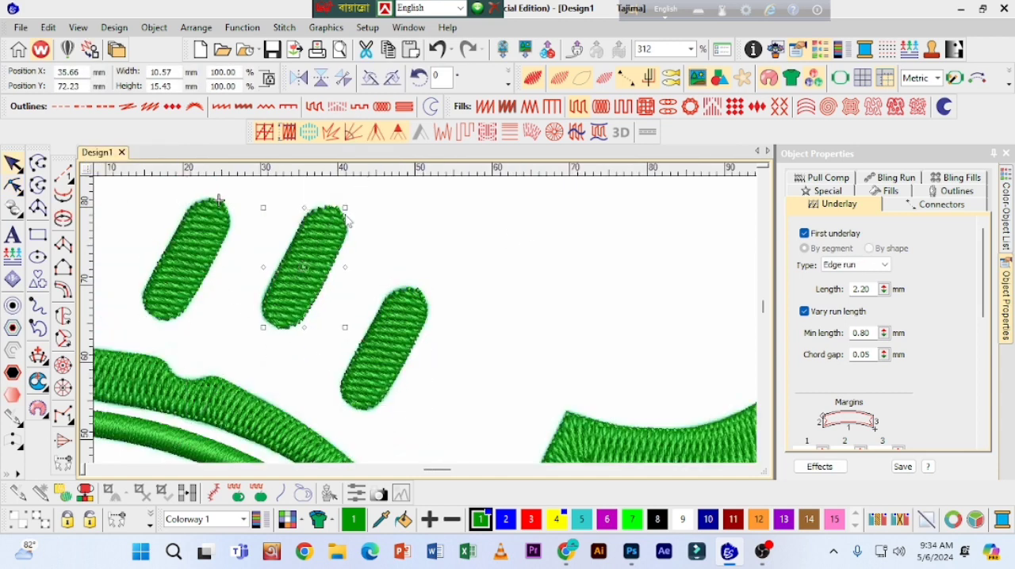
key(Escape)
Step: Digitize the small tapered stroke above the brim's left end as a column, give it a Satin fill and select it
key(shift+z)
key(shift+z)
key(z)
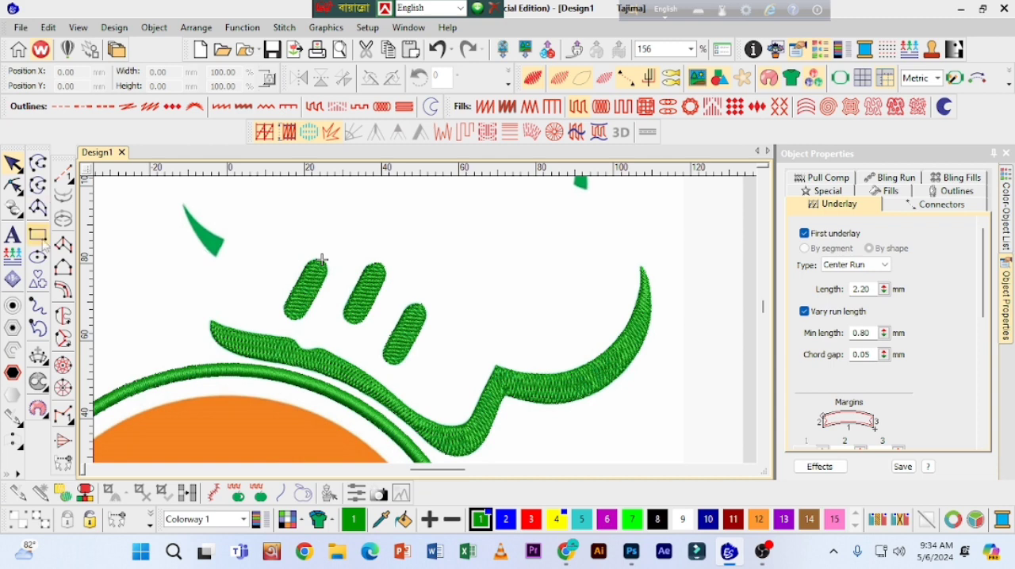
click(64, 244)
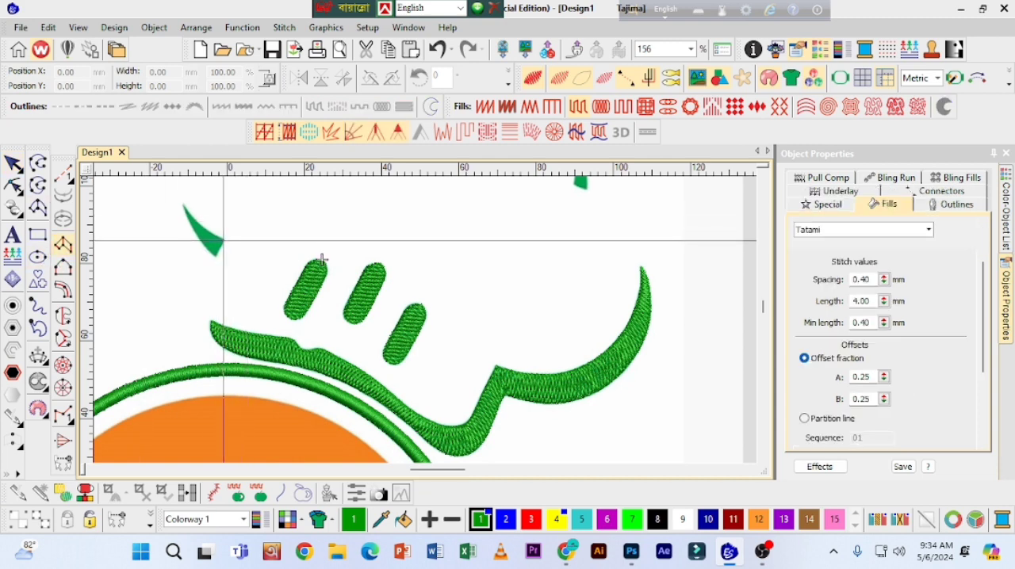
click(223, 240)
key(z)
key(z)
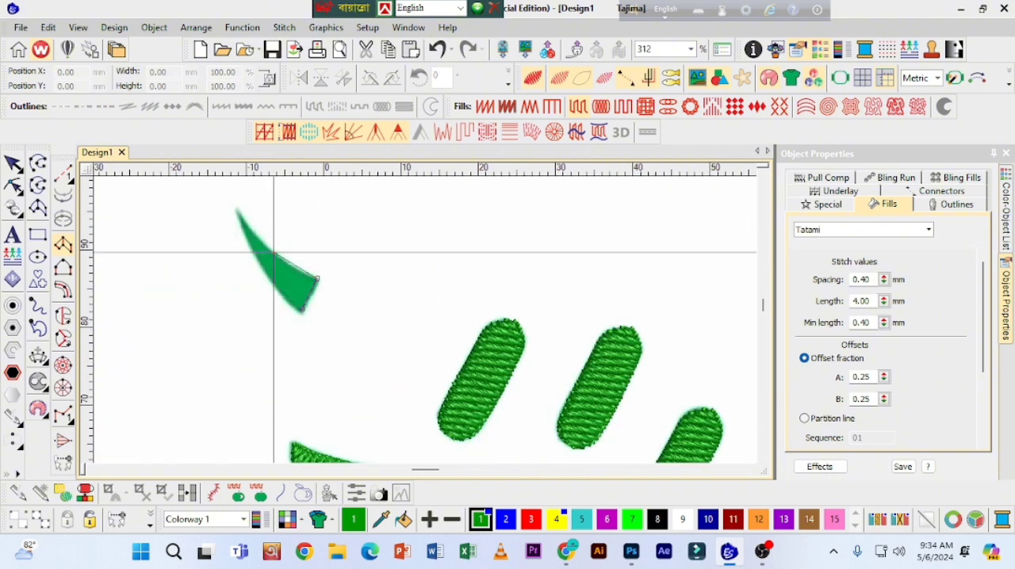
key(shift+z)
key(shift+z)
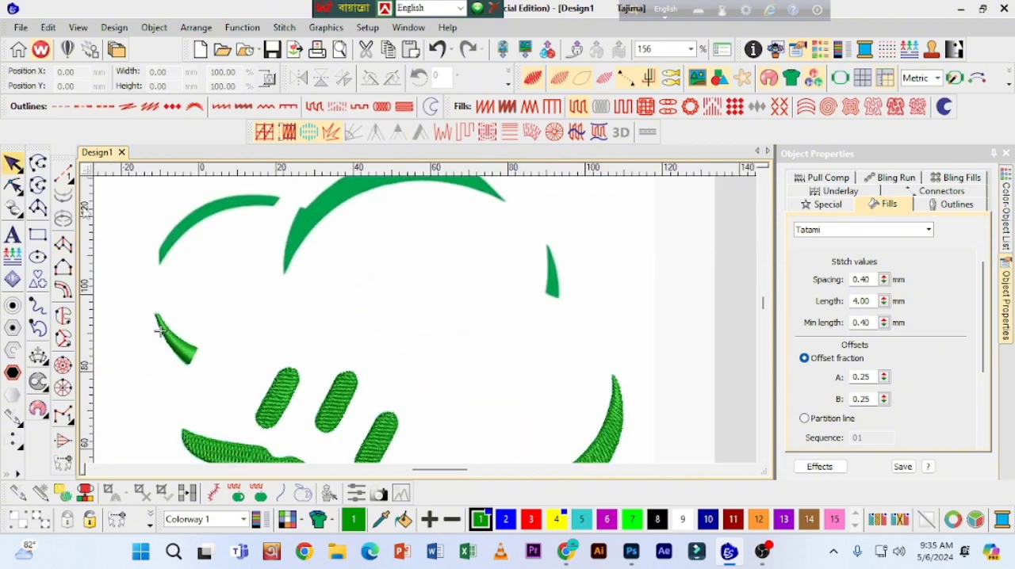
key(Return)
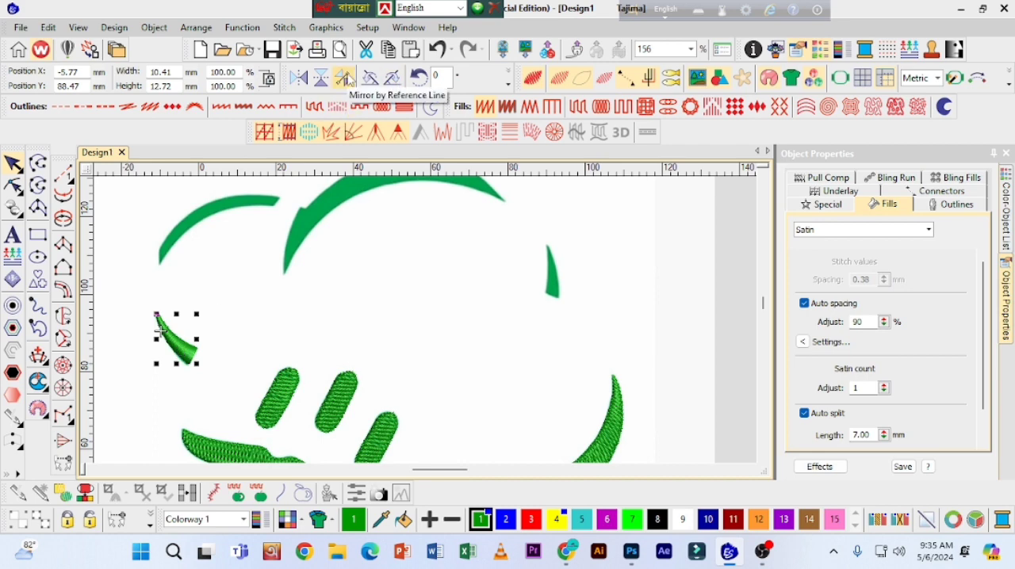
Step: Mirror a copy of the tapered satin stroke across a vertical reference line and place it over the hat's small right-hand stroke
click(347, 79)
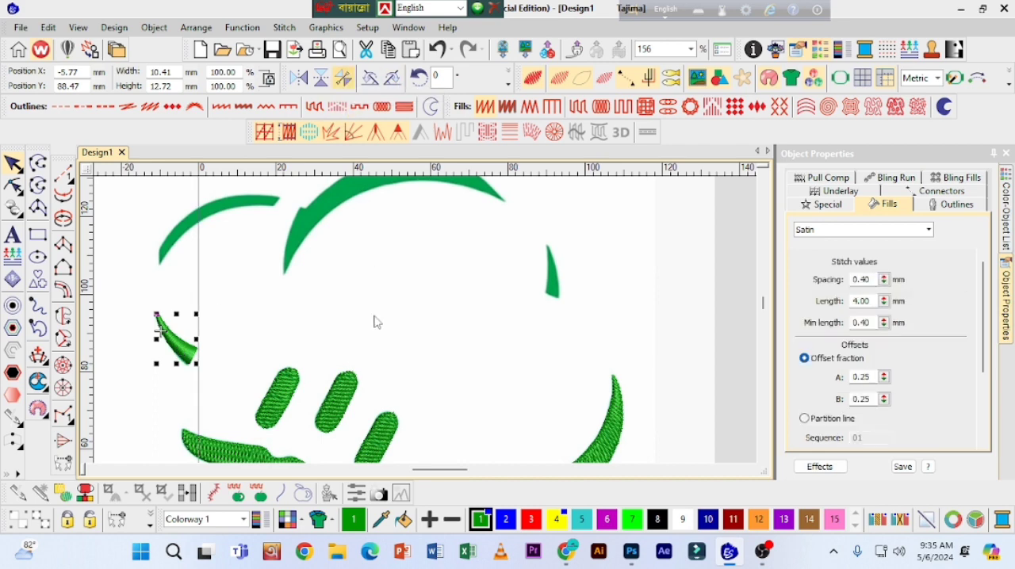
click(360, 420)
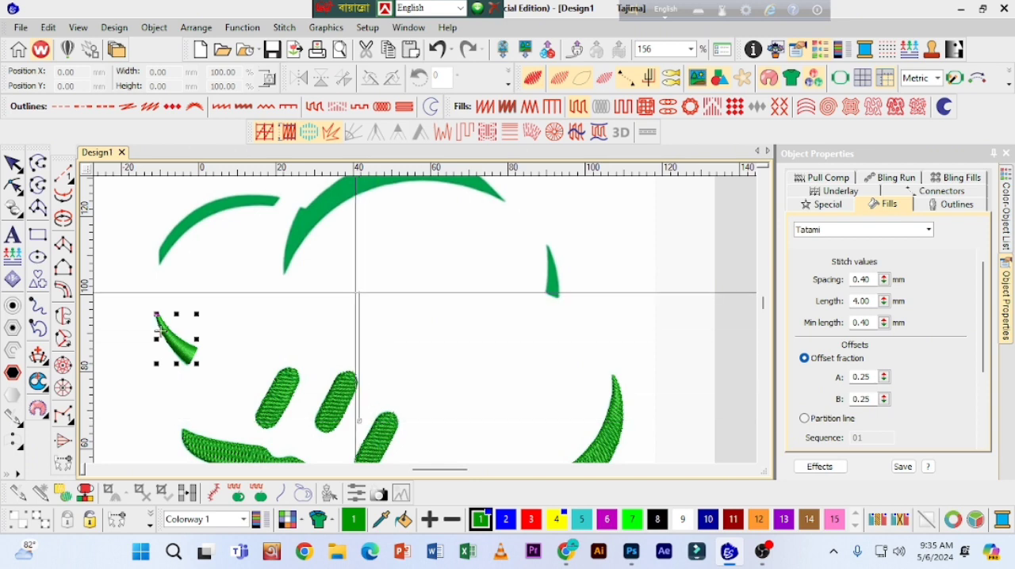
ctrl+click(344, 281)
drag(543, 339, 572, 270)
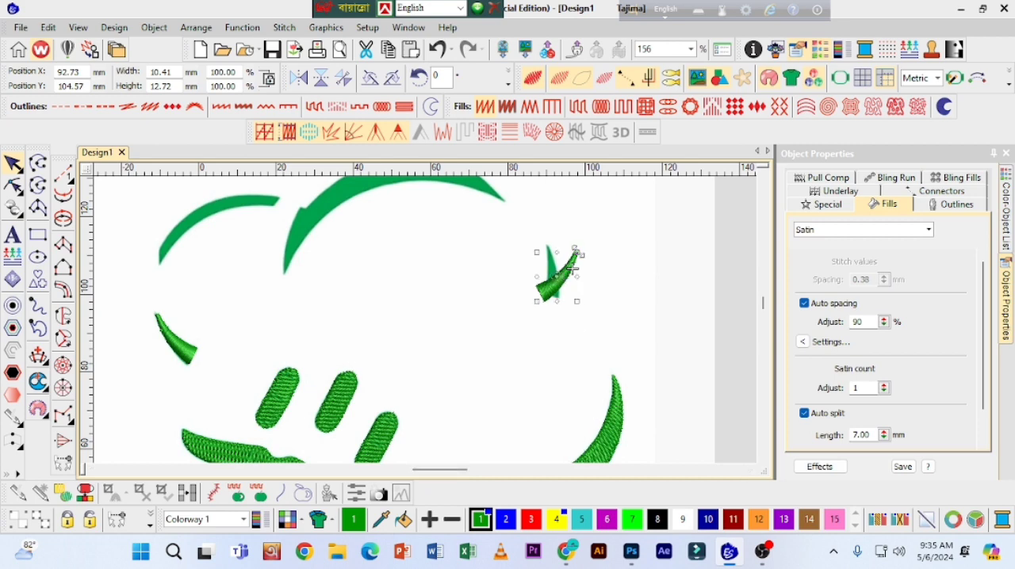
Step: Rotate, resize and move the mirrored stroke to fit the artwork at about 4.43 by 14.22 mm, and deselect it
drag(577, 252, 561, 245)
scroll(579, 262, up, 1)
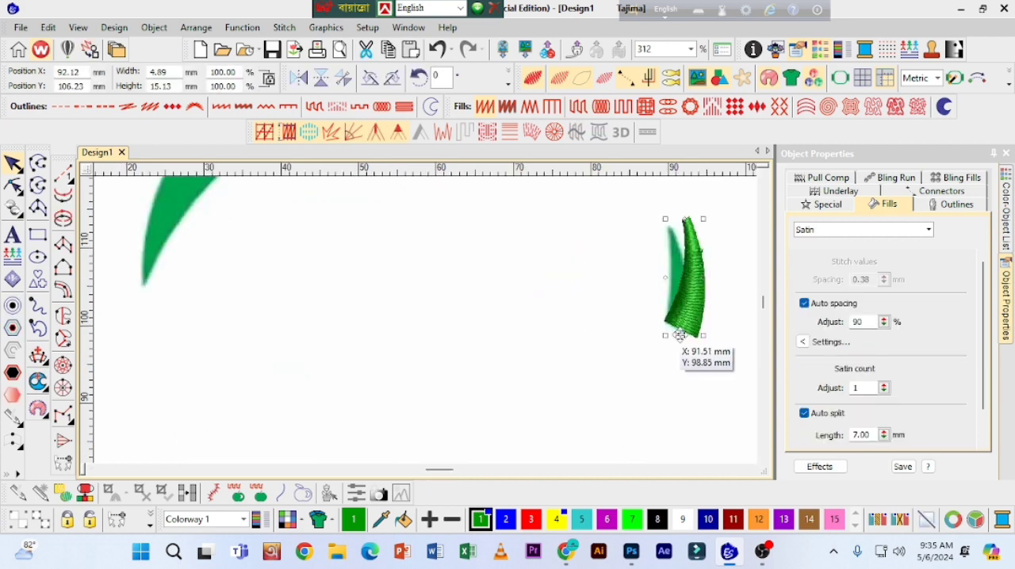
drag(703, 221, 679, 223)
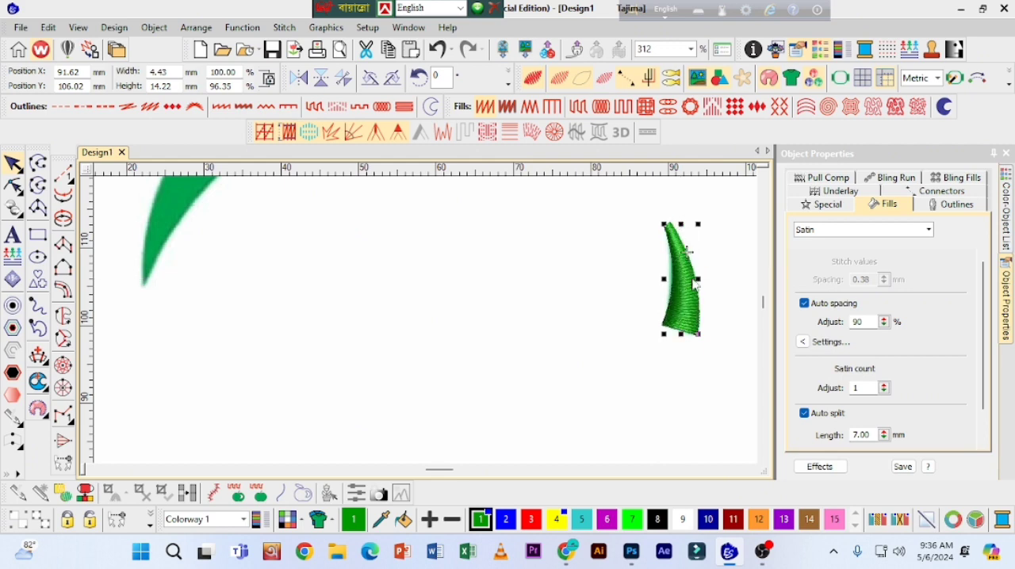
key(shift+z)
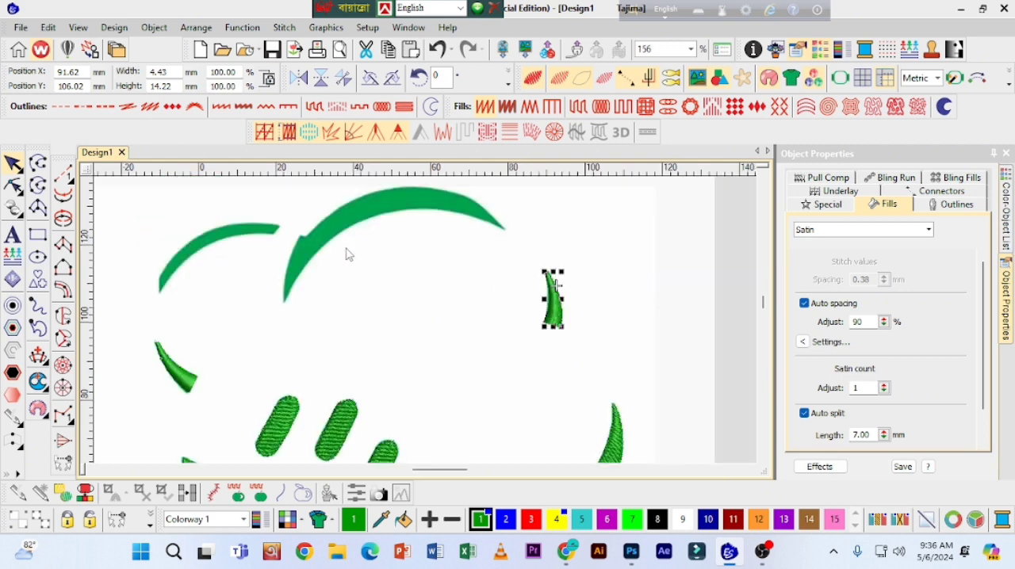
key(shift+z)
key(Escape)
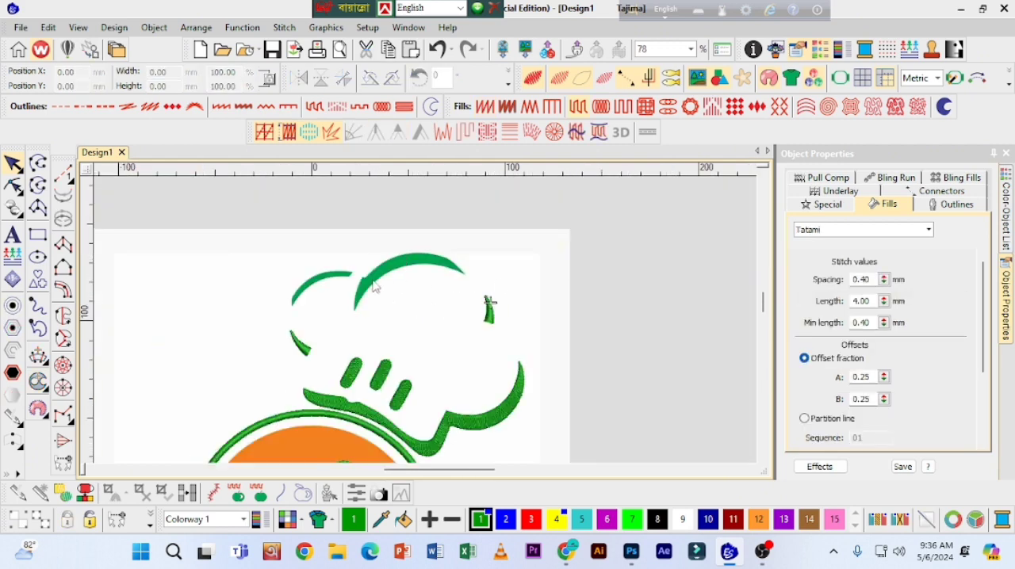
Step: Prepare a Column A object with a Satin fill, auto spacing off and a stitch spacing of 0.49 mm
click(65, 246)
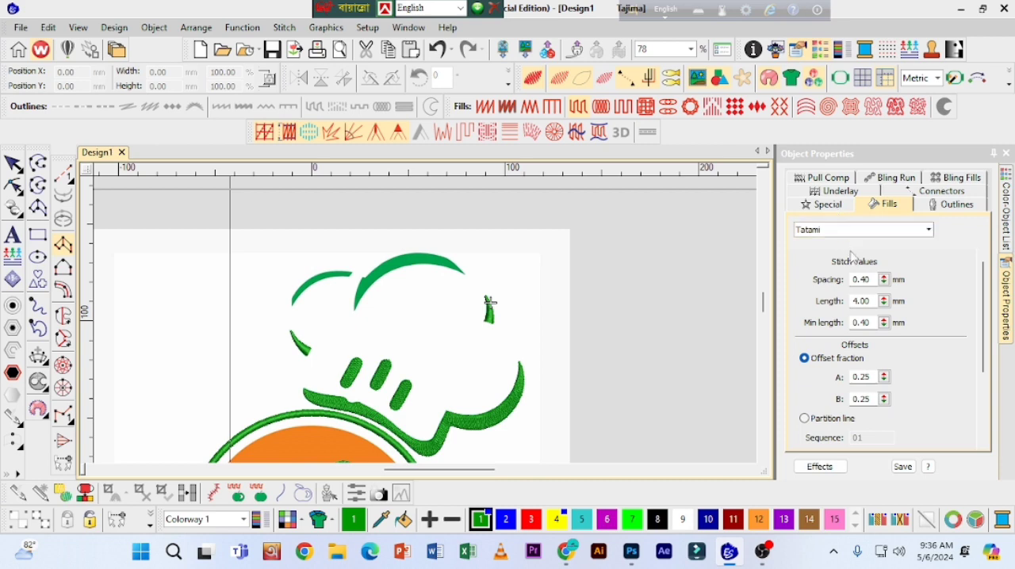
click(485, 108)
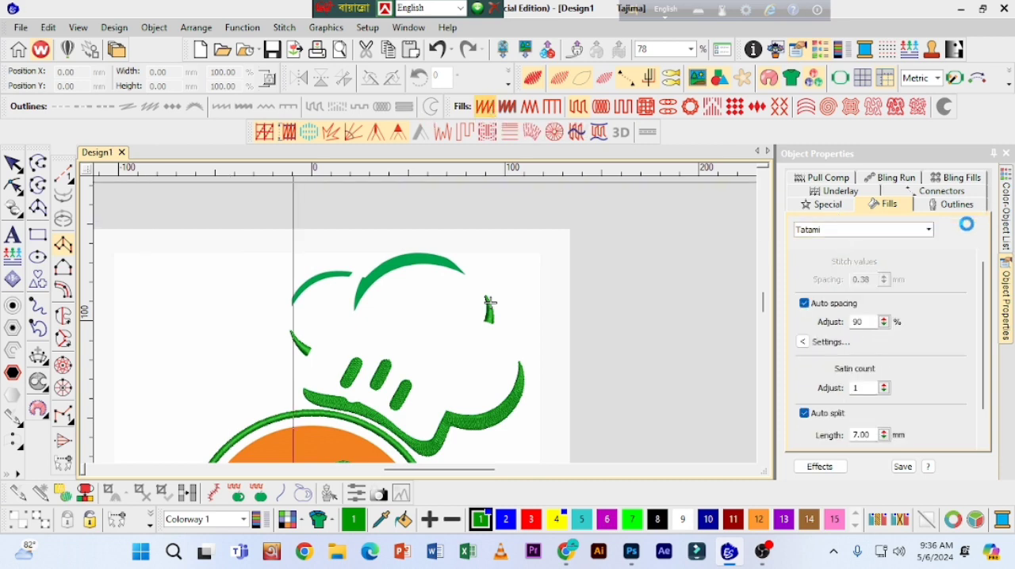
click(807, 306)
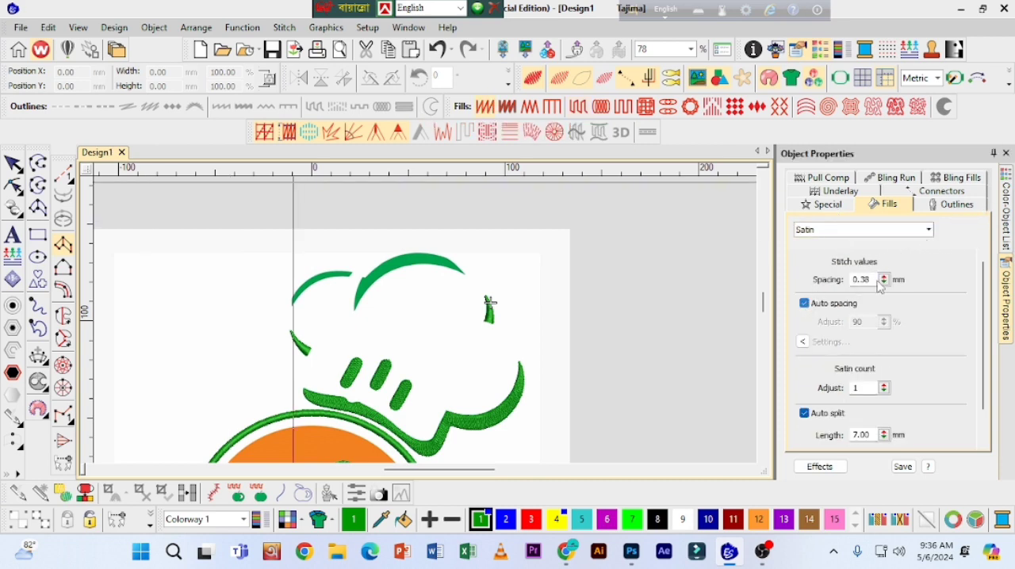
drag(883, 280, 814, 329)
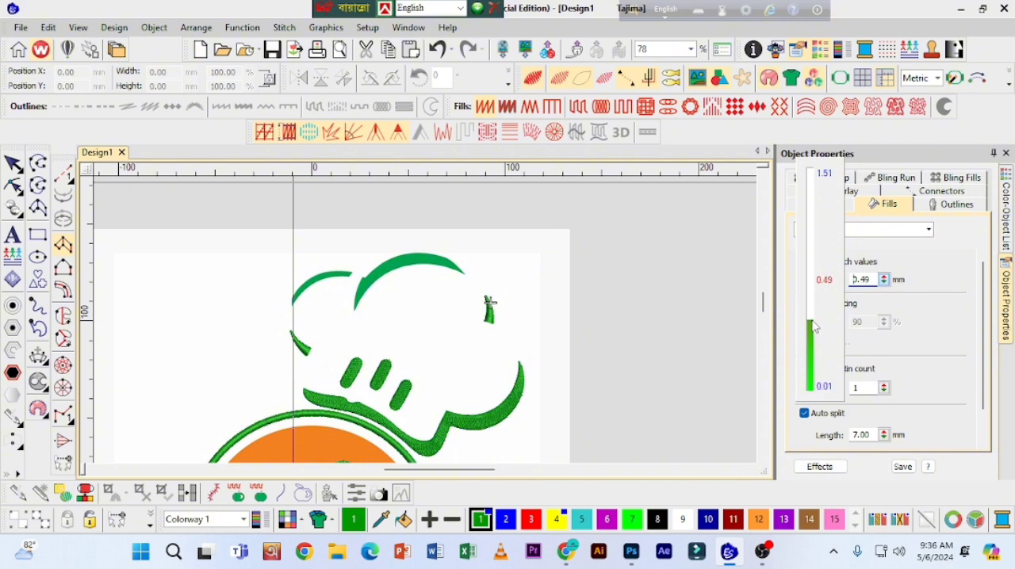
drag(885, 285, 884, 284)
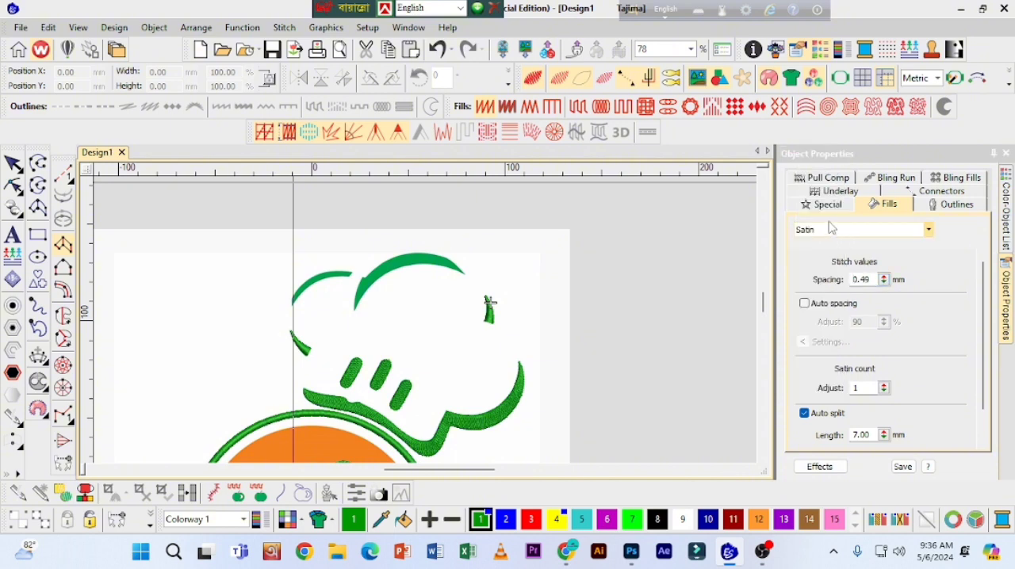
Step: Set the first underlay type of the column to Edge run
click(838, 191)
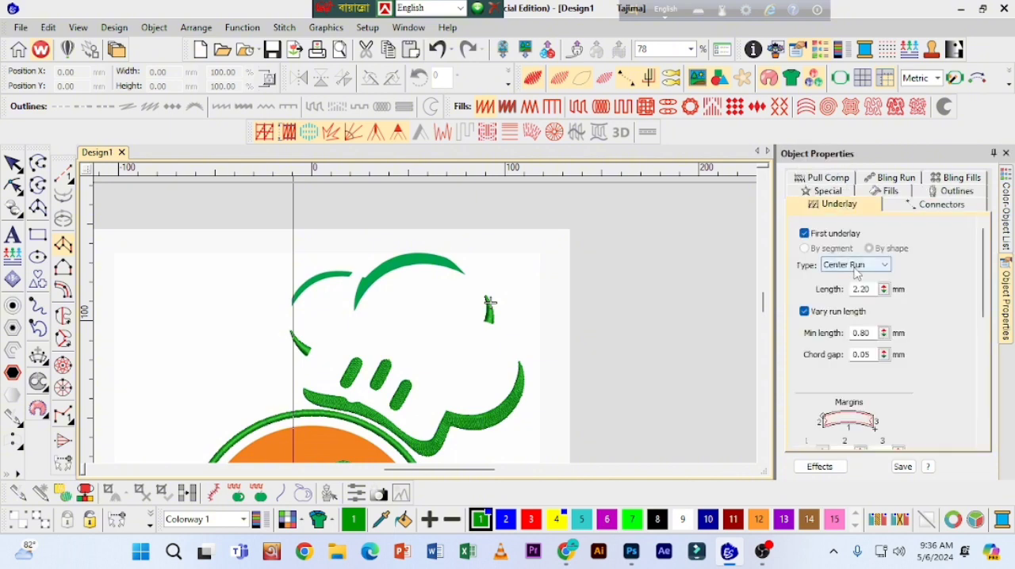
click(874, 269)
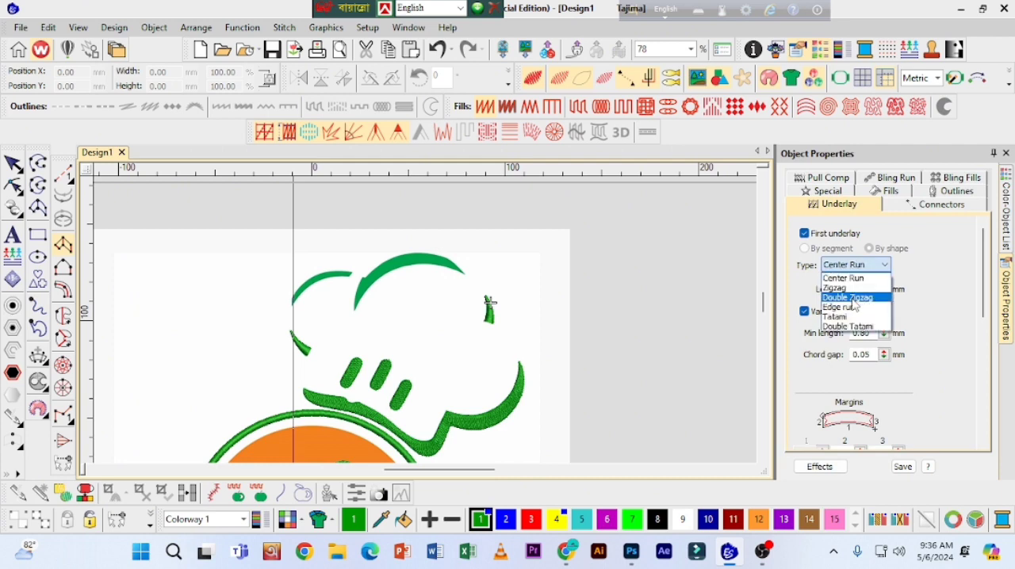
click(853, 292)
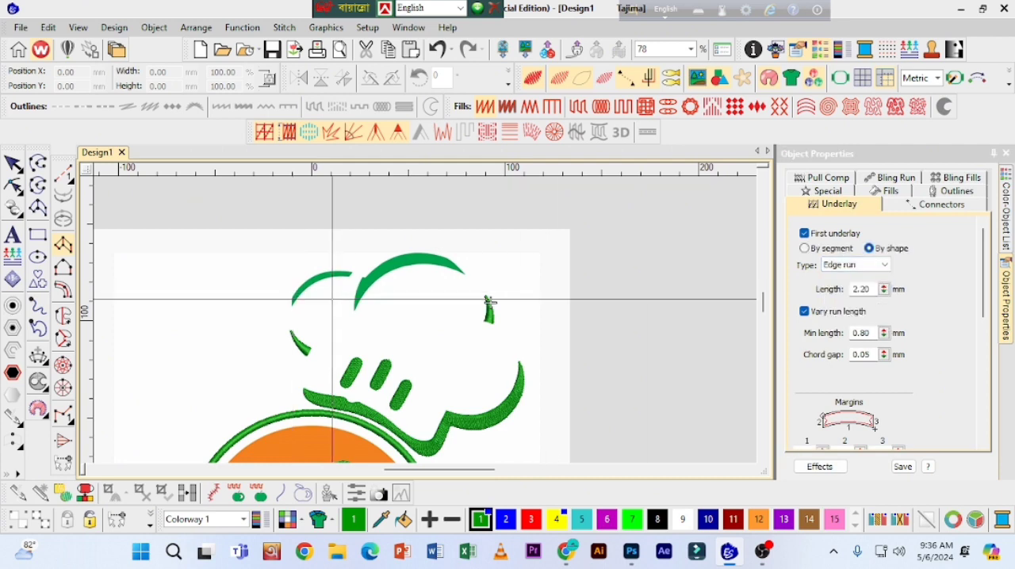
Step: Digitize the hat's upper-left arc as a satin column about 31 by 18 mm and refine its shape to the artwork edge
scroll(316, 299, up, 2)
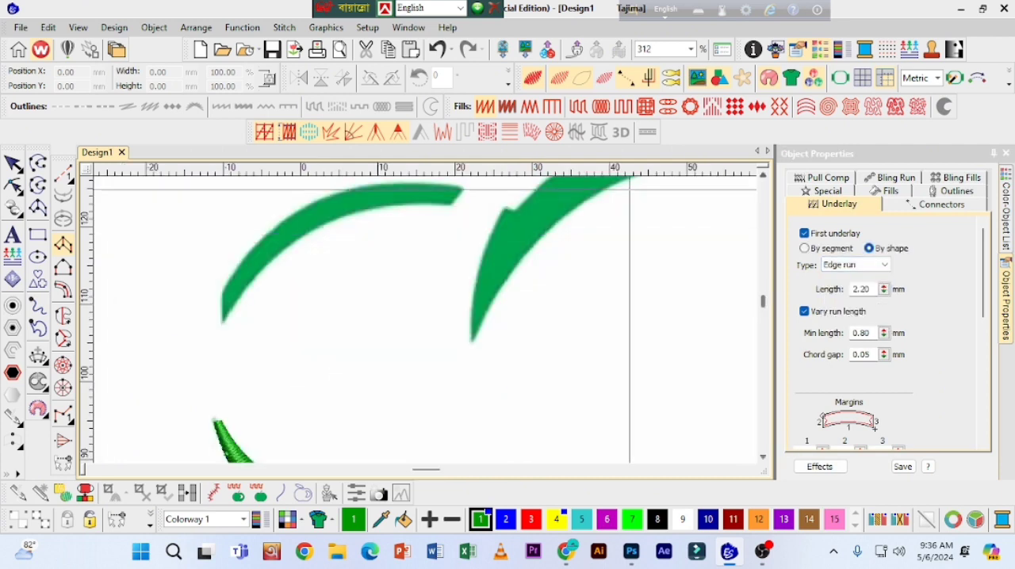
click(224, 319)
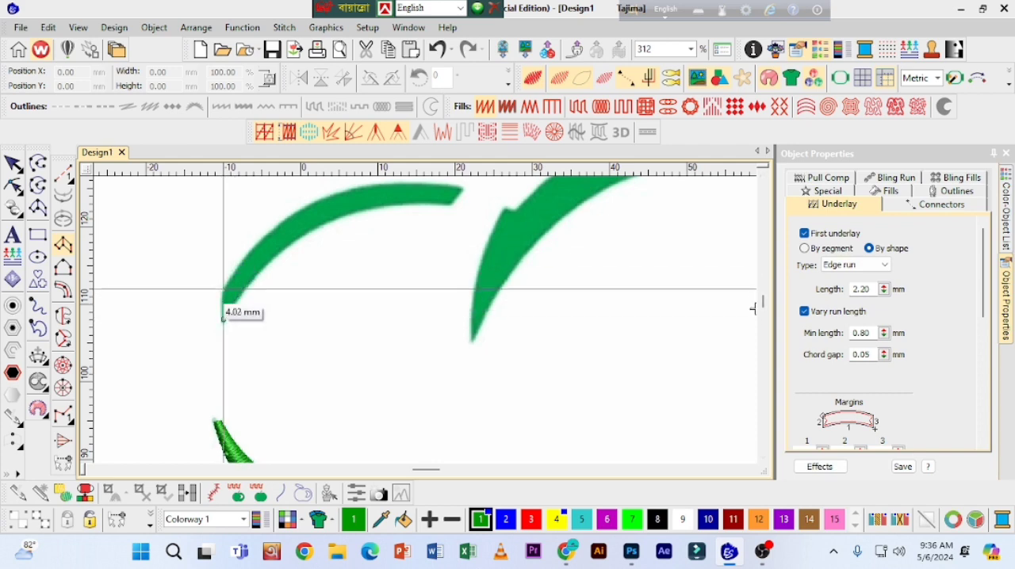
click(221, 297)
right_click(259, 274)
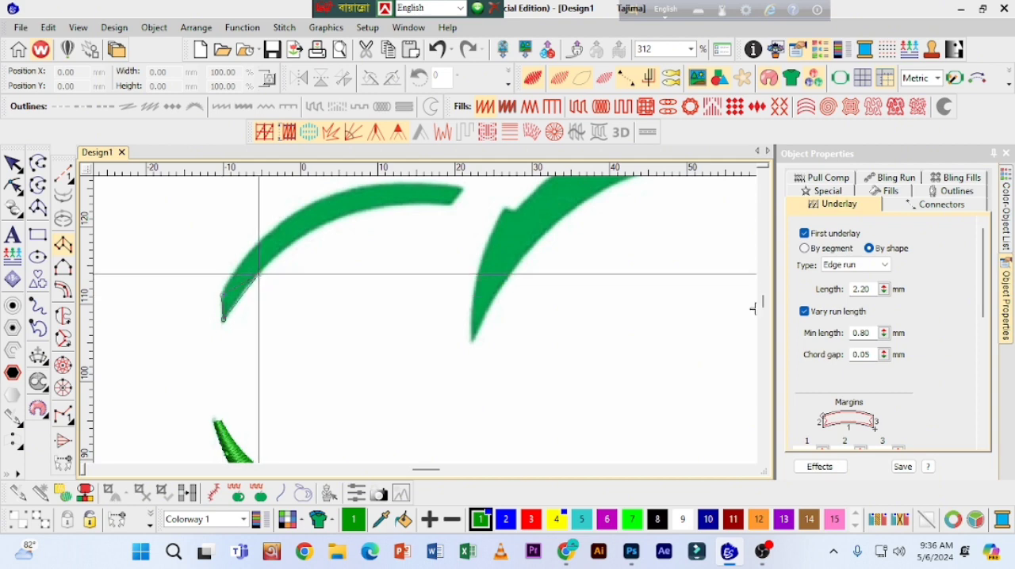
right_click(247, 257)
right_click(313, 227)
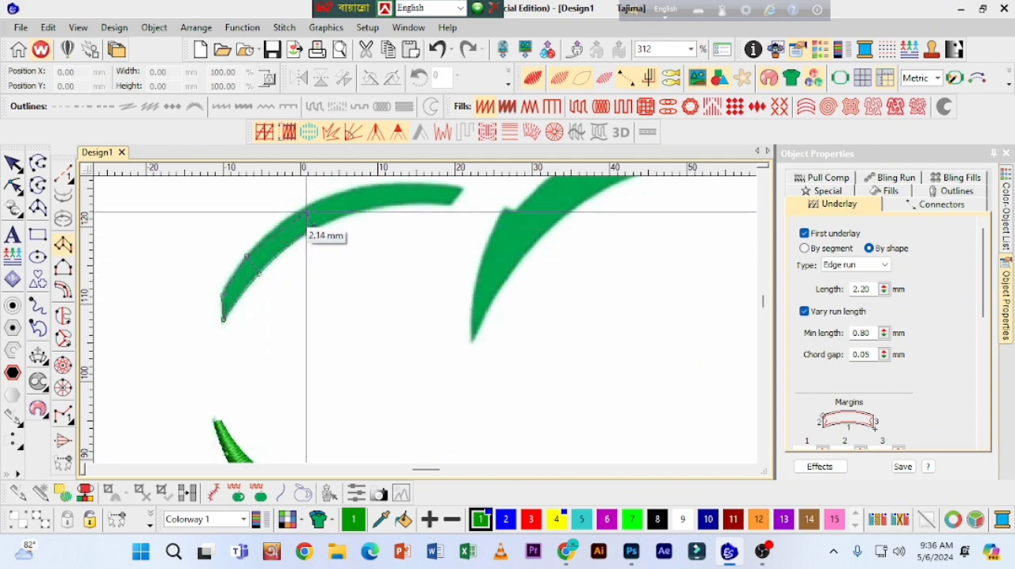
right_click(307, 207)
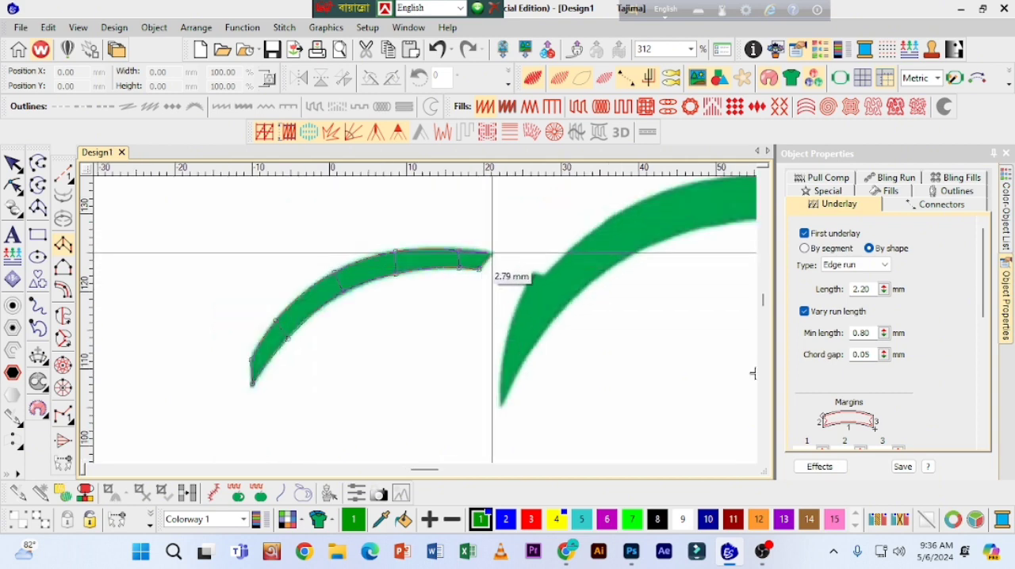
key(Return)
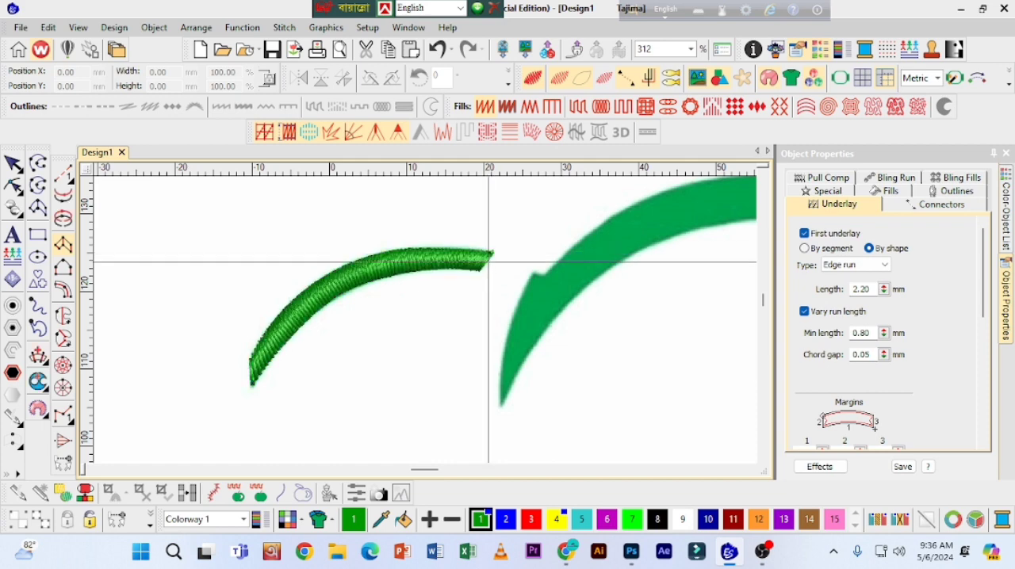
key(h)
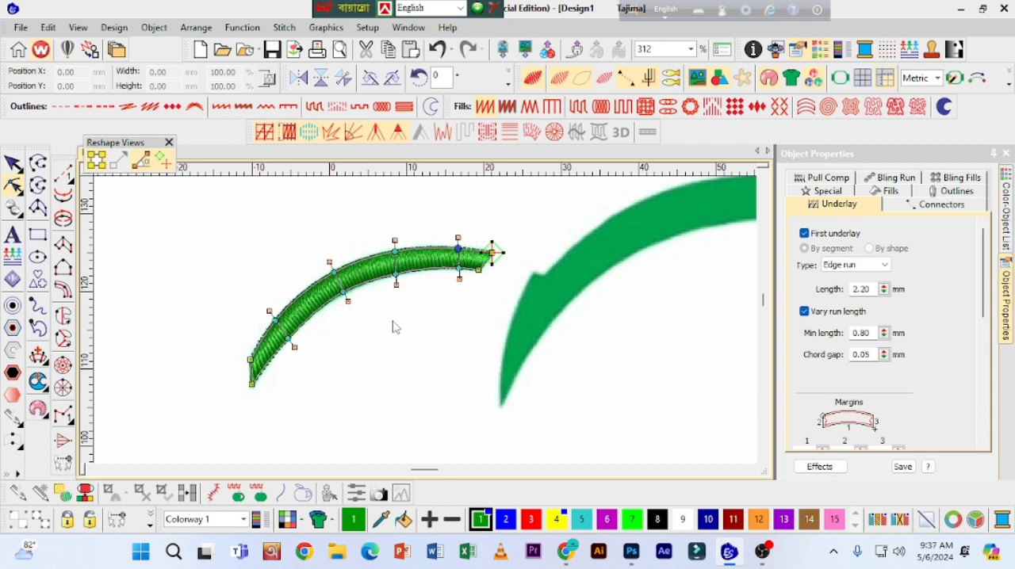
key(Escape)
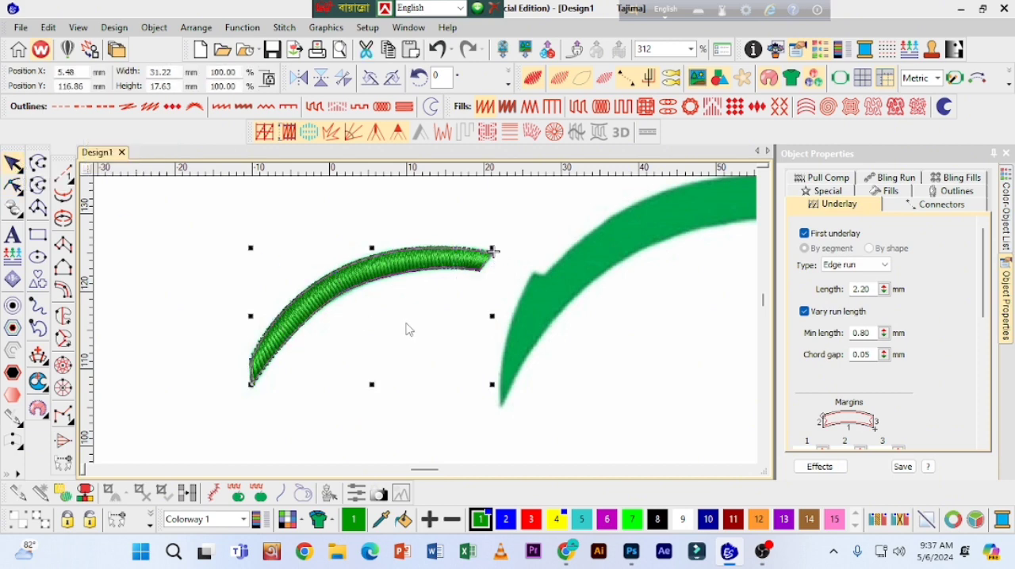
click(474, 229)
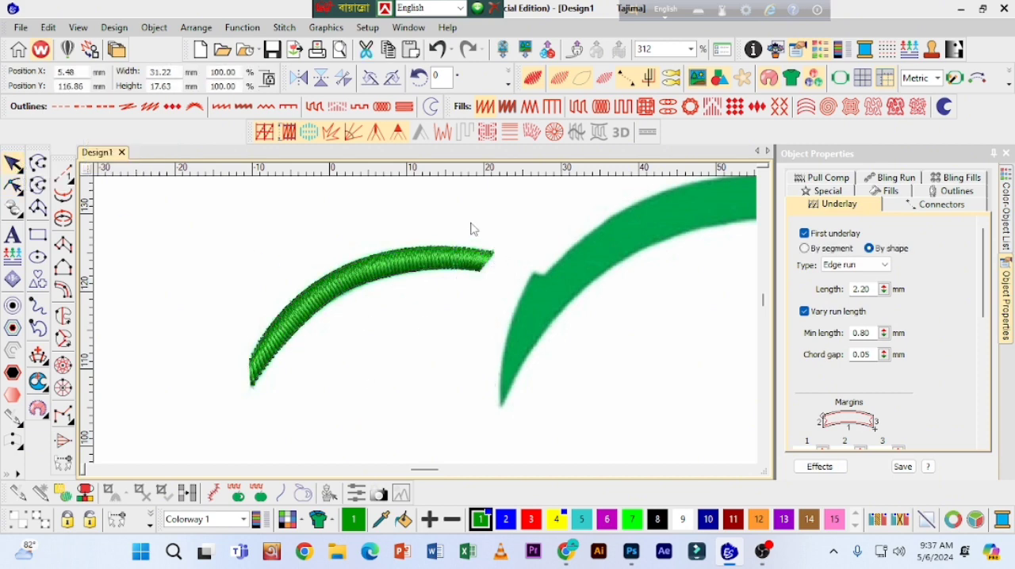
click(63, 245)
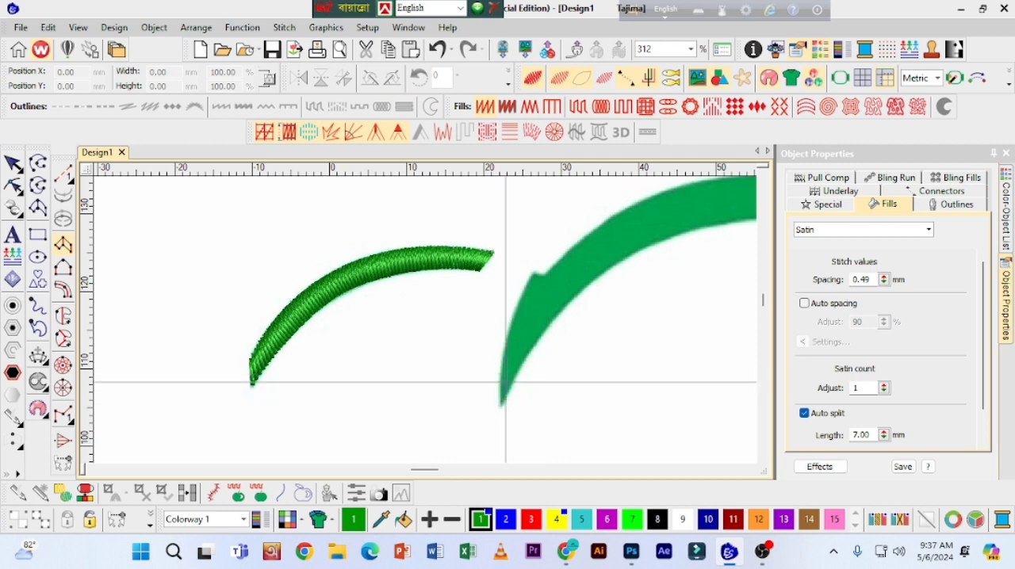
click(68, 180)
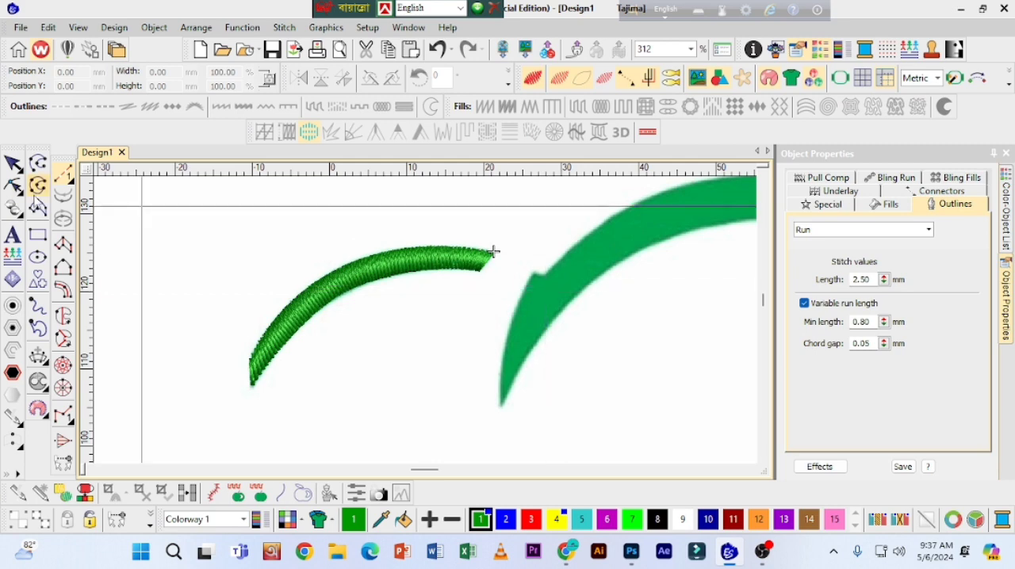
click(13, 165)
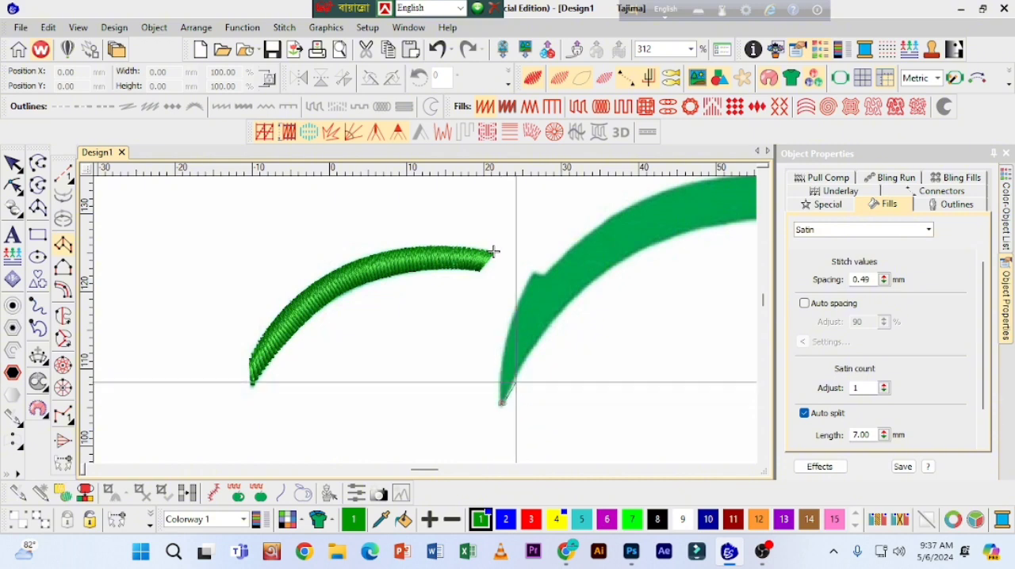
Step: Digitize the hat's large top arc as a Column A satin object about 57 by 29 mm, from its lower-left point to its right tip
right_click(516, 371)
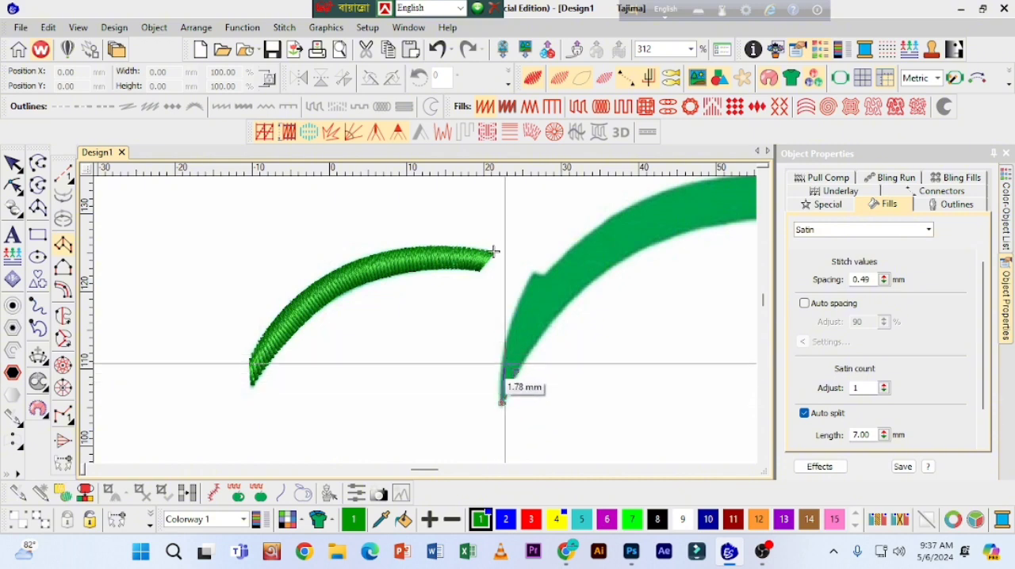
right_click(503, 359)
right_click(545, 328)
right_click(518, 307)
scroll(692, 213, up, 1)
right_click(576, 328)
right_click(566, 244)
right_click(698, 336)
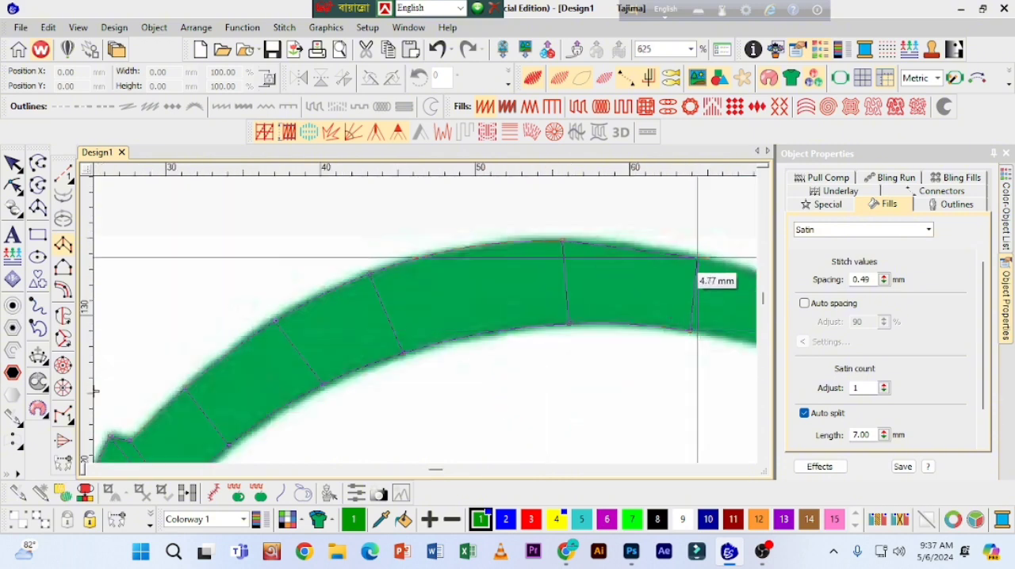
right_click(701, 258)
right_click(621, 349)
right_click(639, 287)
right_click(566, 362)
right_click(570, 333)
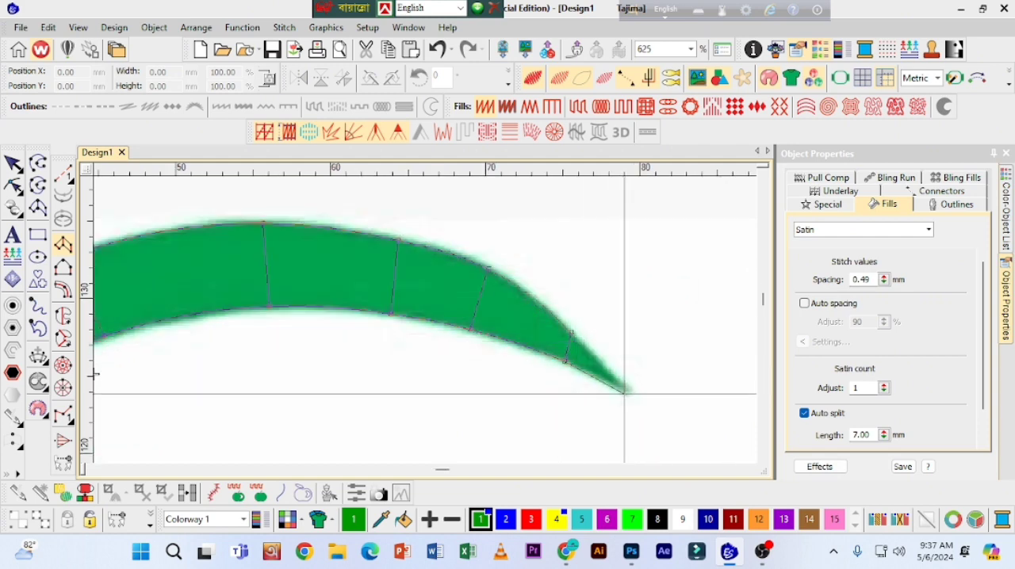
right_click(623, 383)
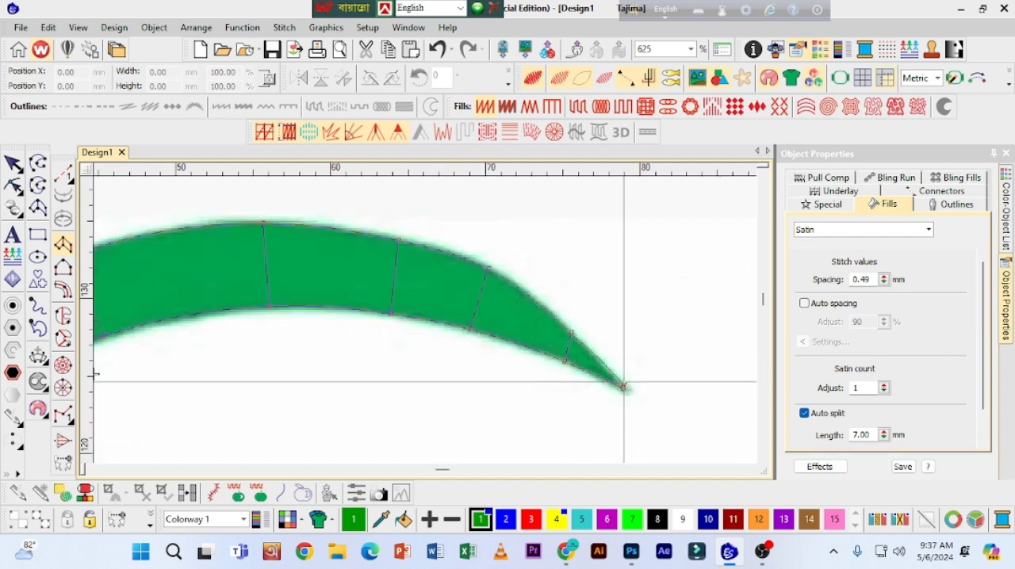
key(Return)
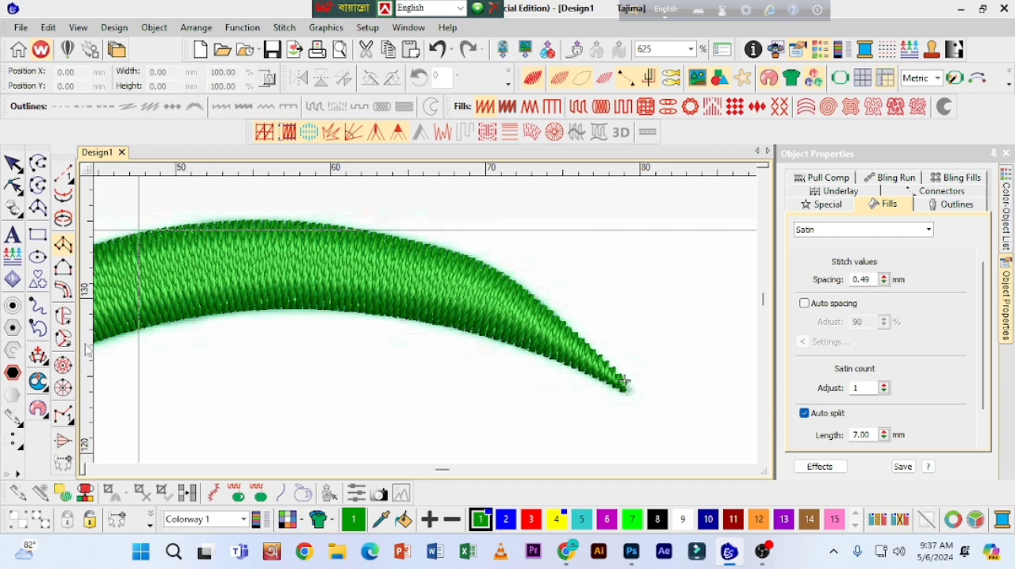
key(shift+z)
key(shift+z)
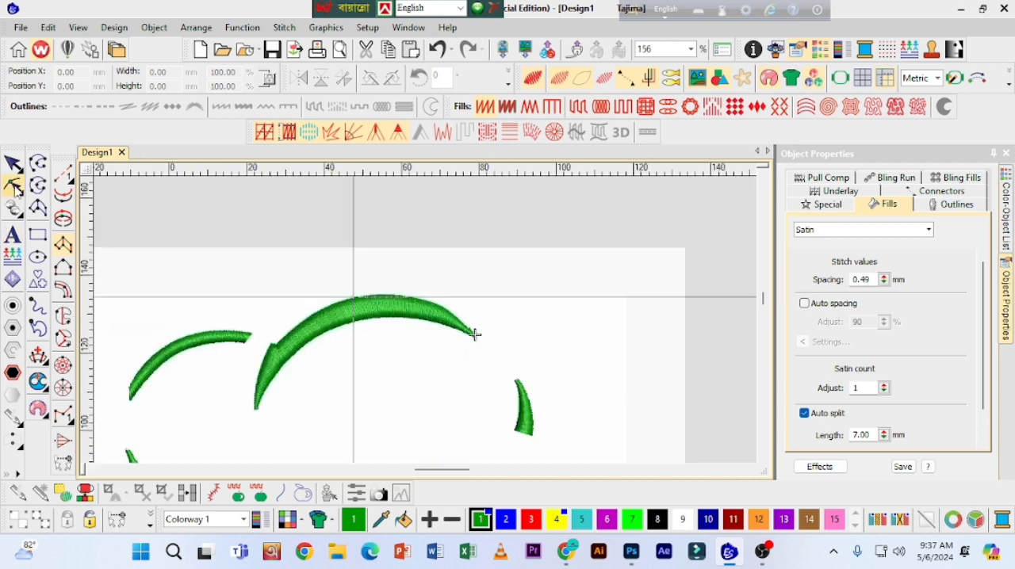
click(13, 164)
scroll(554, 331, down, 1)
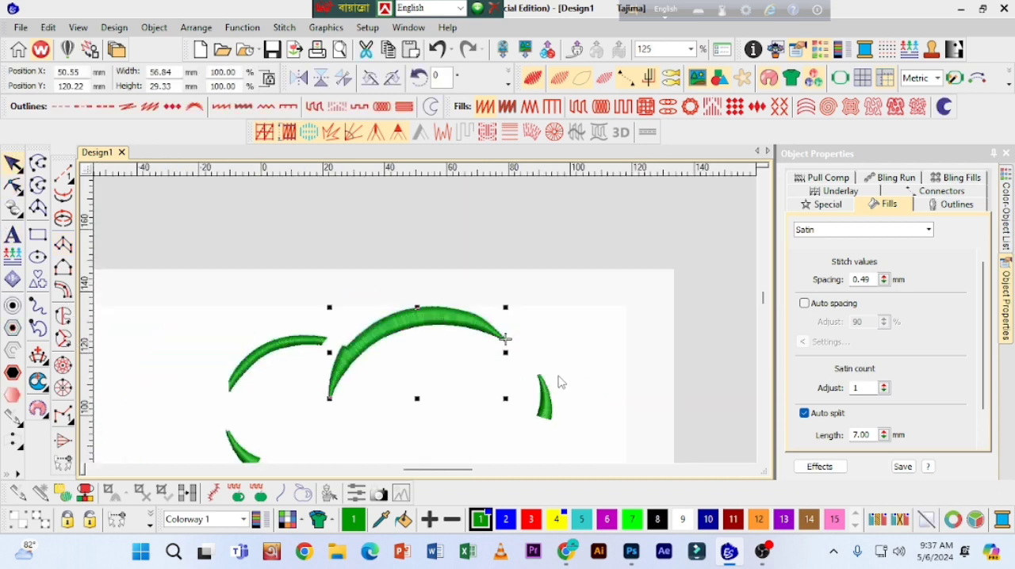
key(shift+z)
drag(764, 302, 761, 333)
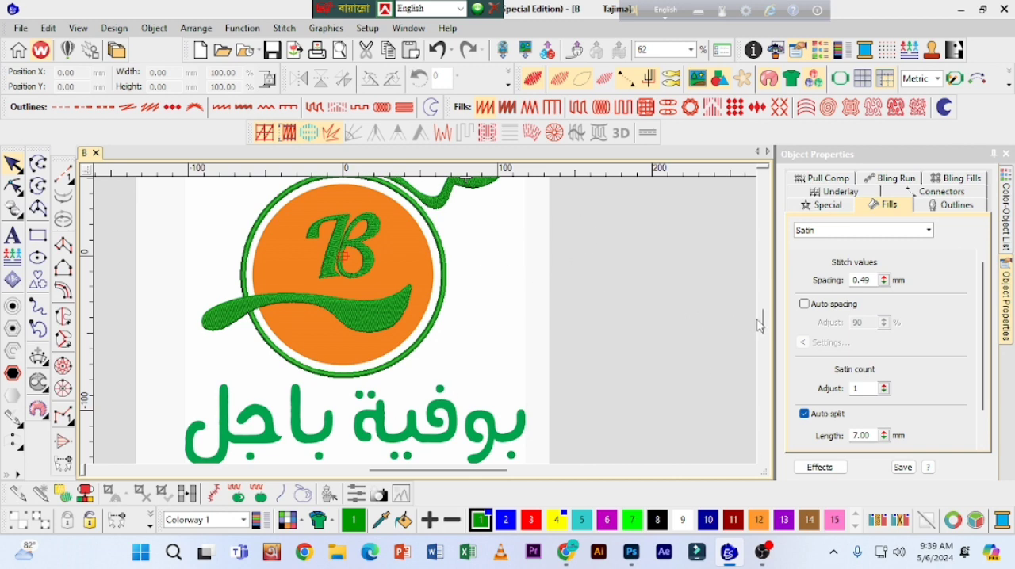
Step: Prepare a Column A object with a Satin fill and a stitch spacing of 0.45 mm for the Arabic lettering
drag(762, 318, 762, 322)
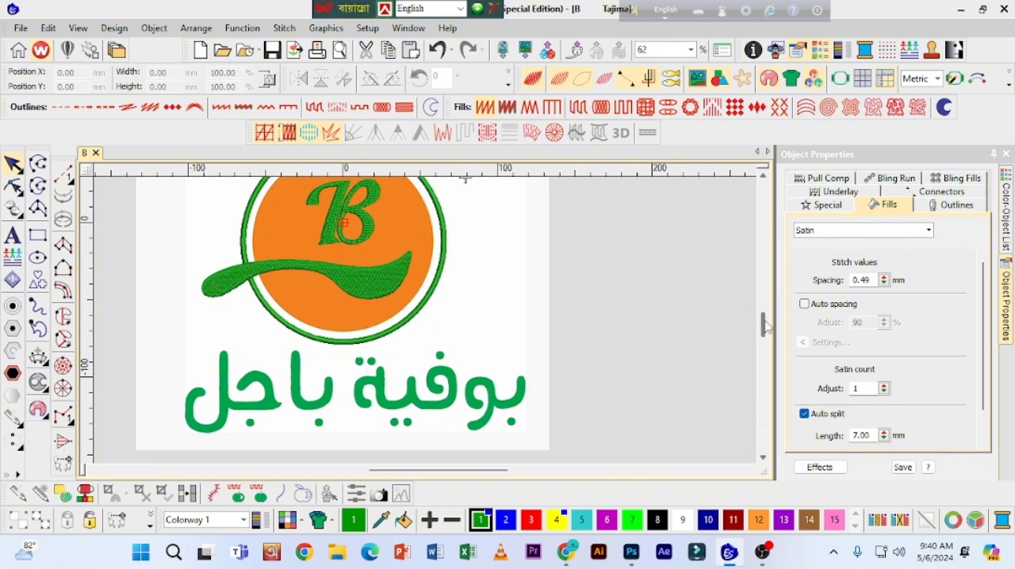
scroll(765, 329, down, 1)
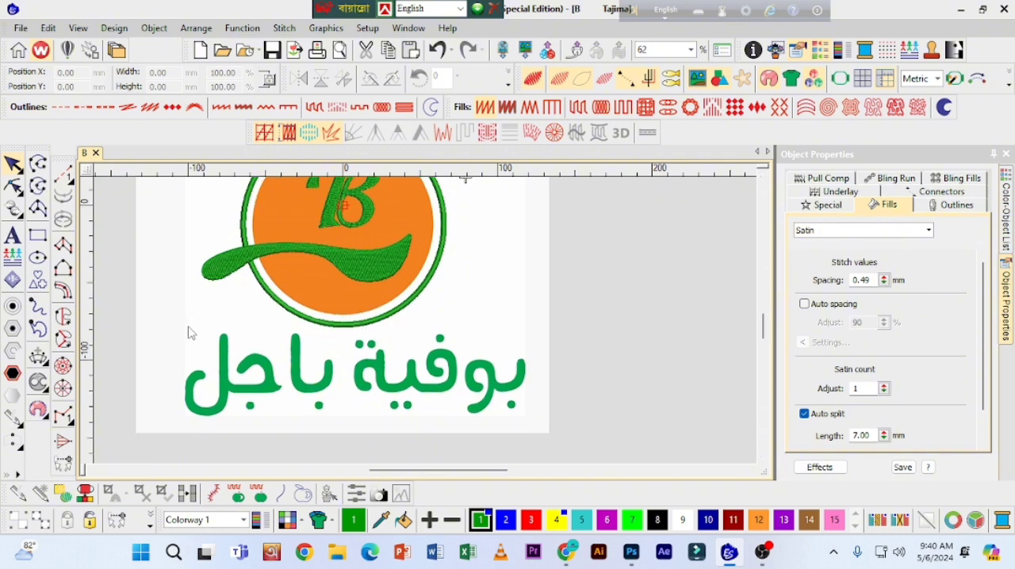
click(63, 245)
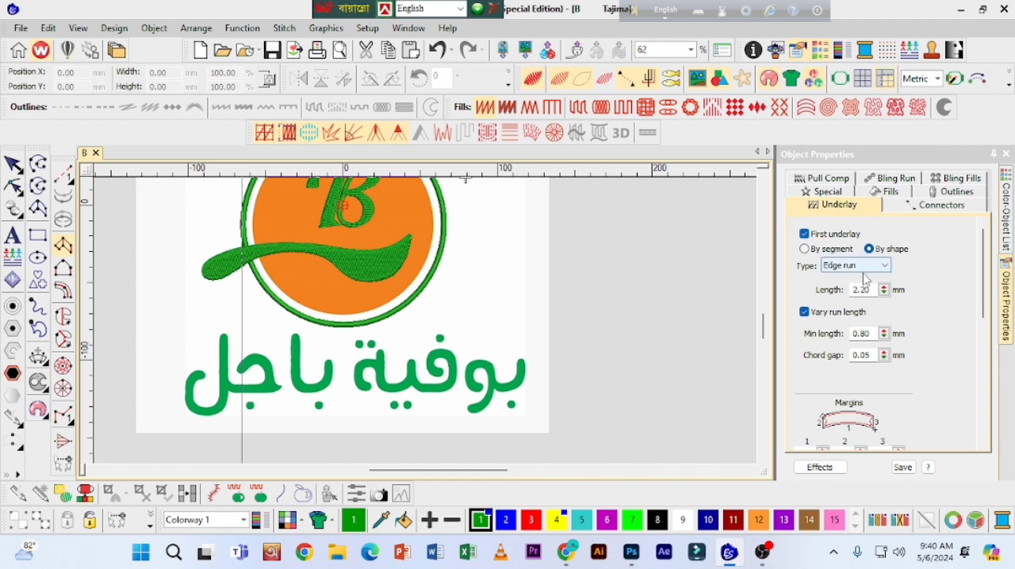
click(886, 193)
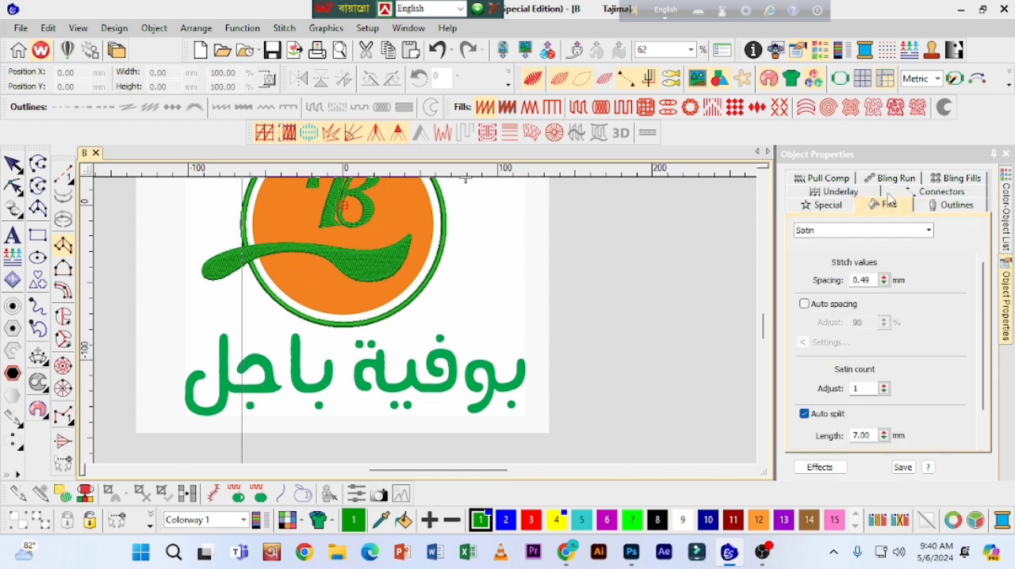
click(886, 283)
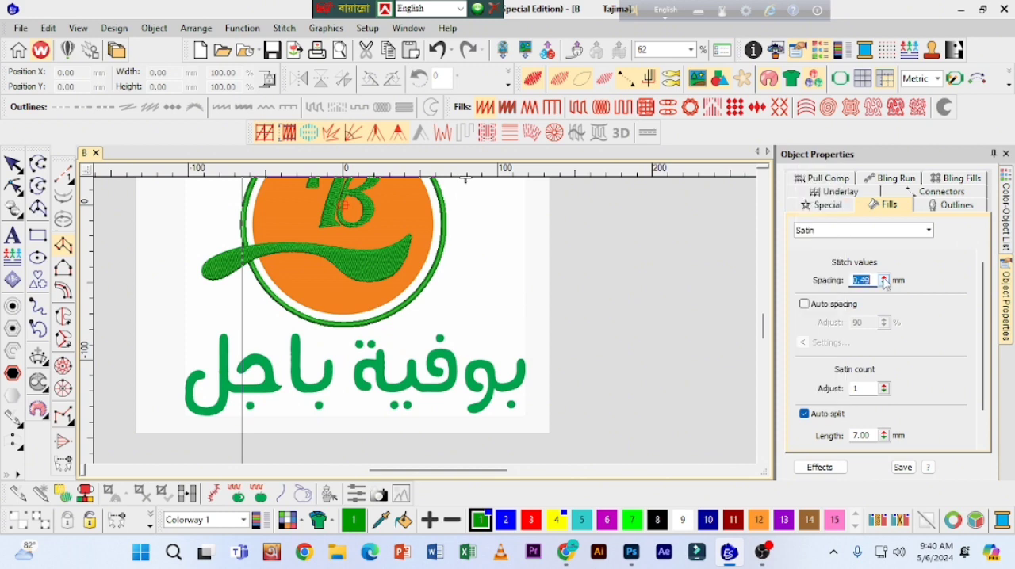
drag(885, 283, 817, 326)
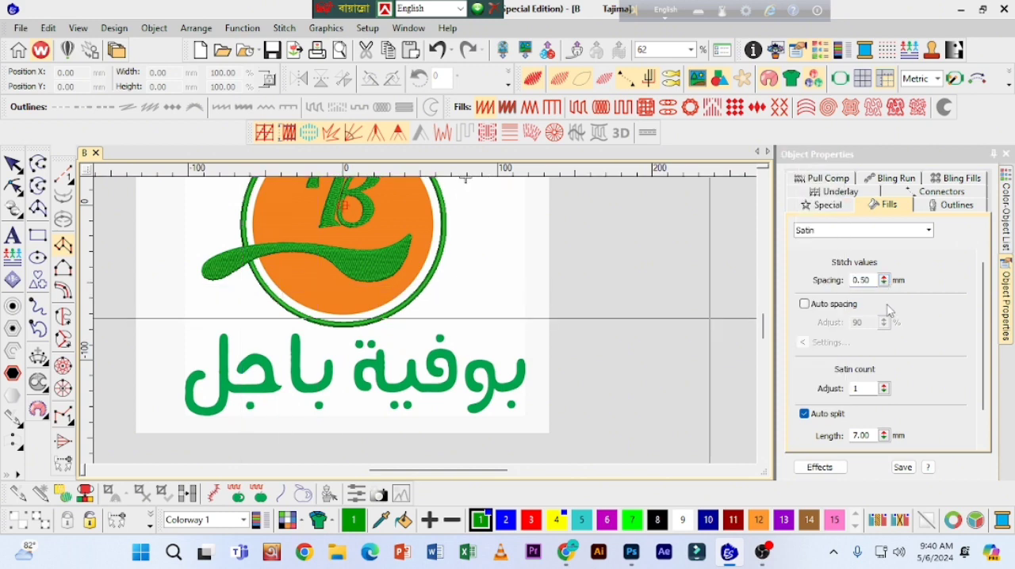
drag(885, 286, 817, 333)
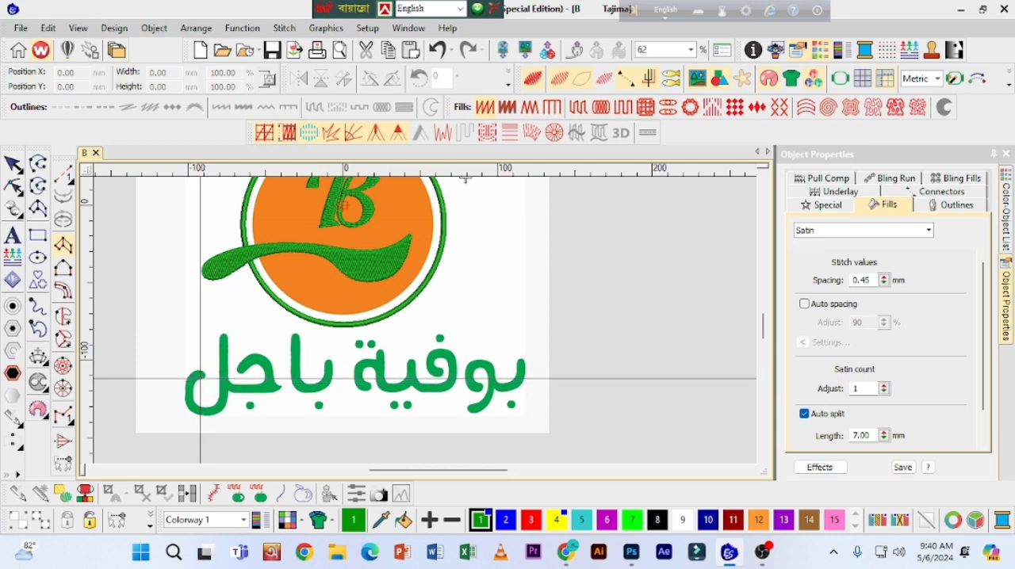
Step: Start the leftmost Arabic letter, the lam, as a satin column, placing point pairs from its hook tip around the first bend
scroll(505, 179, up, 2)
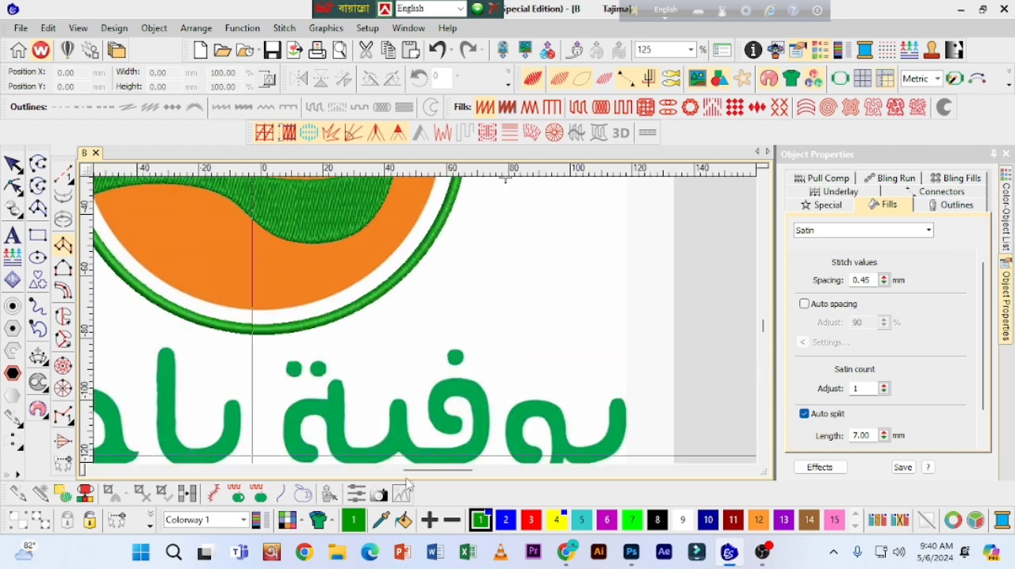
drag(419, 476, 381, 476)
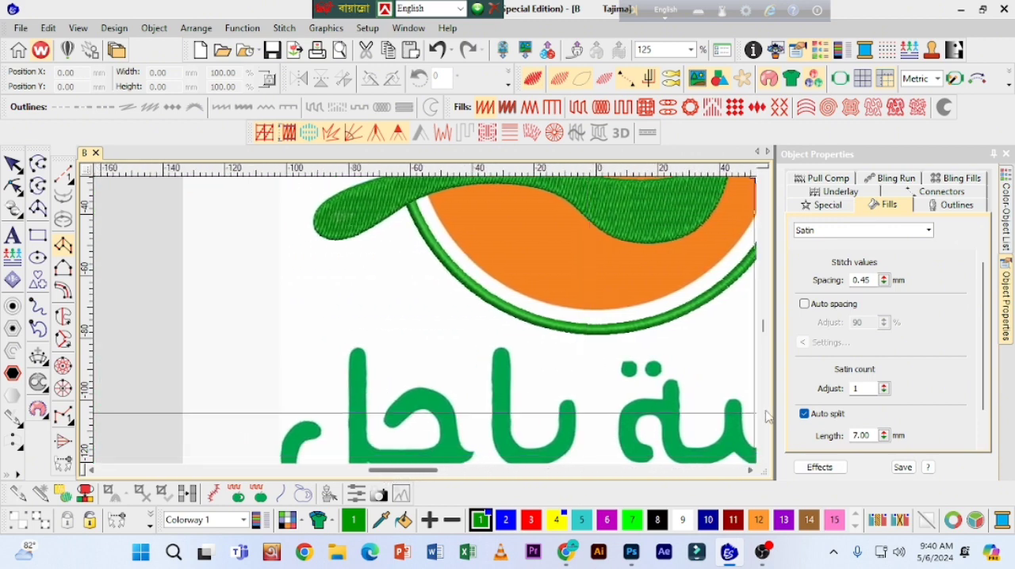
click(764, 458)
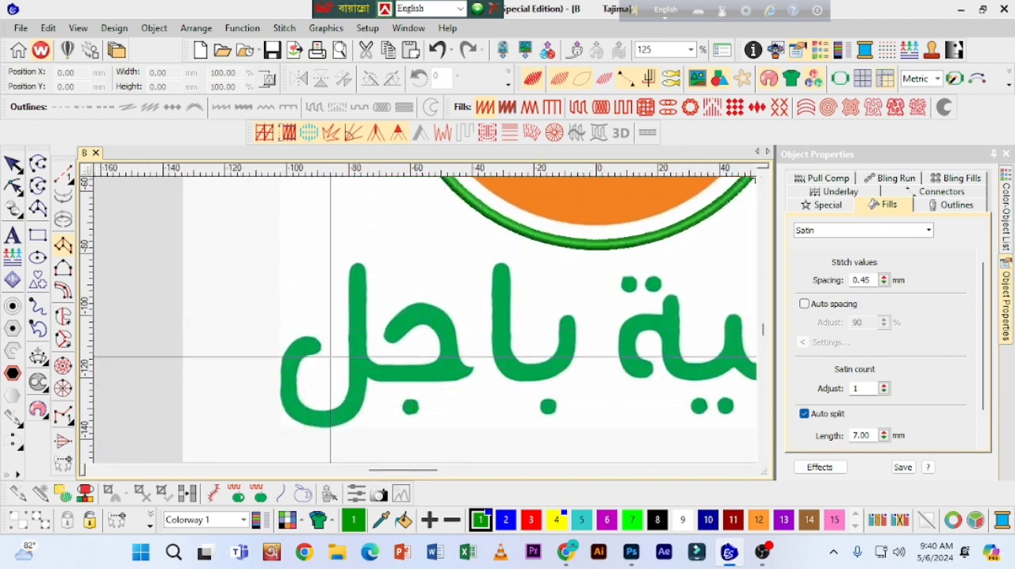
scroll(318, 351, up, 1)
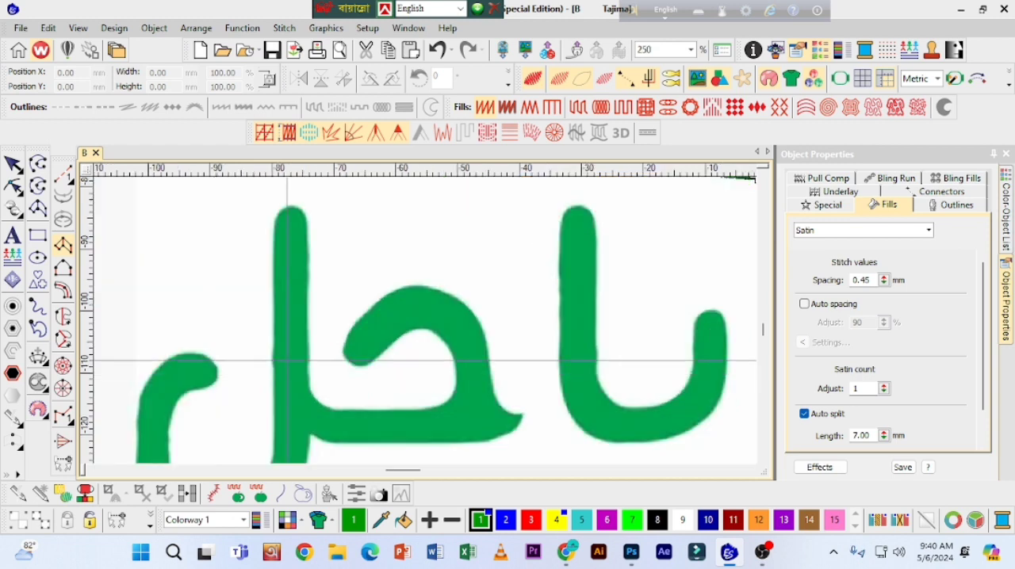
click(216, 378)
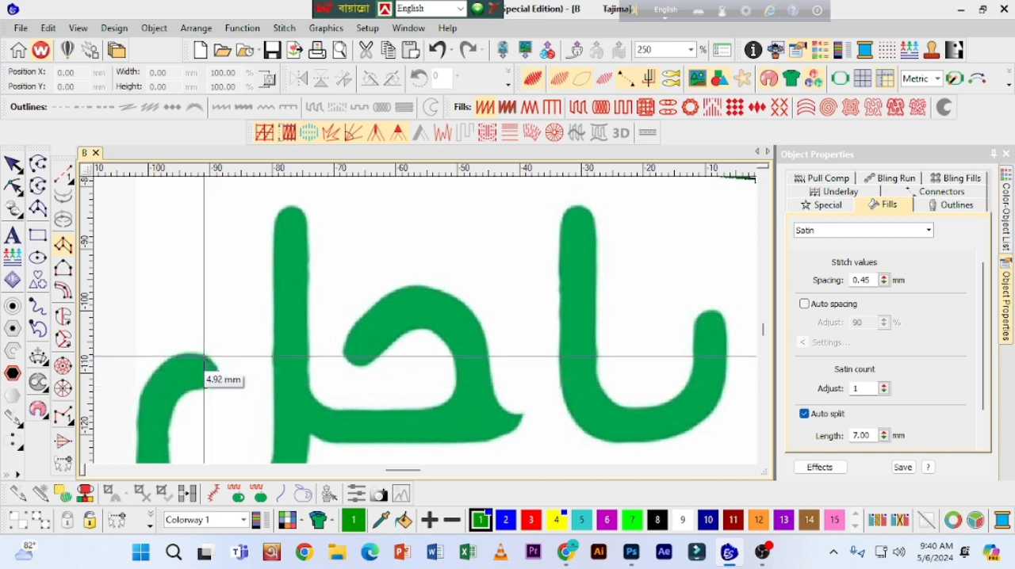
right_click(204, 356)
right_click(194, 388)
right_click(180, 356)
right_click(179, 400)
right_click(151, 380)
right_click(169, 432)
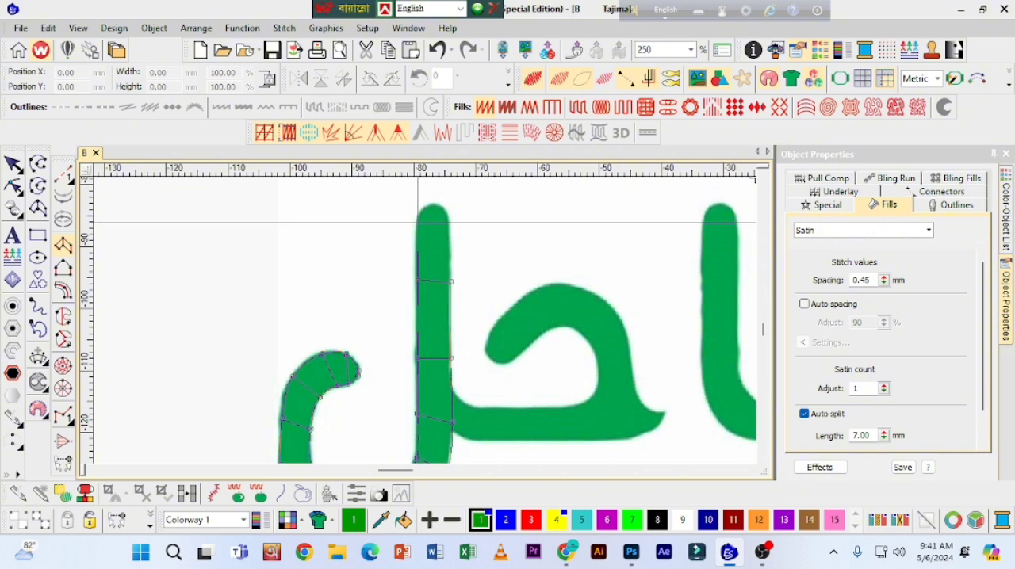
Step: Continue the lam column to the rounded top of its vertical stem and generate the satin stitches
right_click(419, 224)
right_click(449, 226)
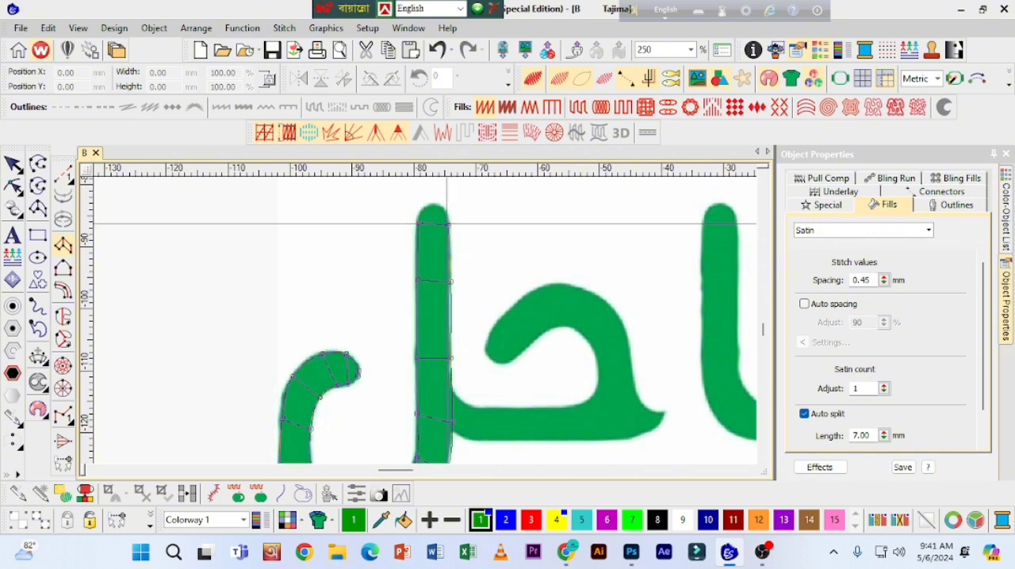
right_click(424, 208)
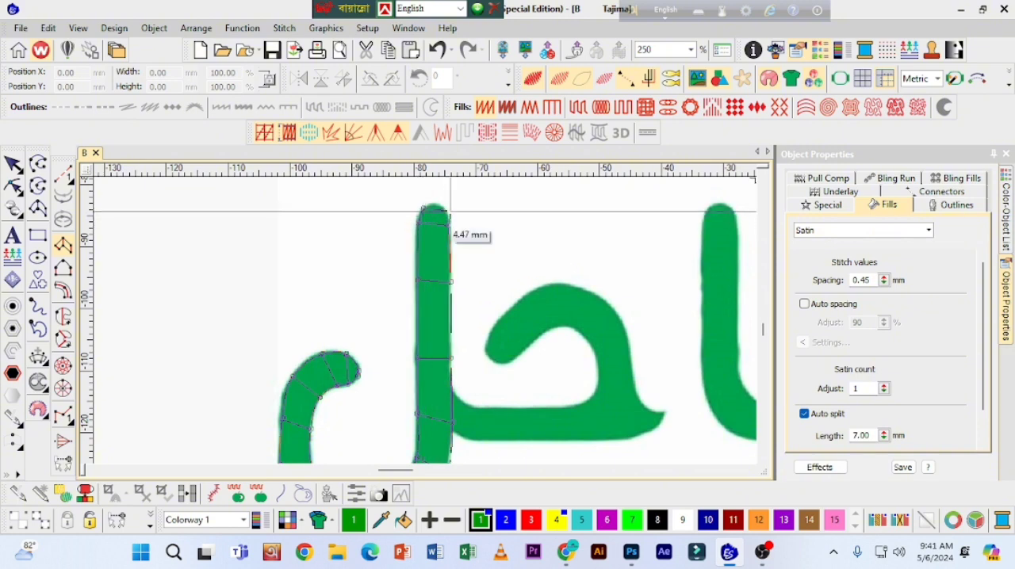
right_click(446, 210)
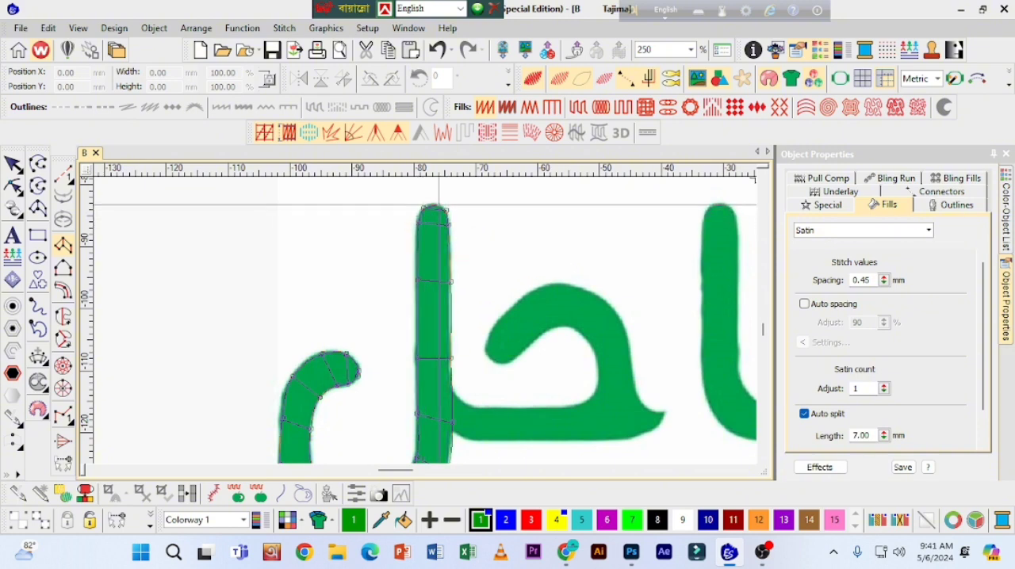
scroll(439, 205, up, 2)
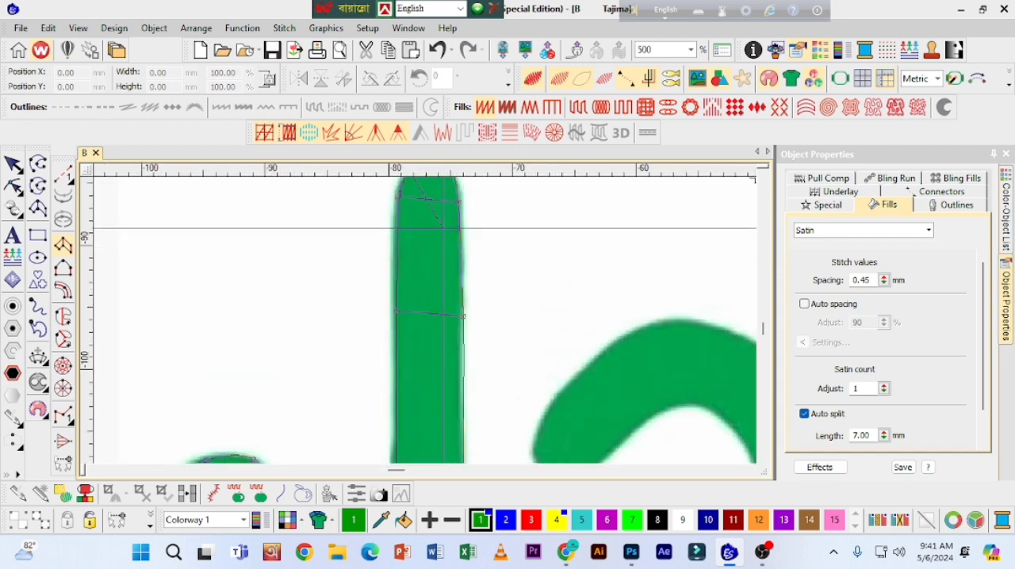
click(430, 228)
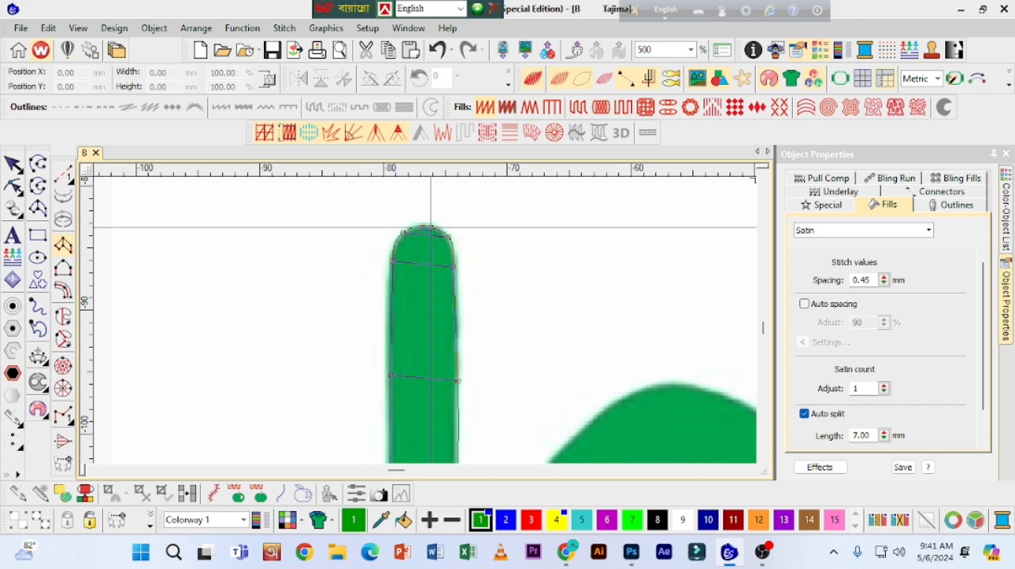
key(Return)
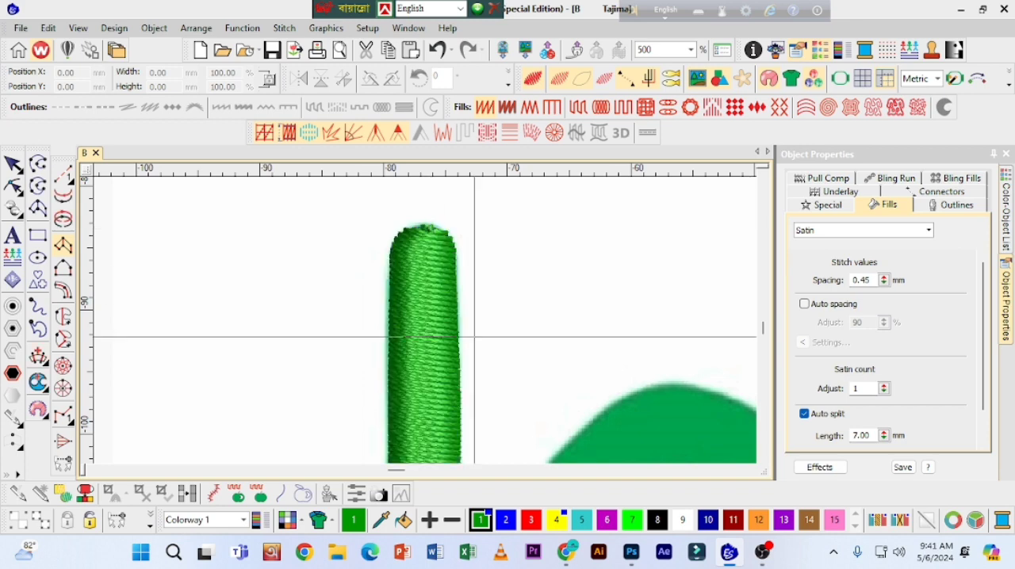
Step: Hide the stitches and outline the jeem's horizontal bar as a Column A object, starting at the lam's stem
scroll(763, 466, down, 10)
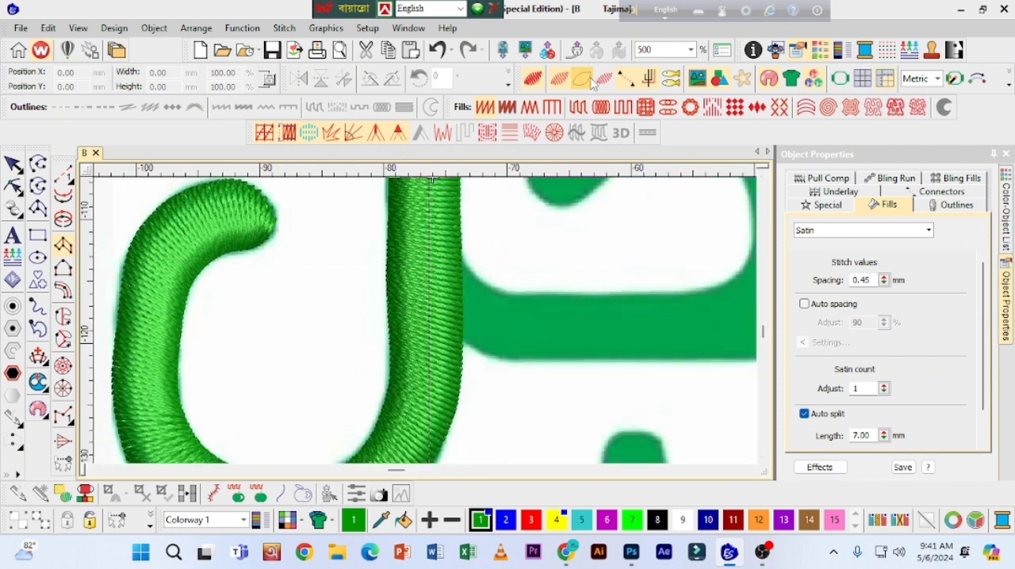
click(559, 79)
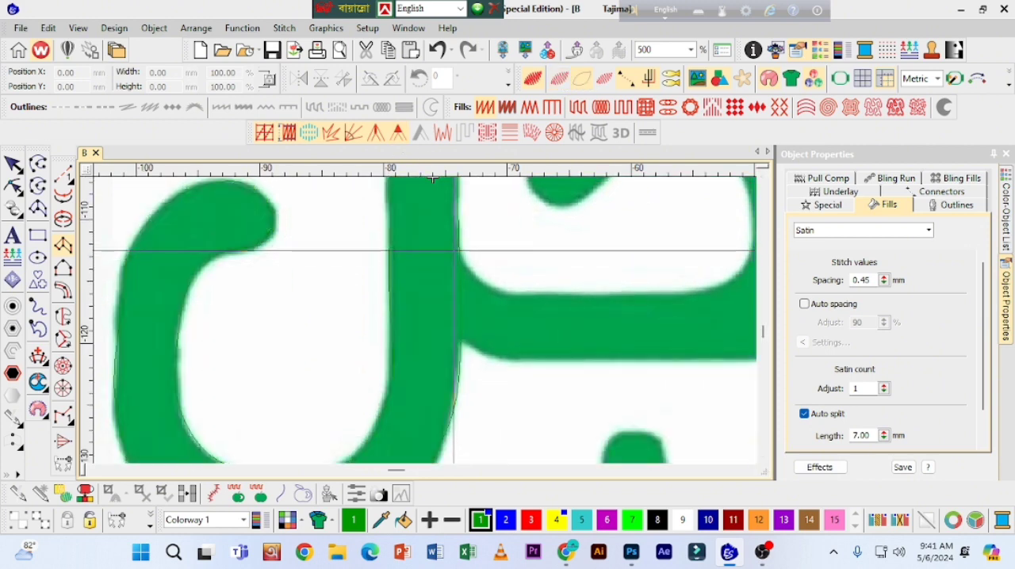
click(453, 252)
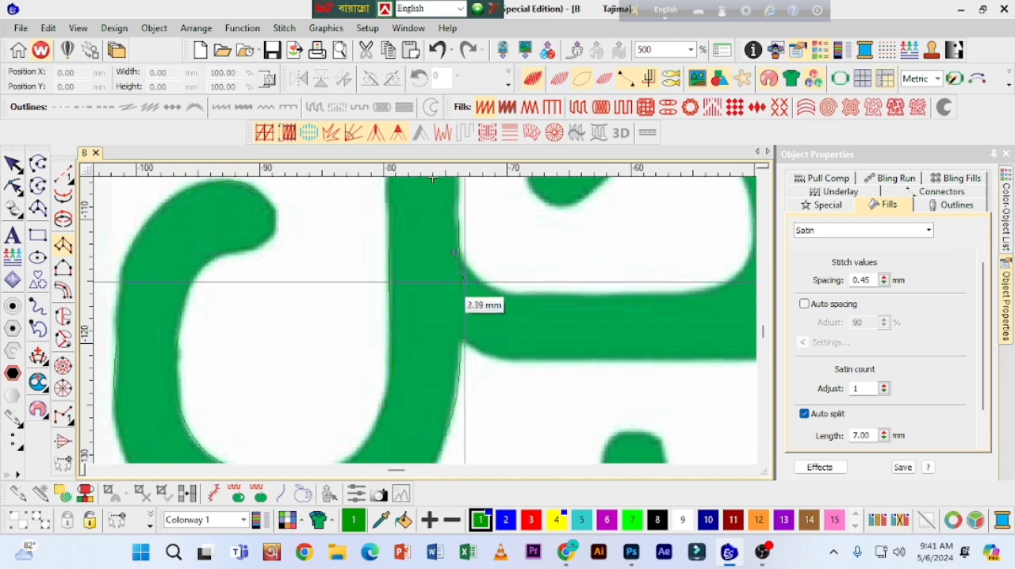
click(453, 333)
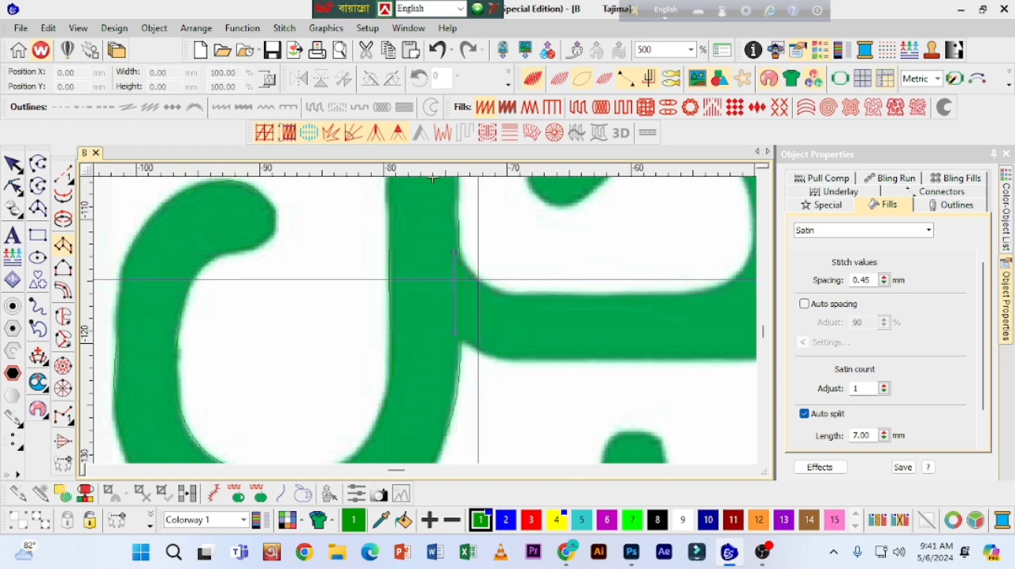
click(476, 279)
click(468, 342)
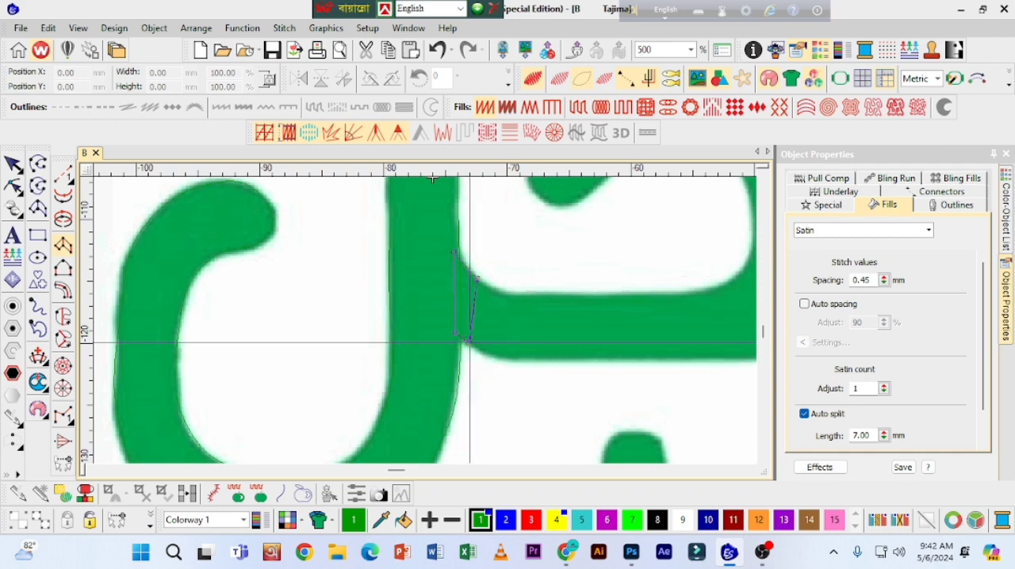
click(503, 293)
click(492, 357)
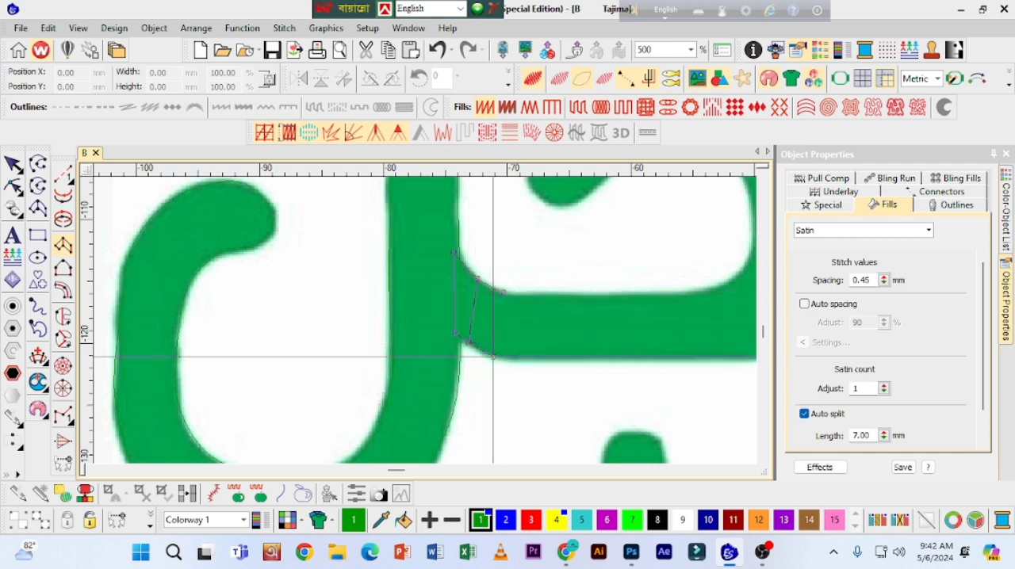
click(555, 293)
click(554, 358)
click(627, 294)
click(632, 359)
click(683, 293)
click(677, 360)
click(738, 283)
click(584, 338)
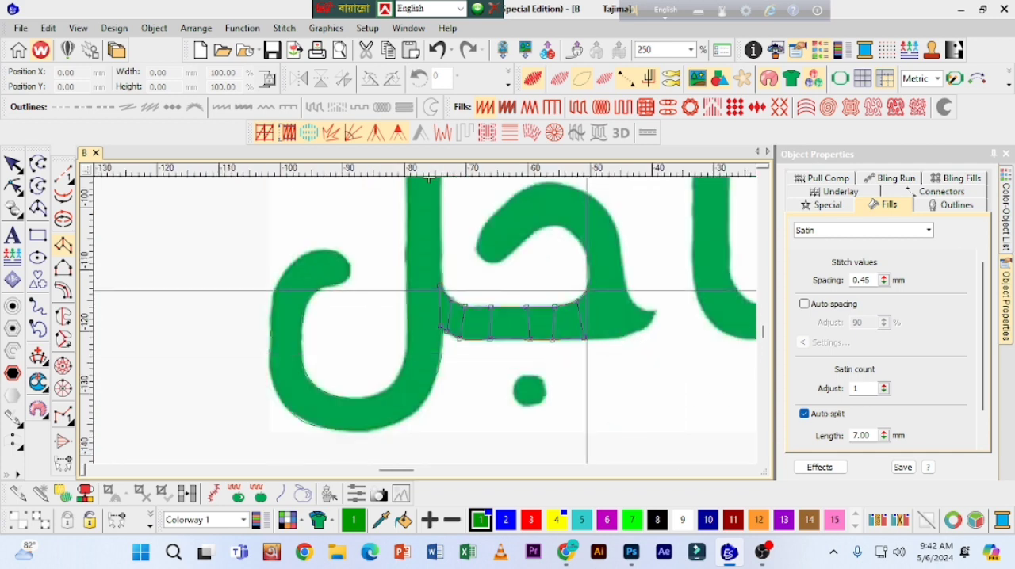
Step: Continue the jeem column around its upper curve to the rounded tip and generate the satin stitches
right_click(395, 212)
right_click(317, 280)
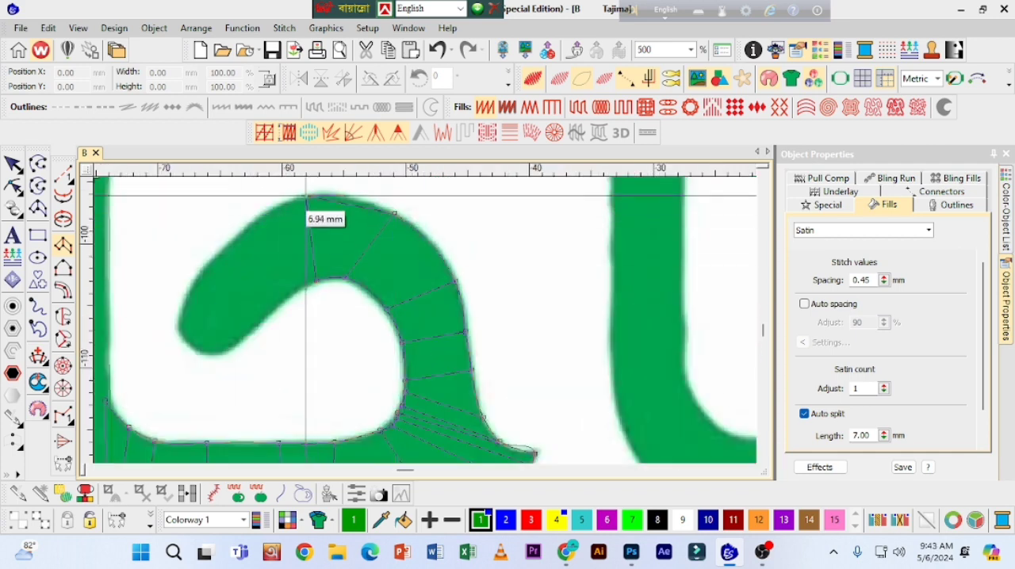
right_click(307, 196)
right_click(280, 303)
right_click(238, 239)
right_click(246, 338)
right_click(191, 290)
right_click(221, 353)
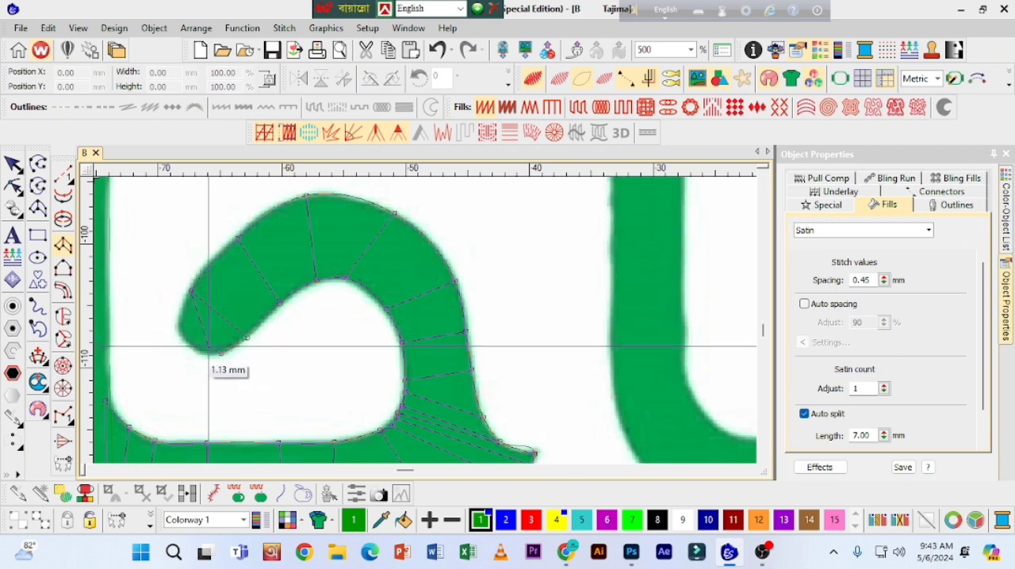
right_click(182, 325)
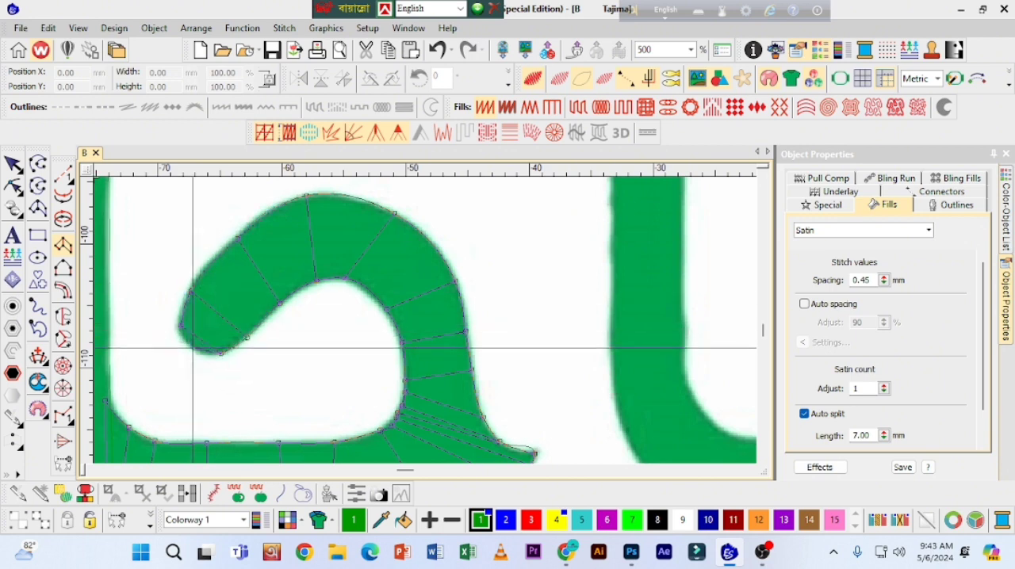
right_click(195, 350)
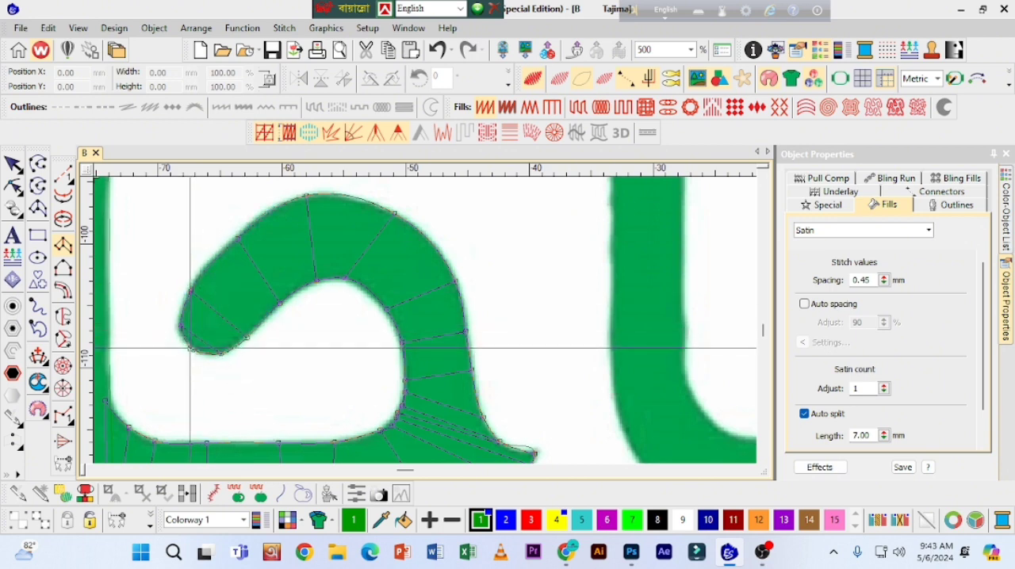
key(Return)
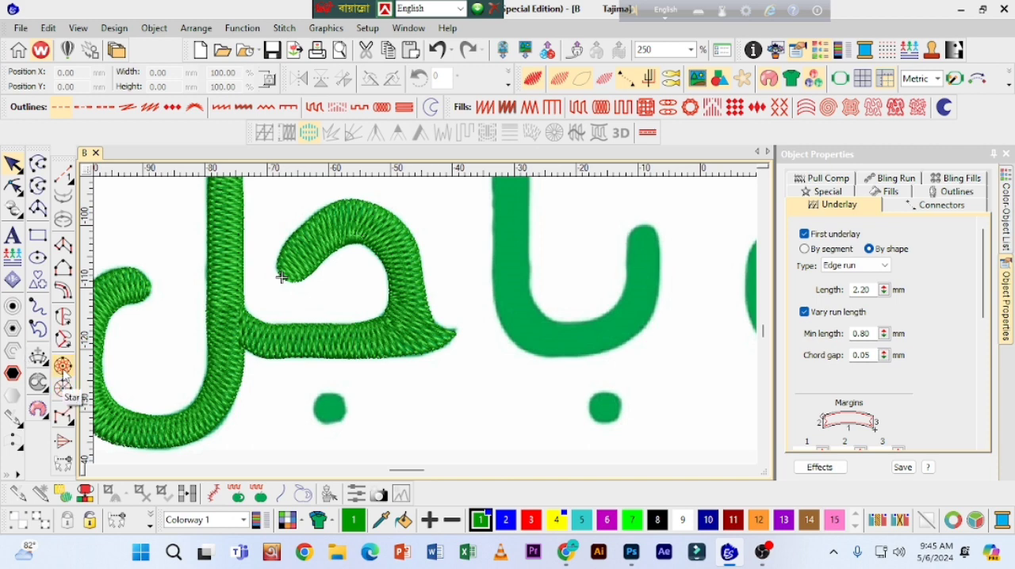
Step: Digitize the dot below the jeem as a Star object about 5.7 mm across
click(63, 368)
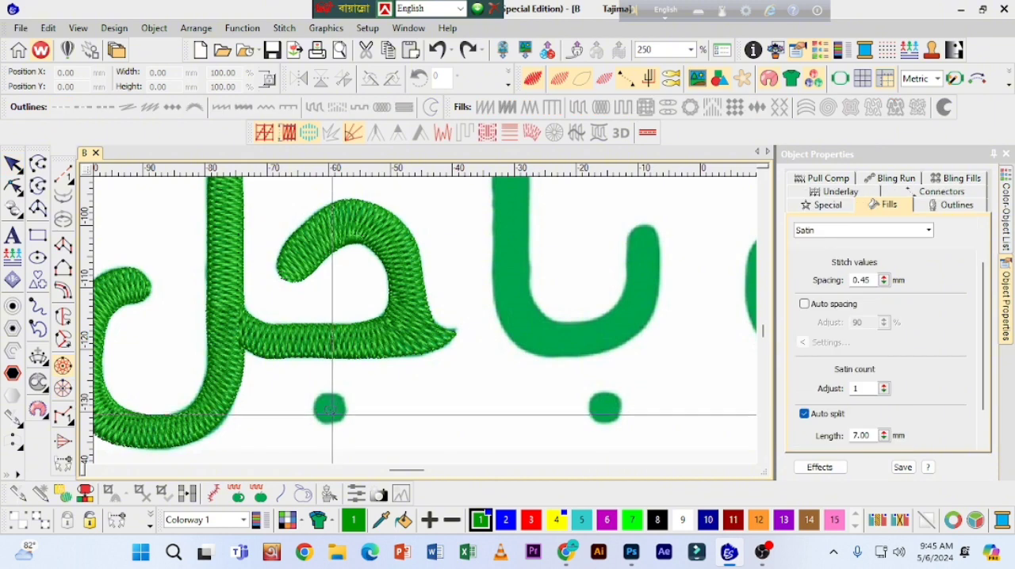
click(334, 427)
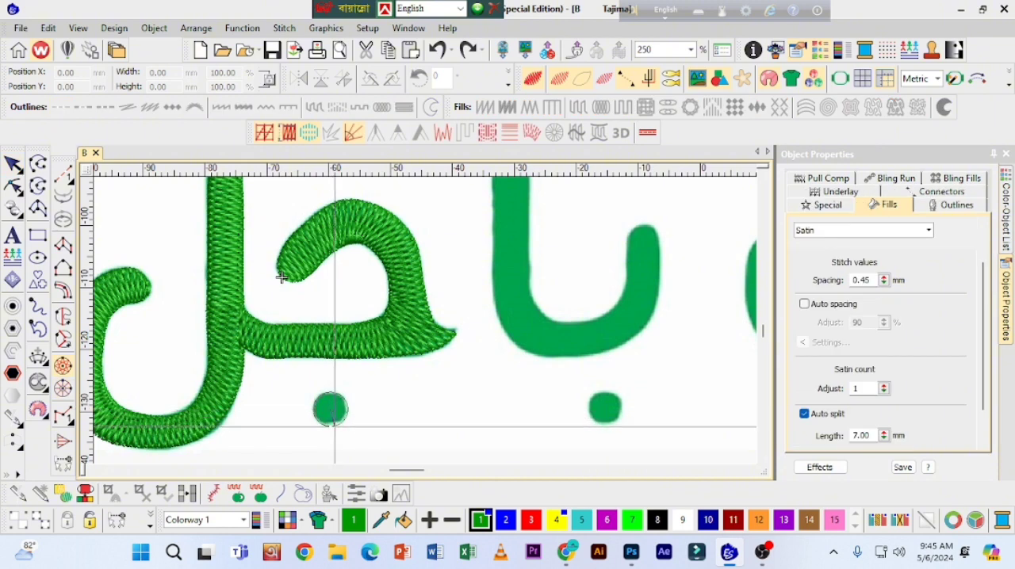
key(Return)
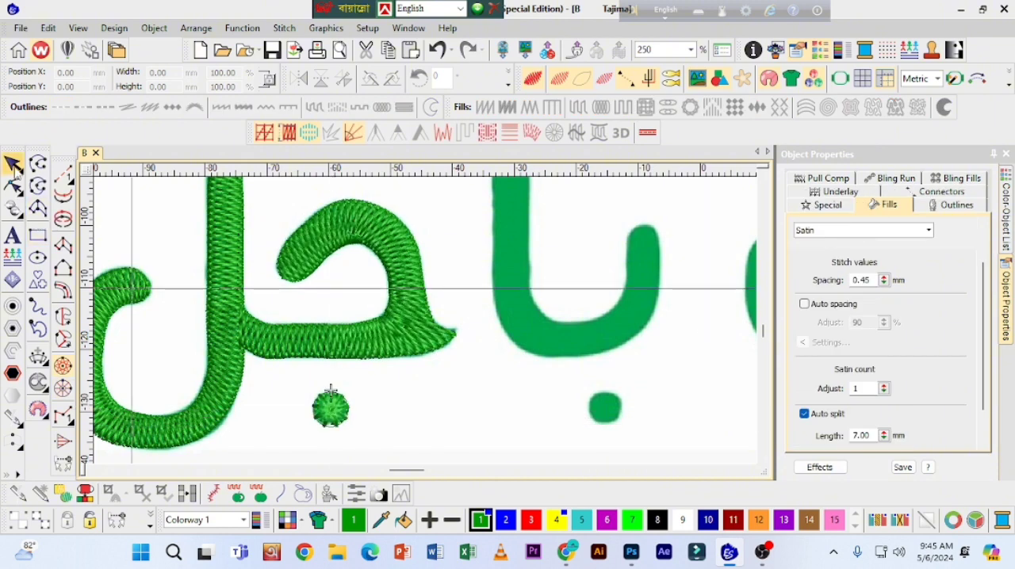
Step: Select the jeem's dot and give it a Zigzag fill with a spacing of 0.82 mm
click(13, 165)
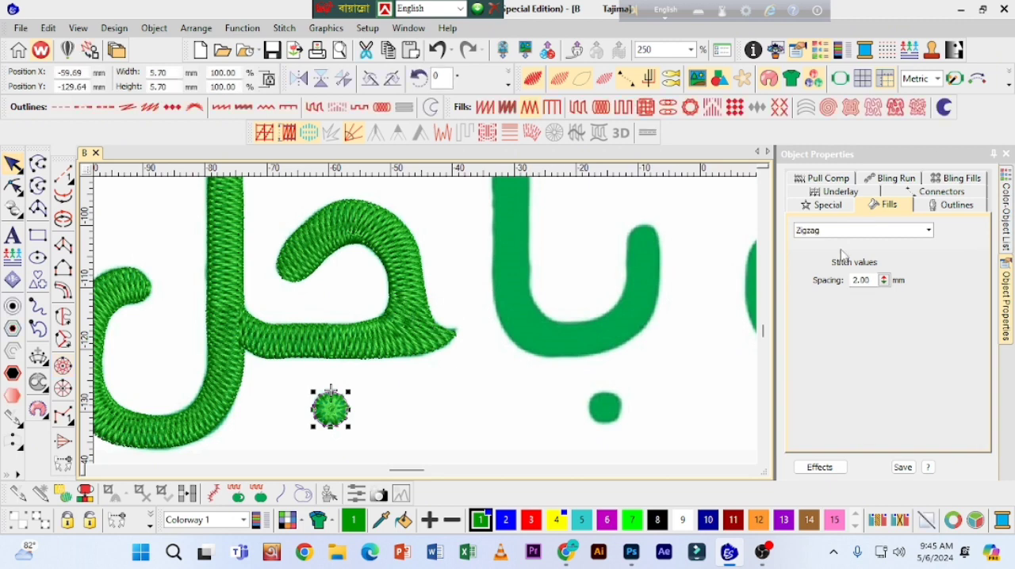
click(884, 281)
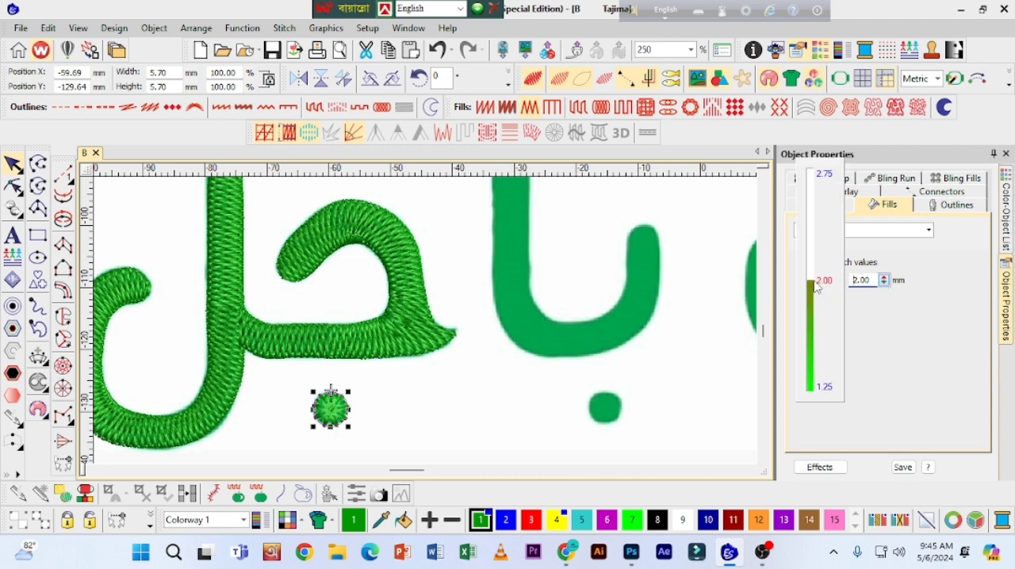
drag(814, 272, 815, 315)
drag(884, 280, 815, 325)
drag(885, 280, 814, 356)
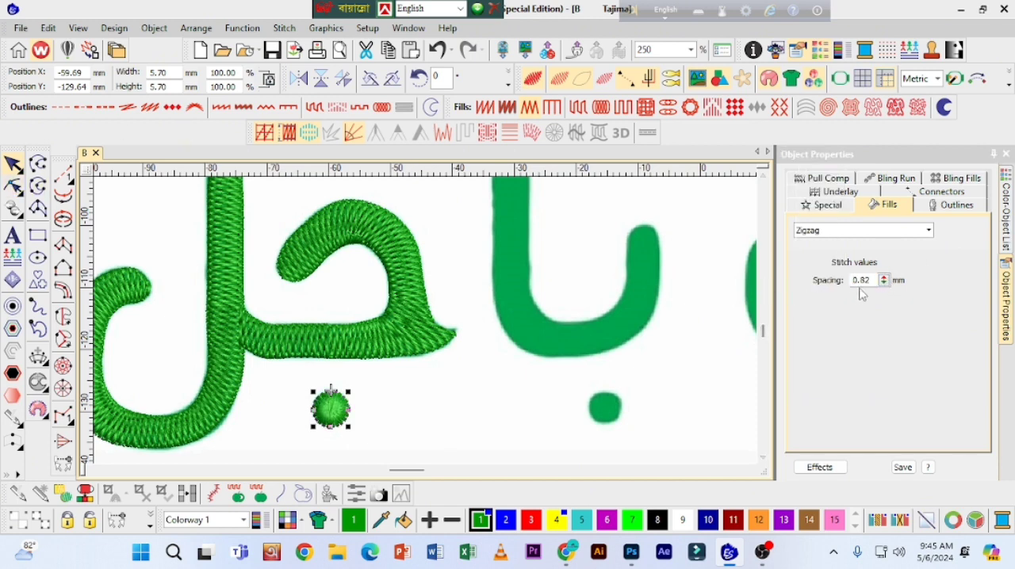
Step: Set the Zigzag spacing of the jeem's dot to 0.94 mm and deselect it
drag(883, 279, 818, 270)
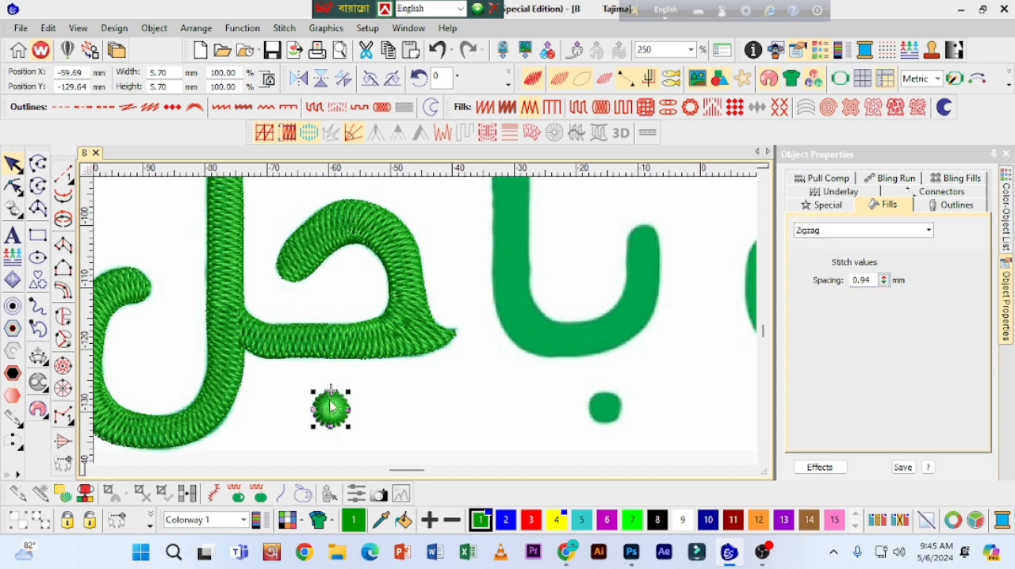
click(156, 234)
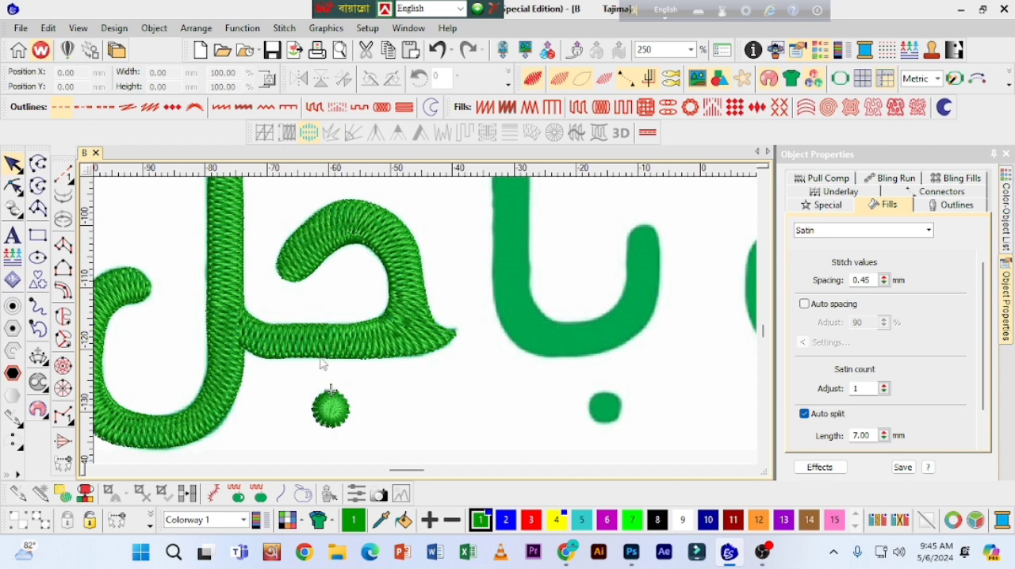
key(shift+z)
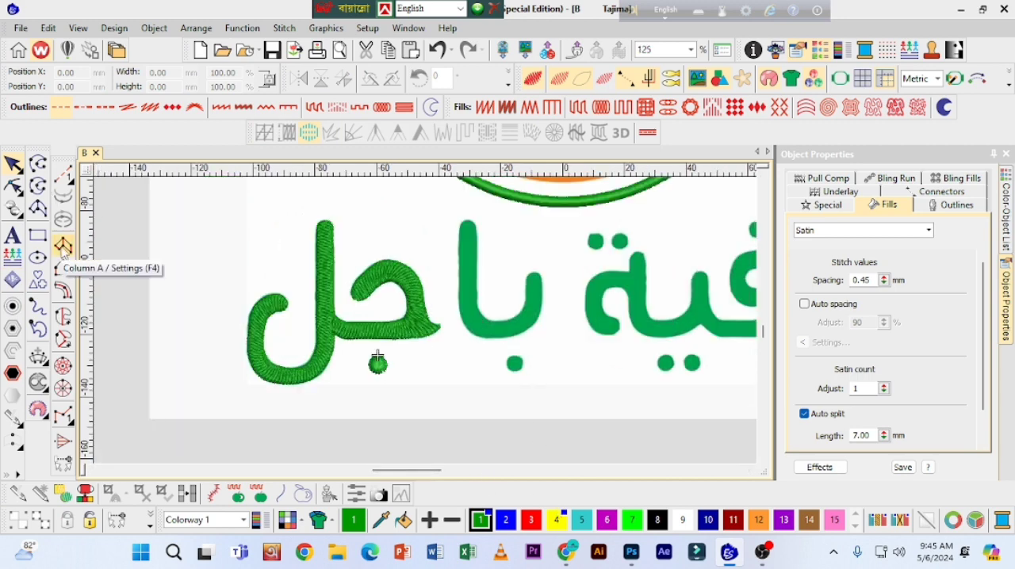
Step: Set up a Column A object with a Tatami fill at 0.51 mm spacing and open its underlay settings
click(62, 246)
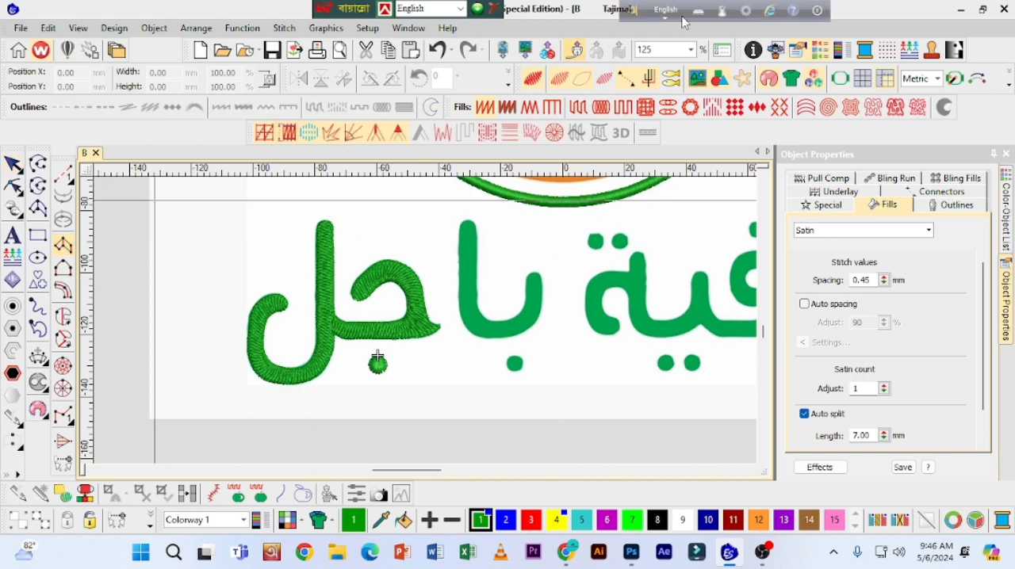
click(579, 111)
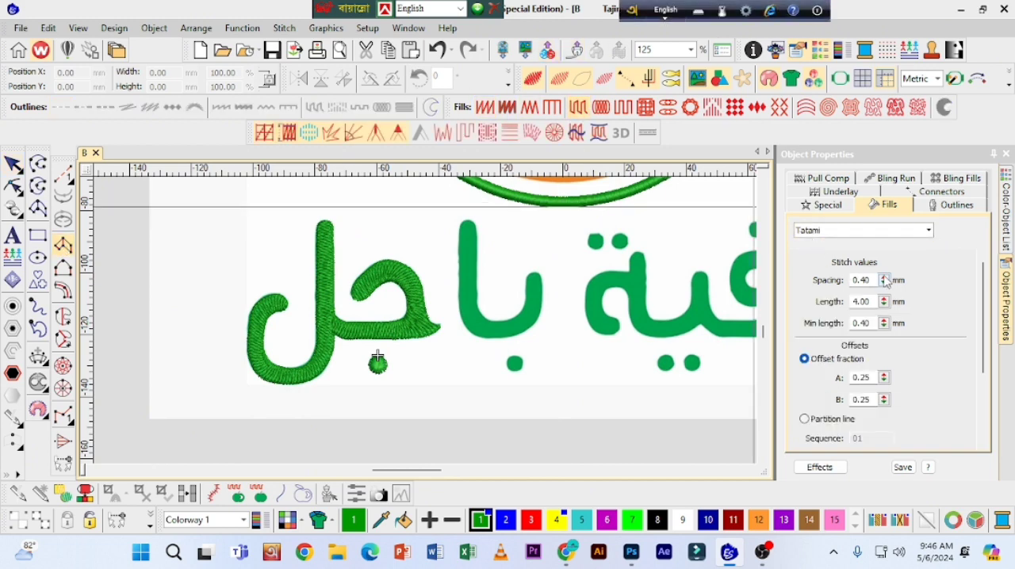
drag(886, 283, 817, 323)
click(852, 202)
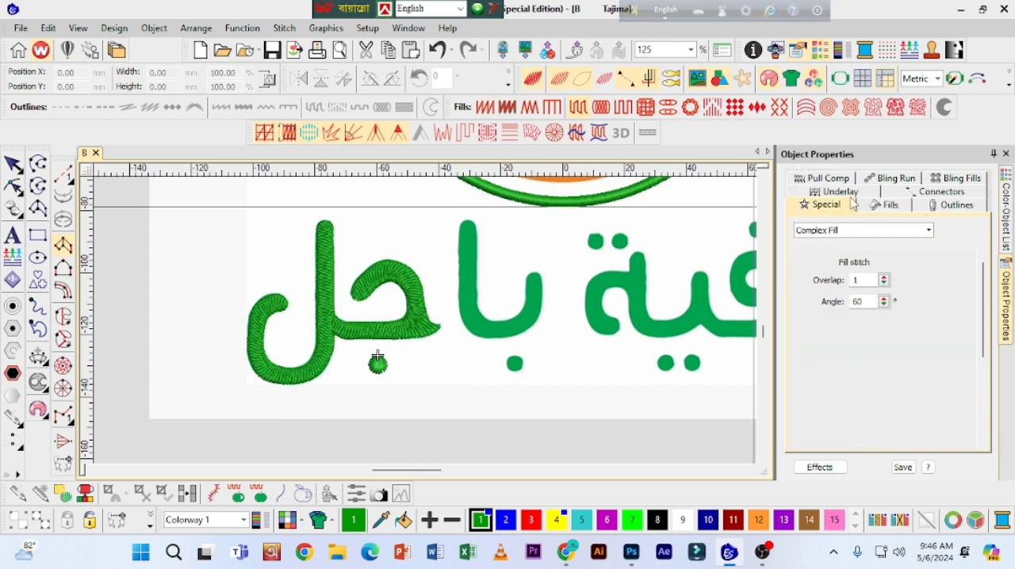
click(830, 193)
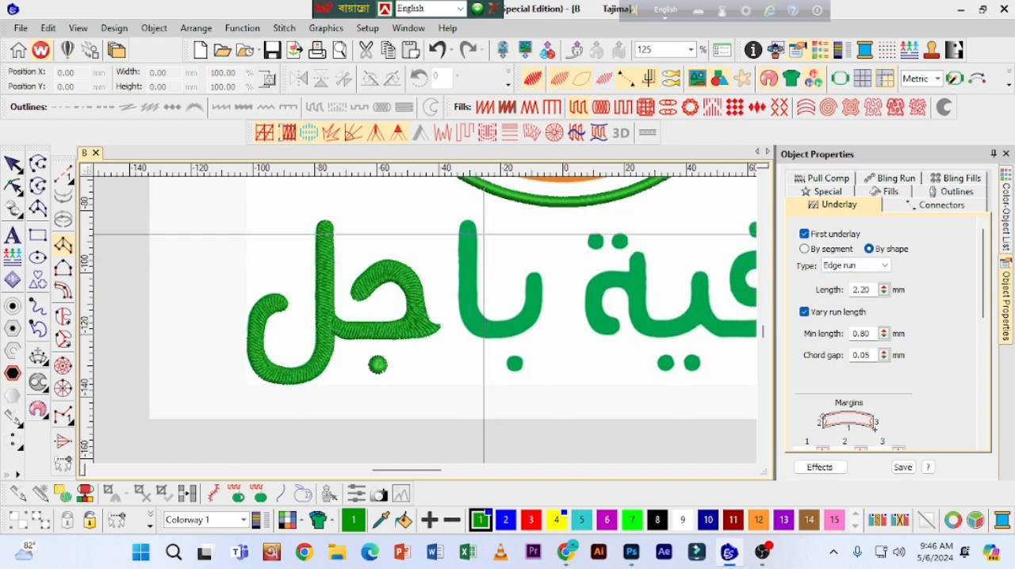
Step: Digitize the joined ba-alef as one column from the stem's rounded top around the lower curve to the short tip, and generate the stitches
key(z)
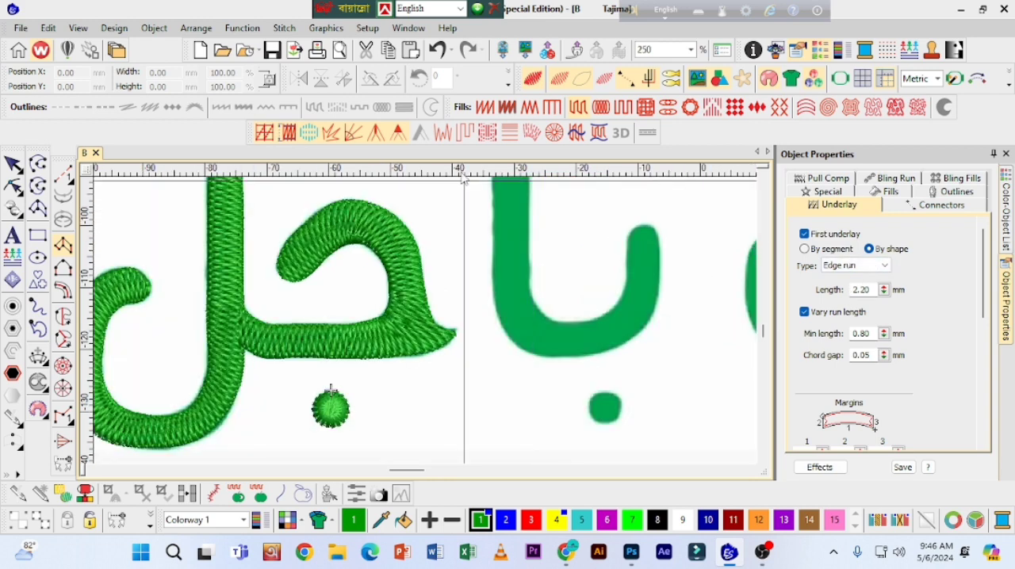
click(762, 175)
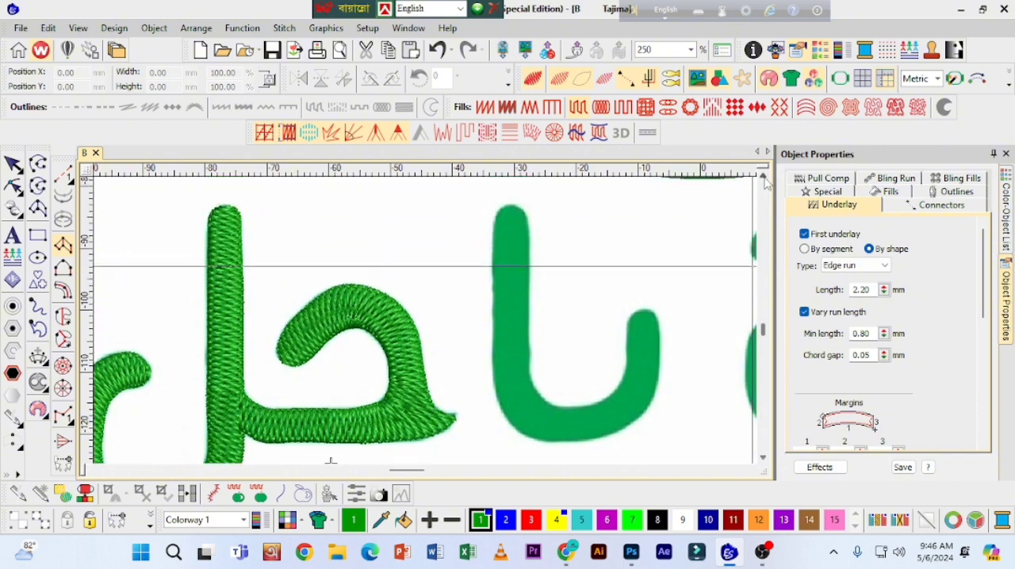
click(763, 175)
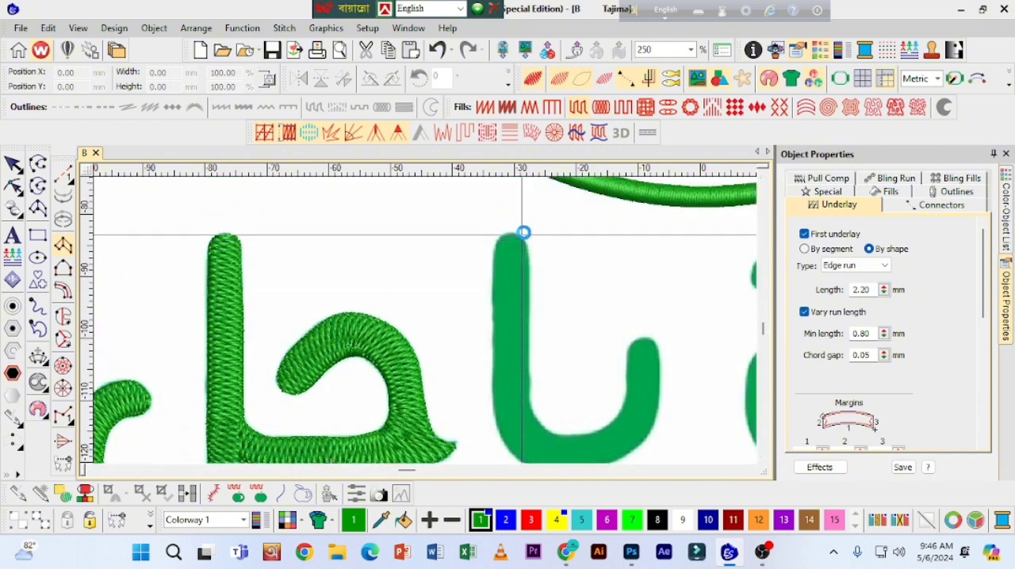
key(z)
click(763, 175)
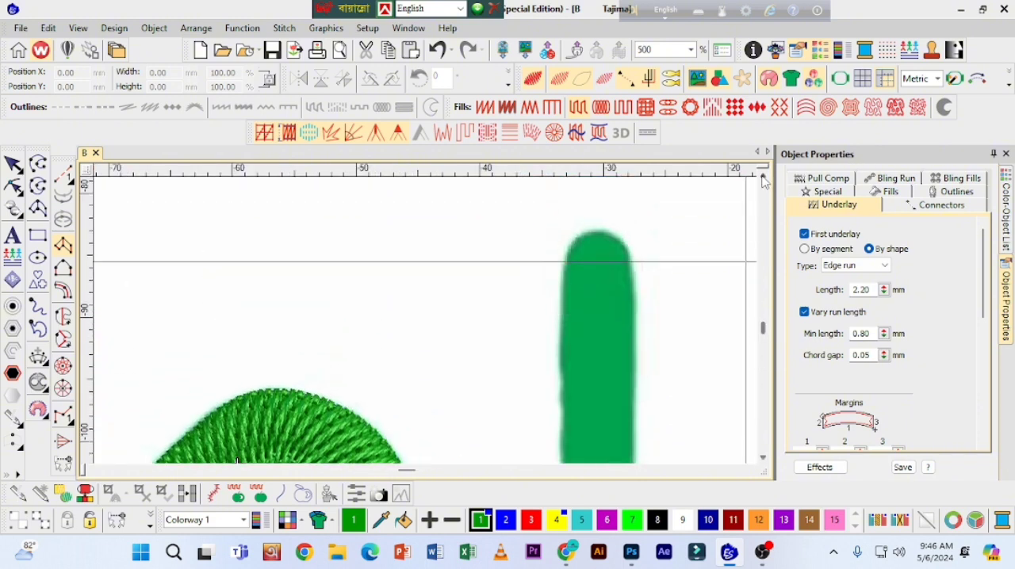
click(608, 263)
click(595, 260)
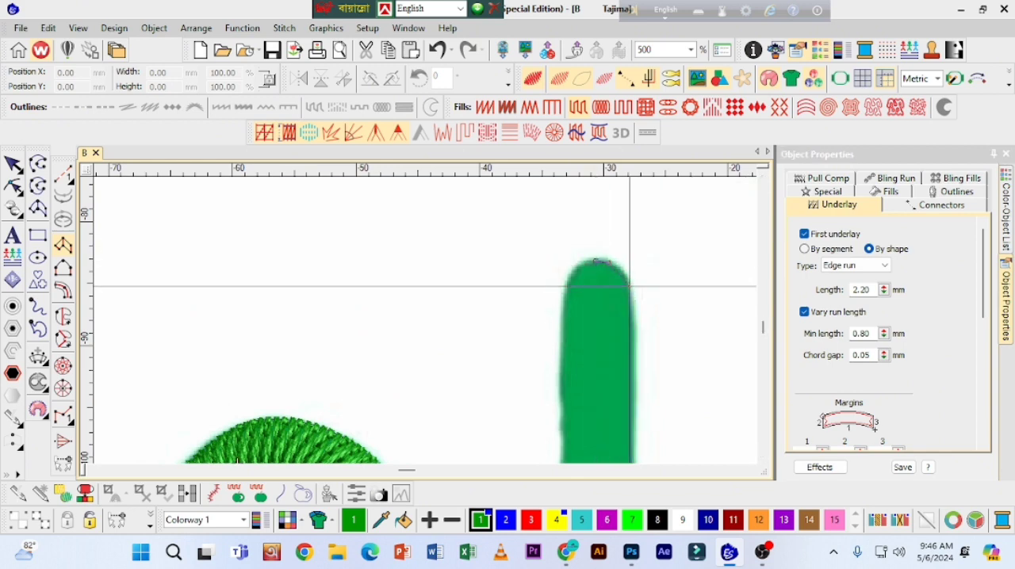
click(630, 285)
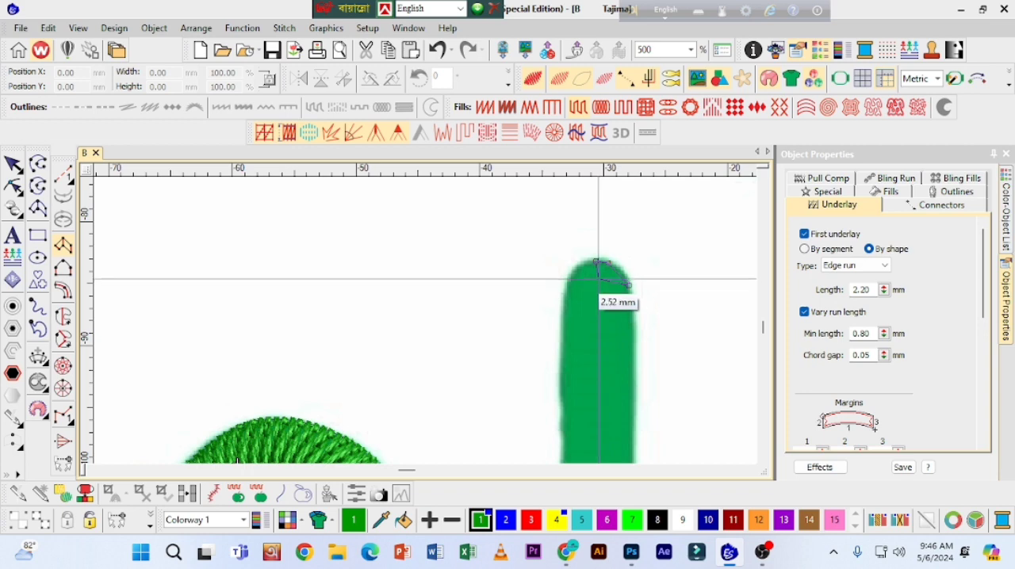
click(570, 272)
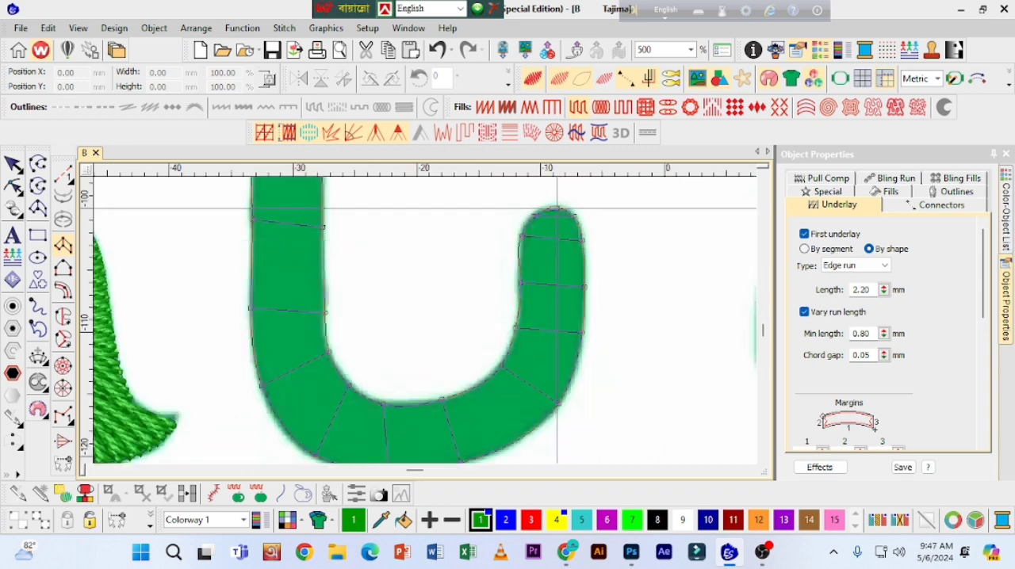
key(Return)
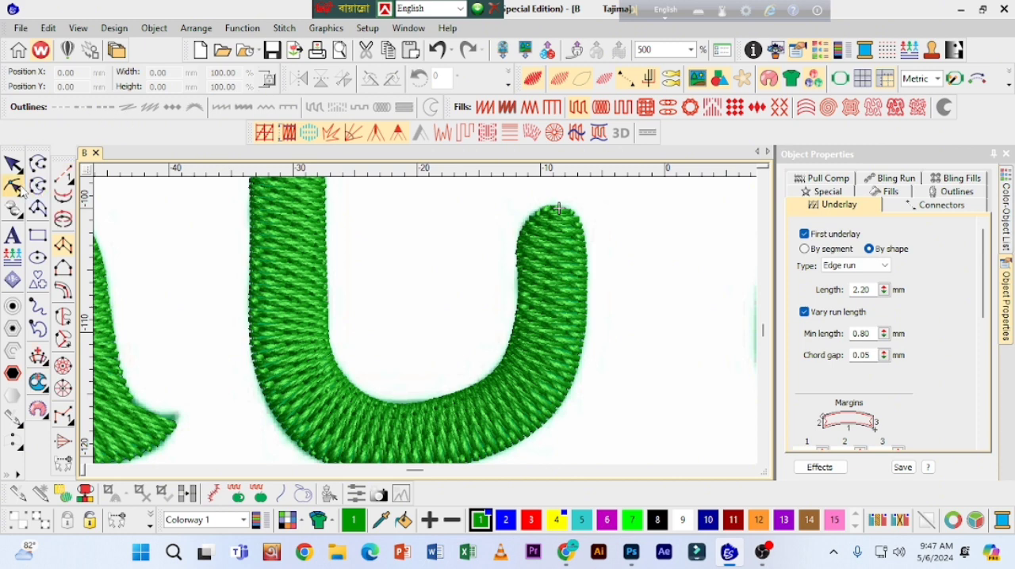
Step: Reshape the ba column's outline at its short rounded tip and leave reshaping
click(13, 186)
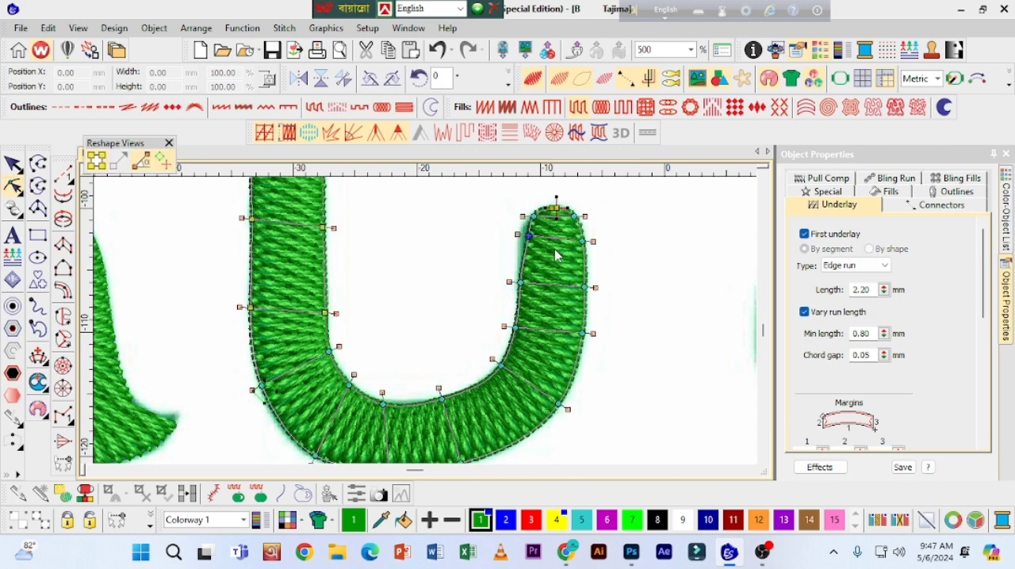
drag(511, 205, 542, 226)
key(Escape)
Step: Place a copy of the jeem's stitched dot over the artwork dot below the ba
key(shift+z)
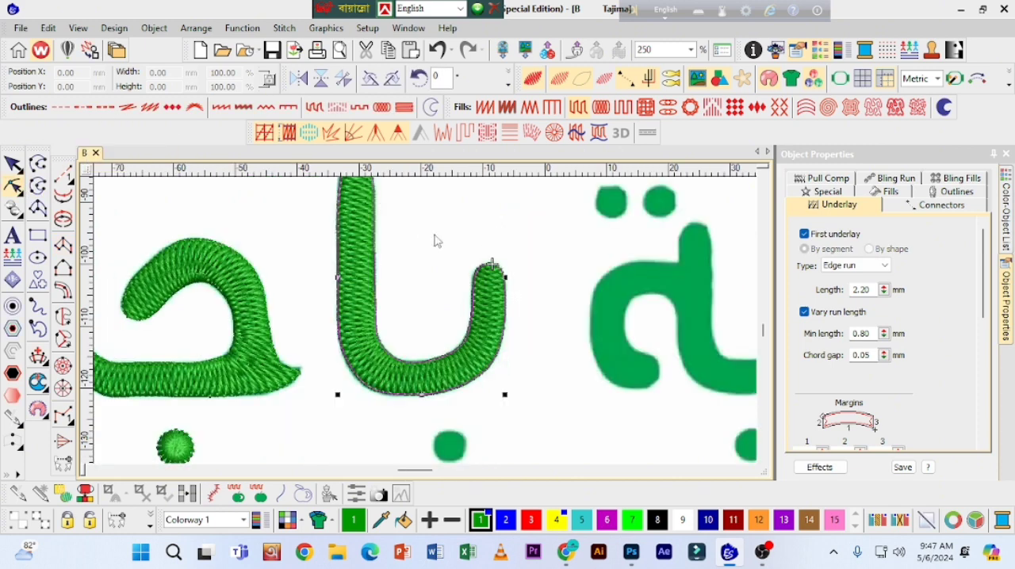
click(188, 453)
drag(176, 448, 459, 451)
drag(460, 449, 460, 449)
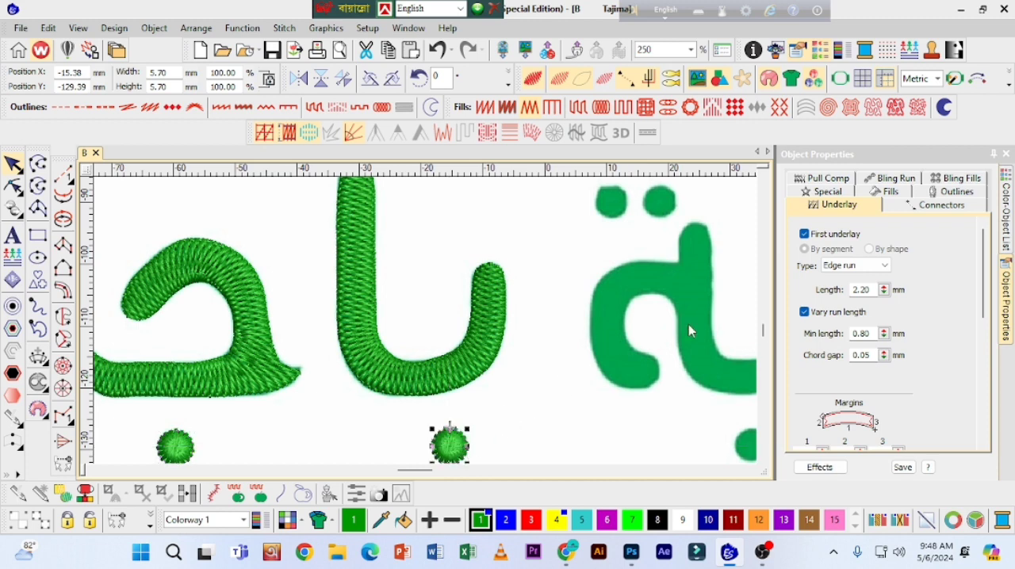
click(764, 458)
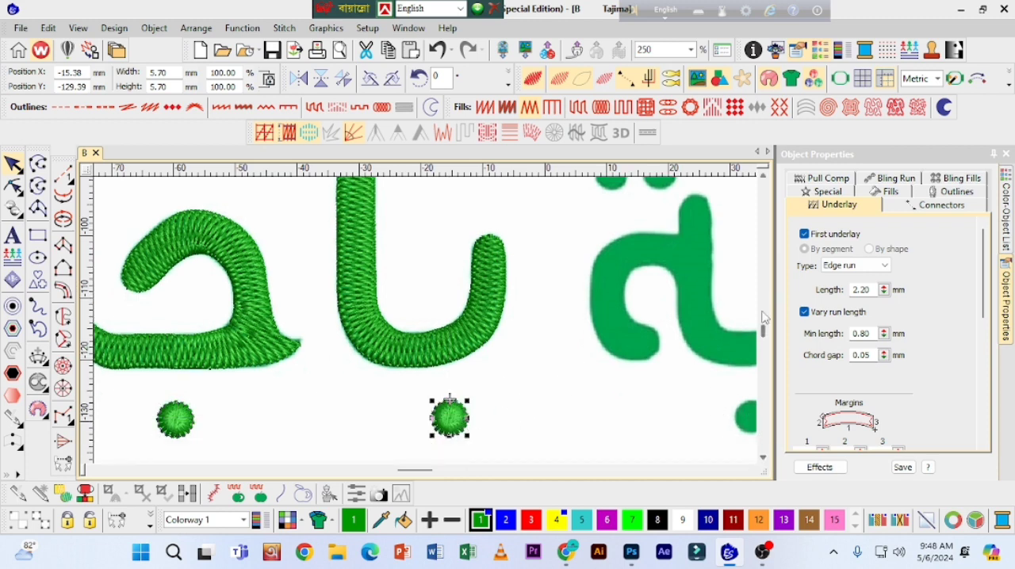
Step: Outline the ta marbuta's lower hook as a Column A object, starting at its rounded inner end
key(shift+z)
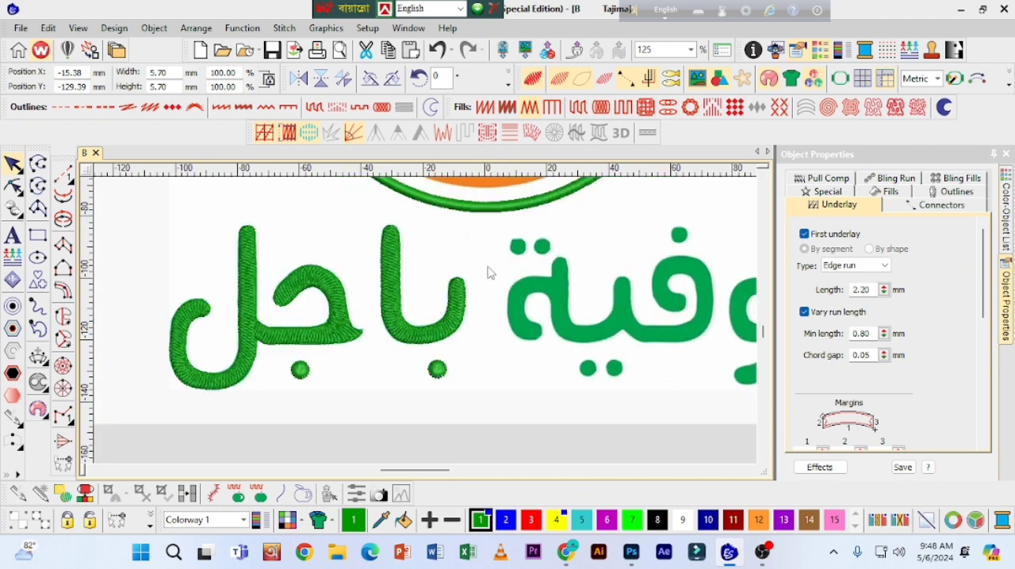
key(space)
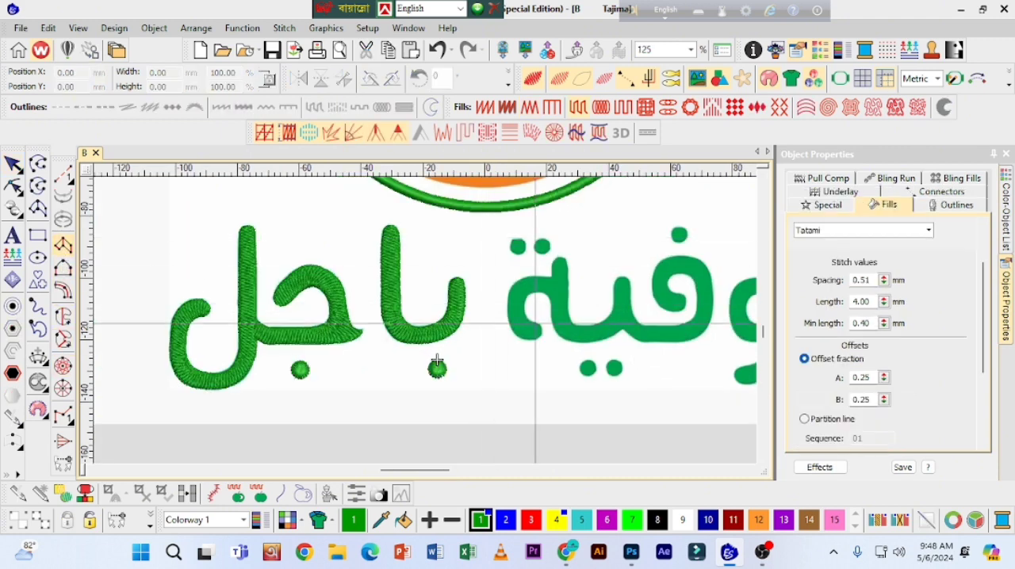
scroll(547, 325, up, 2)
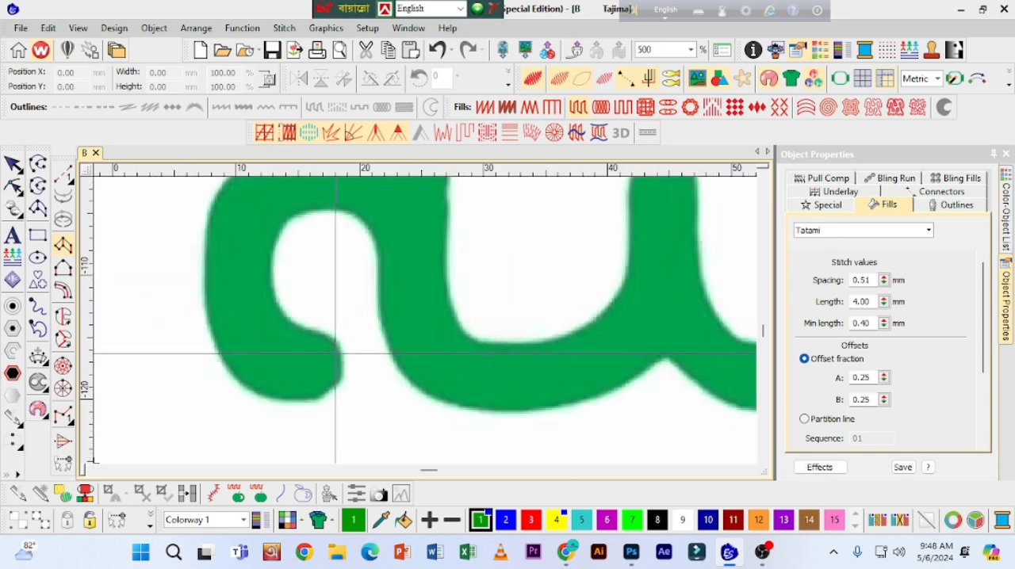
click(339, 356)
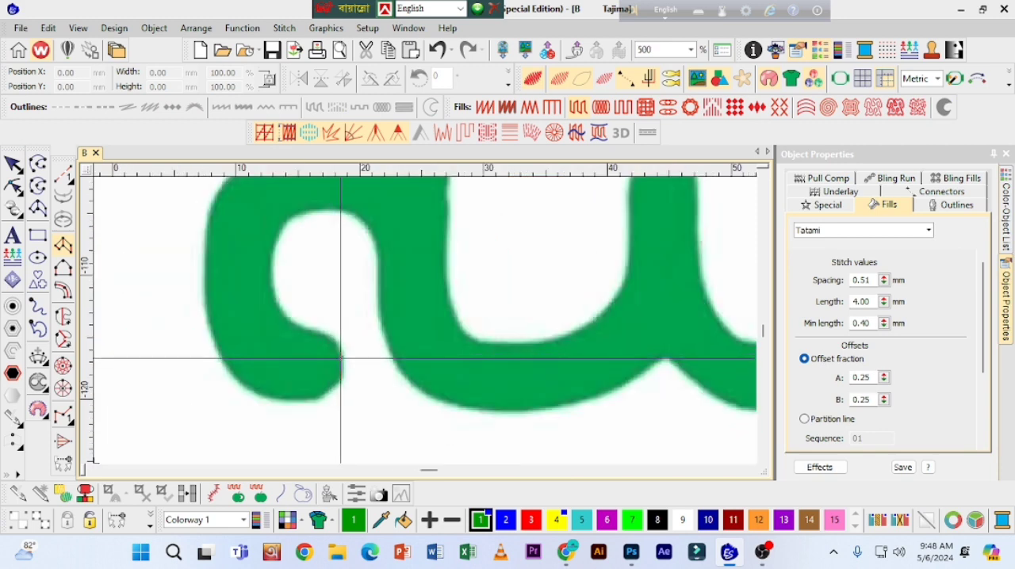
click(341, 376)
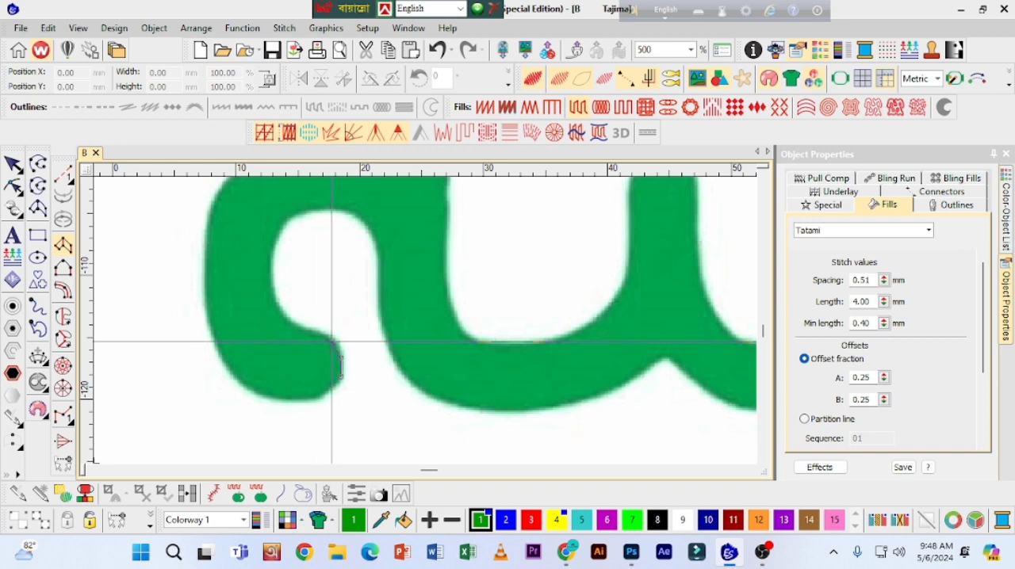
click(333, 339)
click(326, 392)
right_click(312, 333)
right_click(275, 395)
Step: Continue the ta marbuta column up its outer side and over the top into the stem, and generate the stitches
right_click(276, 302)
right_click(210, 323)
right_click(272, 252)
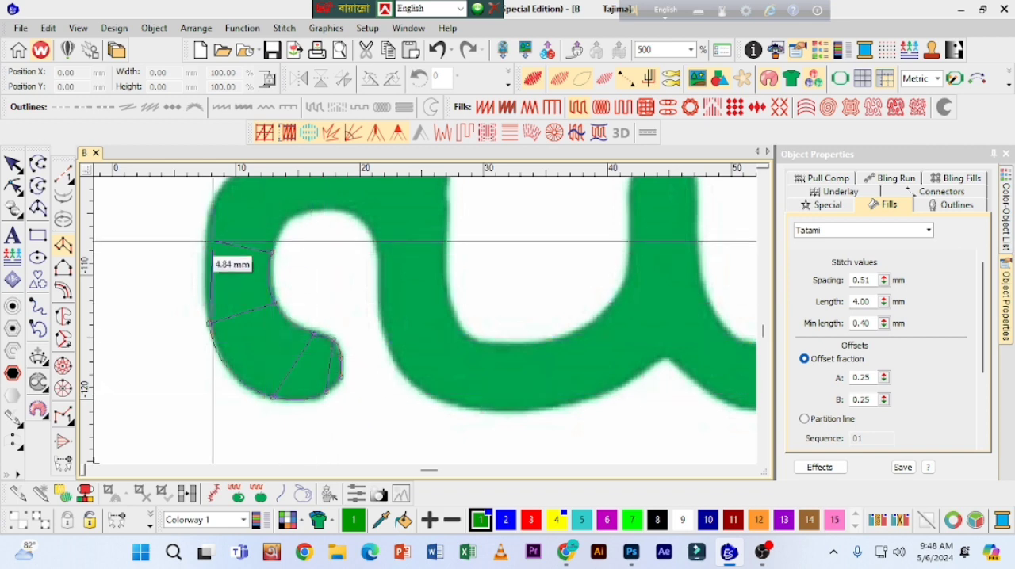
right_click(209, 238)
right_click(296, 212)
right_click(317, 230)
click(456, 306)
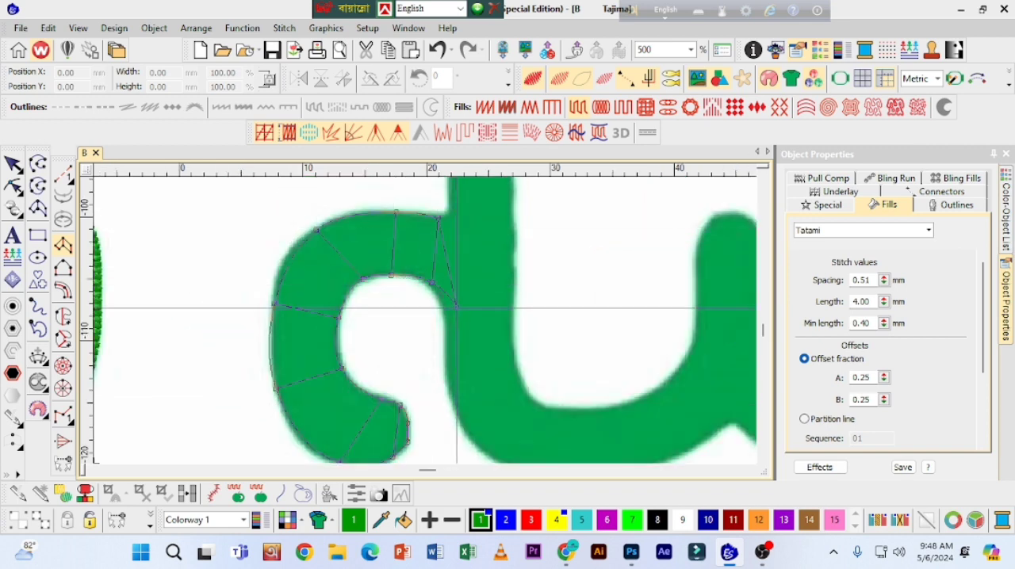
click(456, 222)
key(Return)
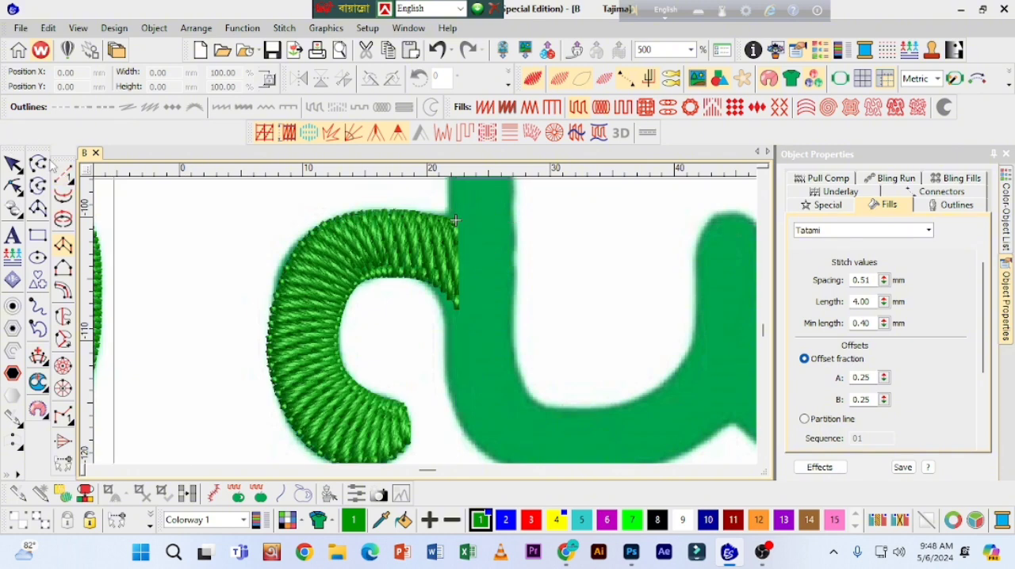
Step: Outline the ta marbuta's vertical stem as a new column from its rounded top down towards the lower bend
scroll(497, 220, up, 3)
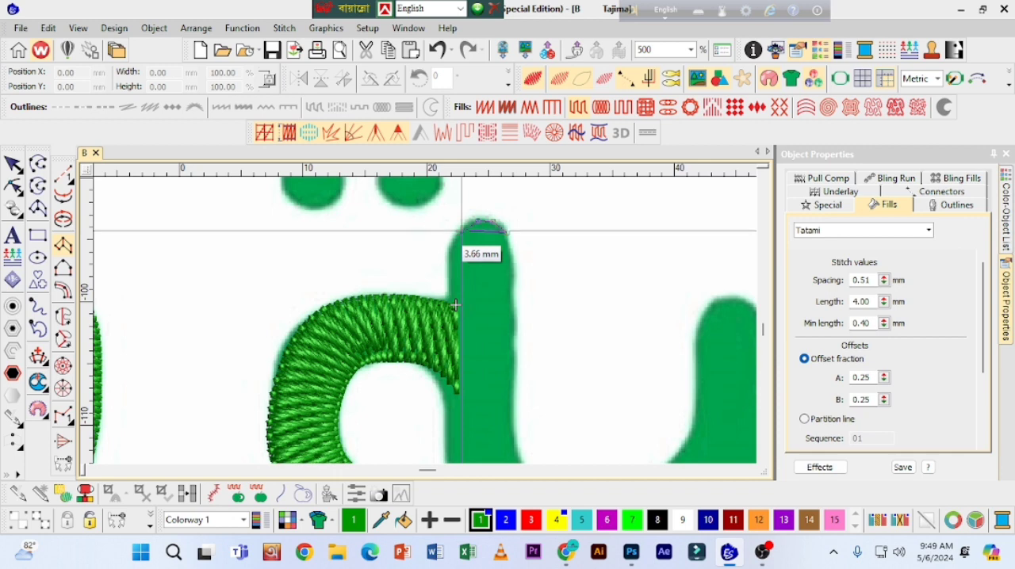
click(460, 230)
click(509, 244)
click(452, 241)
click(513, 271)
click(450, 270)
click(513, 372)
click(446, 374)
click(514, 432)
click(418, 366)
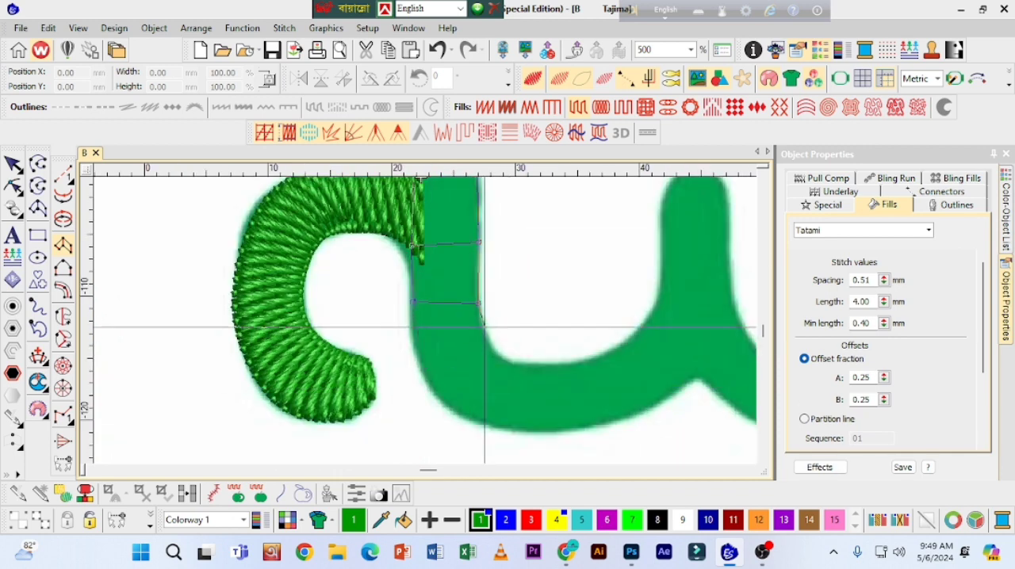
Step: Continue the stem column around the bend and along the bottom curve to the ya's tooth, and generate the stitches
click(480, 322)
click(426, 373)
click(491, 345)
click(477, 420)
click(520, 366)
click(524, 429)
click(582, 365)
click(704, 363)
key(Return)
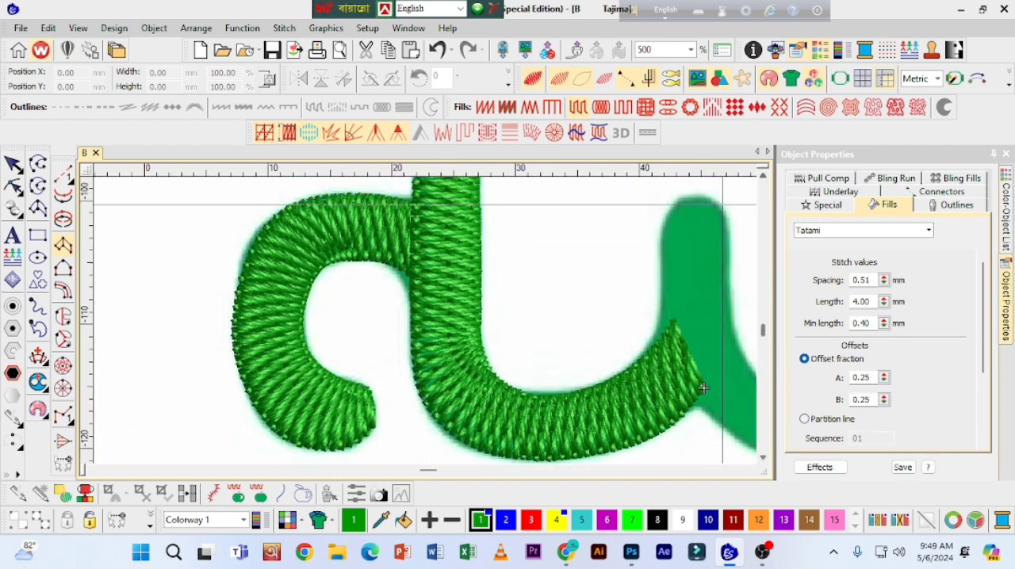
Step: Outline the ya's tooth as a new column from its rounded top down to the baseline, overlapping the stitched curve's end
click(710, 201)
click(543, 246)
click(578, 267)
click(521, 263)
click(580, 294)
click(513, 291)
click(601, 417)
click(551, 456)
click(545, 369)
click(539, 431)
Step: Continue the ya column along the baseline and up the outer side of the fa to the top of its loop
click(572, 381)
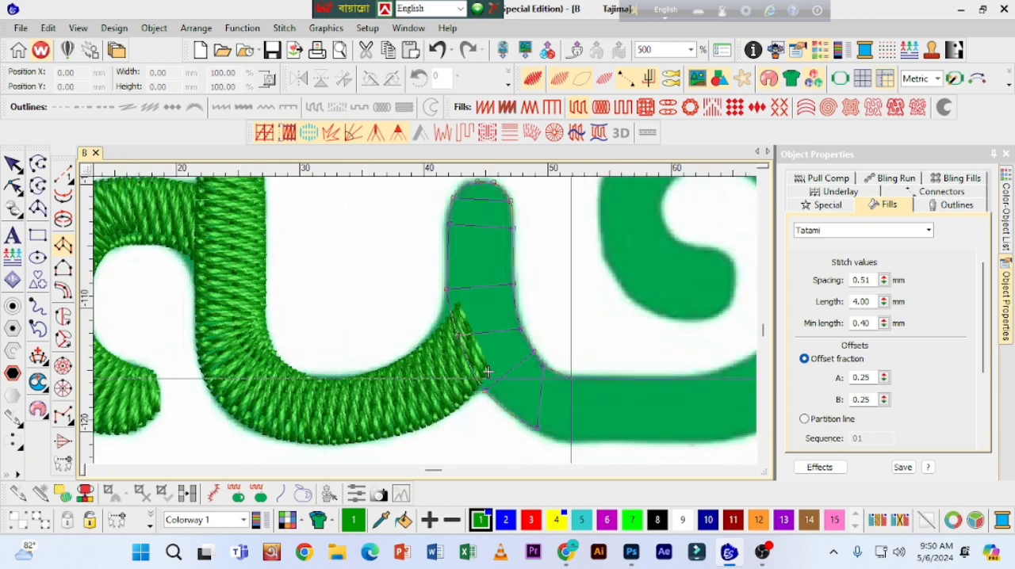
click(574, 442)
click(627, 381)
click(627, 441)
click(478, 194)
click(509, 203)
click(432, 256)
click(411, 188)
Step: Continue the column around the fa's loop to its rounded inner tip and generate the Tatami stitches
click(375, 347)
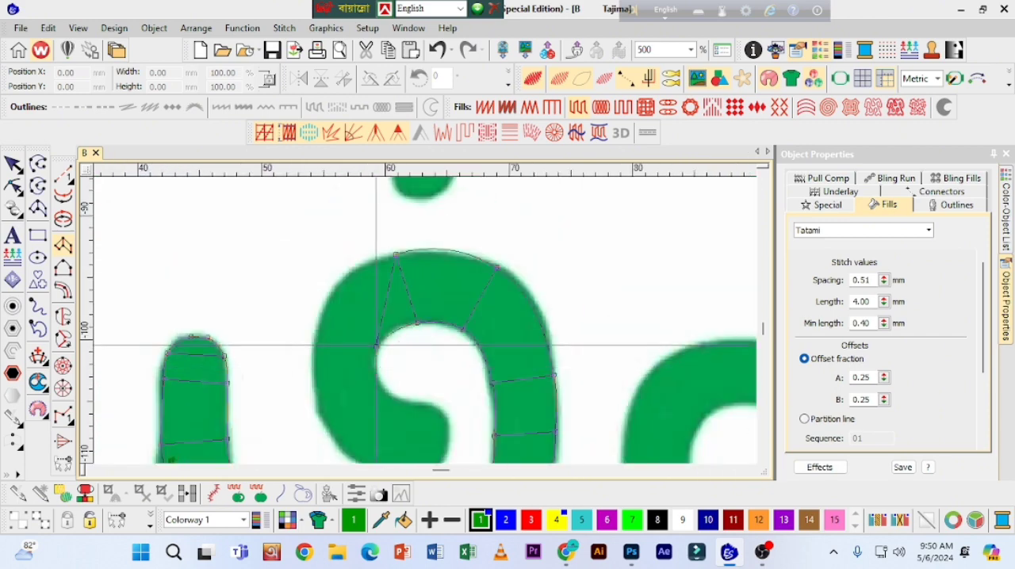
click(314, 340)
click(379, 386)
click(319, 401)
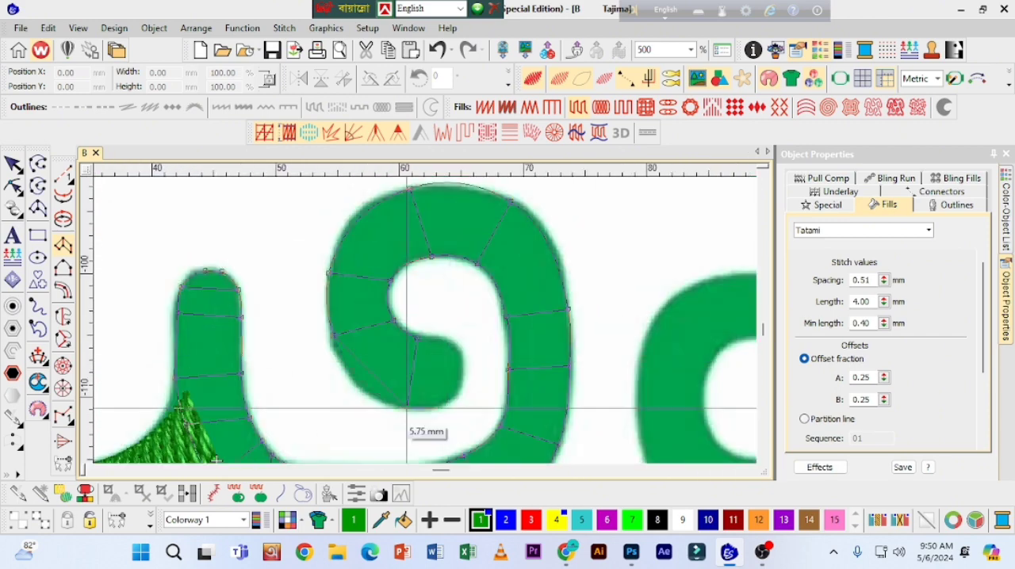
click(463, 369)
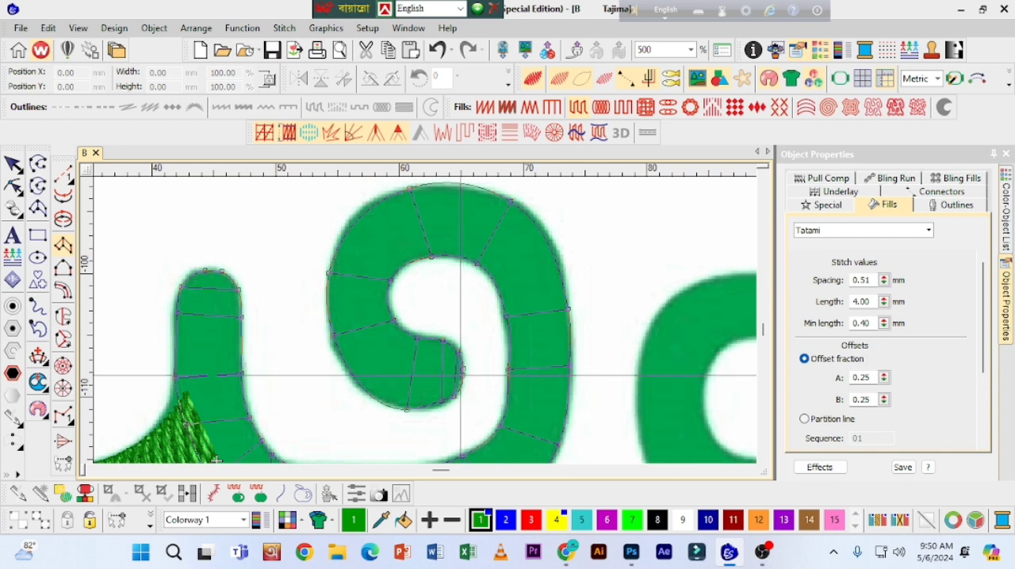
key(Return)
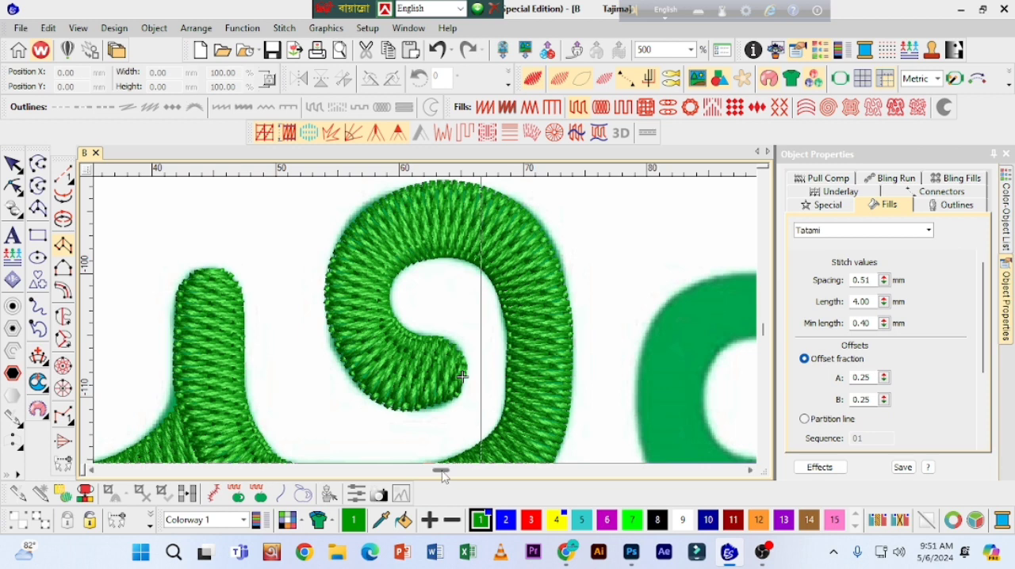
Step: Copy the stitched dot under the ba of the second word onto the ya's dot nearest the ta marbuta and nudge it into alignment
drag(443, 470, 448, 471)
key(shift+z)
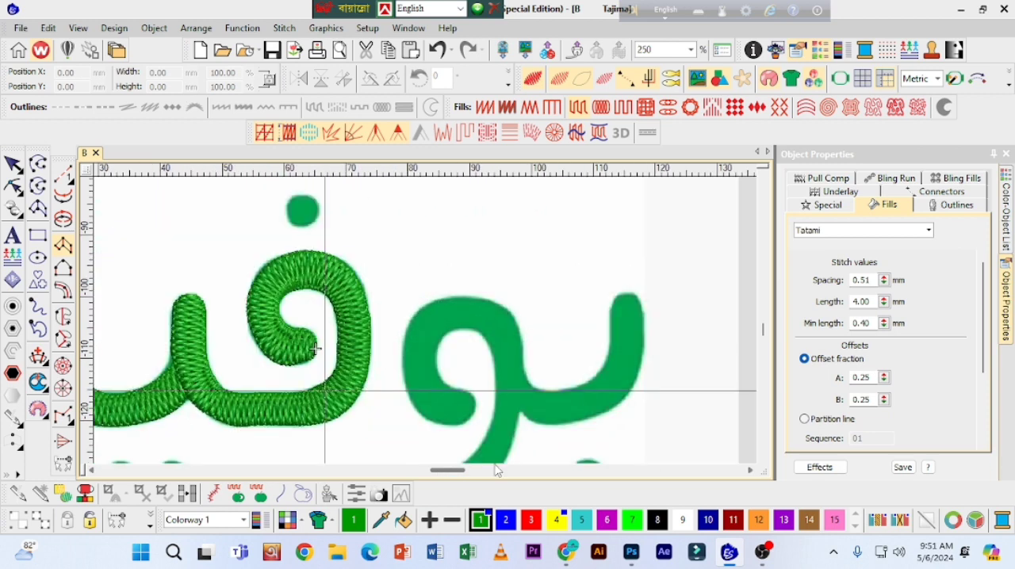
key(shift+z)
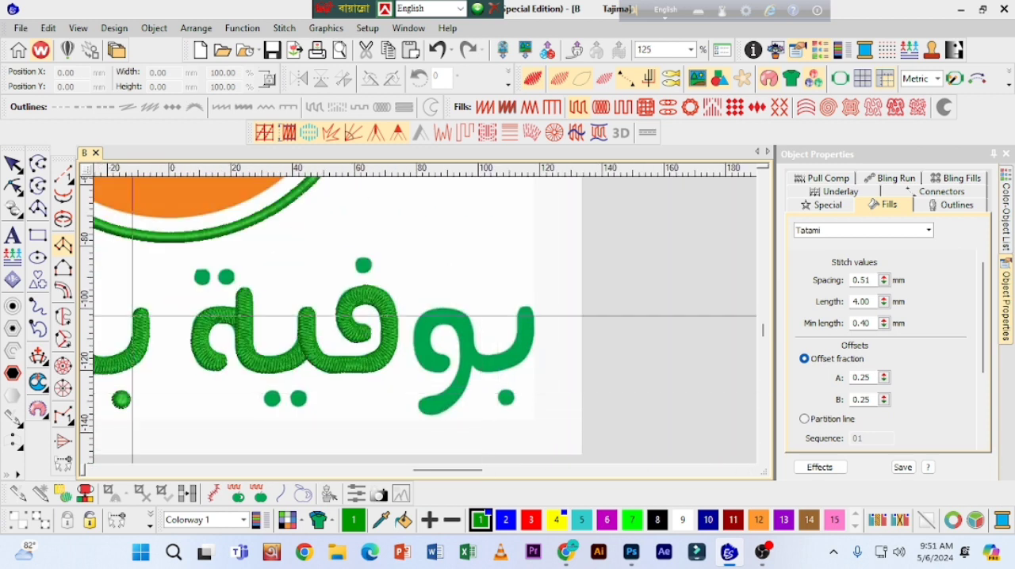
click(14, 167)
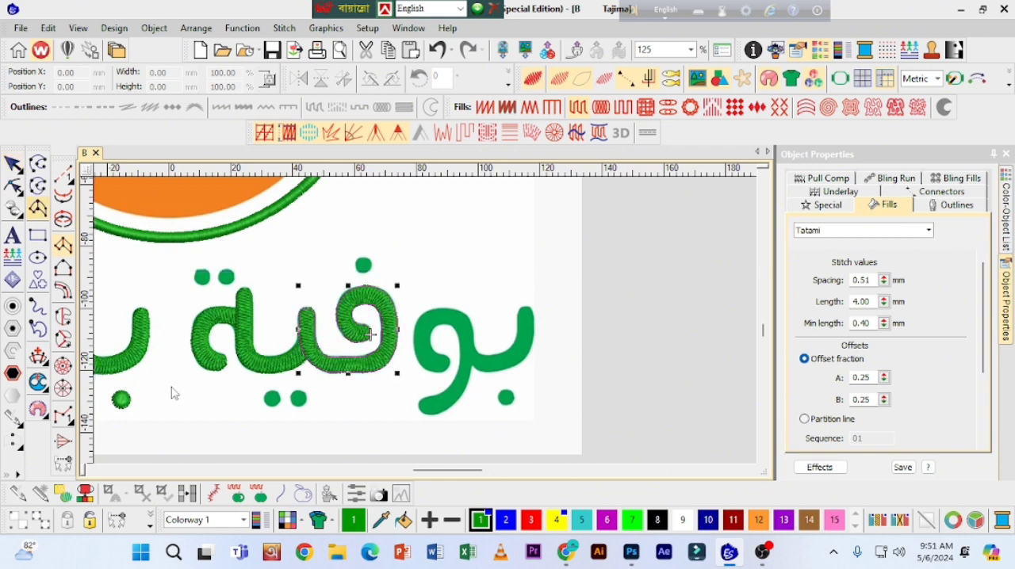
click(120, 400)
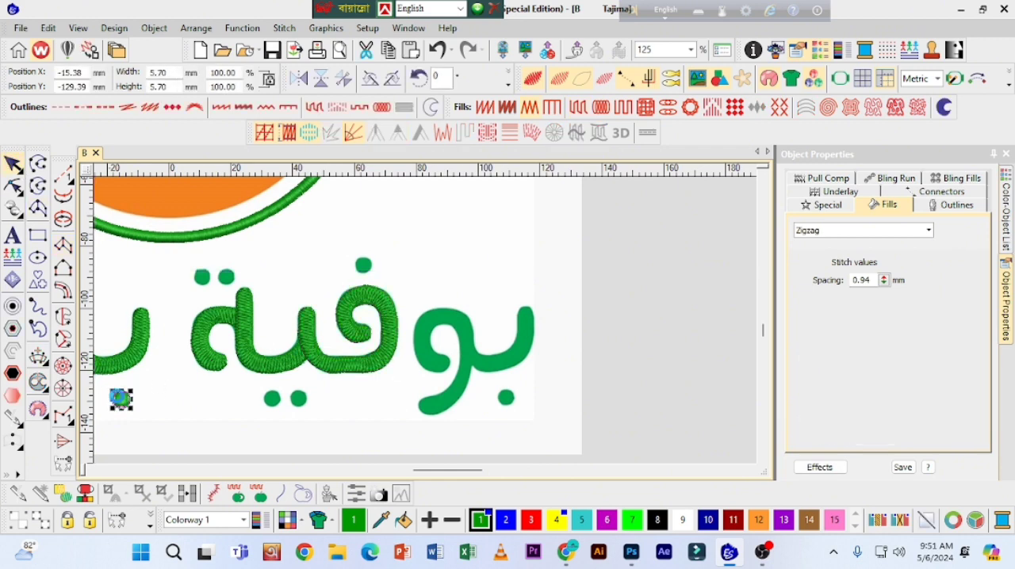
drag(122, 402, 272, 397)
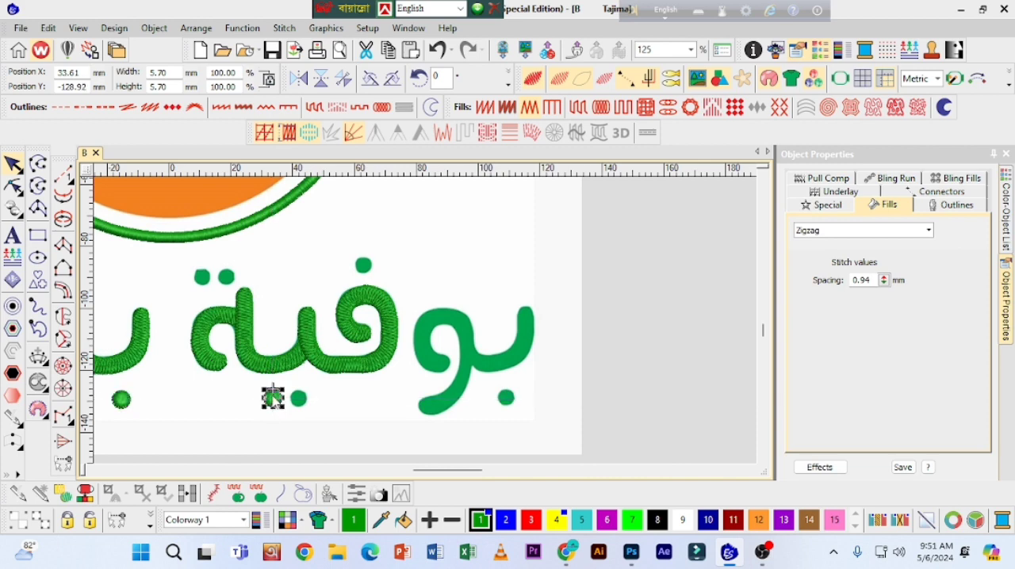
key(Left)
key(Down)
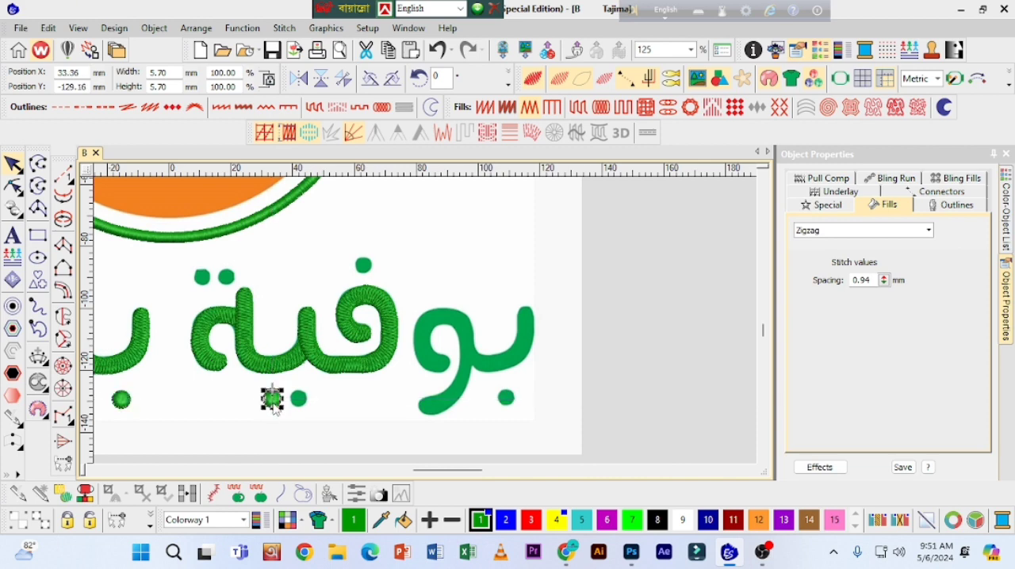
Step: Duplicate the new ya dot onto the ya's second dot and nudge it to match the artwork
key(Right)
key(Right)
key(Right)
key(Right)
key(Right)
key(Right)
key(Right)
key(Right)
key(Right)
key(Right)
key(Right)
key(Right)
key(Right)
key(Right)
key(Right)
key(Right)
key(Right)
key(Right)
key(Right)
key(Right)
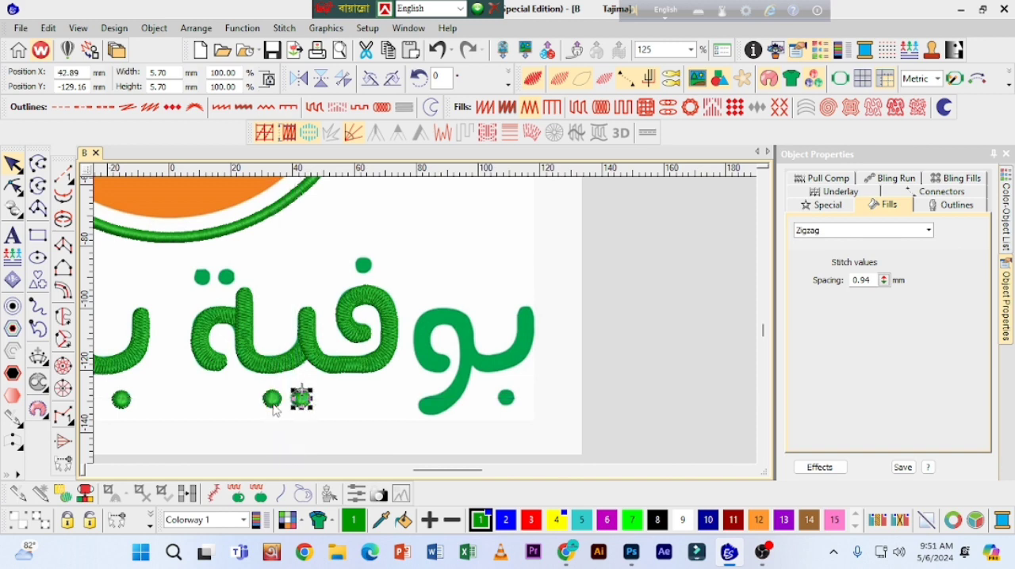
key(Left)
click(240, 415)
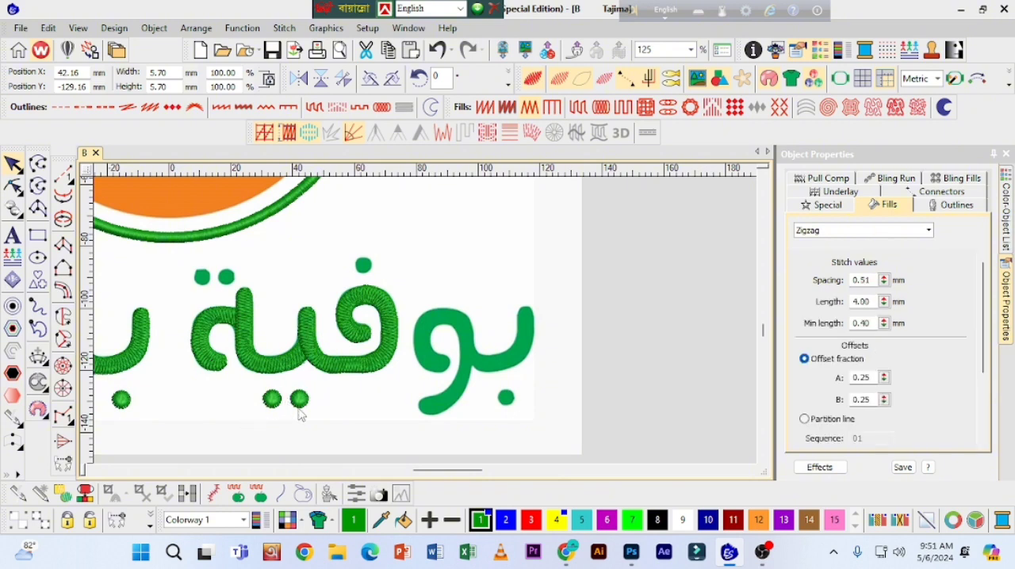
Step: Change the first underlay of the ya's second dot to Zigzag
click(302, 403)
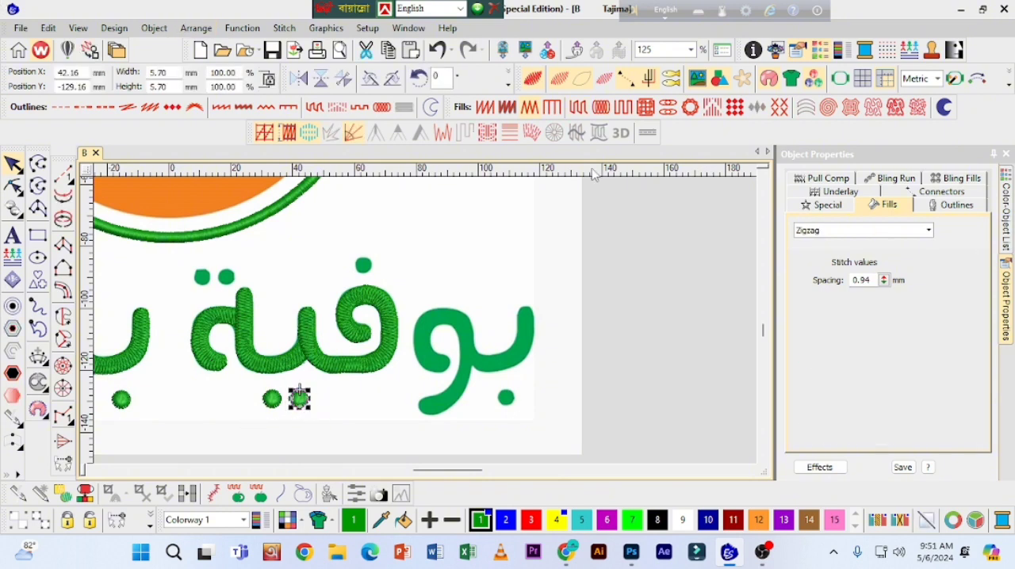
click(839, 194)
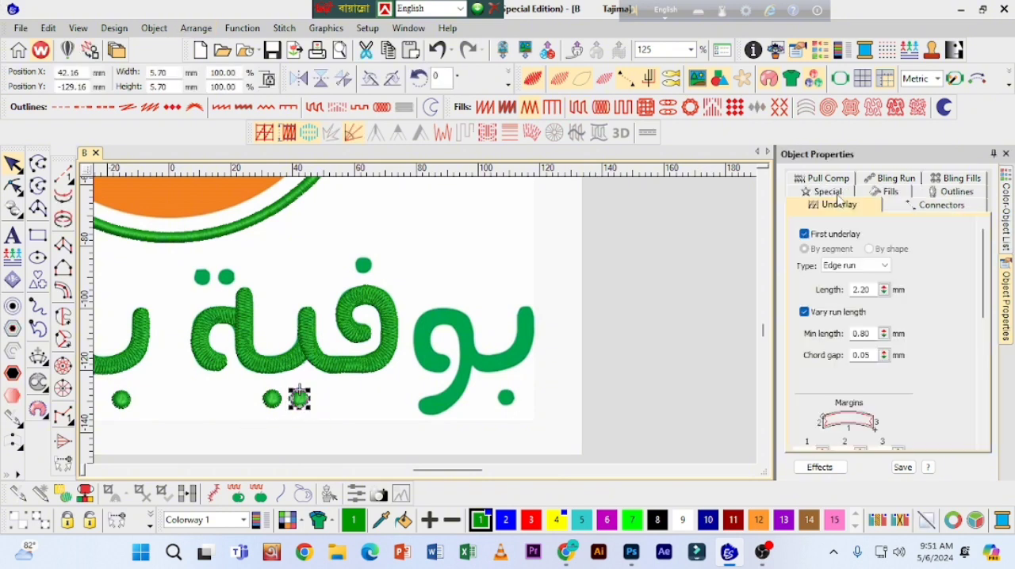
click(883, 271)
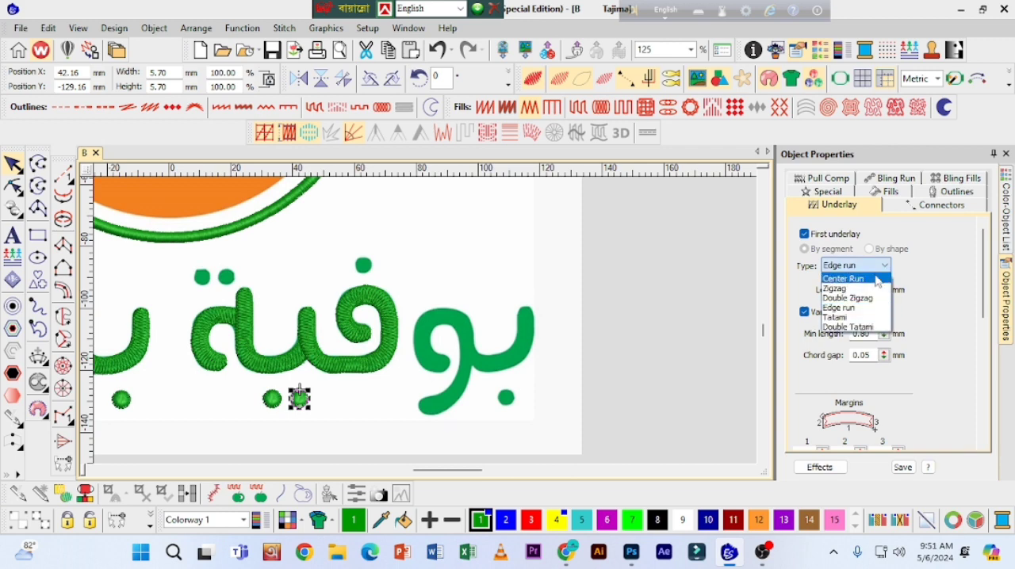
click(843, 288)
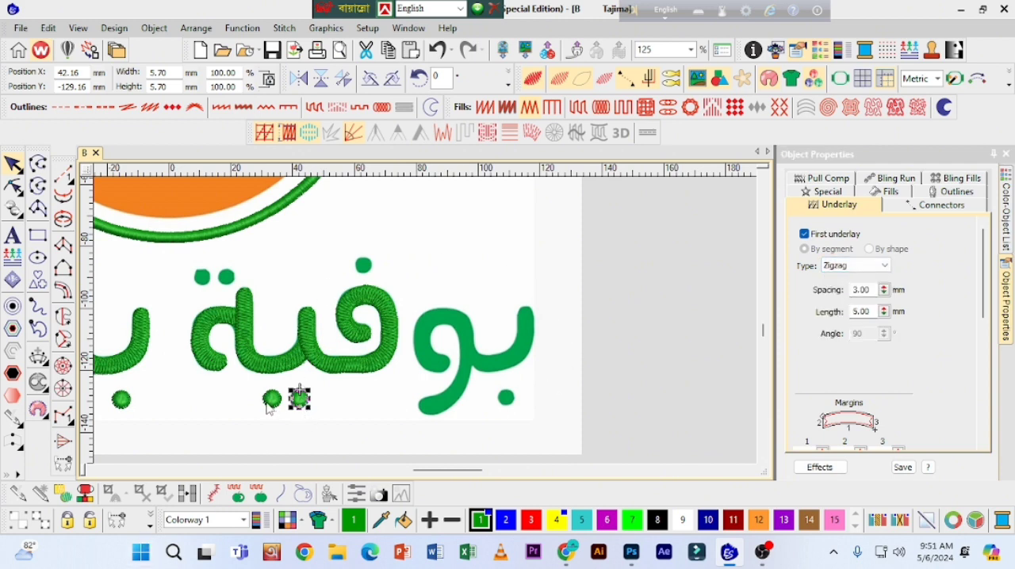
Step: Select the ya's other dot together with the ba and jim dots and set their first underlay to Zigzag
key(shift+z)
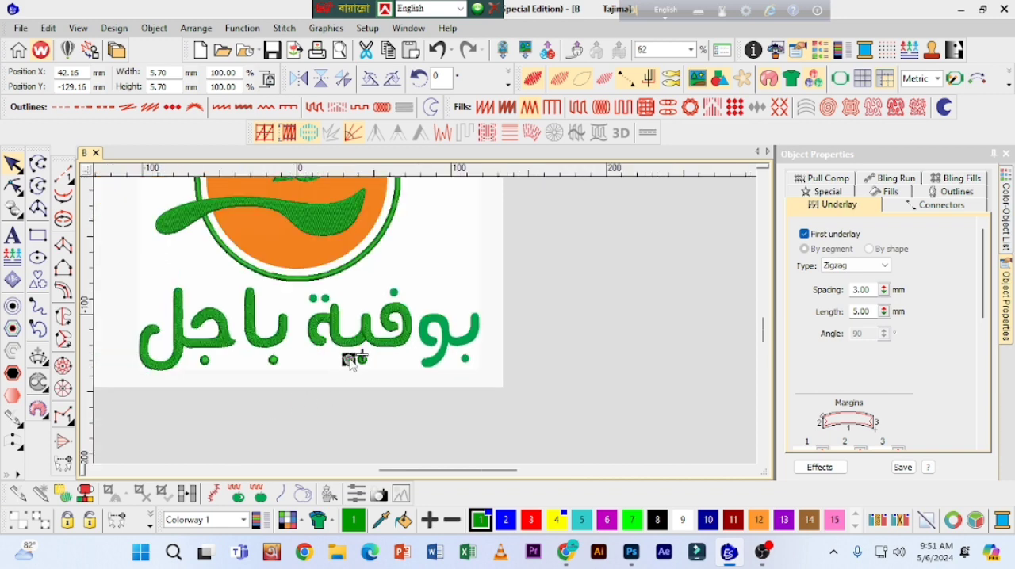
click(277, 362)
ctrl+click(203, 361)
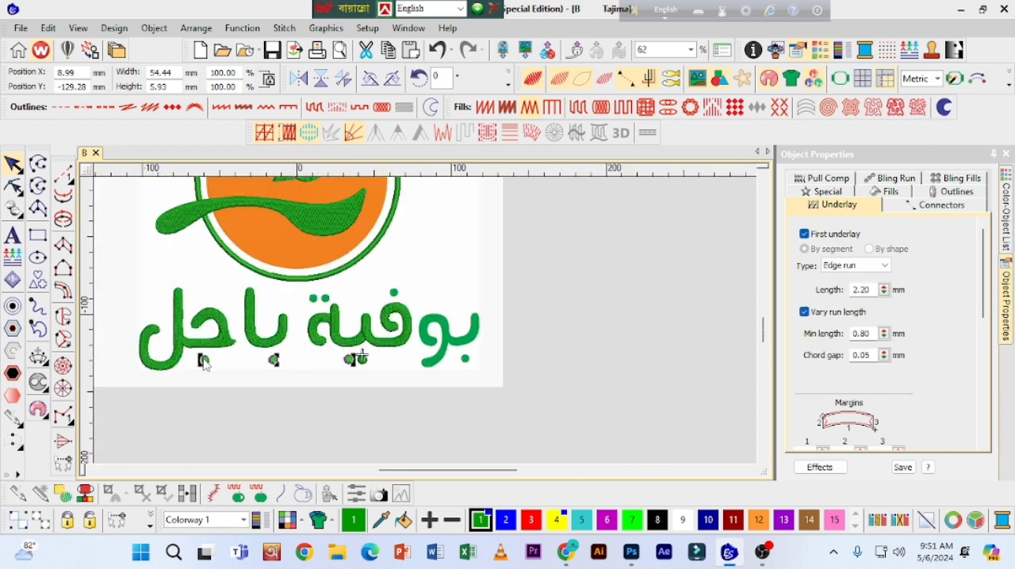
click(868, 266)
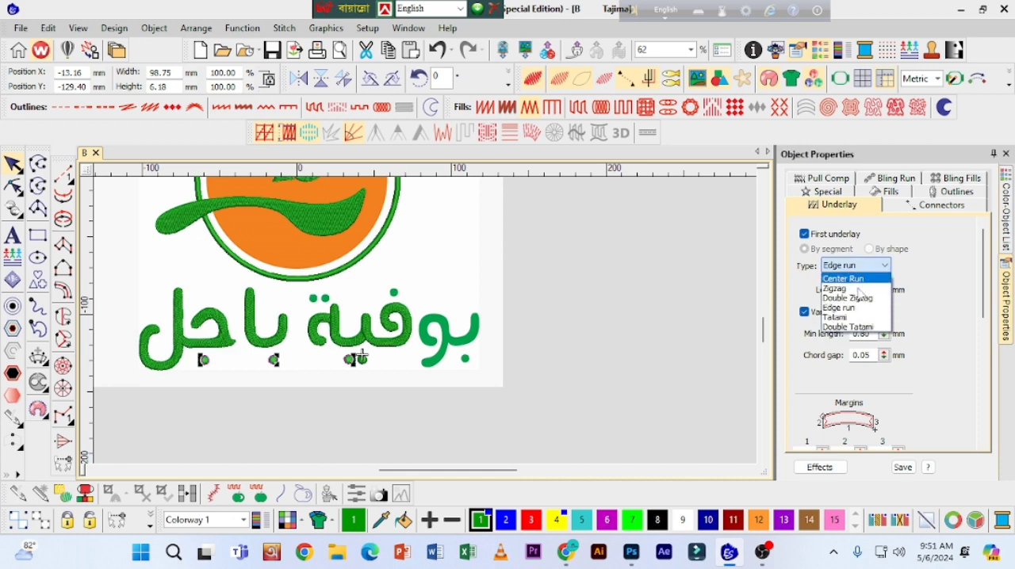
click(843, 296)
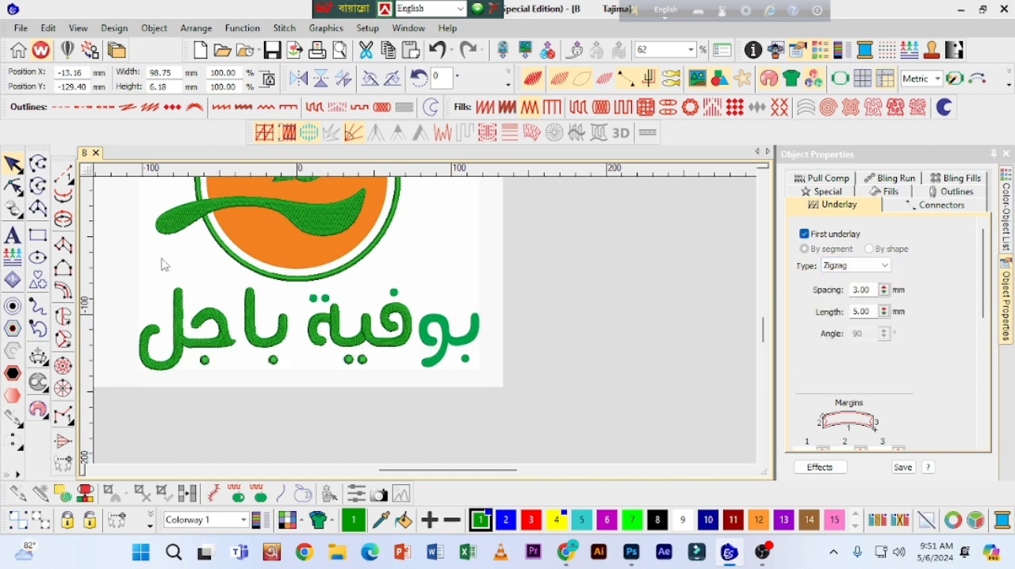
Step: Copy the ya's pair of dots onto the two dots above the ta marbuta and nudge the pair into alignment
click(341, 381)
mouse_move(386, 356)
mouse_down()
mouse_move(326, 329)
mouse_move(323, 300)
mouse_up()
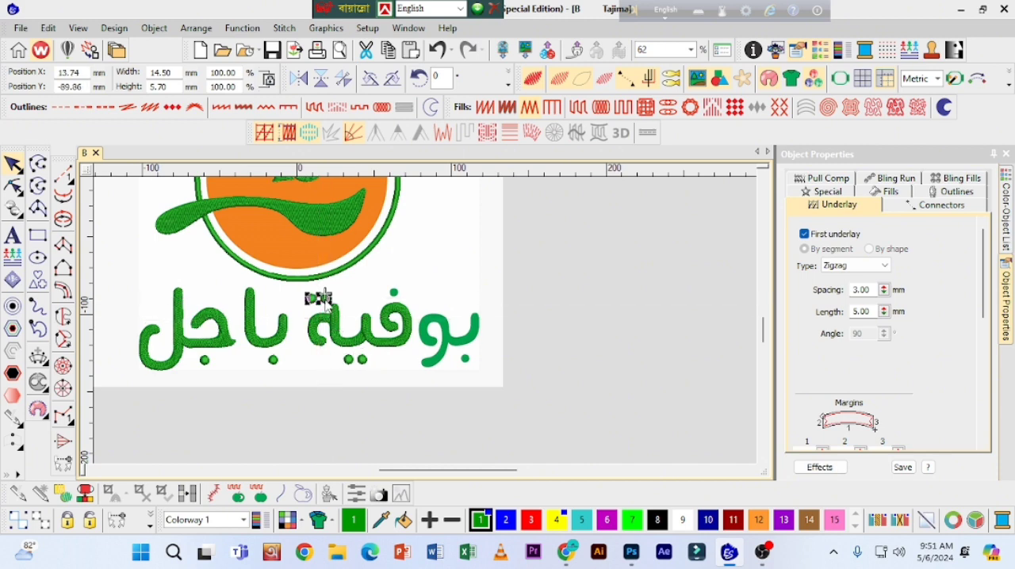
key(z)
key(z)
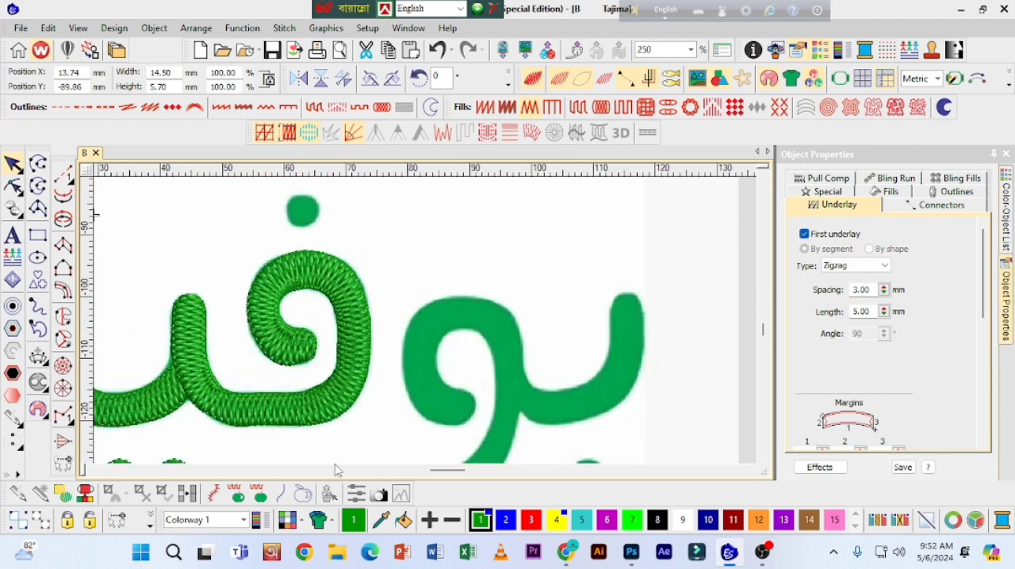
drag(447, 473, 434, 471)
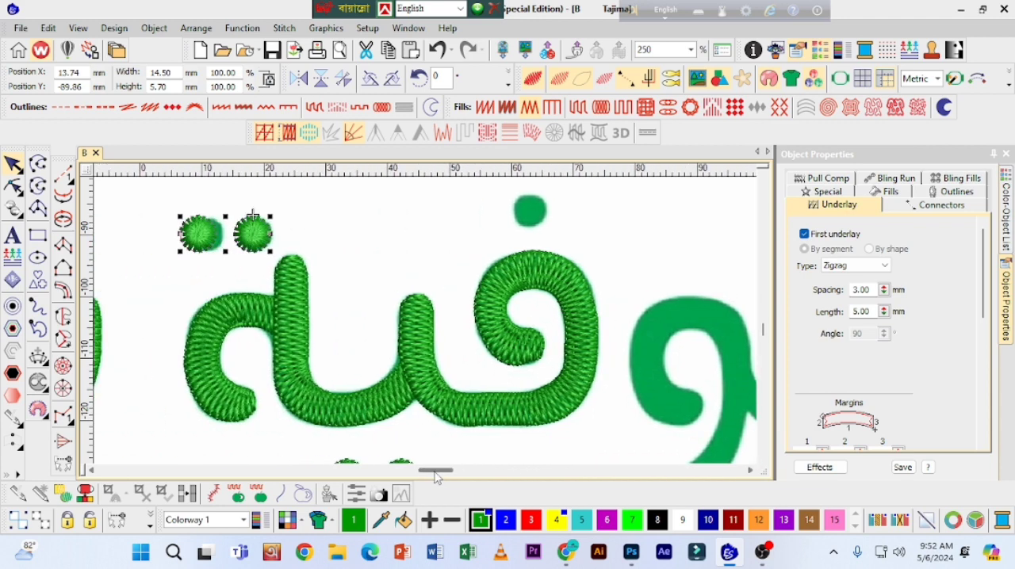
key(Right)
key(Right)
key(Right)
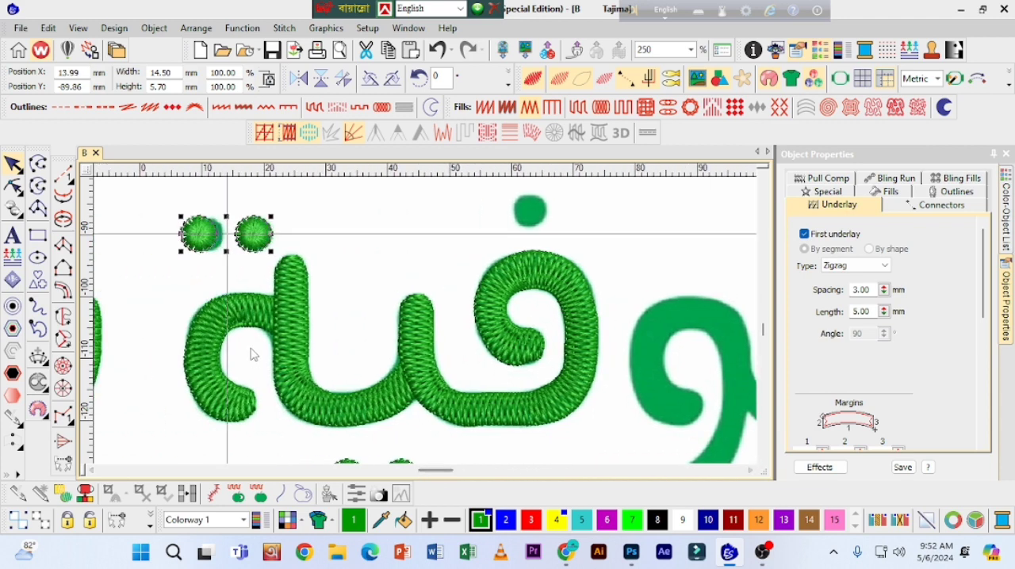
Step: Shift the outer ta marbuta dot closer to its neighbour so it covers the artwork dot
click(170, 242)
click(203, 240)
key(Right)
key(Right)
key(Right)
key(Right)
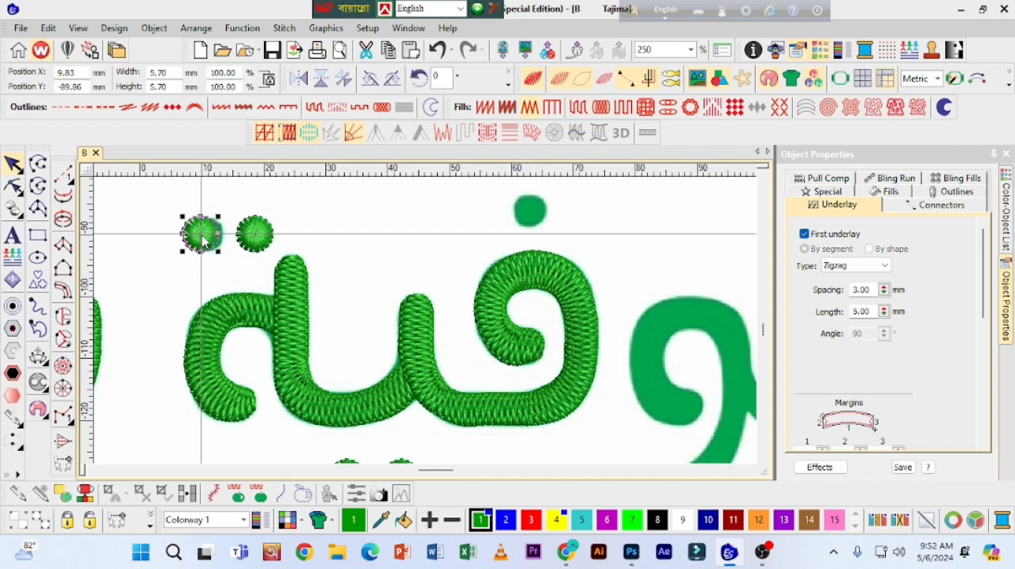
key(Right)
key(Right)
key(Right)
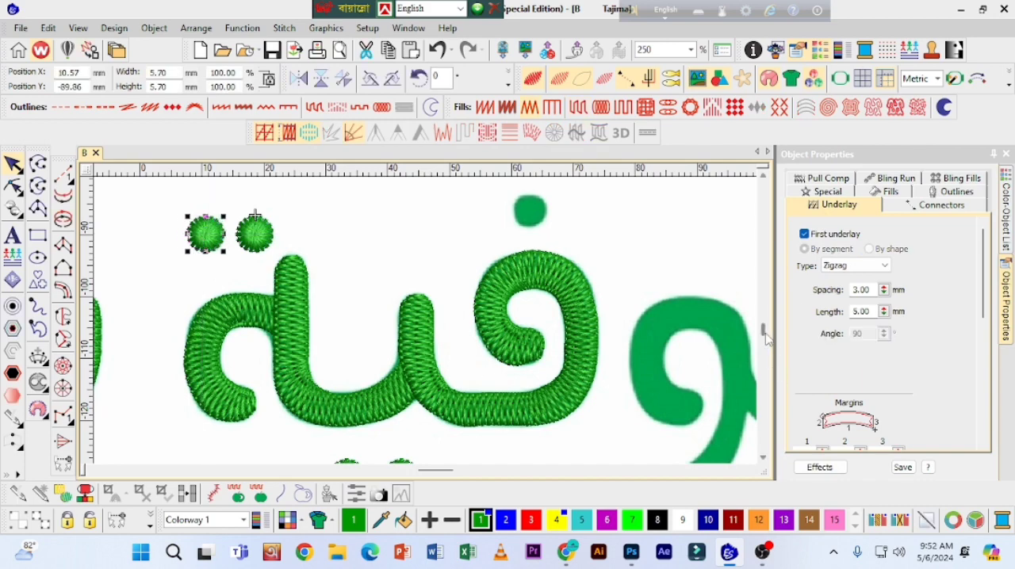
Step: Copy the ta marbuta's inner dot onto the dot above the fa
scroll(766, 339, down, 4)
scroll(762, 333, up, 7)
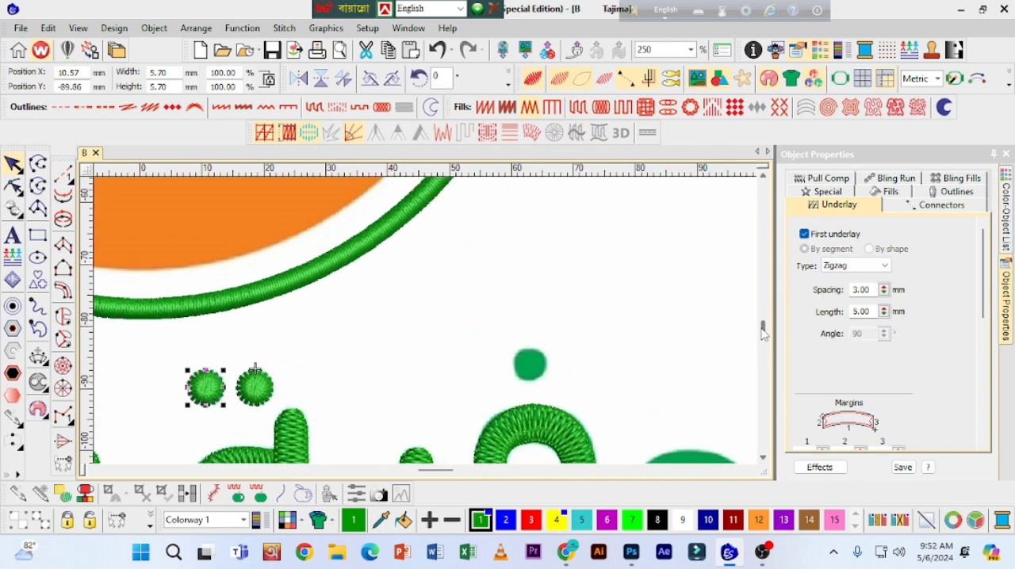
click(272, 390)
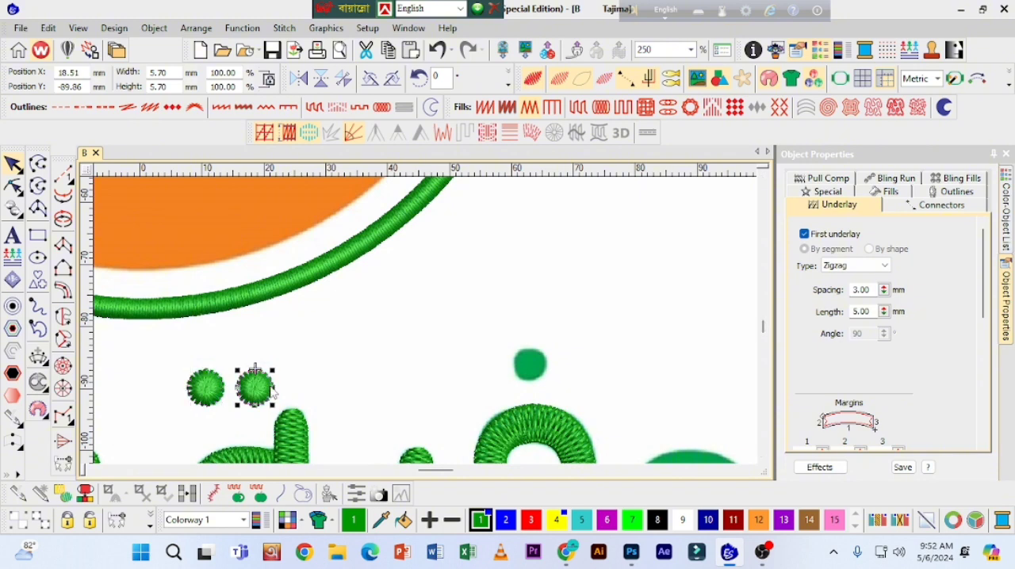
drag(260, 394, 534, 369)
Step: Copy the ya's second dot onto the dot under the initial ba of the first word and deselect it
drag(763, 326, 763, 333)
key(shift+z)
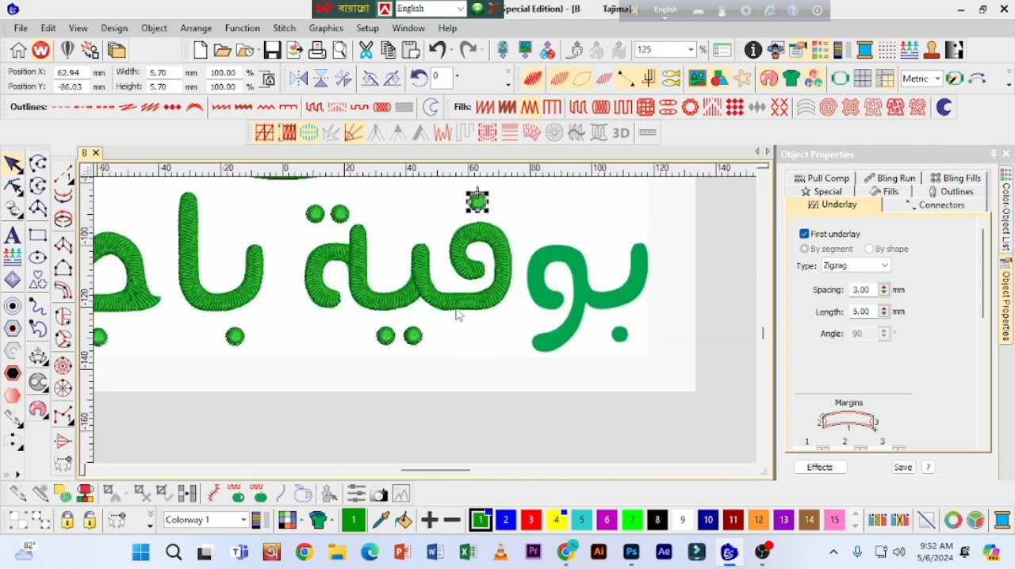
click(415, 337)
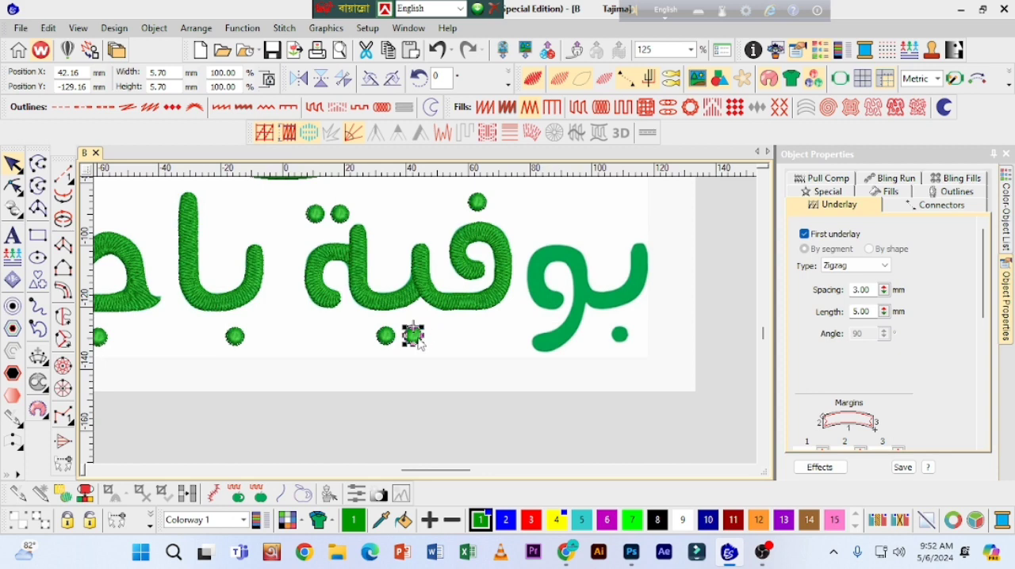
drag(414, 338, 619, 336)
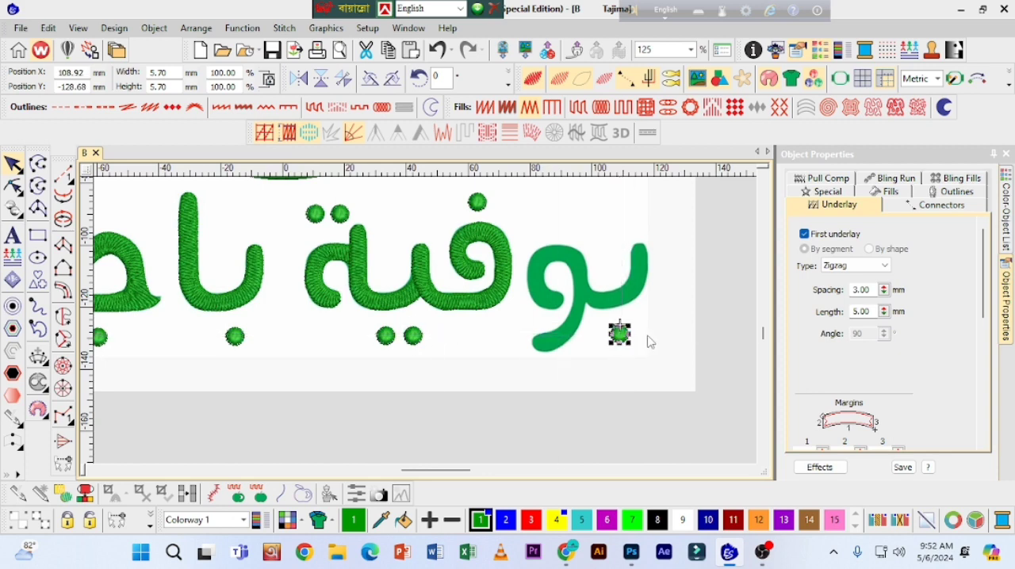
click(686, 288)
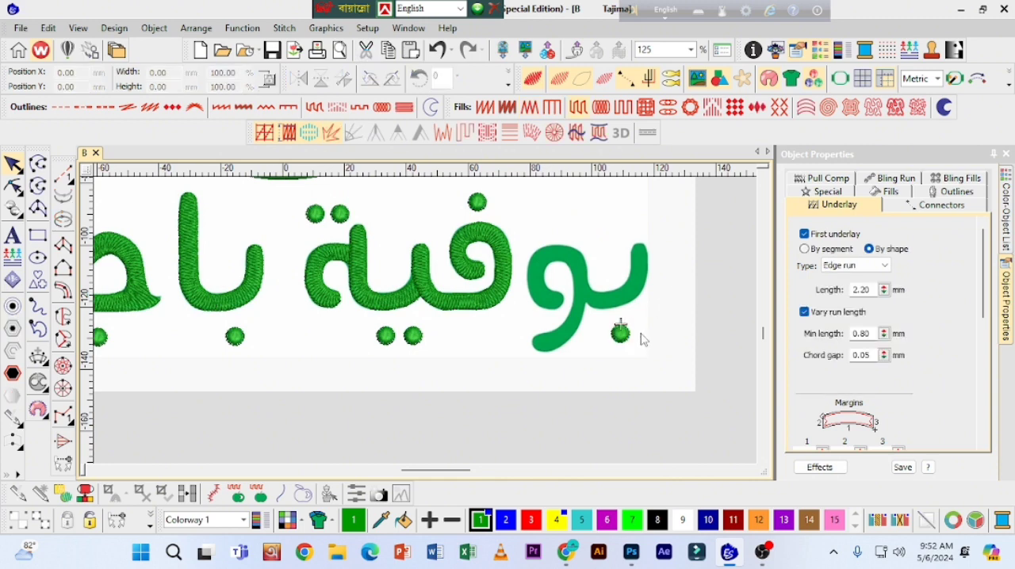
Step: Begin a Column A outline of the waw with Tatami fill at the rounded inner tip of its loop
click(62, 249)
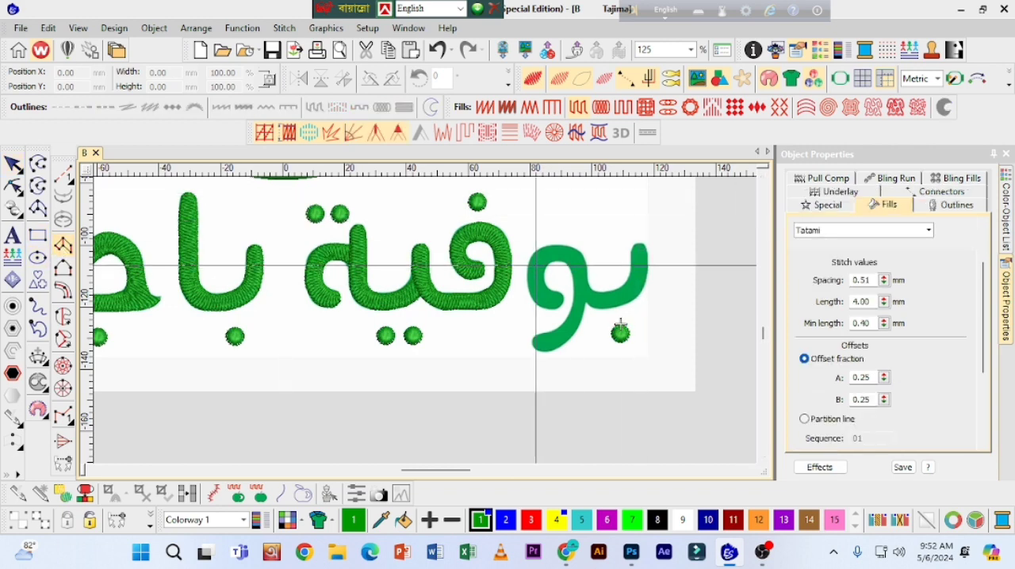
scroll(484, 297, up, 1)
scroll(661, 293, down, 1)
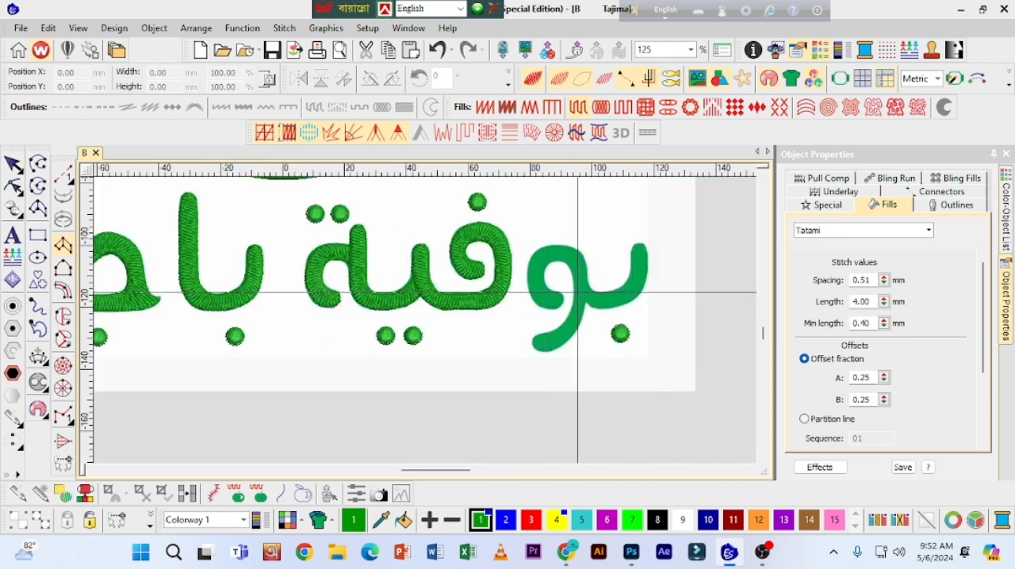
scroll(753, 328, up, 1)
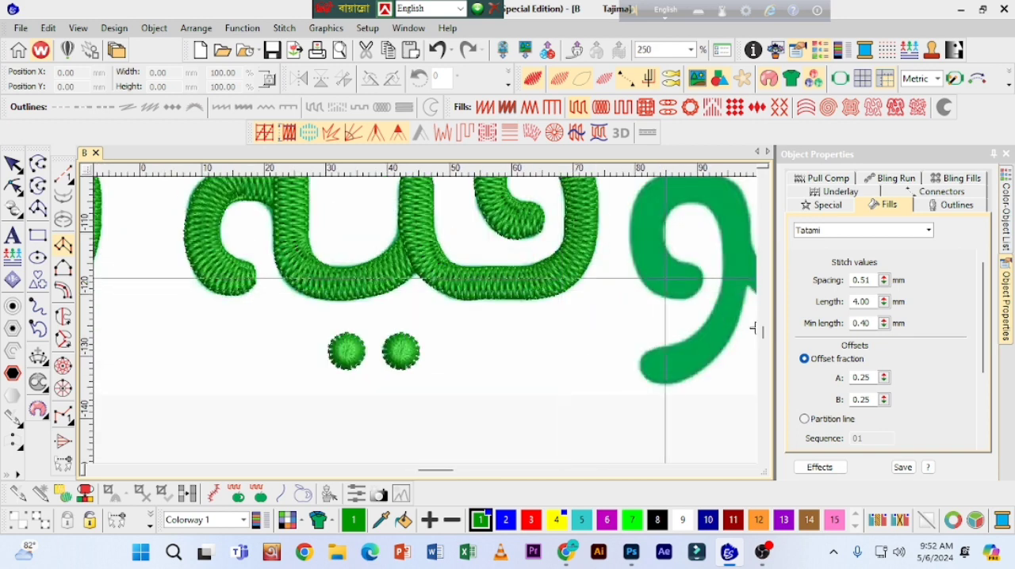
click(751, 471)
click(751, 471)
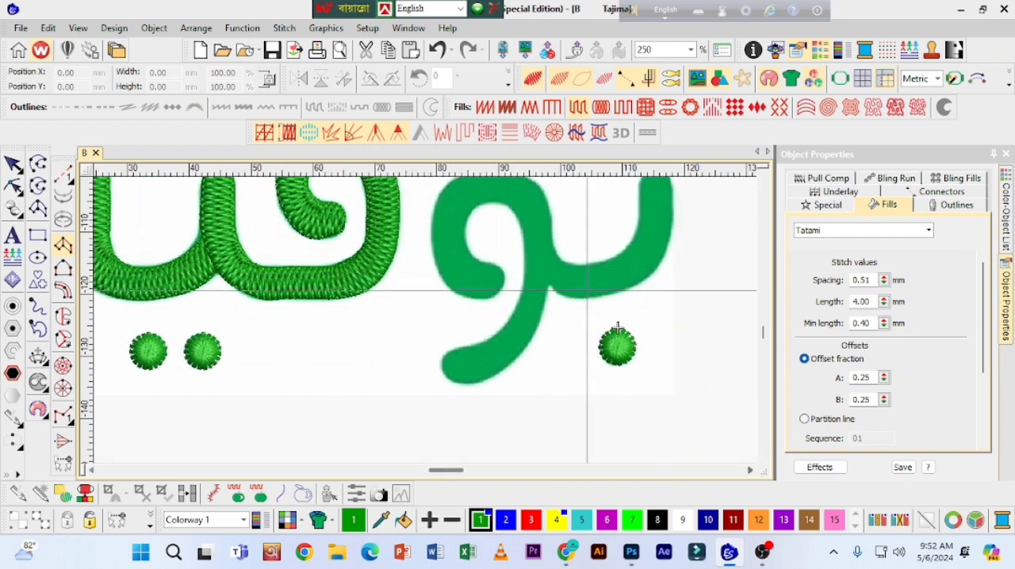
scroll(617, 230, up, 1)
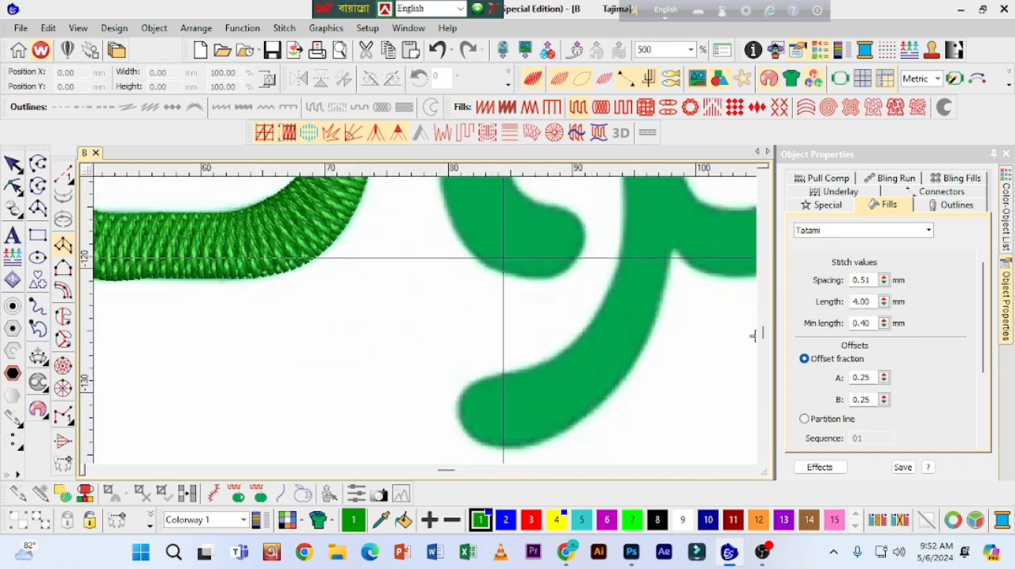
click(581, 225)
click(582, 238)
click(574, 215)
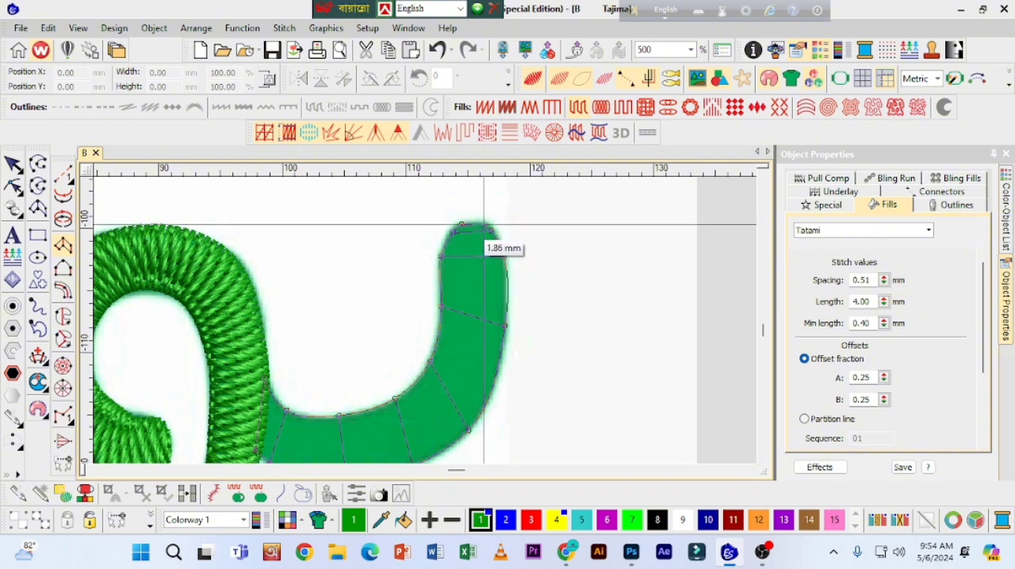
Step: Finish the initial ba's column at its rounded top and generate the Tatami stitches
click(484, 224)
key(Return)
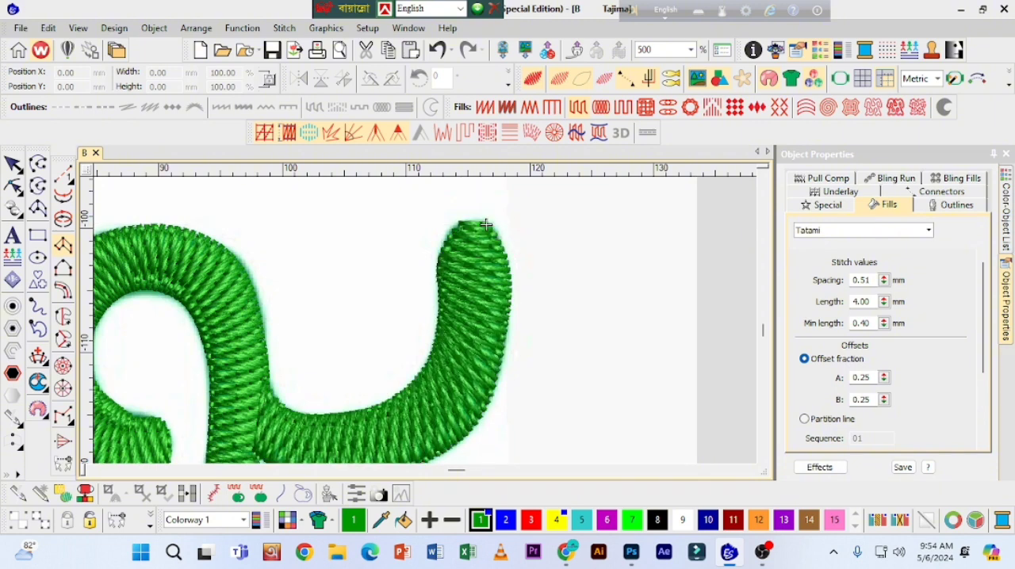
Step: Leave the Column A tool and unhide the yellow Tatami circle behind the emblem
scroll(478, 225, down, 2)
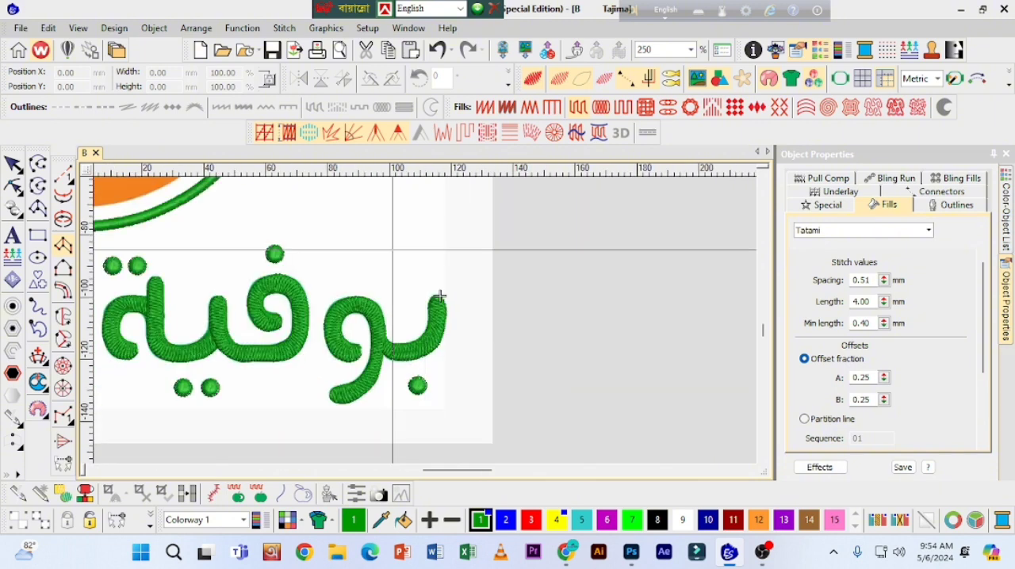
scroll(440, 296, down, 2)
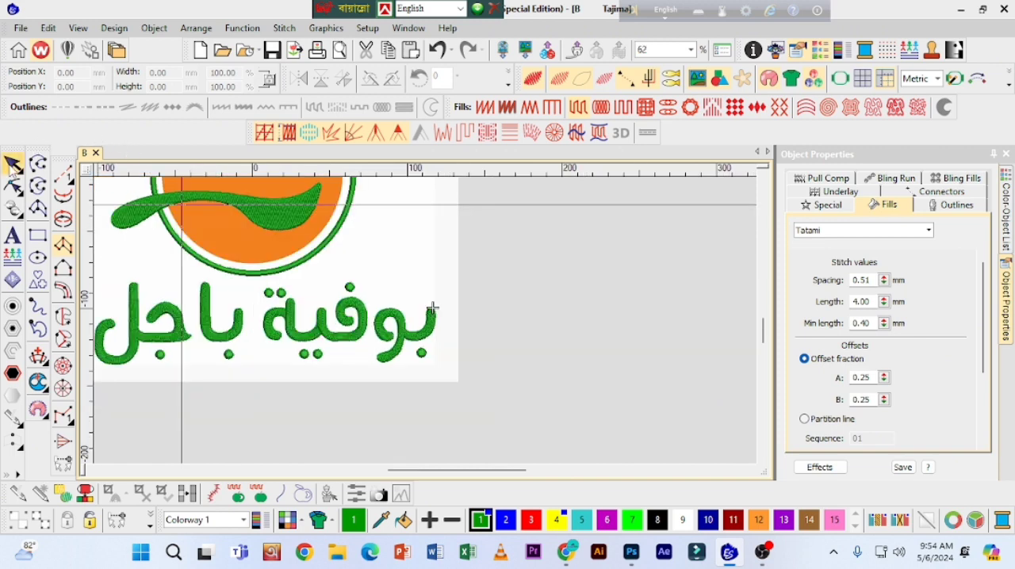
key(Escape)
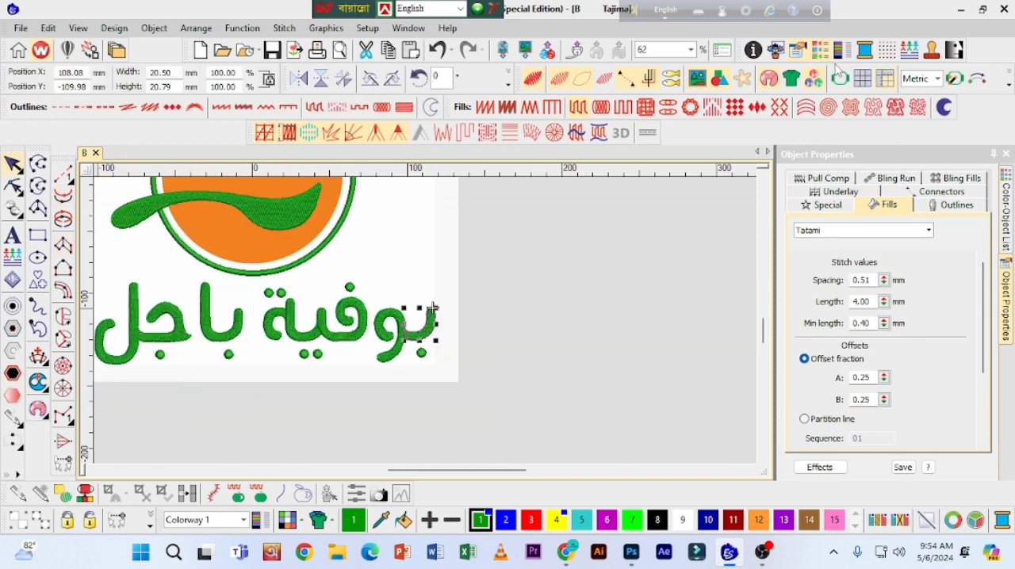
click(816, 58)
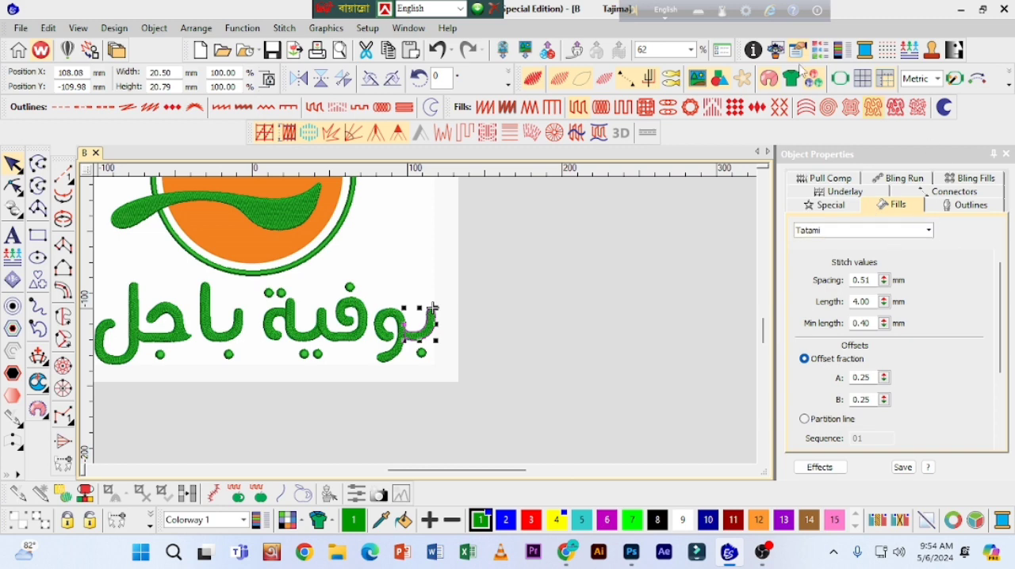
click(823, 53)
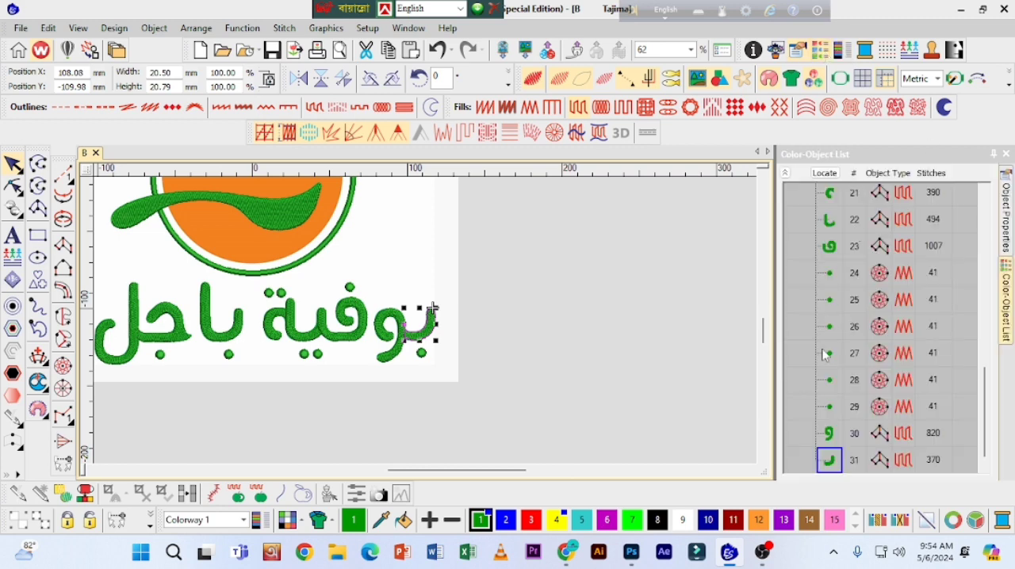
drag(985, 419, 954, 244)
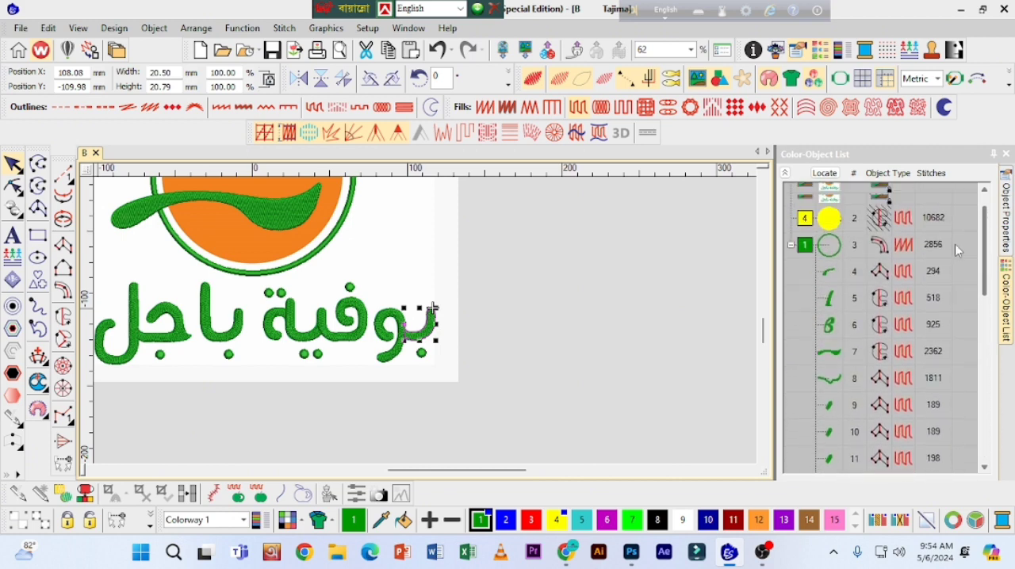
click(824, 245)
right_click(860, 244)
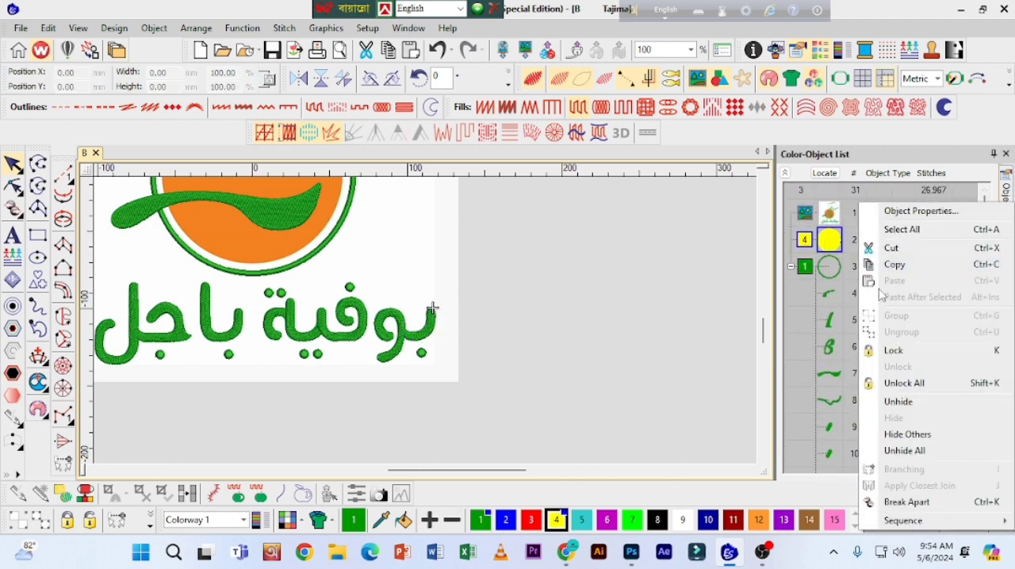
click(900, 402)
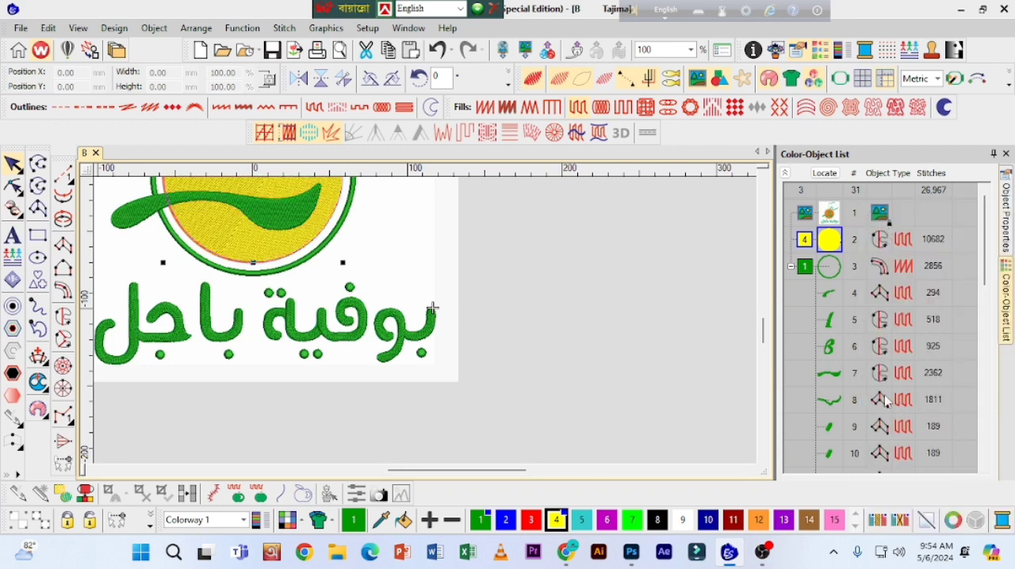
Step: Measure the full width of the Arabic lettering below the emblem, from the initial ba to the final lam
key(0)
key(m)
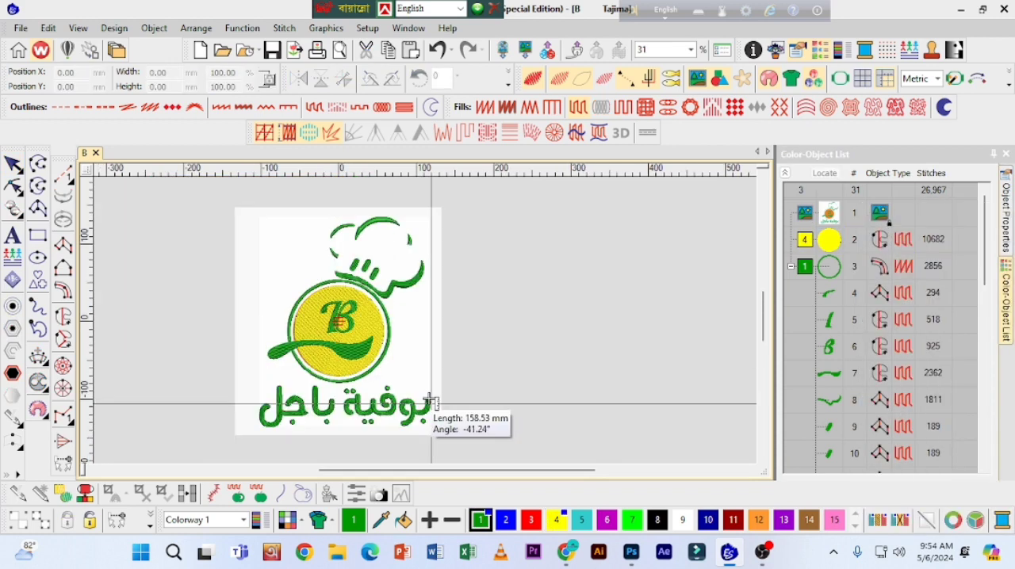
key(z)
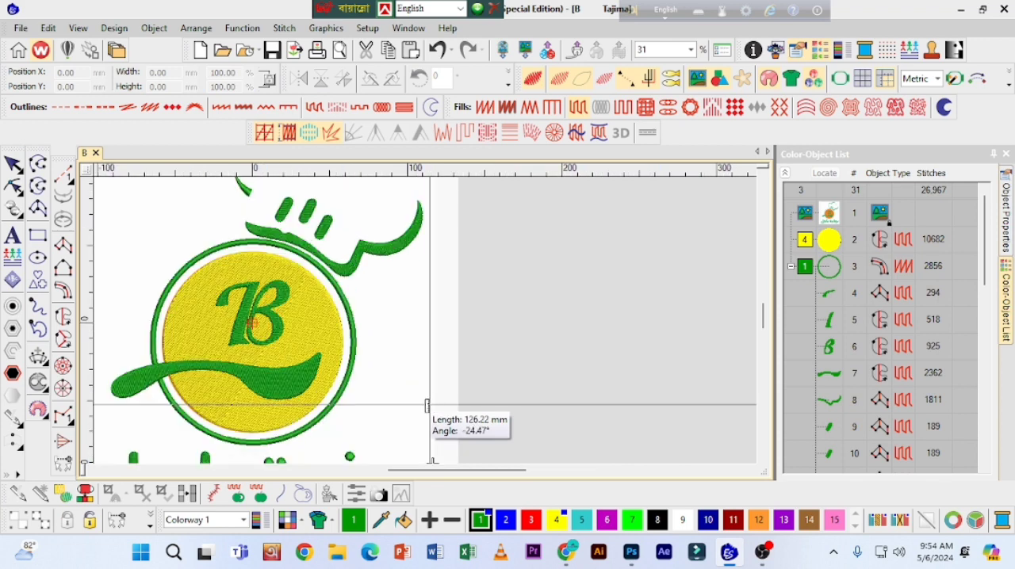
click(763, 462)
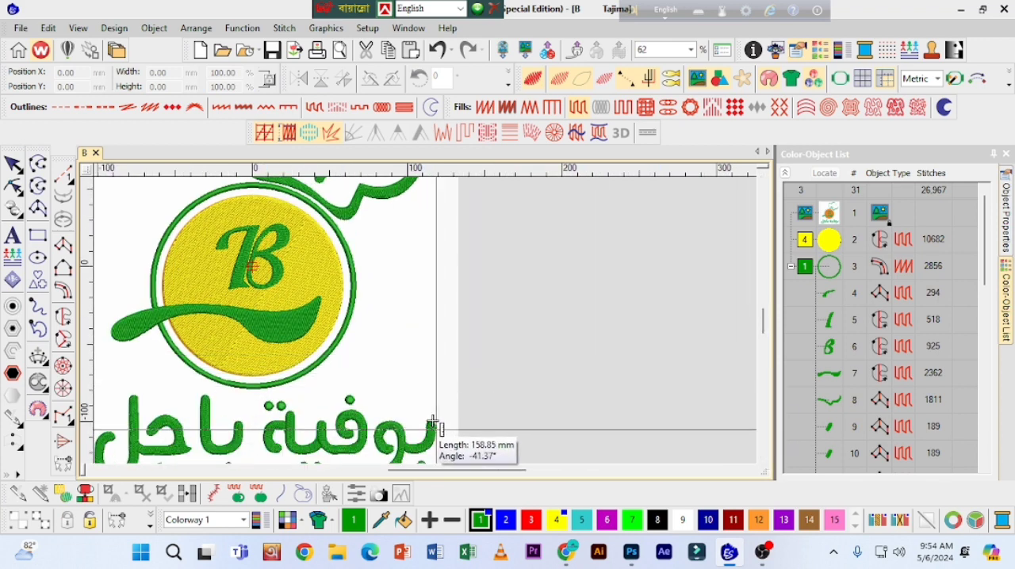
click(437, 428)
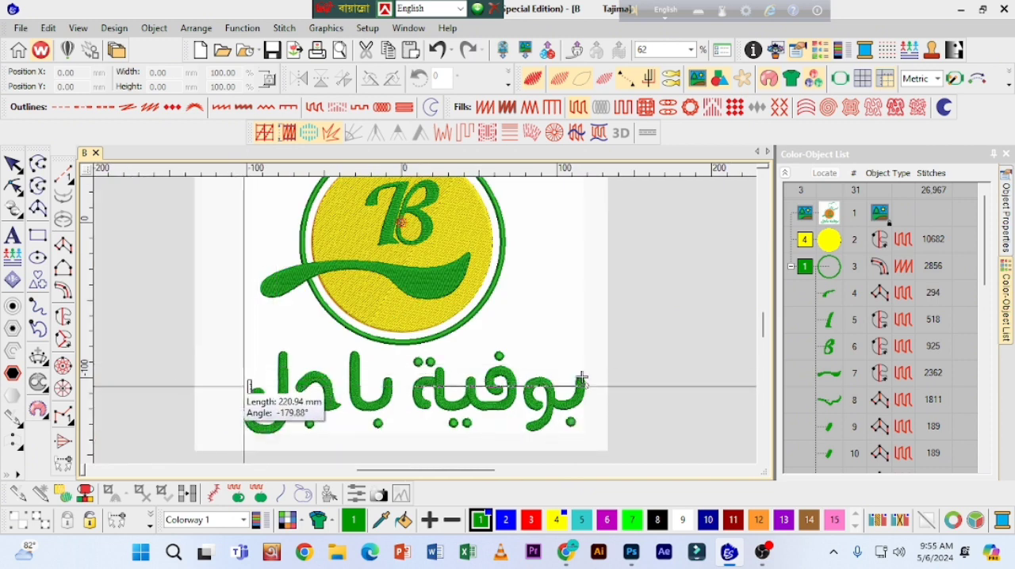
drag(248, 387, 249, 394)
scroll(543, 317, up, 2)
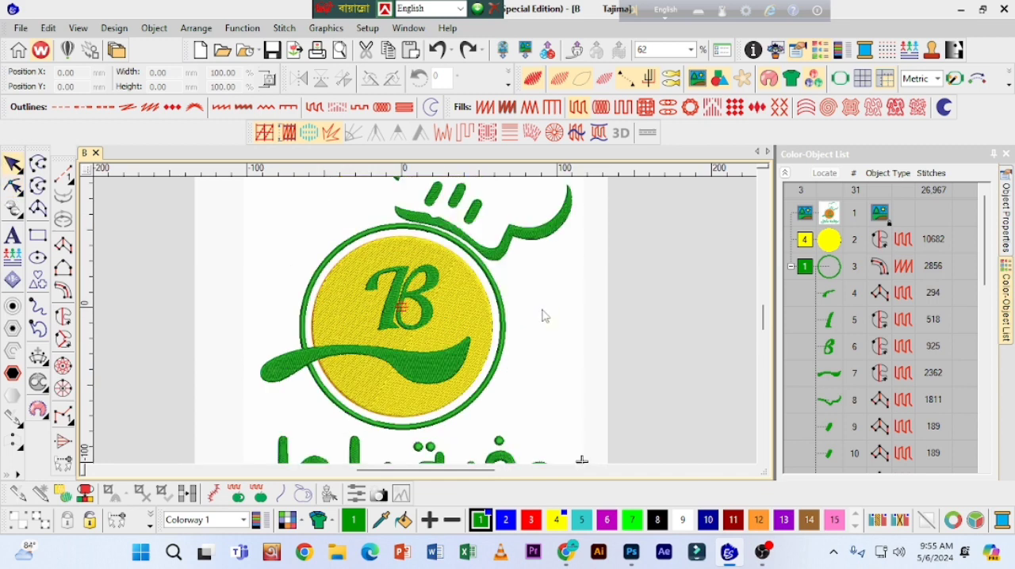
Step: Move the reference logo image to the left of the stitched design and hide the bitmap artwork
key(shift+z)
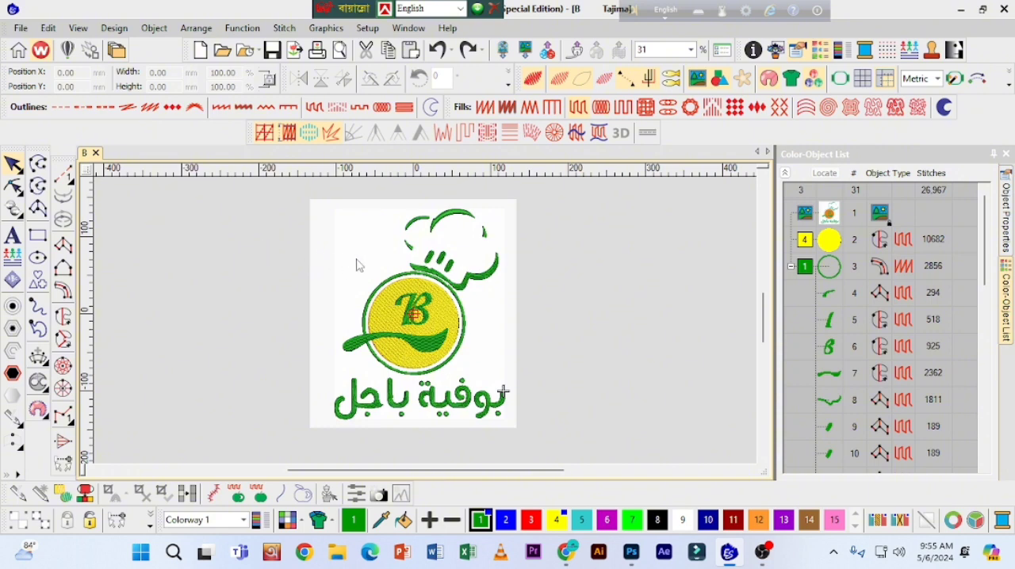
drag(357, 265, 195, 249)
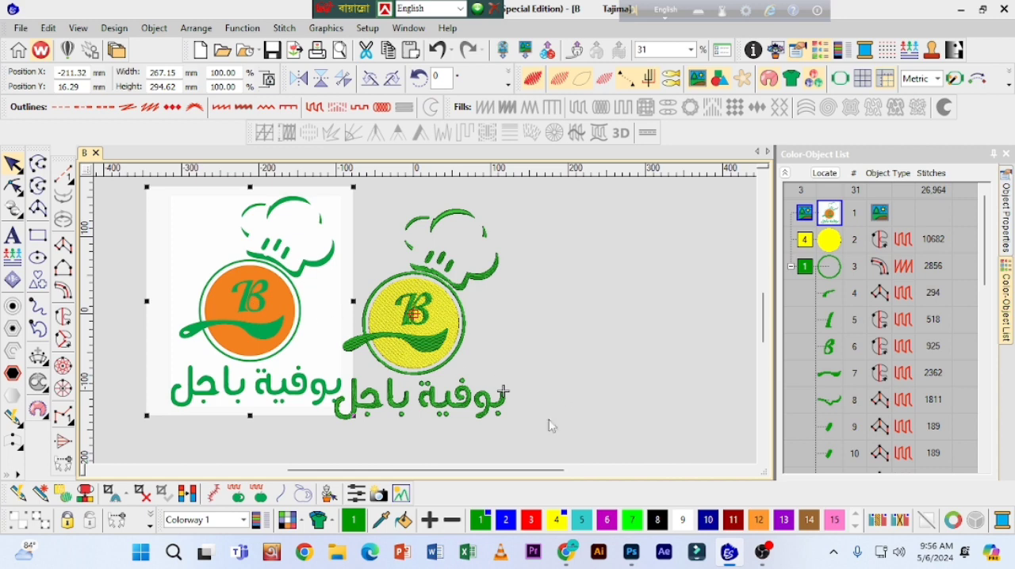
click(698, 79)
Step: Align the yellow filled circle and the green ring around it by their centers, then deselect them
key(z)
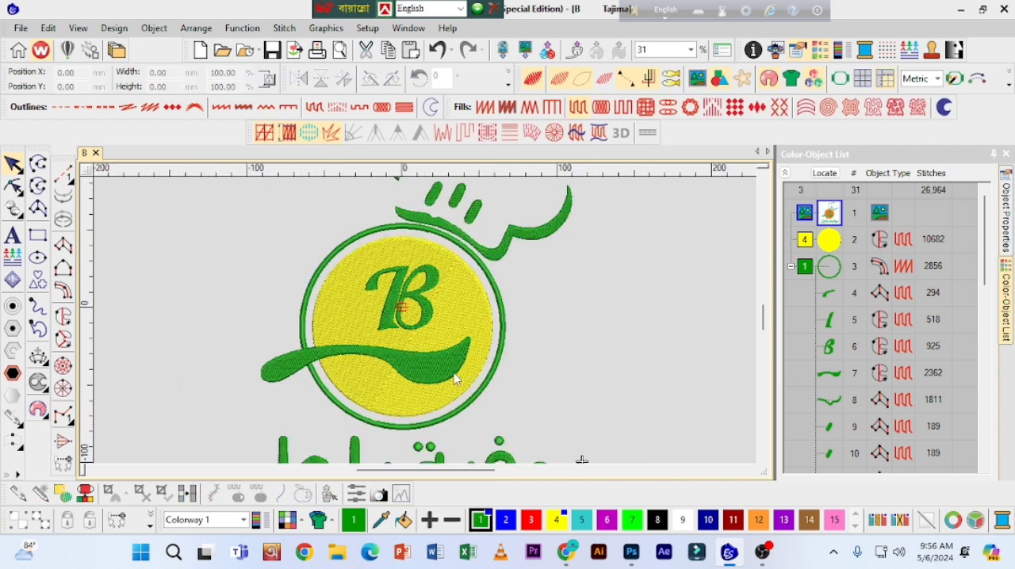
click(458, 322)
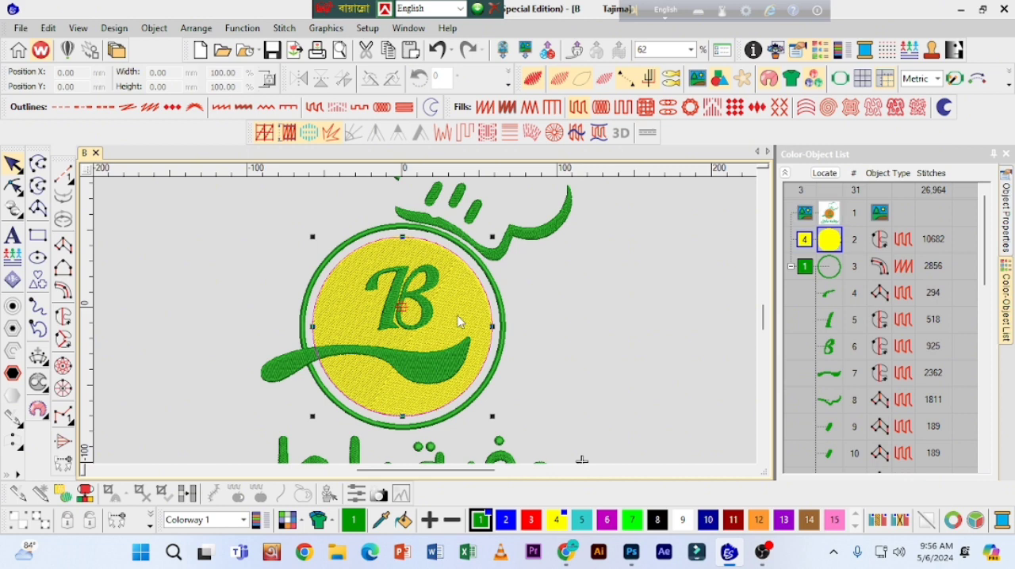
click(497, 272)
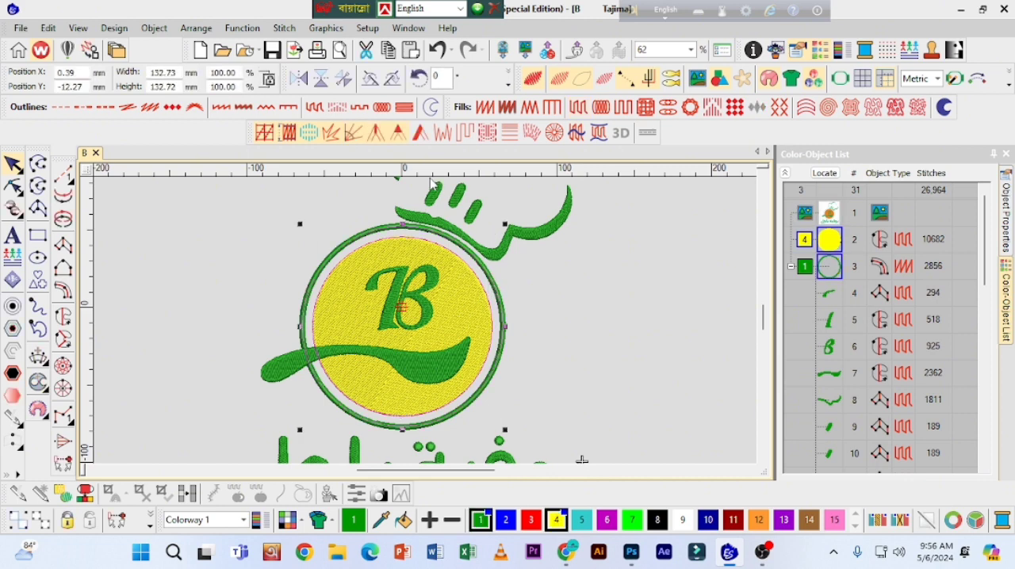
click(211, 30)
mouse_move(238, 185)
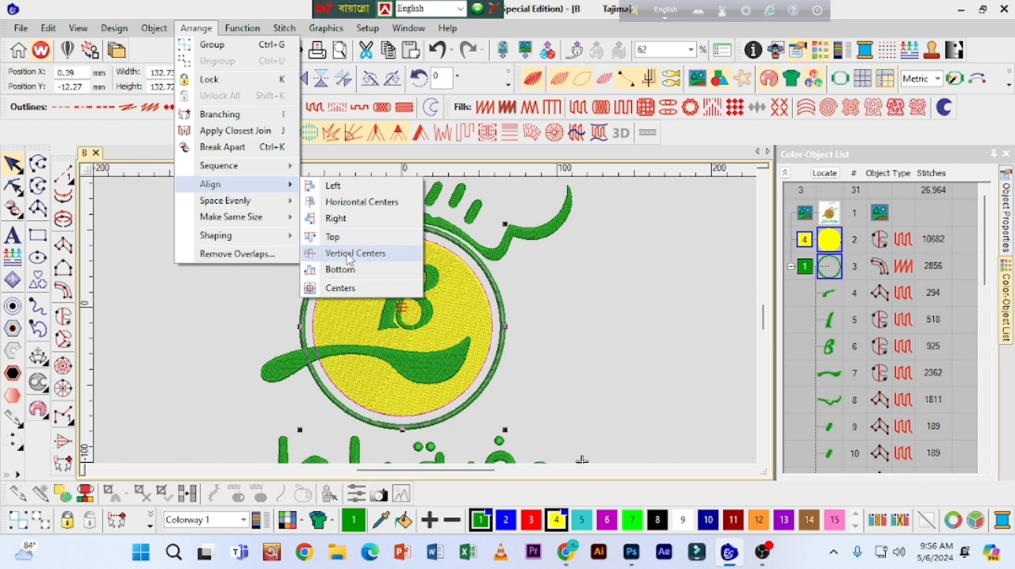
click(341, 288)
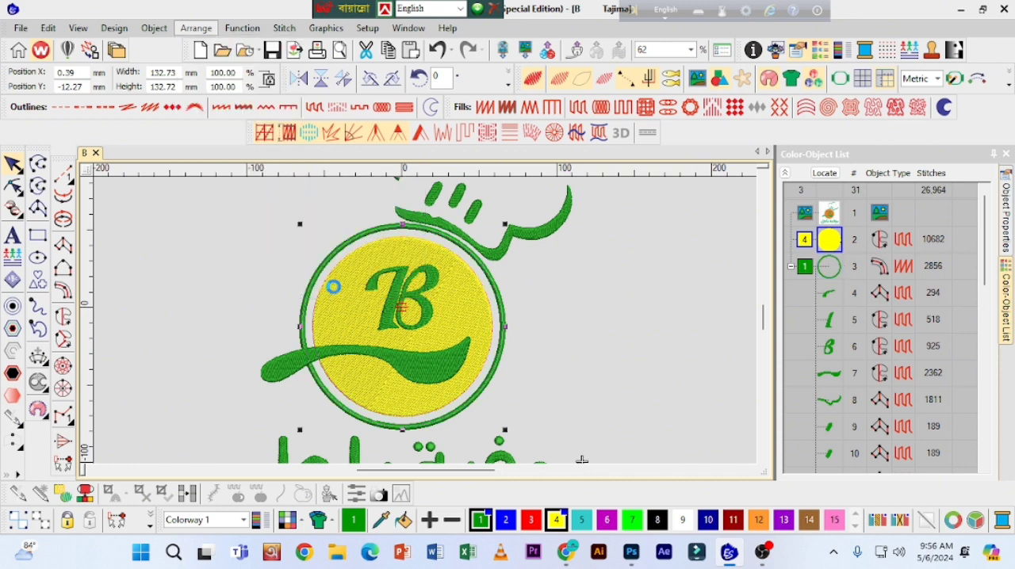
click(216, 275)
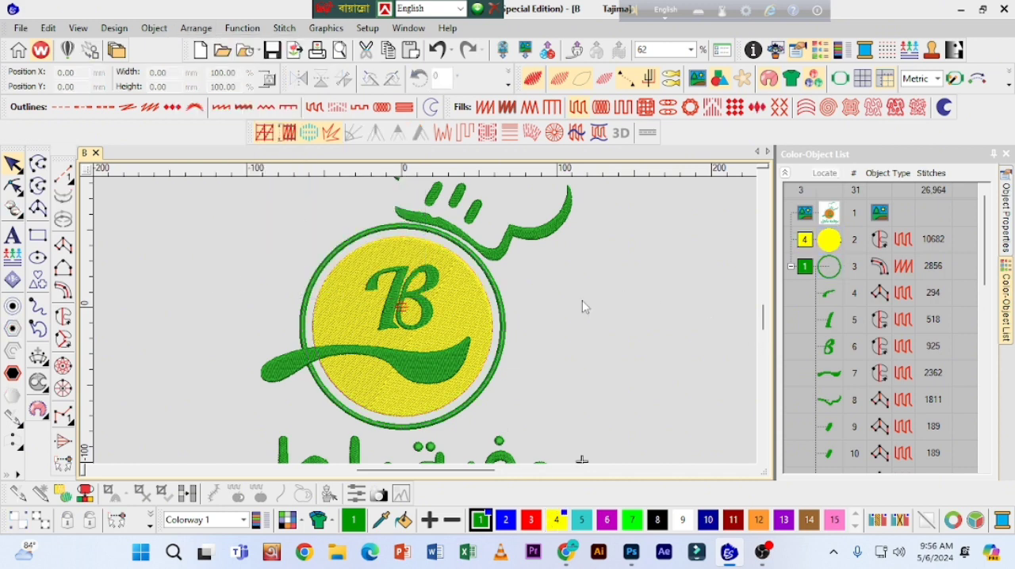
Step: Check the whole design's stitches and connectors with TrueView off, then restore TrueView
key(shift+z)
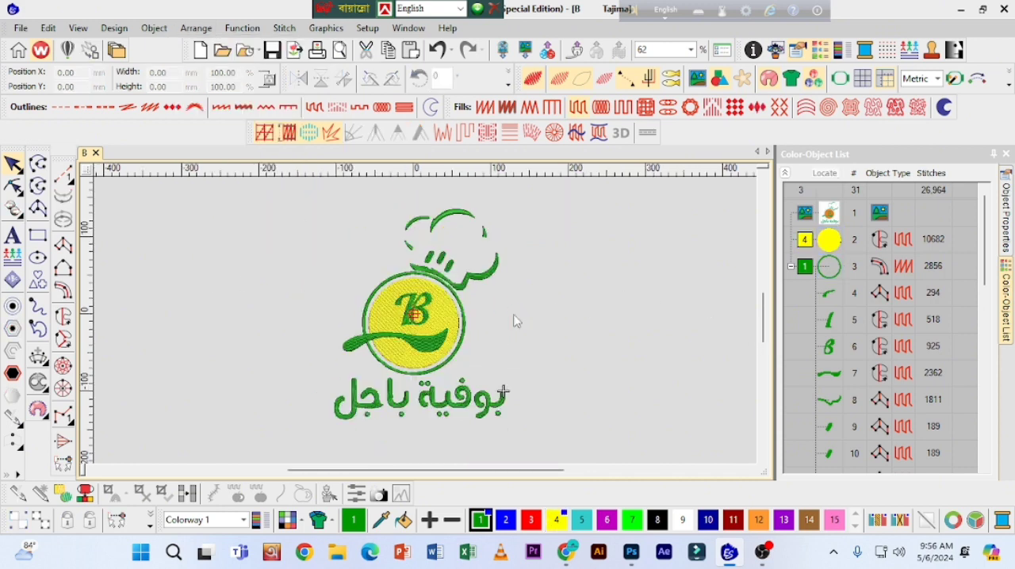
click(535, 81)
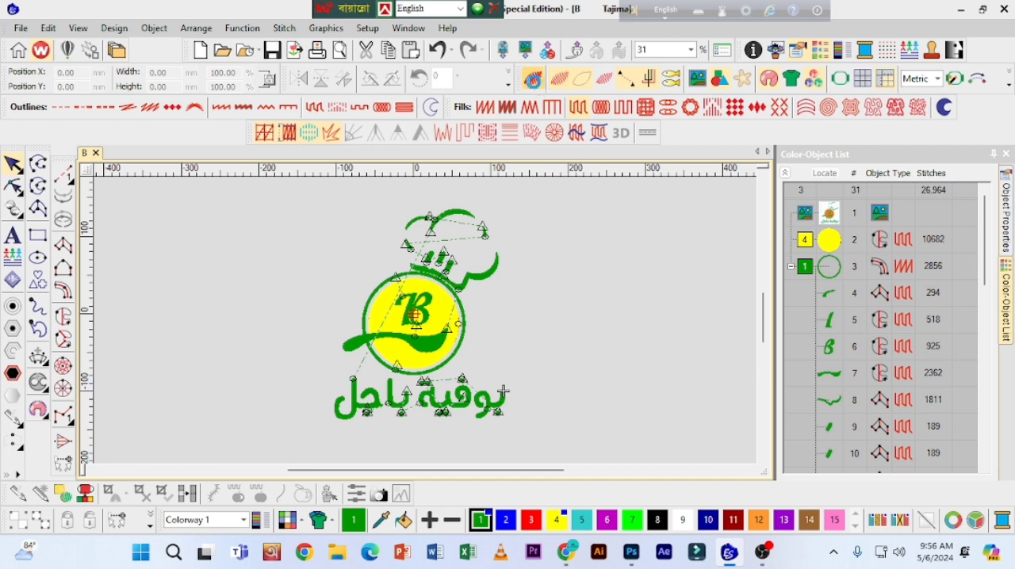
click(534, 81)
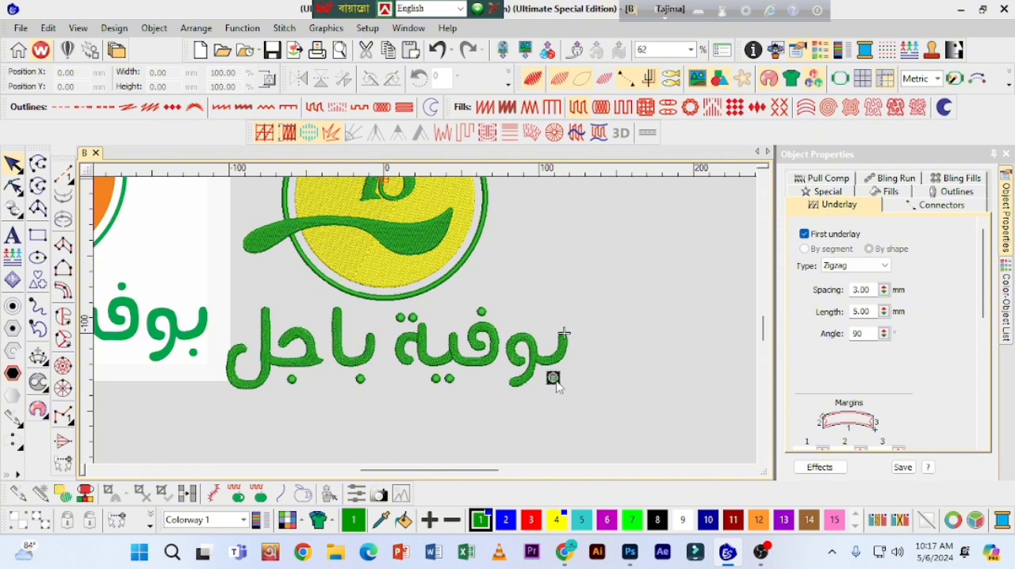
Step: Select the dot under the initial ba and turn TrueView off to display the plain stitches and connectors
click(553, 378)
click(525, 84)
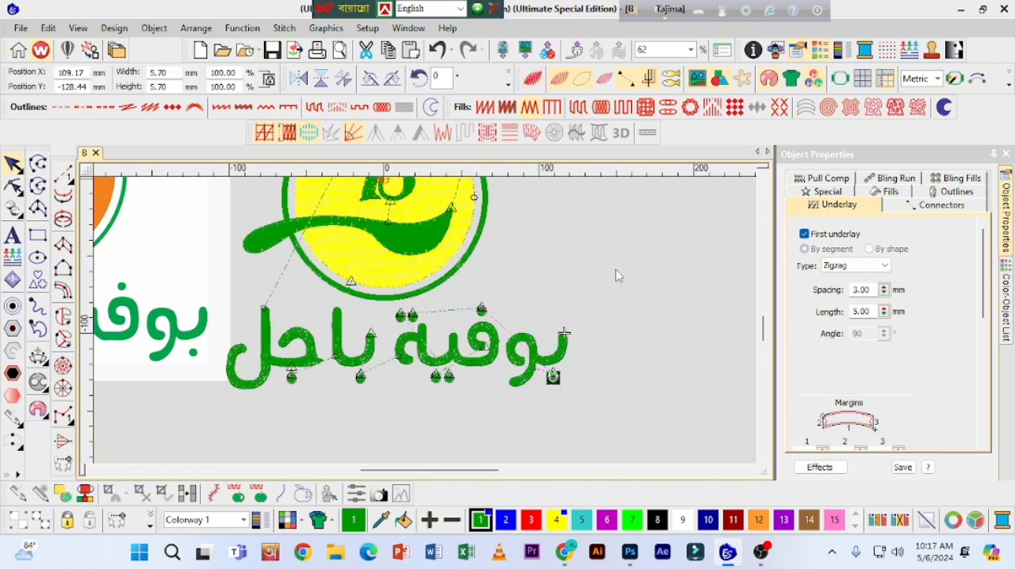
click(560, 364)
key(Delete)
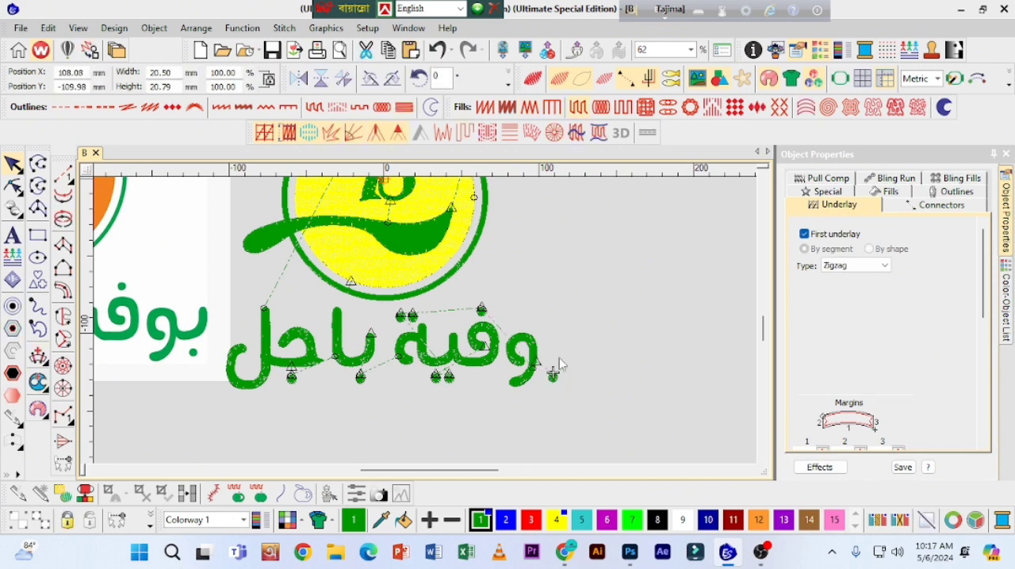
key(ctrl+z)
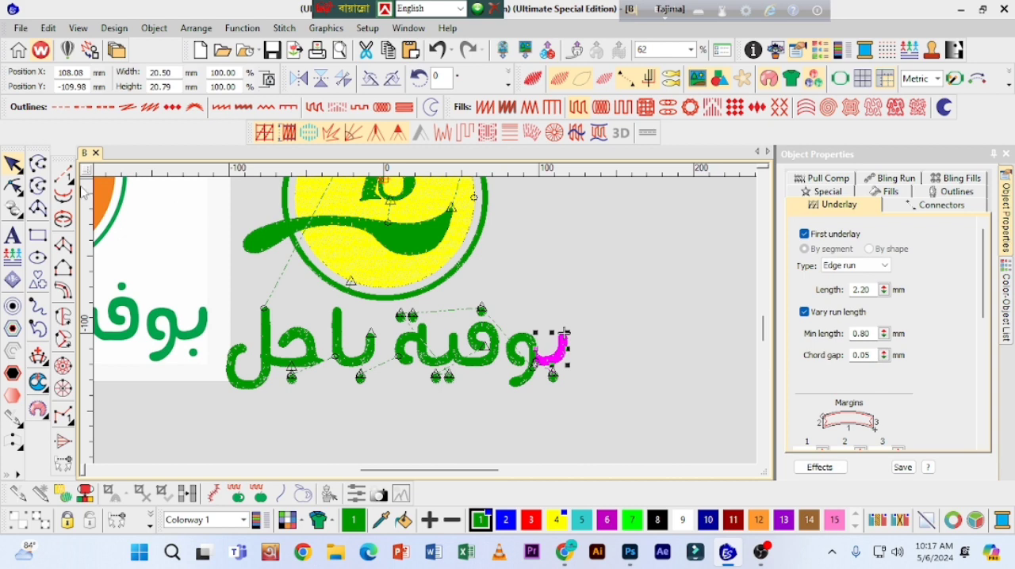
Step: Open the initial ba's column for reshaping with its outline nodes and stitch angle lines shown
click(13, 187)
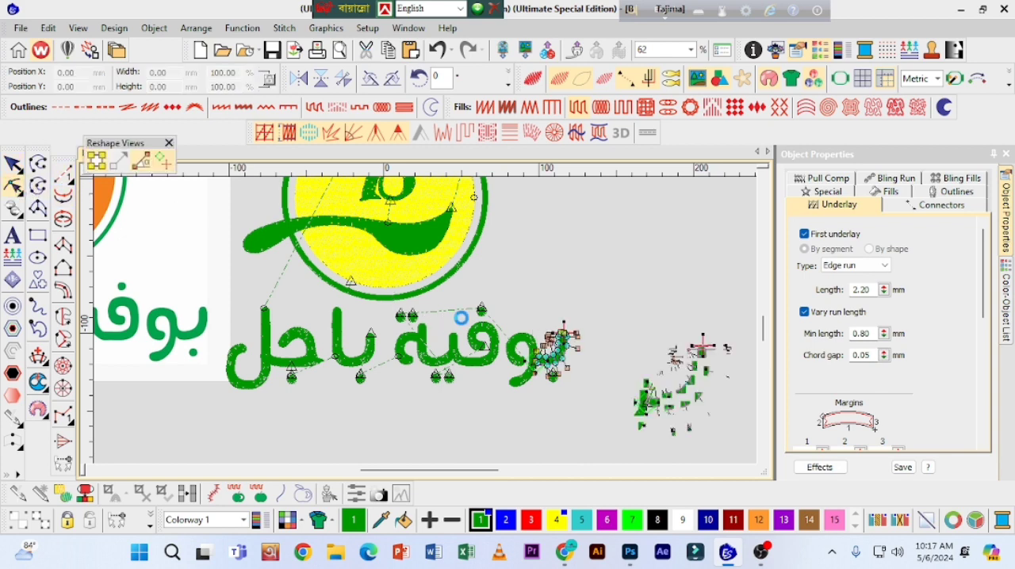
scroll(460, 317, up, 2)
drag(435, 470, 458, 475)
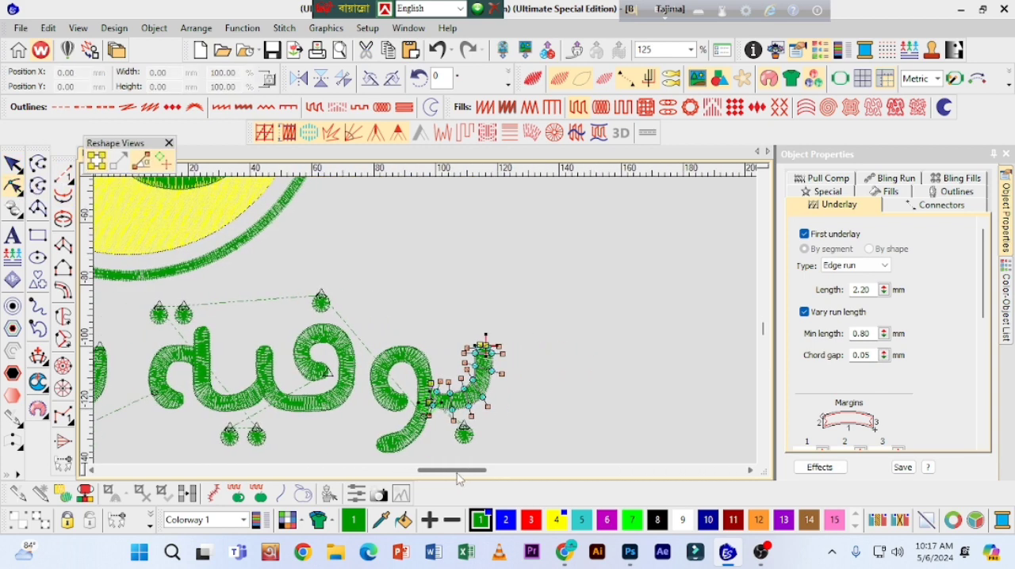
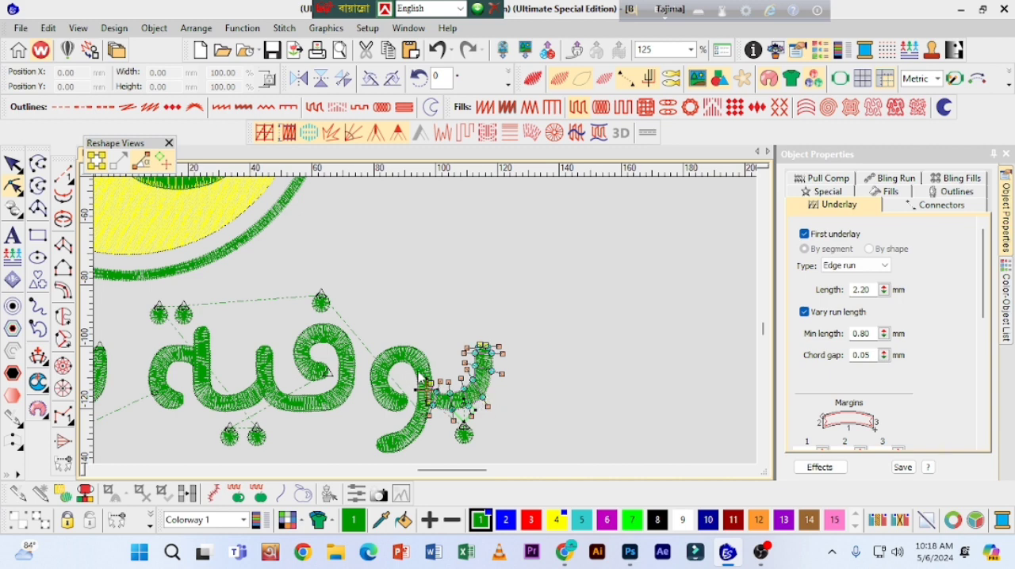
Step: Finish reshaping the initial ba and resequence the waw by cutting it and pasting it back in place
key(Escape)
click(404, 367)
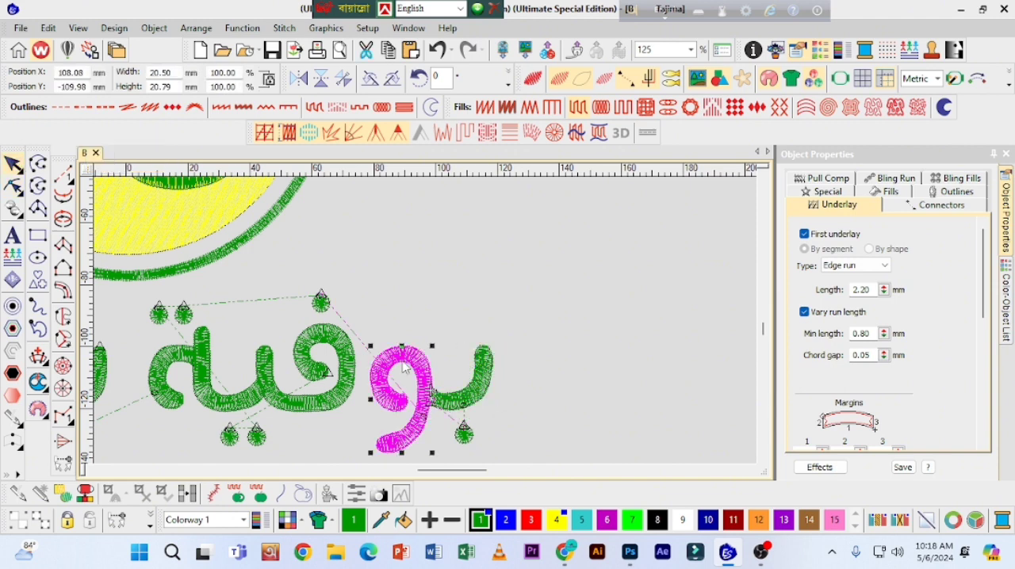
key(ctrl+x)
key(ctrl+v)
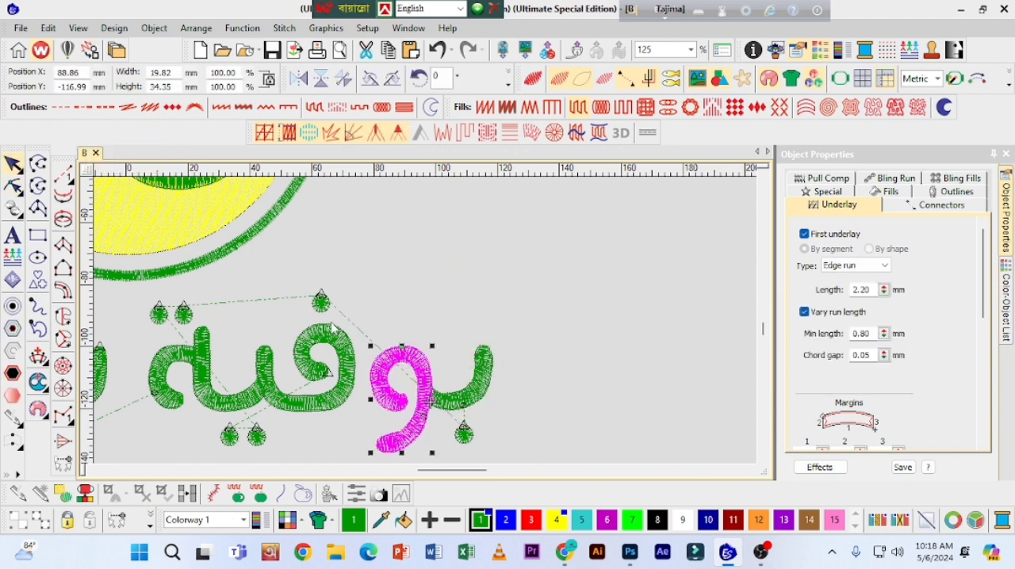
Step: Reshape the waw by moving its entry point to the join with the ba and its exit point to the loop's left edge
key(h)
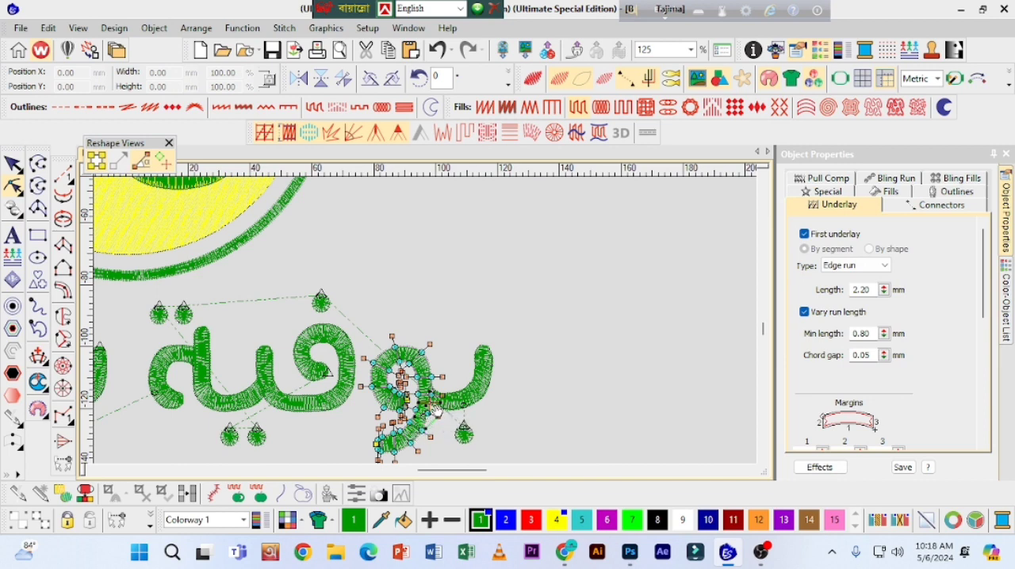
mouse_move(434, 409)
mouse_down()
mouse_move(431, 396)
mouse_move(435, 409)
mouse_up()
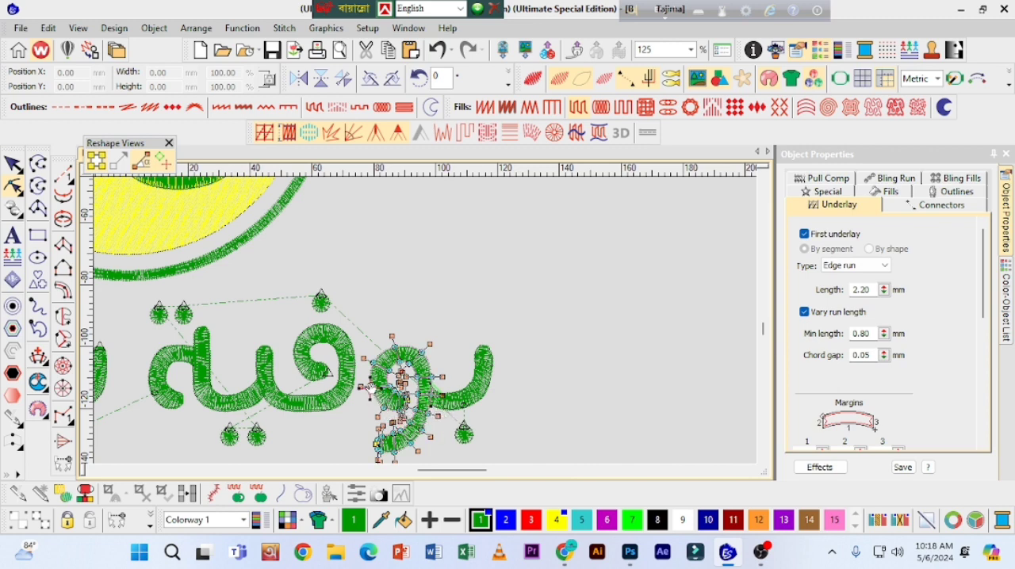
drag(371, 387, 367, 387)
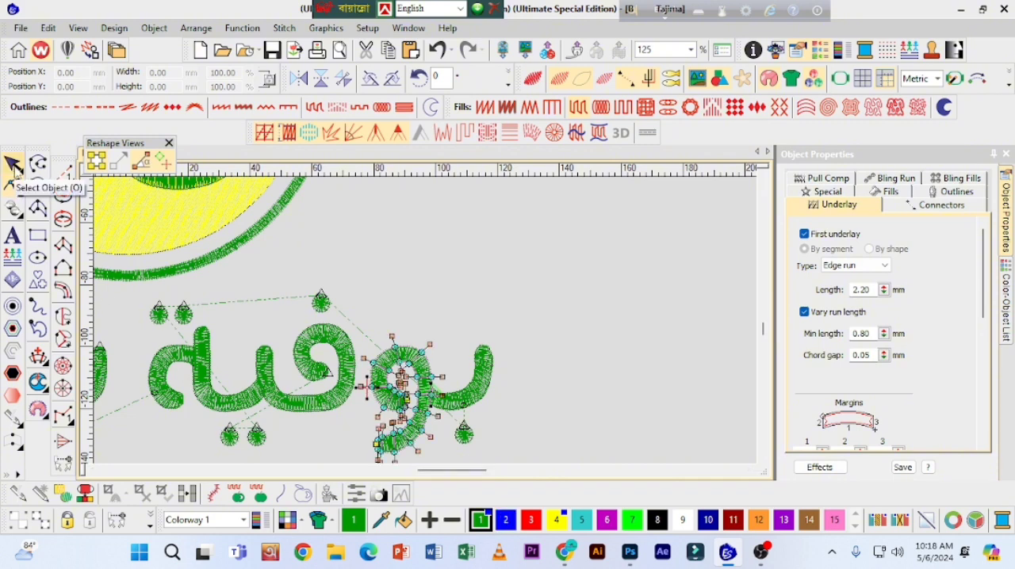
key(shift+z)
key(z)
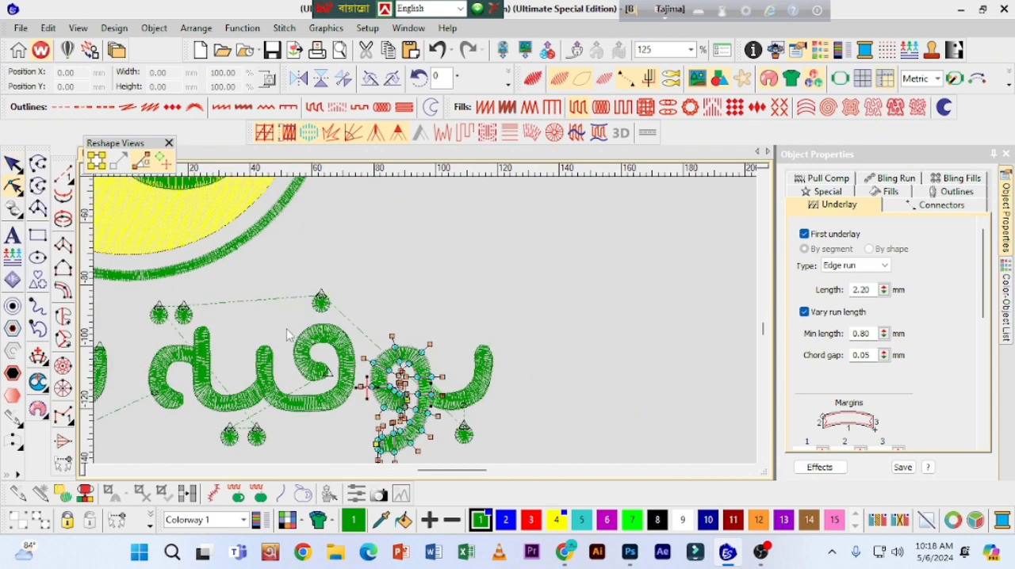
click(22, 163)
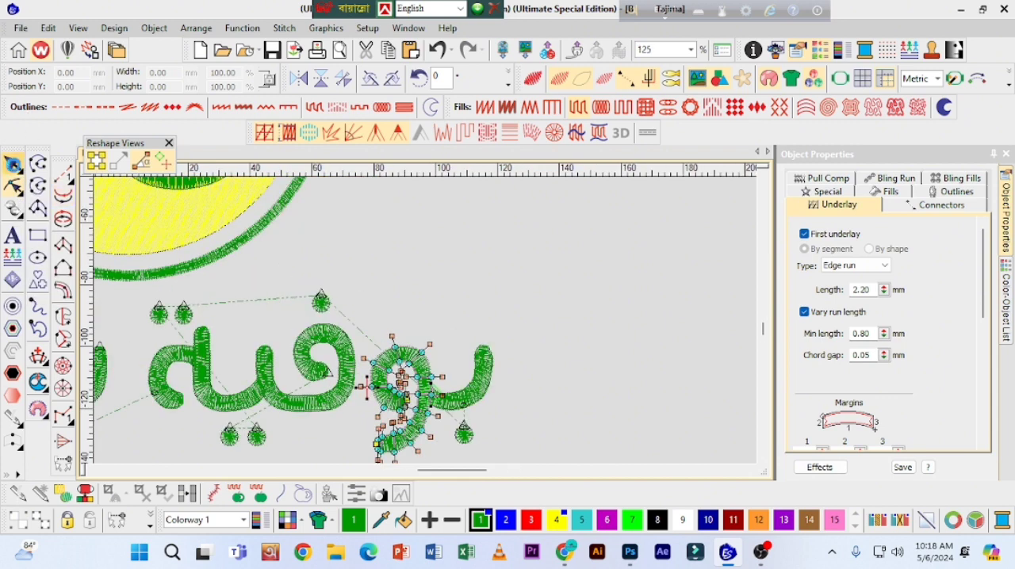
Step: Relocate the waw's exit point to the upper-left edge of its loop, toward the dot above the fa
click(343, 393)
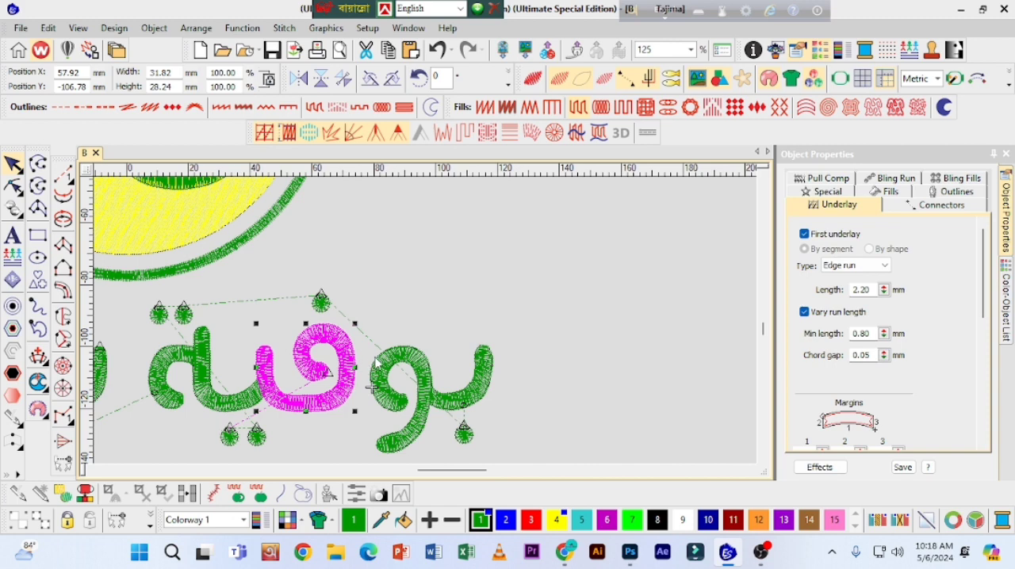
click(376, 386)
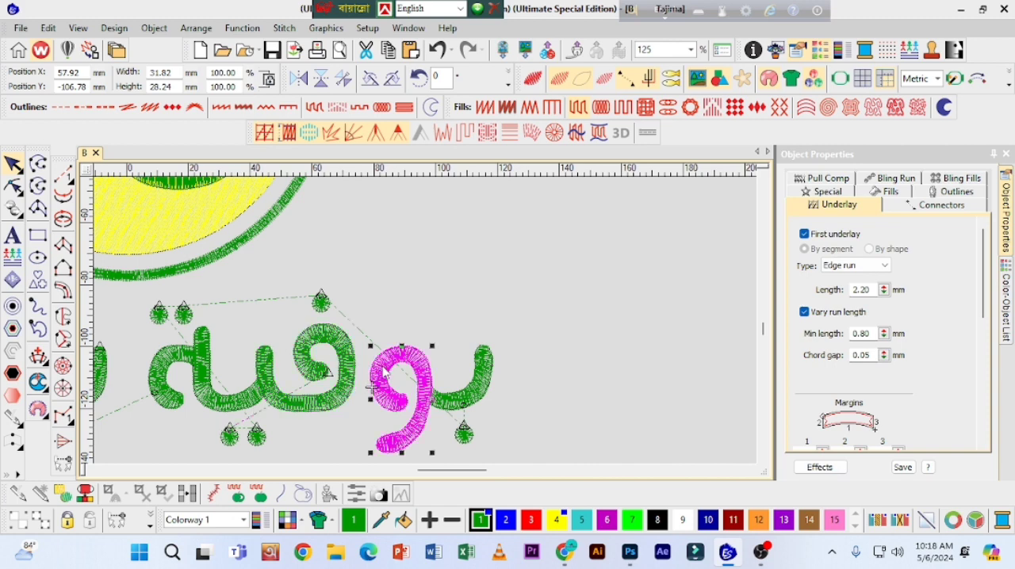
click(13, 188)
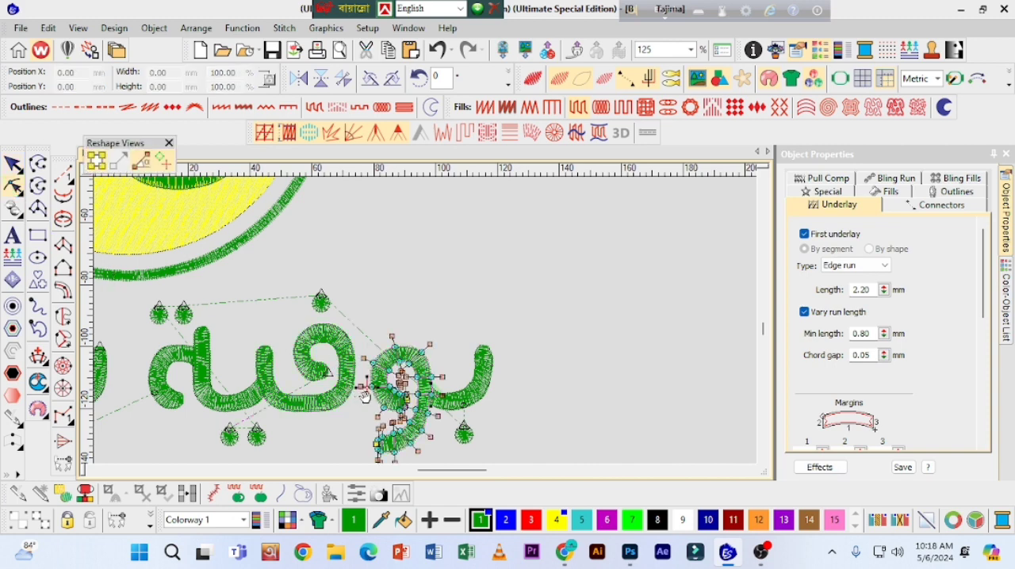
click(388, 349)
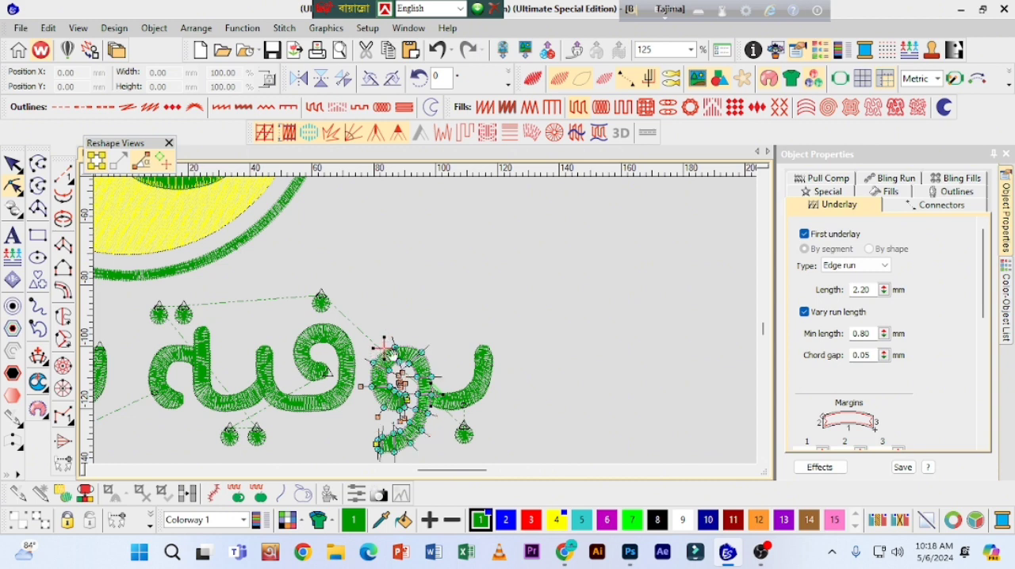
key(Escape)
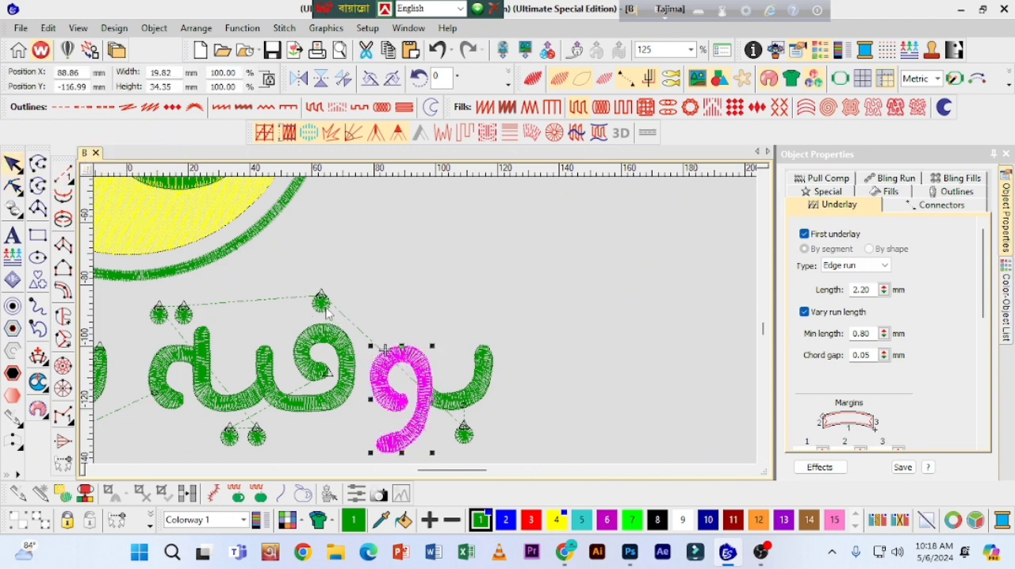
Step: Resequence the dot above the fa by cutting it and pasting it back in place, then deselect it
click(325, 306)
key(ctrl+x)
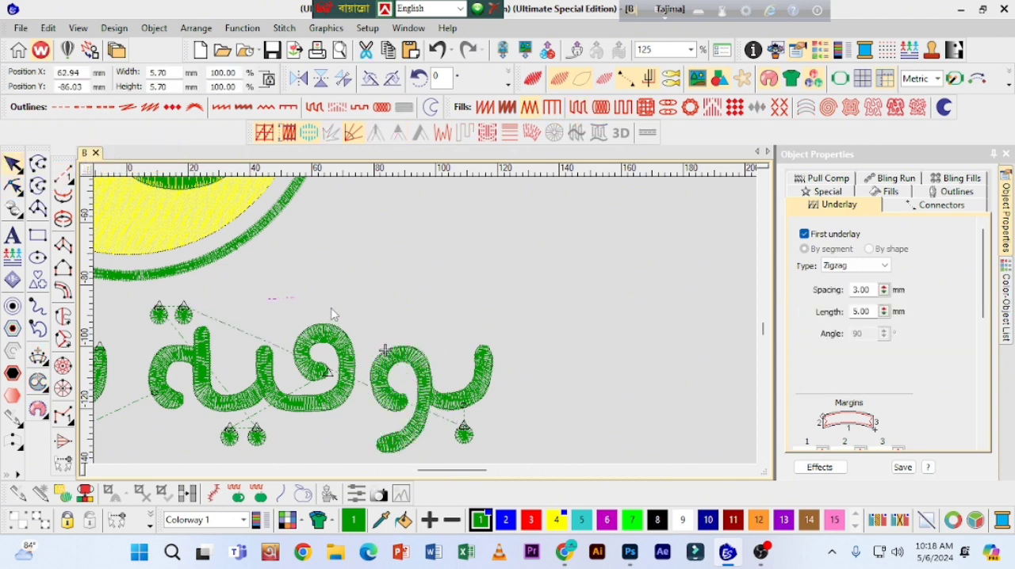
key(ctrl+v)
click(367, 250)
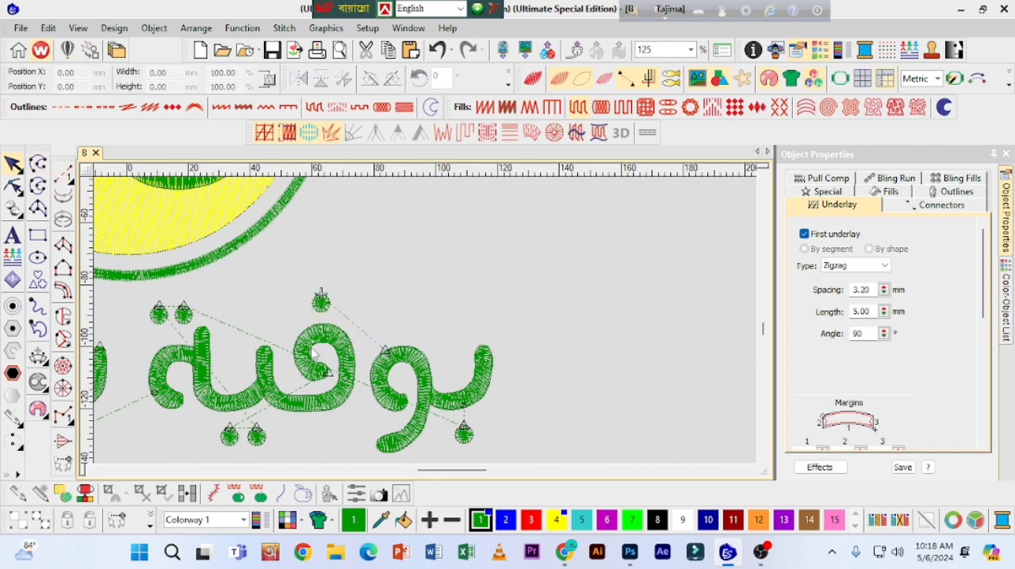
Step: Move the entry and exit points of the dot above the fa to the dot's lower-right edge
click(321, 301)
key(h)
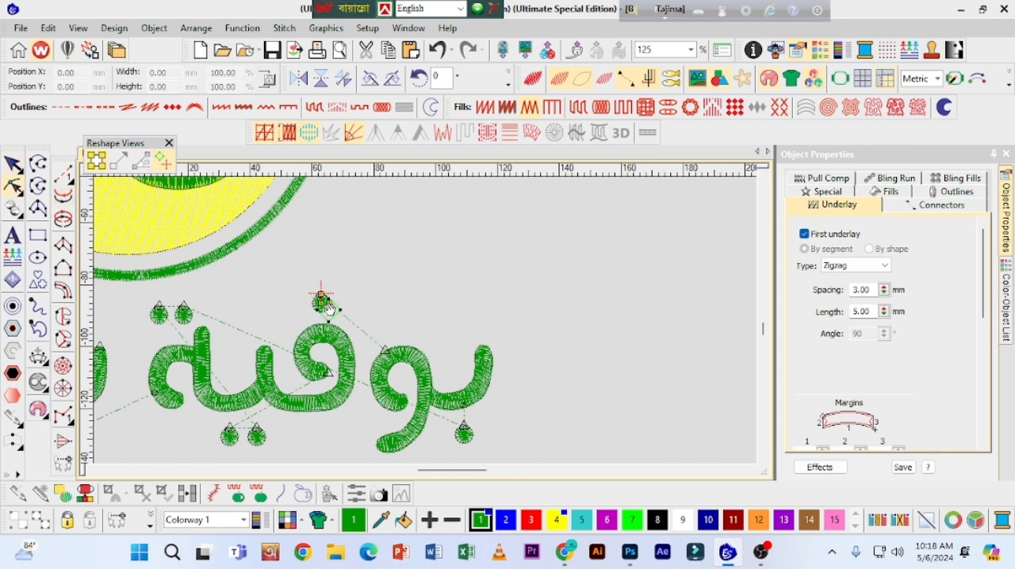
drag(329, 310, 328, 312)
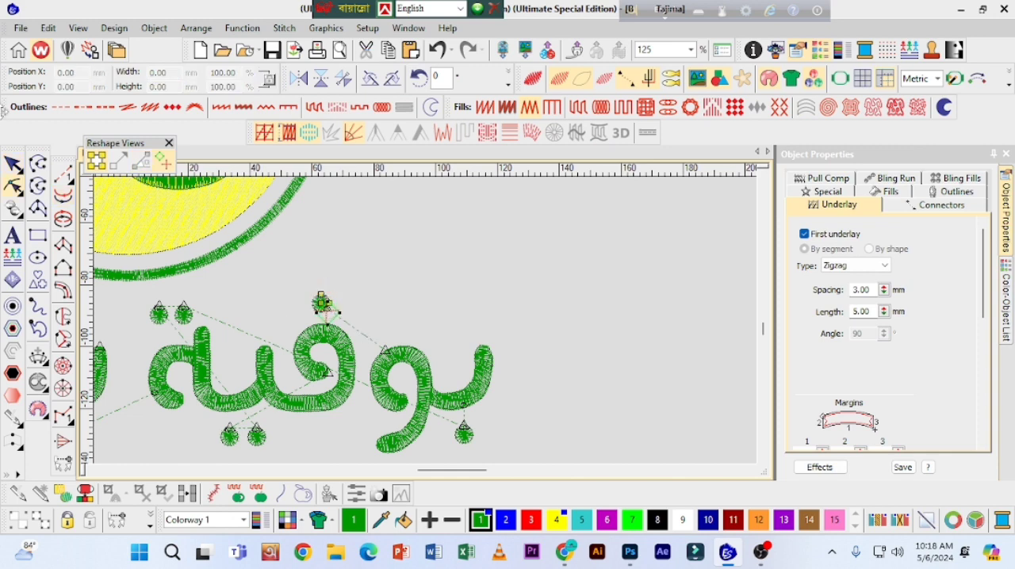
click(13, 164)
Step: Place the fa column's entry point at its top under the dot and its exit point at its lower-left edge
click(336, 348)
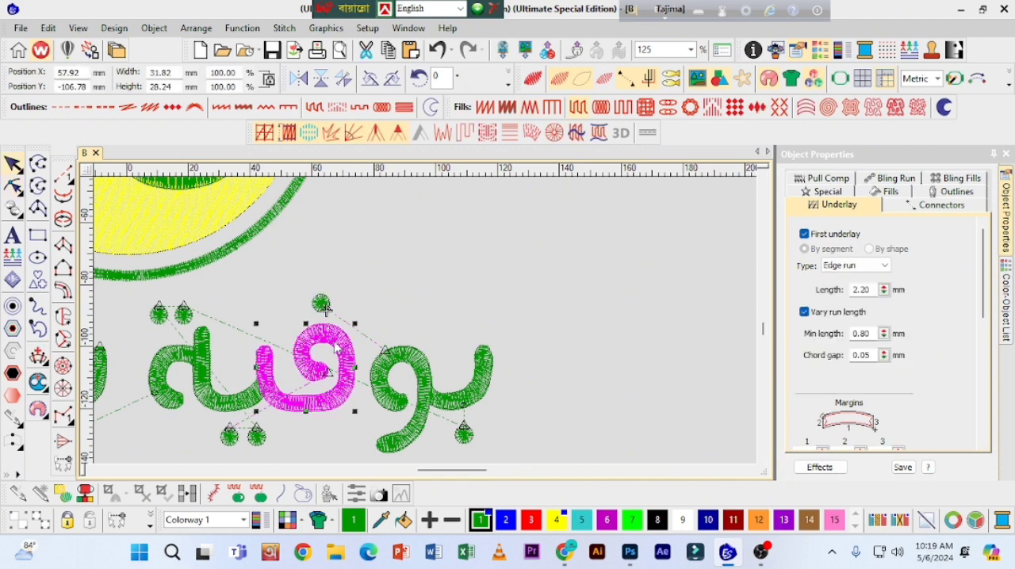
click(13, 186)
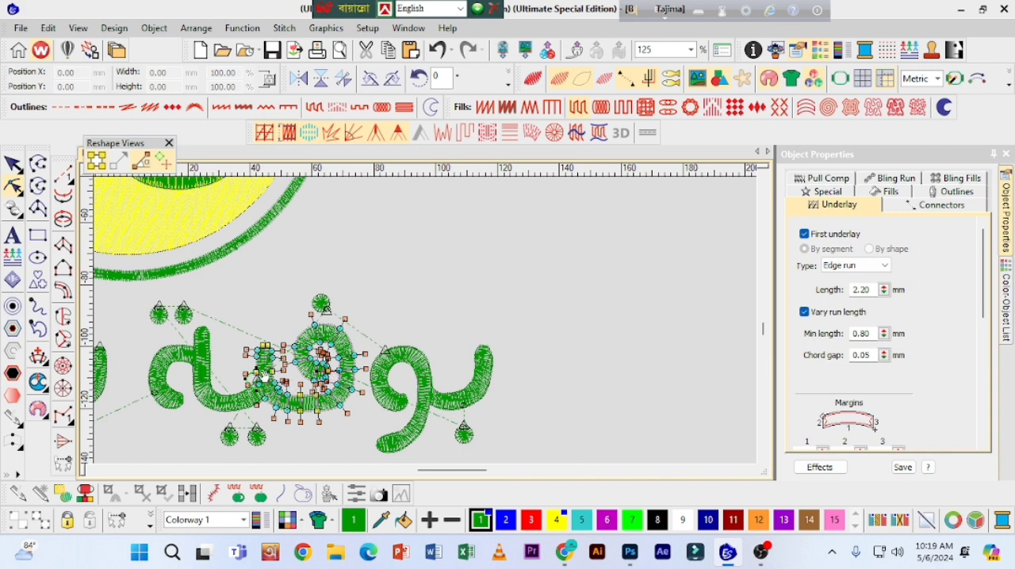
key(p)
click(328, 370)
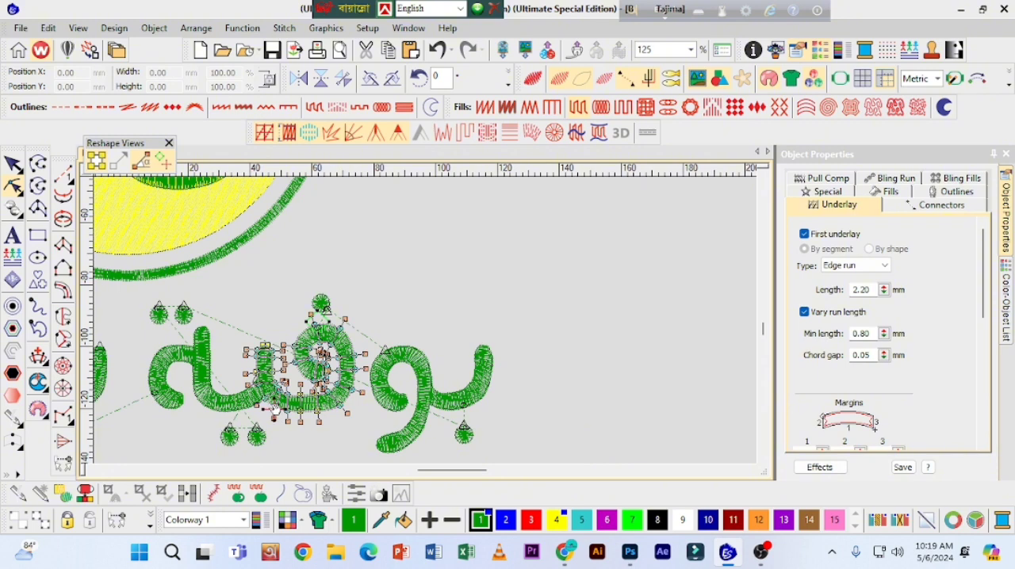
key(Escape)
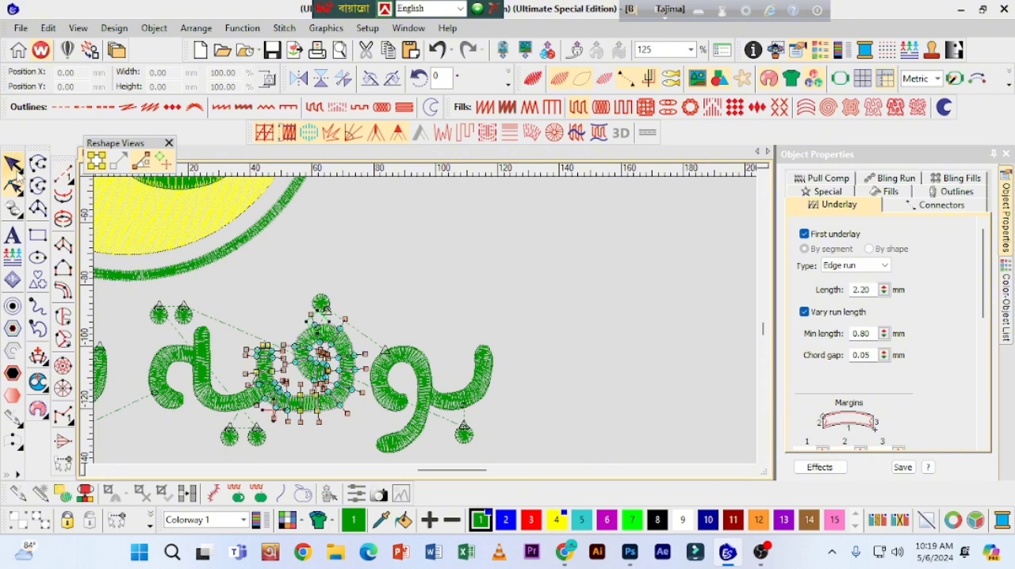
Step: Resequence the two dots beneath the ya and the ya's column so they stitch after the fa
click(256, 436)
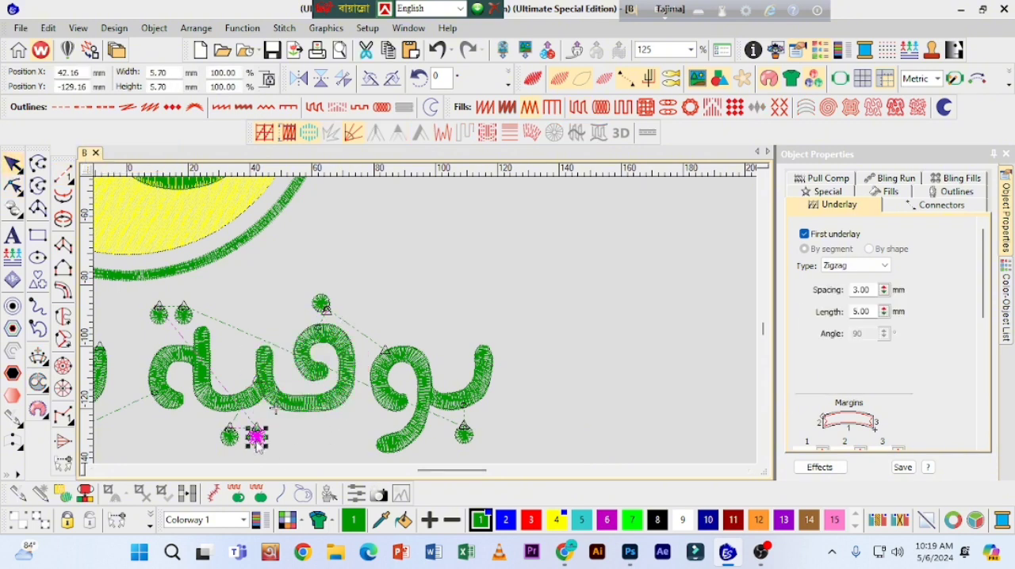
click(229, 436)
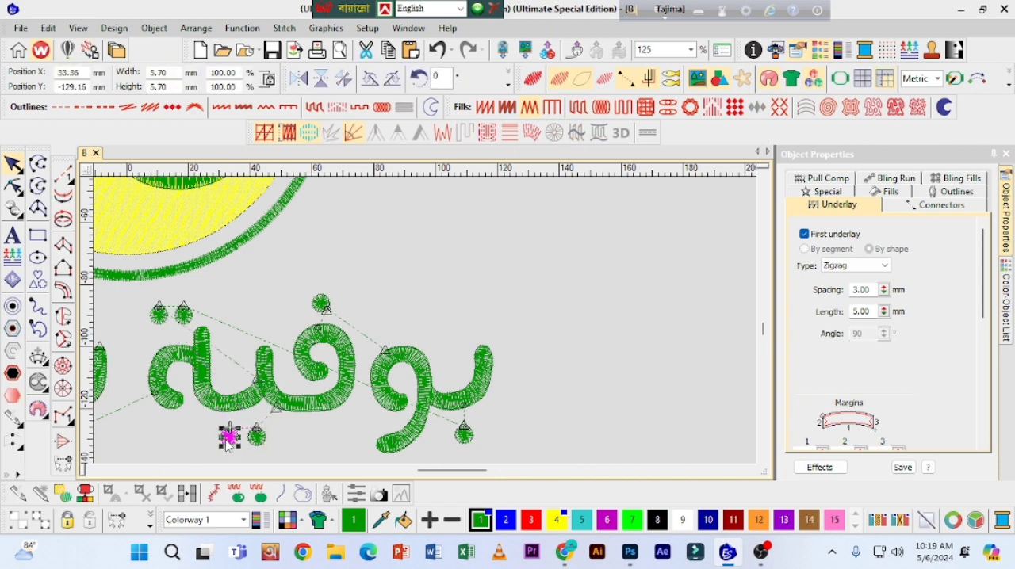
click(245, 409)
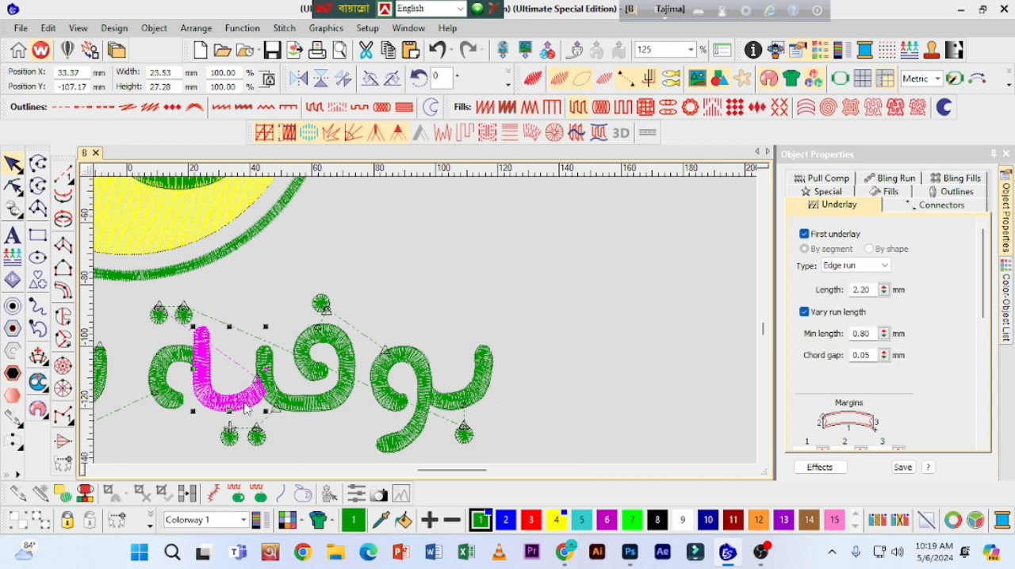
Step: Place the ya column's exit point at the top of its stem and its entry point on its bottom edge above the dots
click(13, 187)
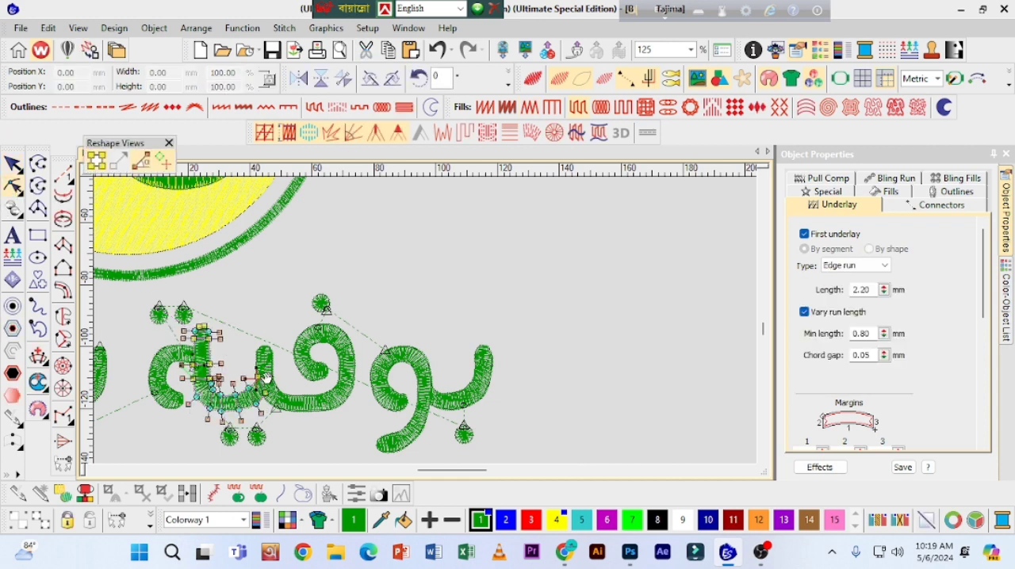
click(198, 325)
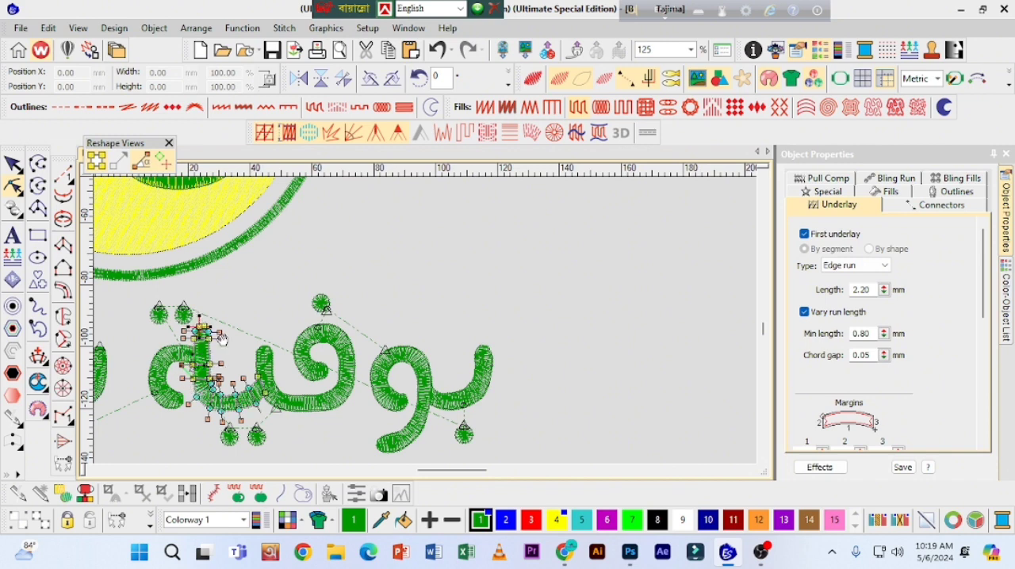
click(199, 373)
drag(254, 411, 227, 413)
click(13, 164)
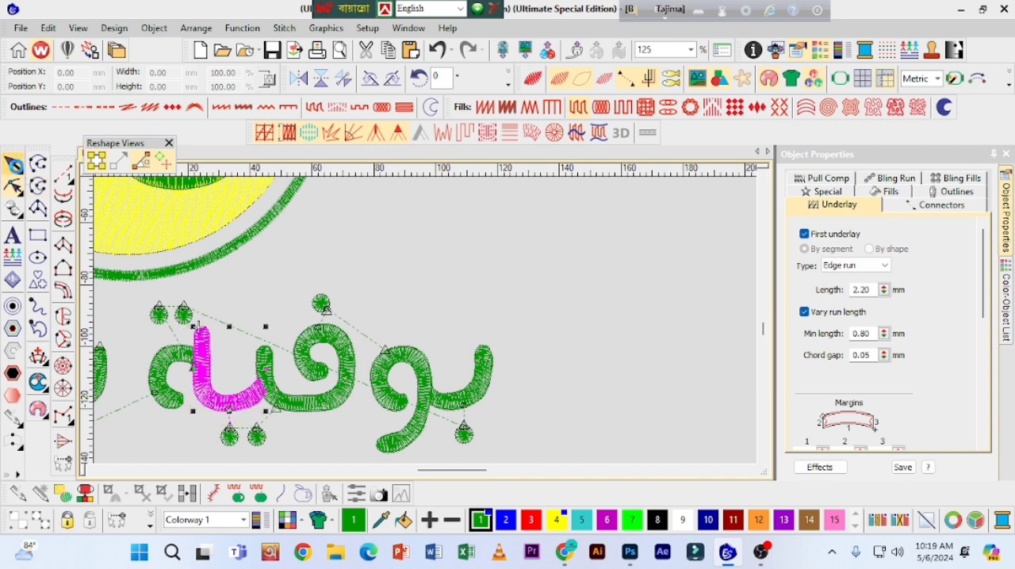
Step: Resequence the two dots above the ta marbuta and the letter's column so they stitch after the ya
click(184, 316)
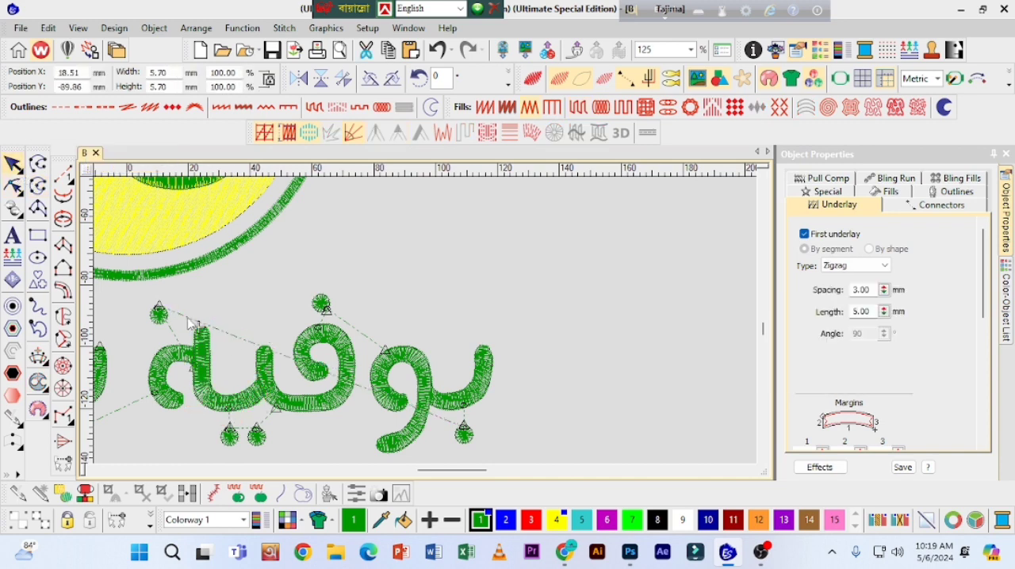
click(158, 314)
click(174, 366)
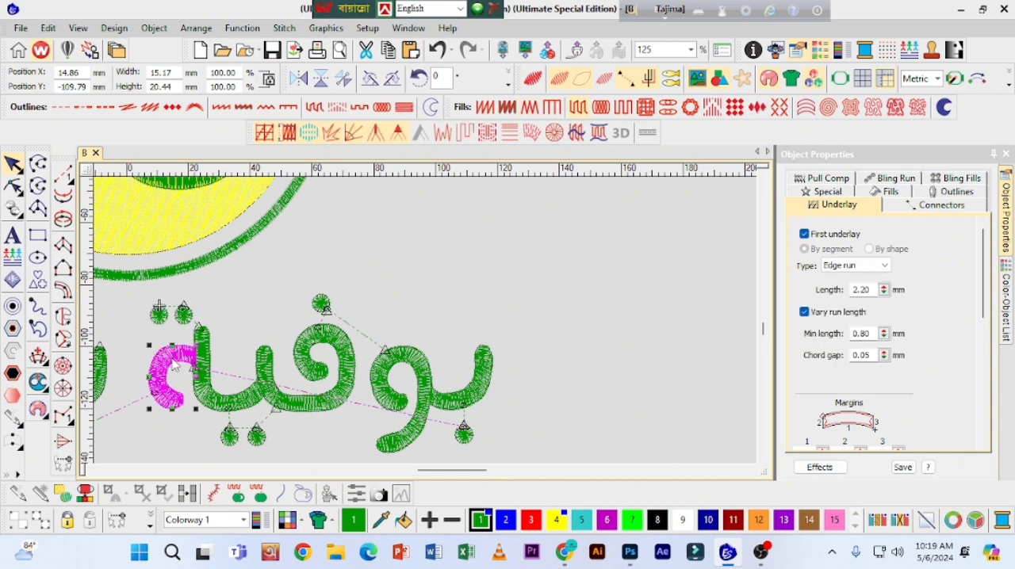
Step: Place the ta marbuta column's exit point at its bottom end and its entry point on its top edge below the dots
click(12, 186)
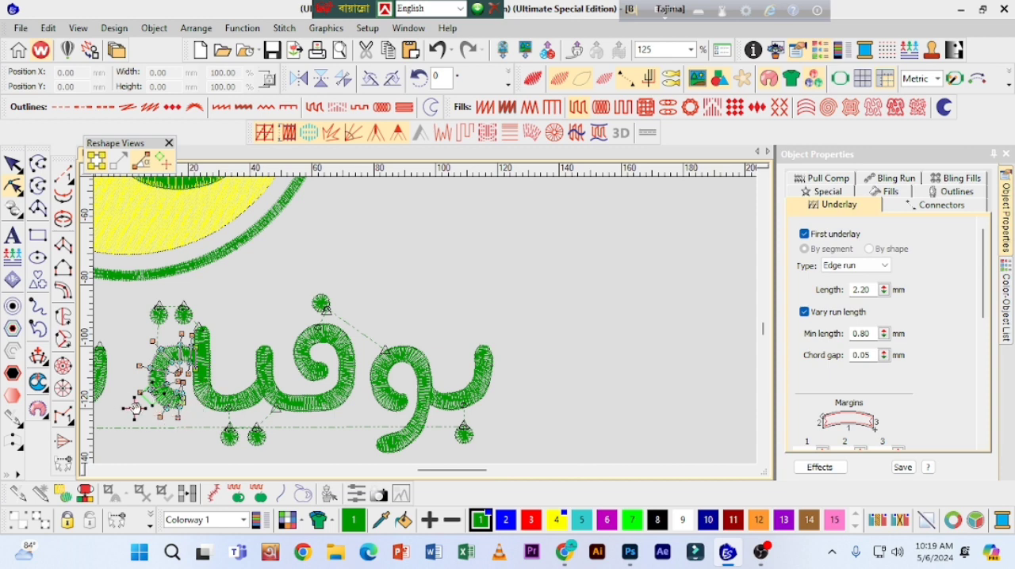
drag(433, 473, 417, 476)
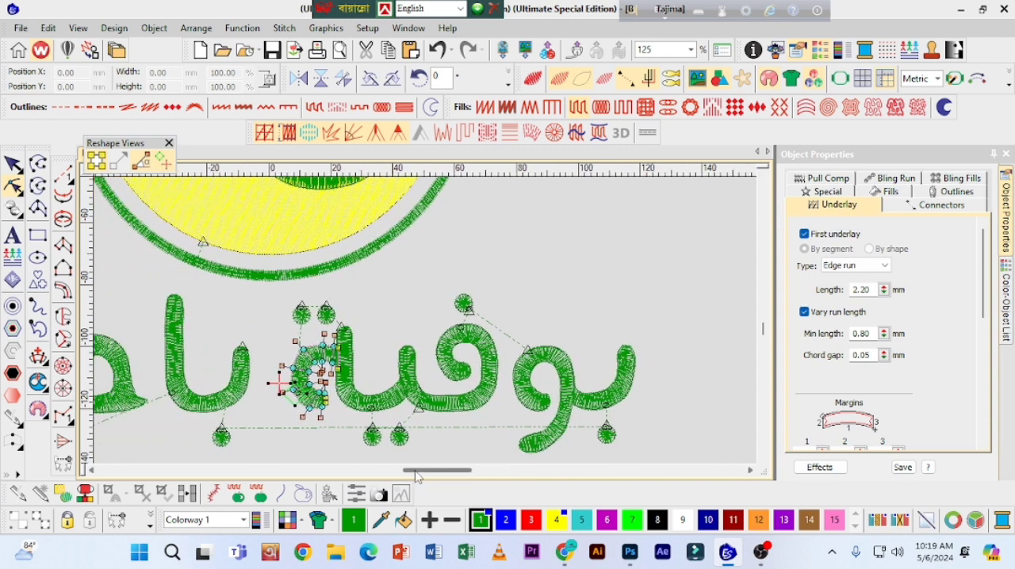
drag(266, 385, 303, 443)
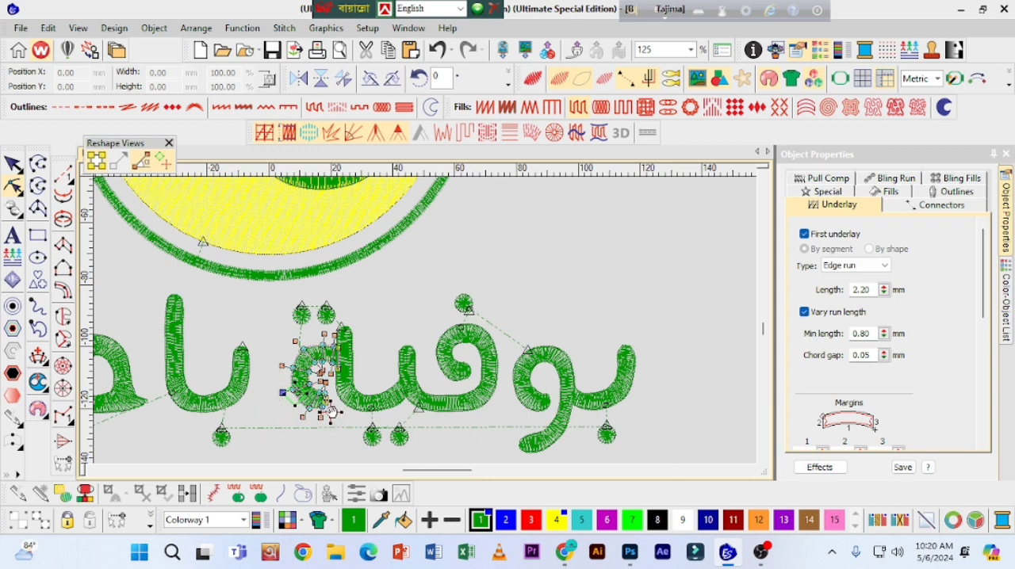
click(303, 349)
click(17, 166)
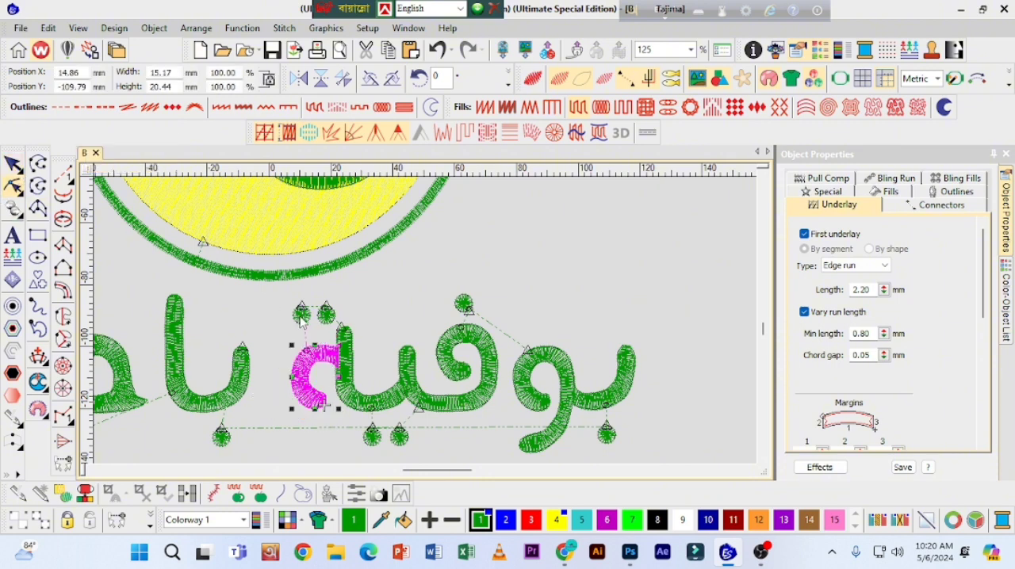
Step: Move the exit point of the left dot above the ta marbuta to the dot's bottom edge
click(300, 316)
click(14, 187)
click(295, 314)
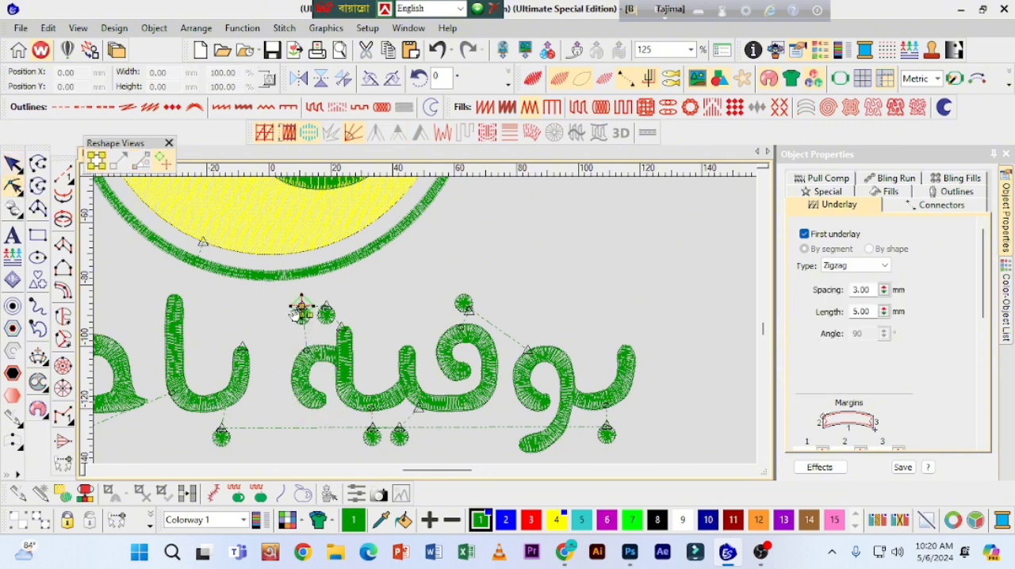
drag(293, 307, 302, 327)
click(13, 165)
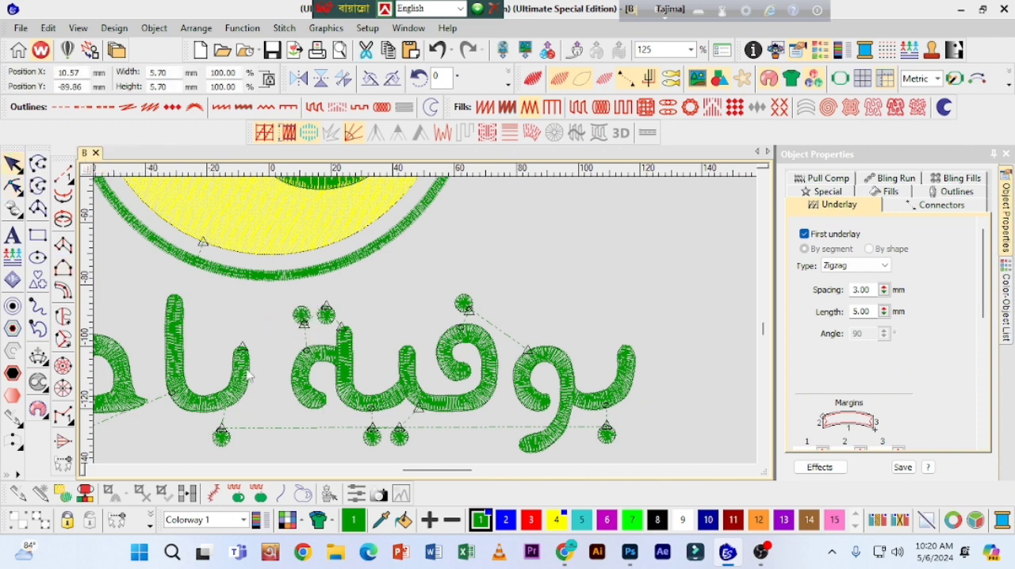
Step: Resequence the dot below the ba of the second word so it stitches right after the ta marbuta column
click(241, 454)
click(221, 435)
click(305, 380)
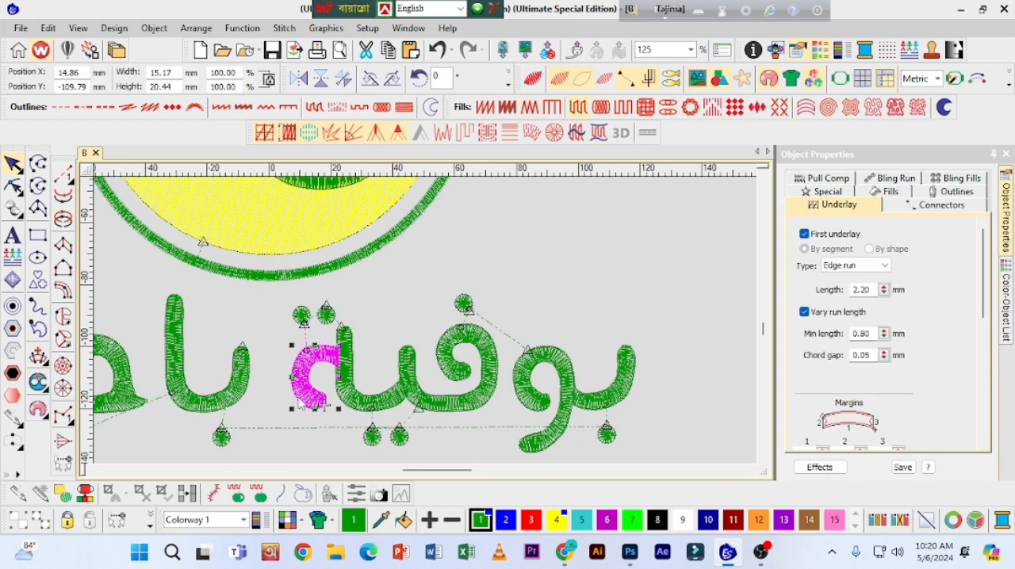
click(222, 439)
key(ctrl+x)
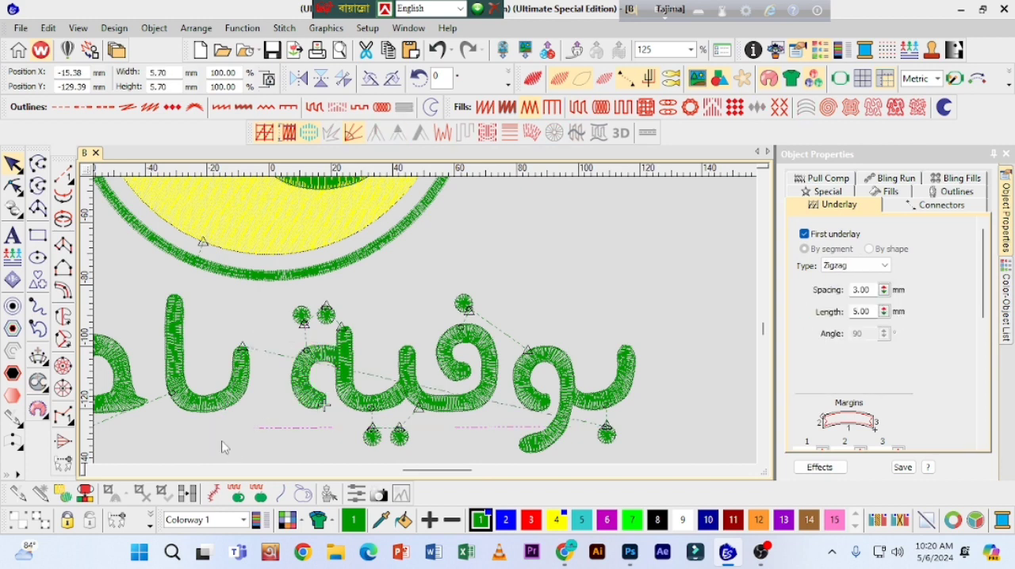
key(ctrl+v)
key(h)
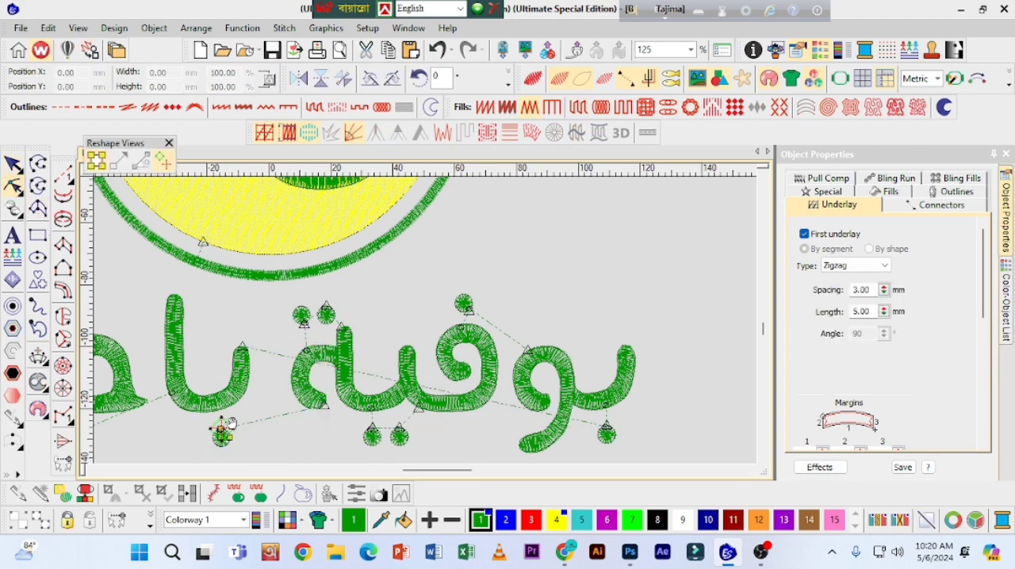
key(Escape)
Step: Resequence the ba-alif column after its dot, with its entry point above the dot and its exit point on the alif stem's lower outer edge
click(244, 383)
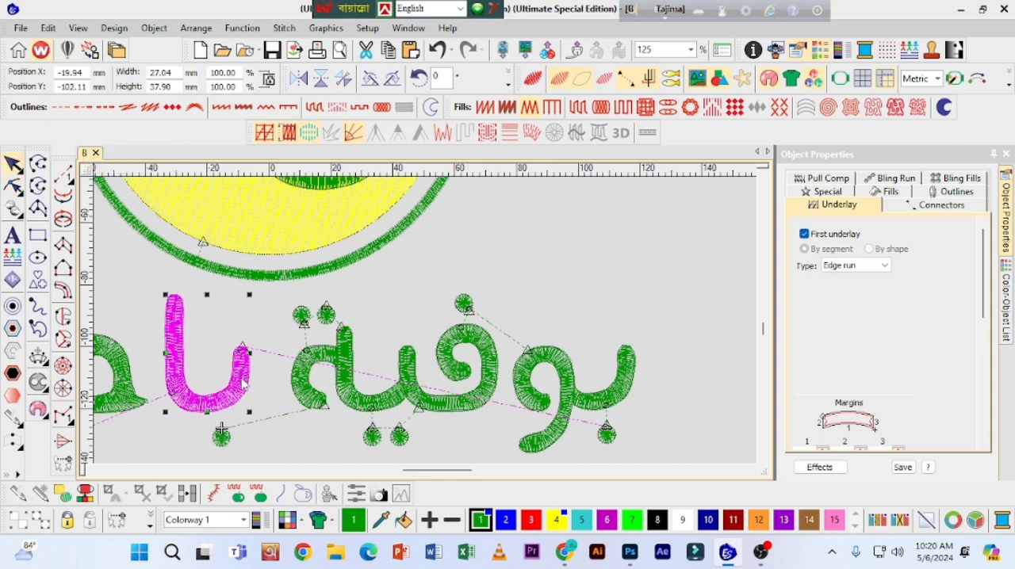
key(Escape)
click(241, 379)
key(h)
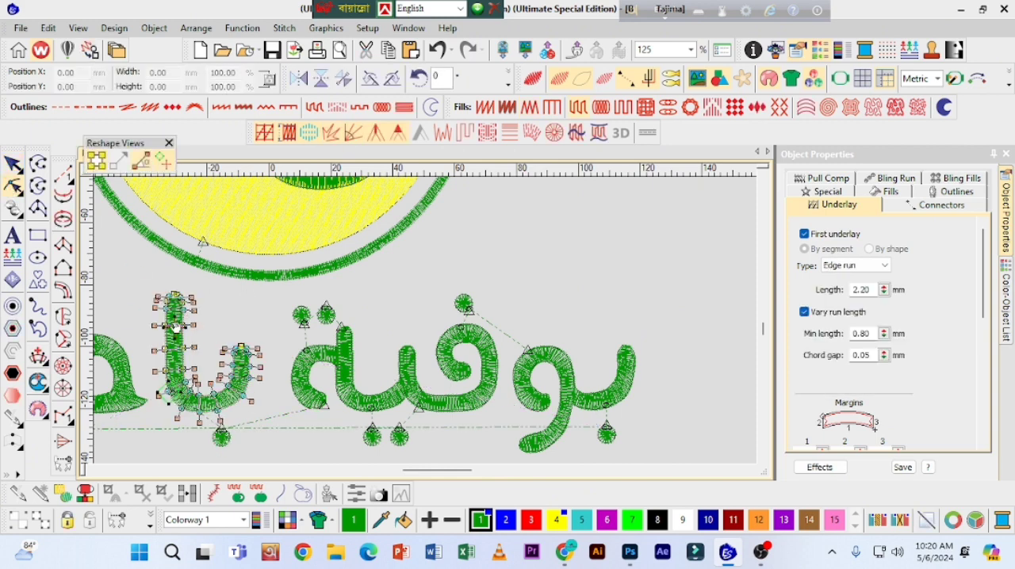
drag(163, 394, 161, 384)
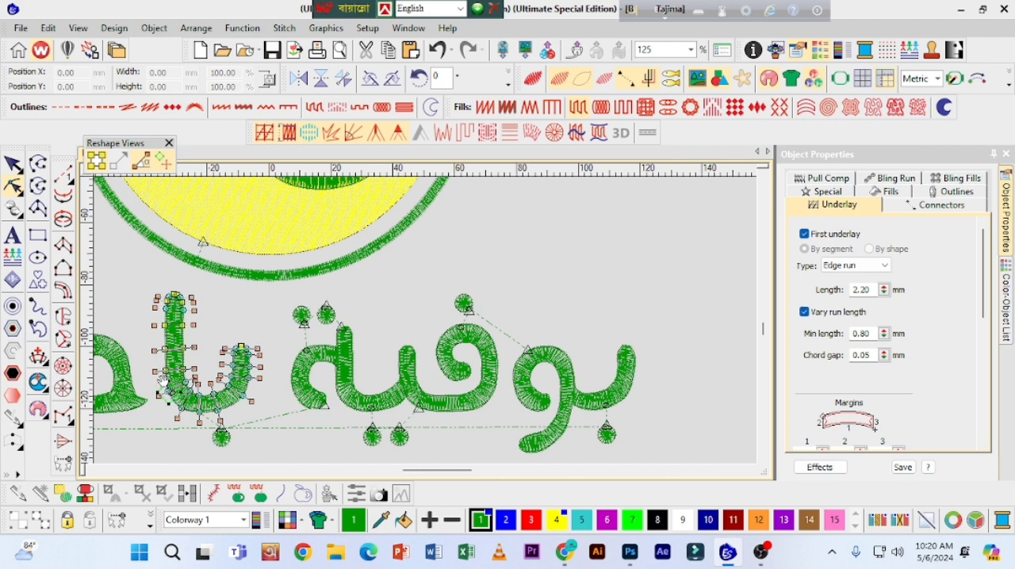
key(Return)
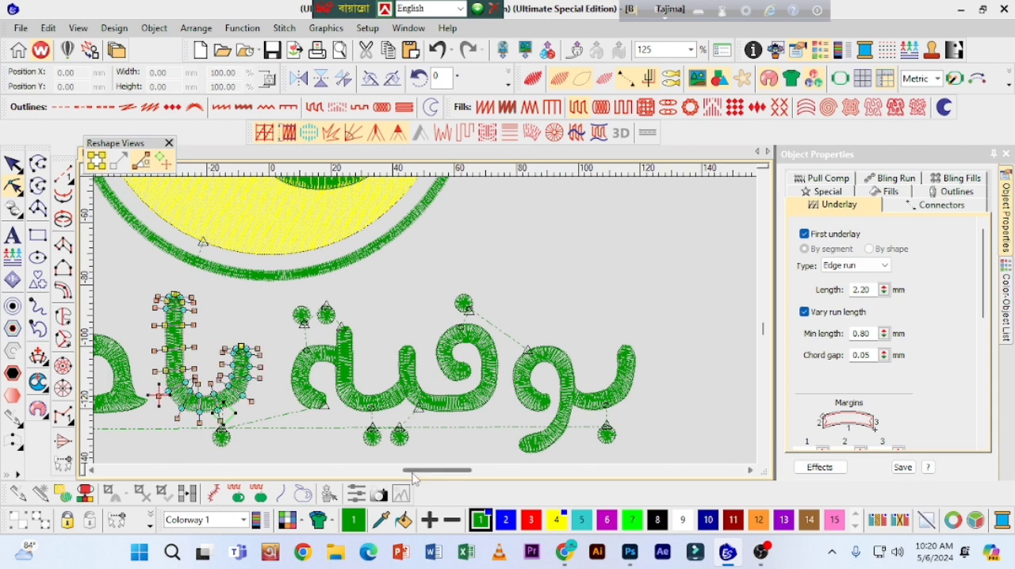
Step: Resequence the jim column after the ba-alif, with its entry point at the tip facing the alif and its exit point at the lam junction
drag(413, 471, 389, 473)
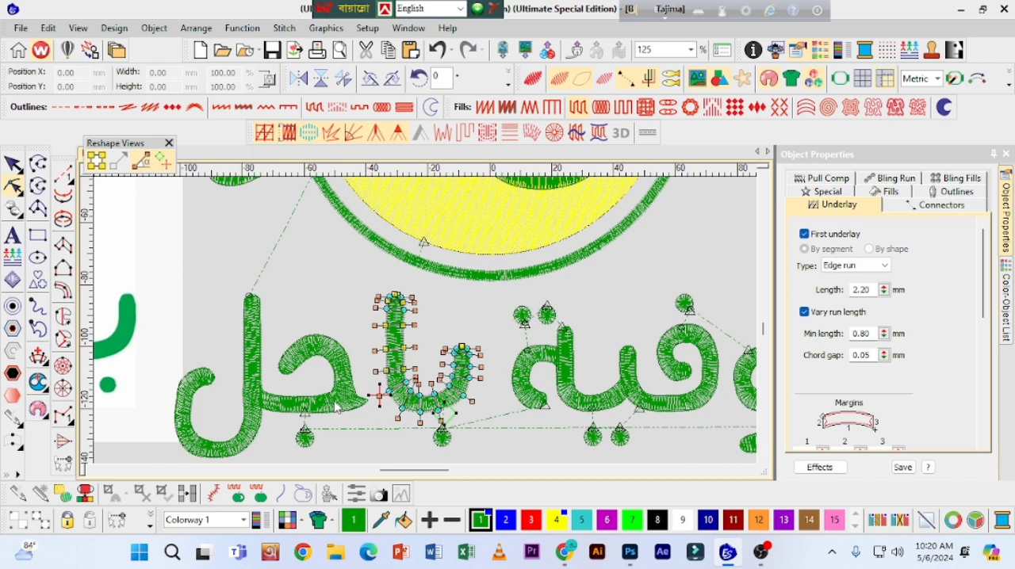
click(11, 164)
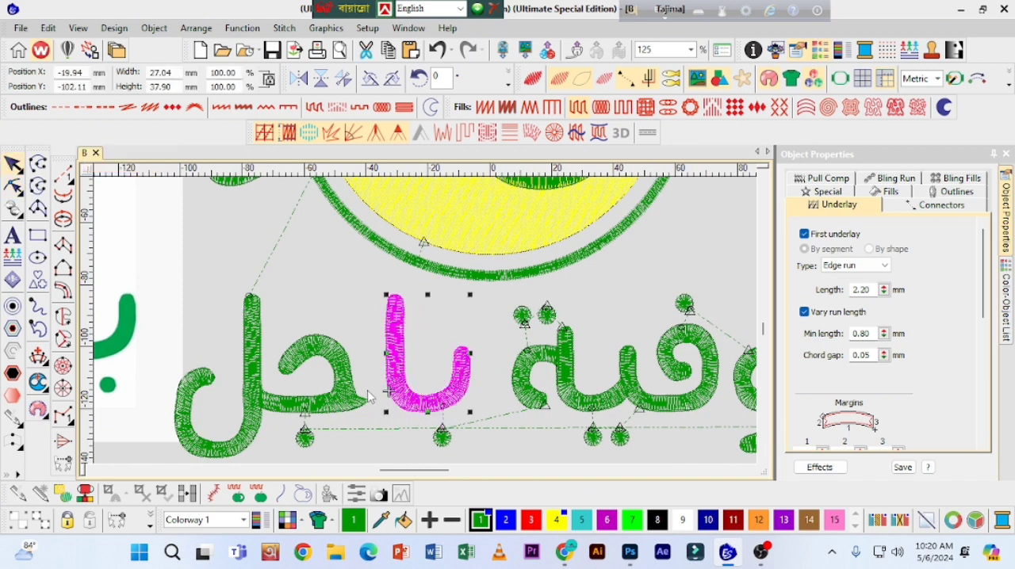
click(357, 399)
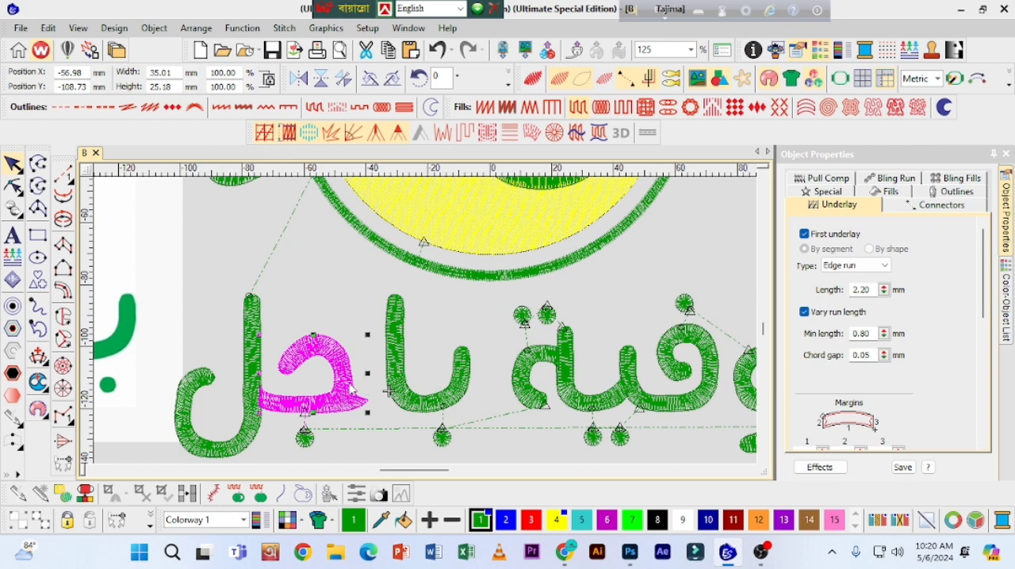
key(Delete)
key(ctrl+z)
click(8, 186)
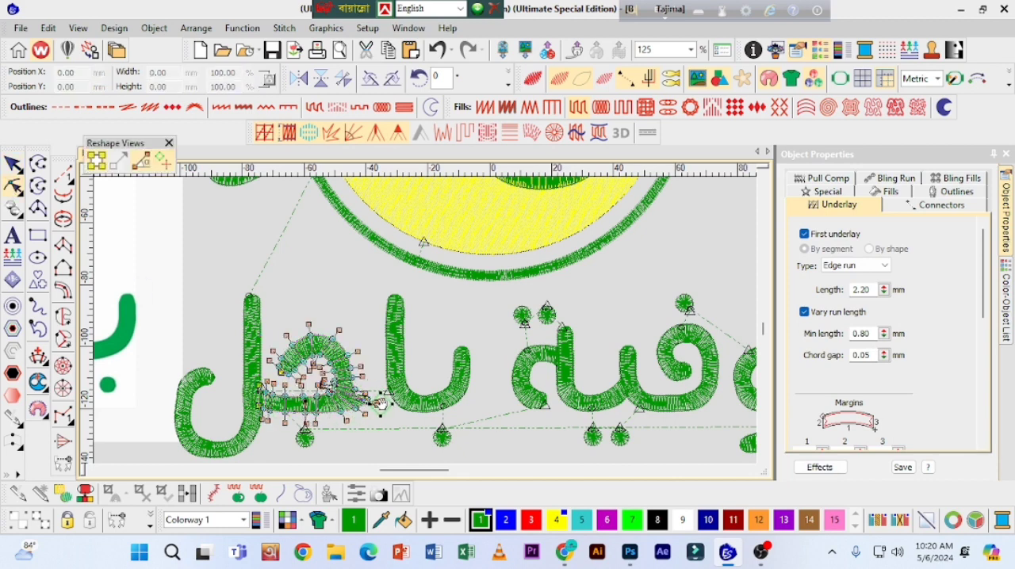
mouse_move(306, 417)
mouse_down()
mouse_move(294, 427)
mouse_move(252, 396)
mouse_up()
click(13, 164)
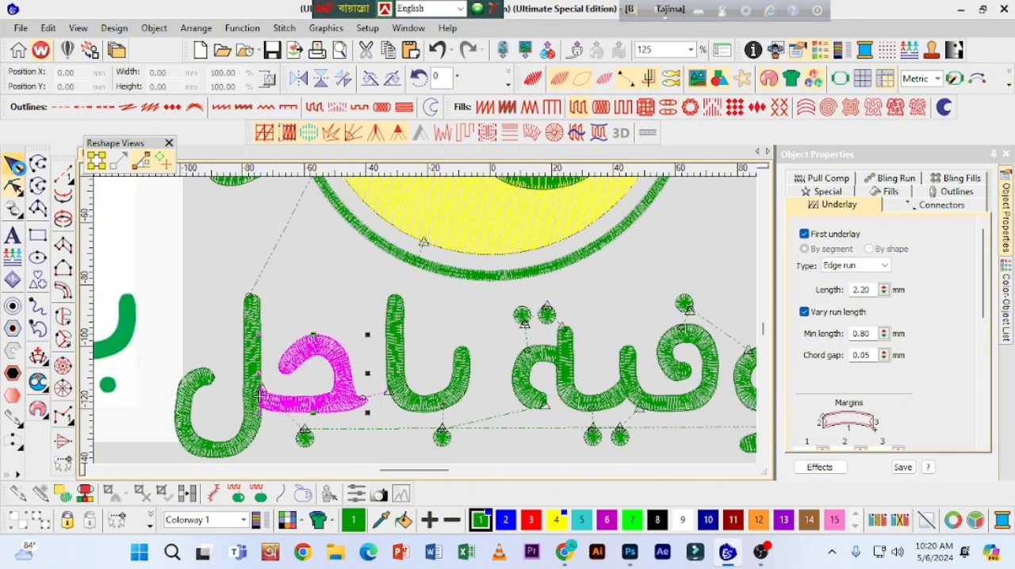
Step: Resequence the jim's dot and the lam column to stitch last, placing the lam's exit point at the top of its stem
click(306, 439)
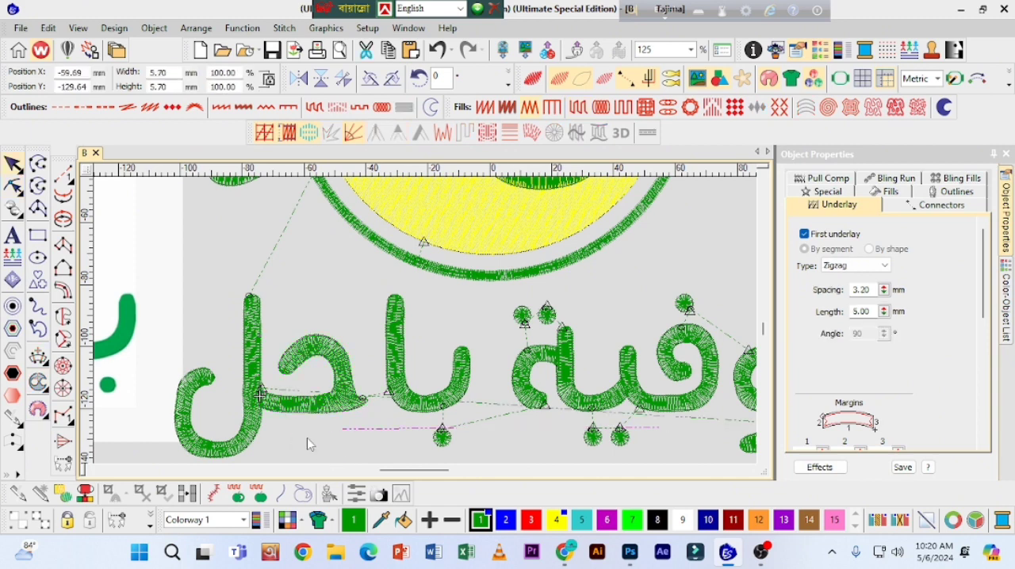
click(255, 366)
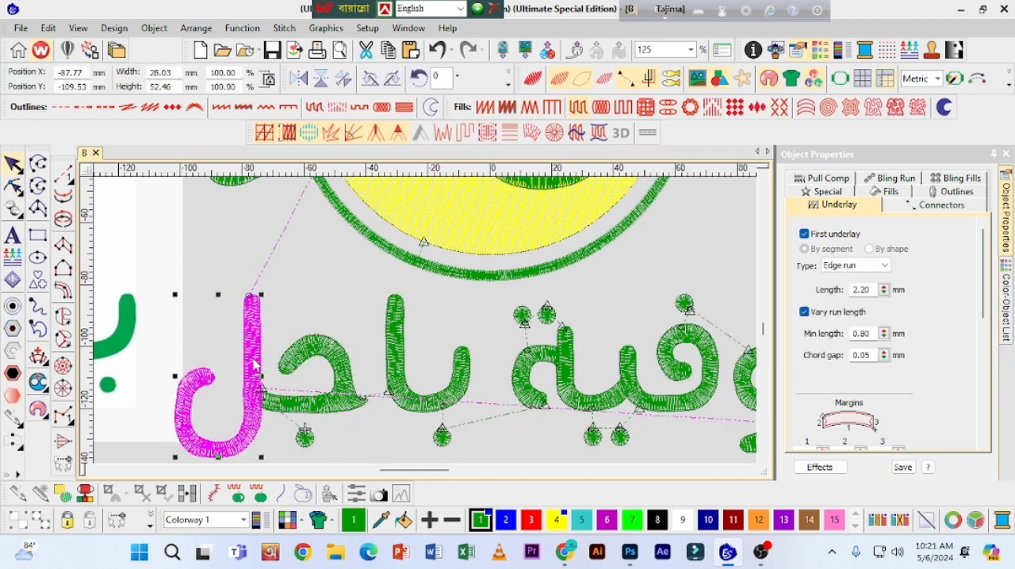
key(h)
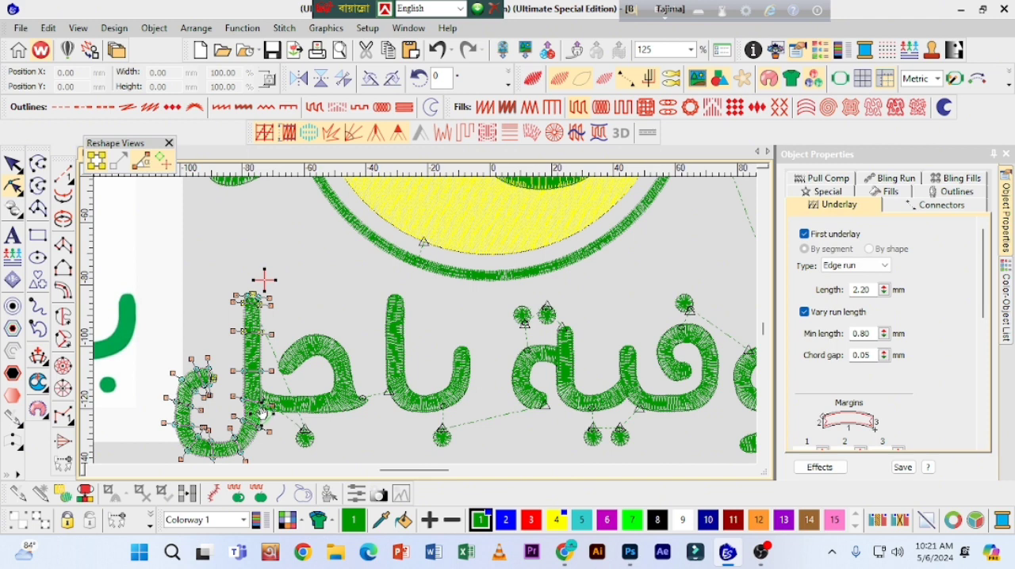
click(13, 164)
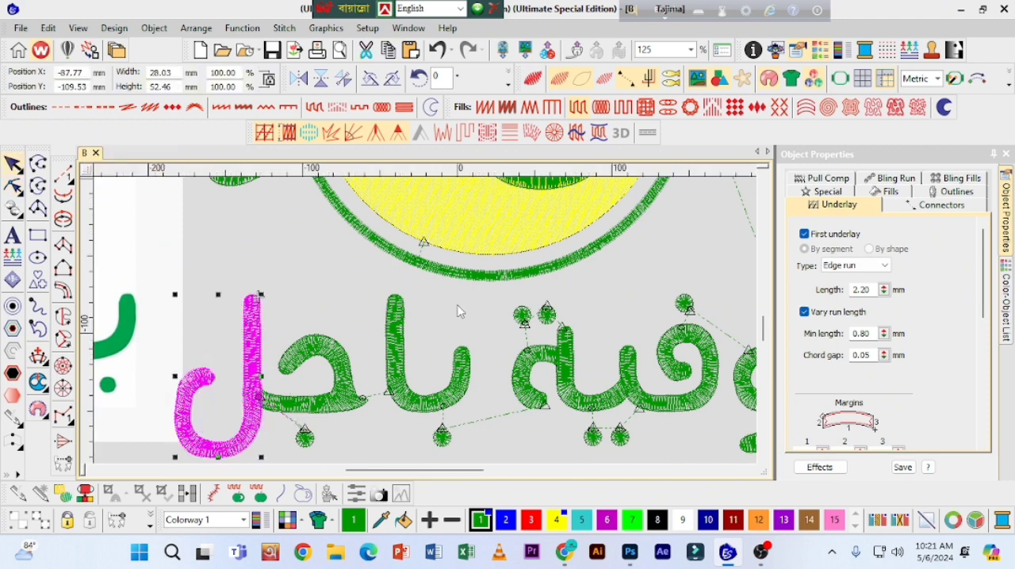
Step: Examine the whole design, checking the Arabic lettering and the yellow circle fill against the reference logo
scroll(461, 316, down, 1)
scroll(723, 194, down, 1)
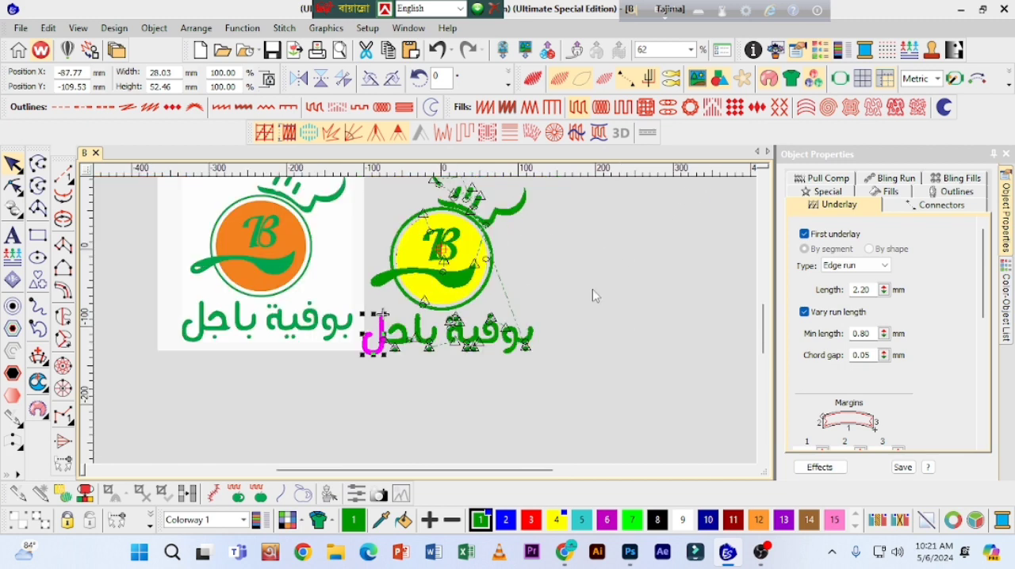
click(378, 394)
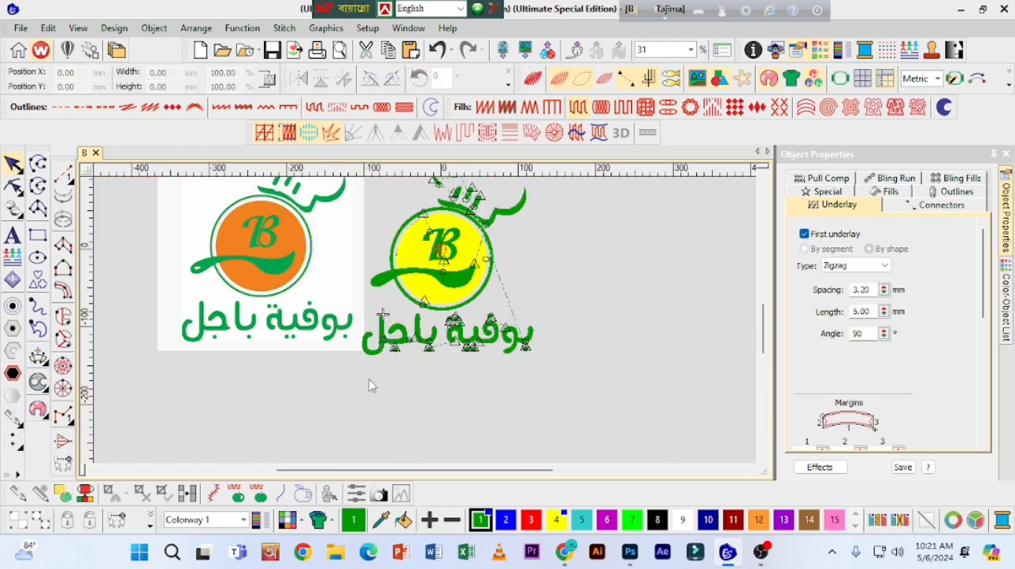
drag(351, 381, 564, 311)
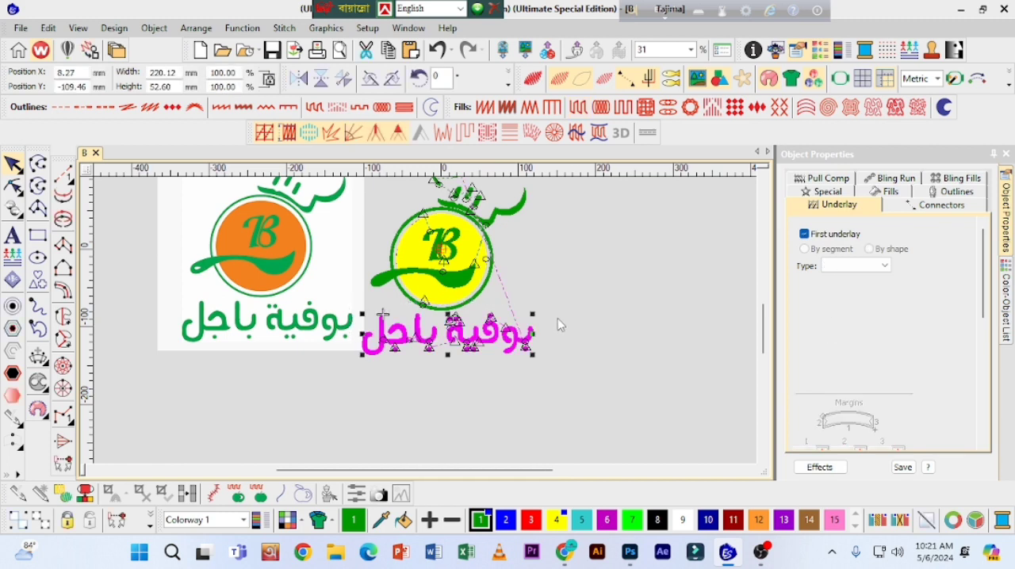
click(593, 319)
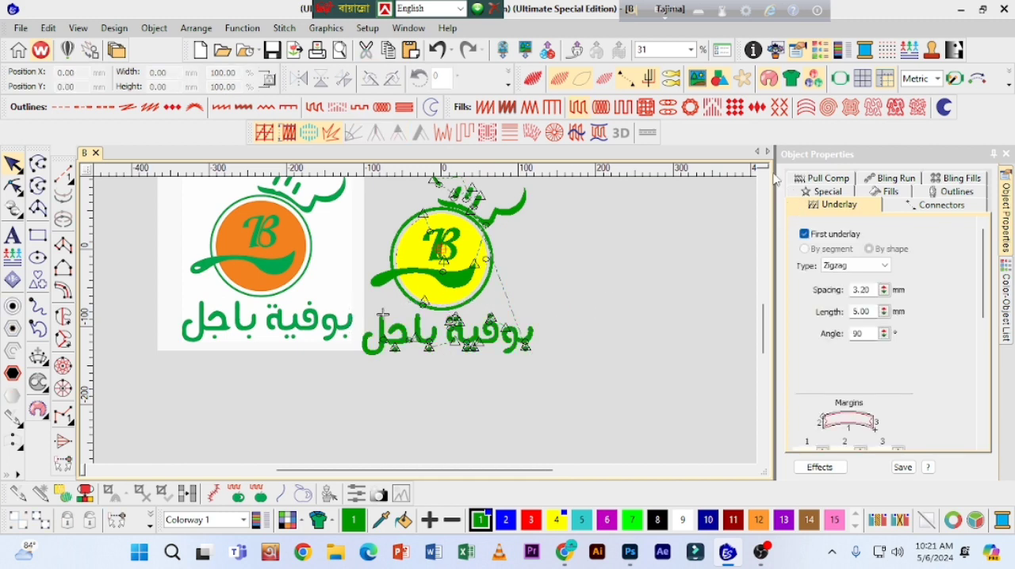
scroll(766, 179, up, 1)
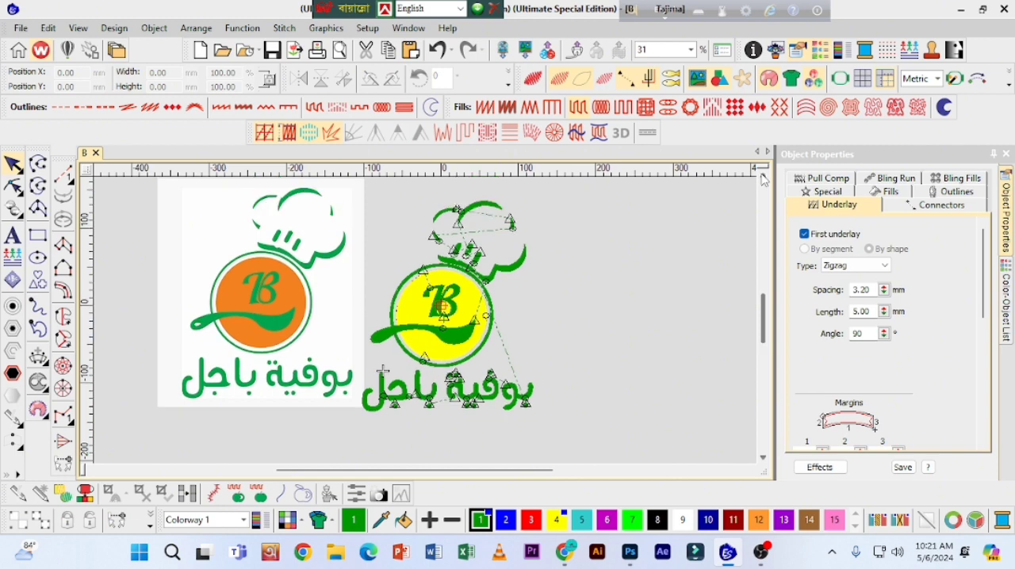
click(412, 315)
click(534, 310)
click(429, 310)
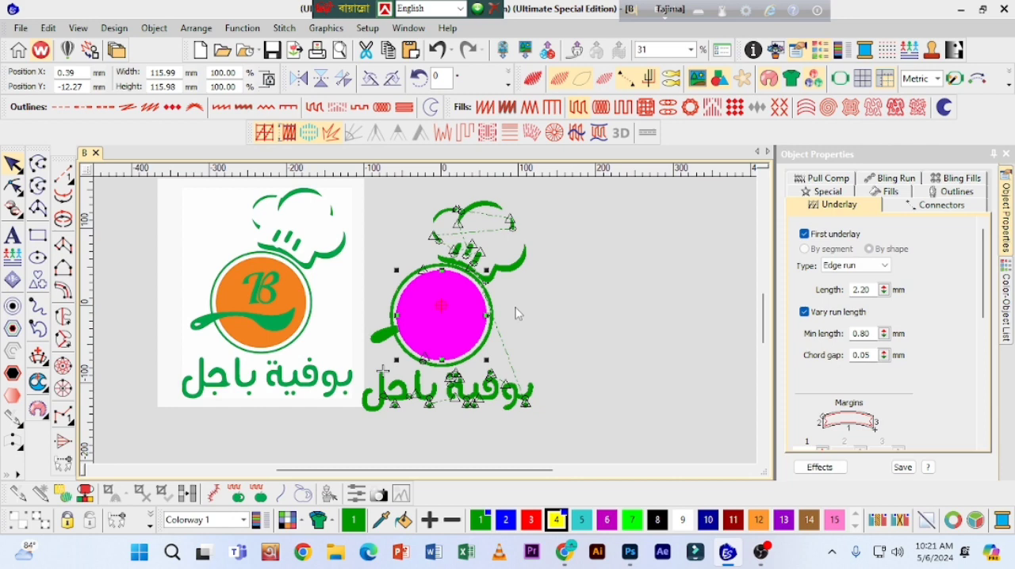
click(618, 270)
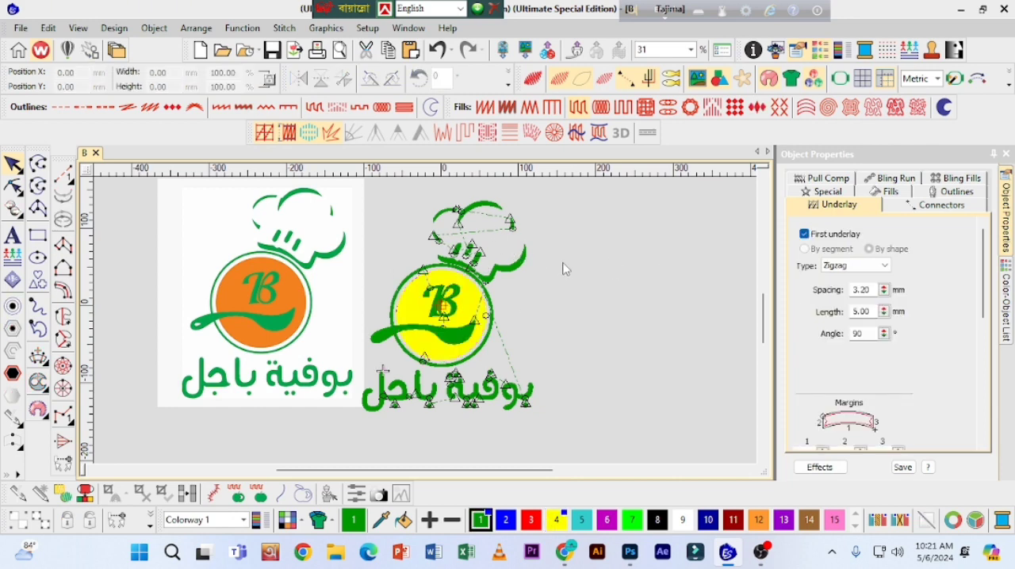
Step: Resequence the yellow circle fill so it stitches after the green lettering
key(z)
click(763, 176)
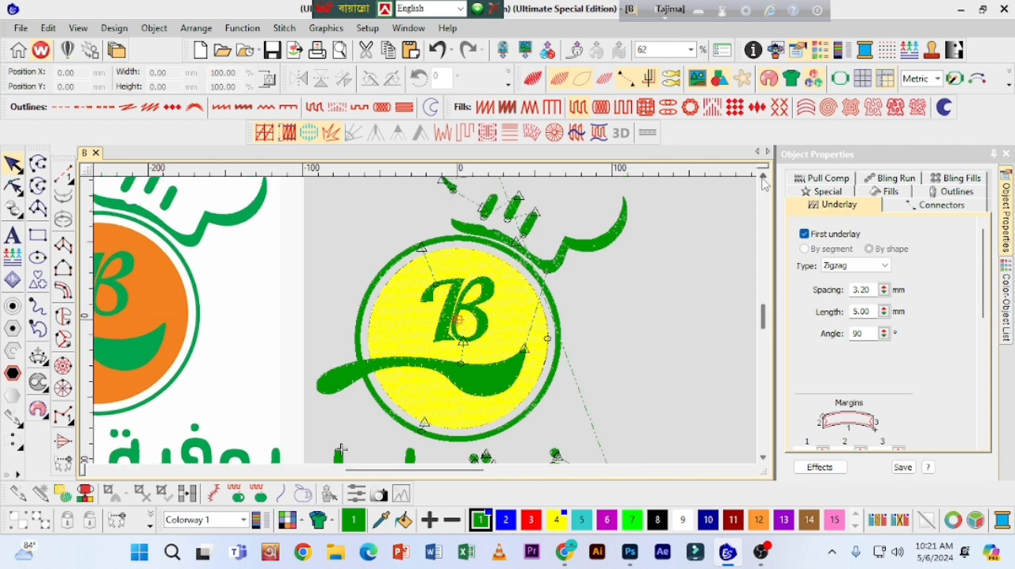
click(762, 176)
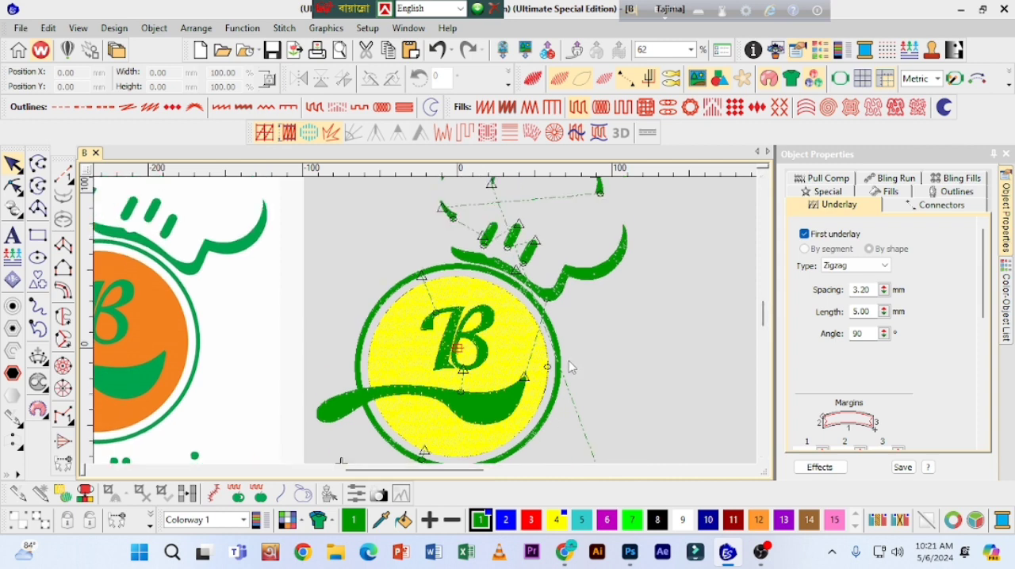
click(602, 275)
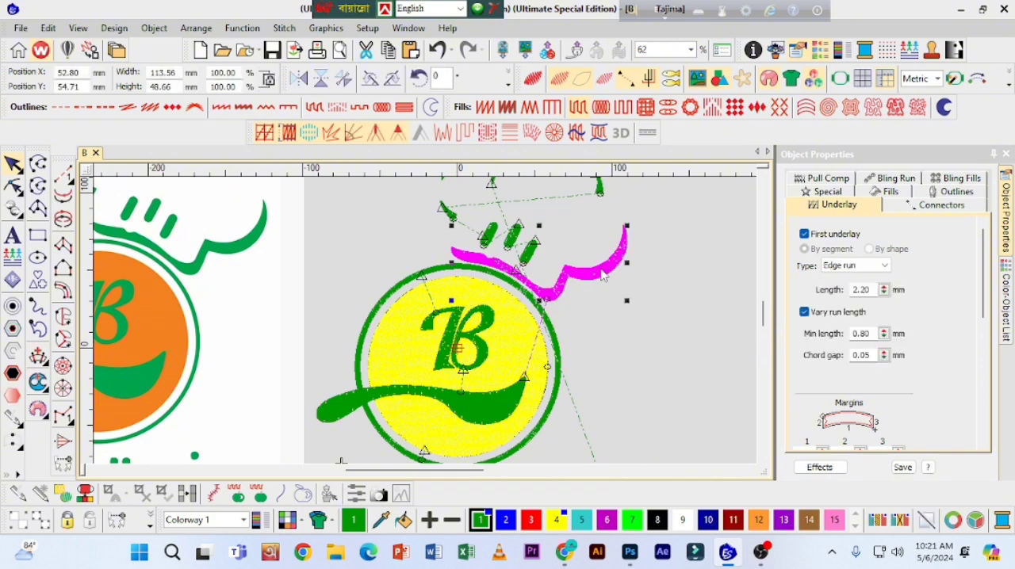
scroll(523, 313, down, 3)
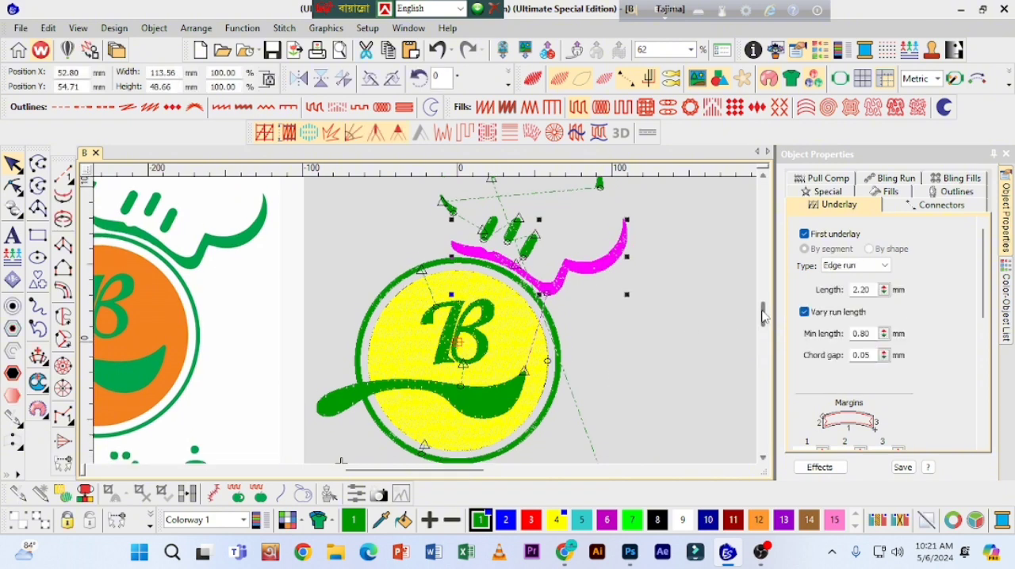
click(517, 305)
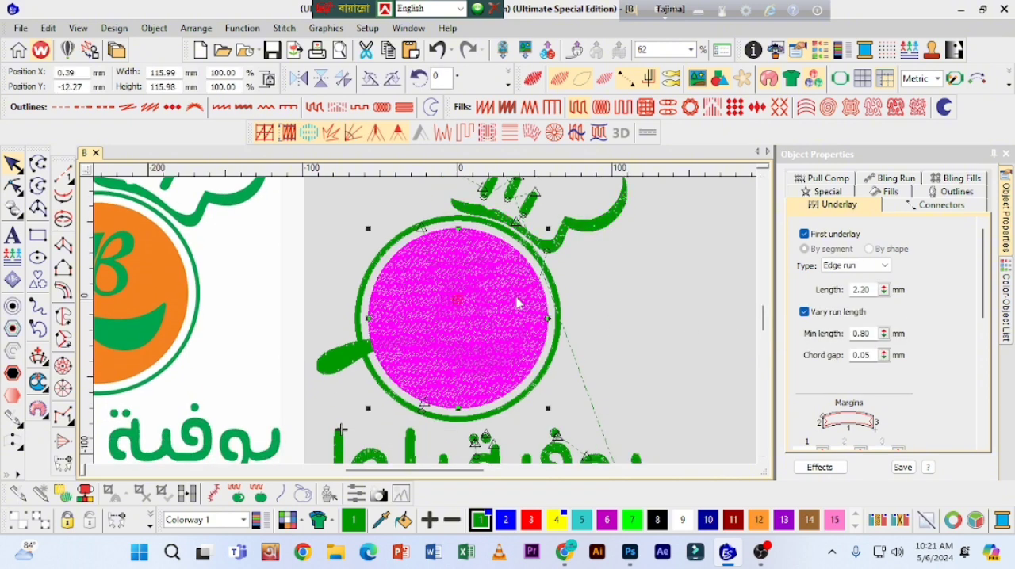
key(ctrl+x)
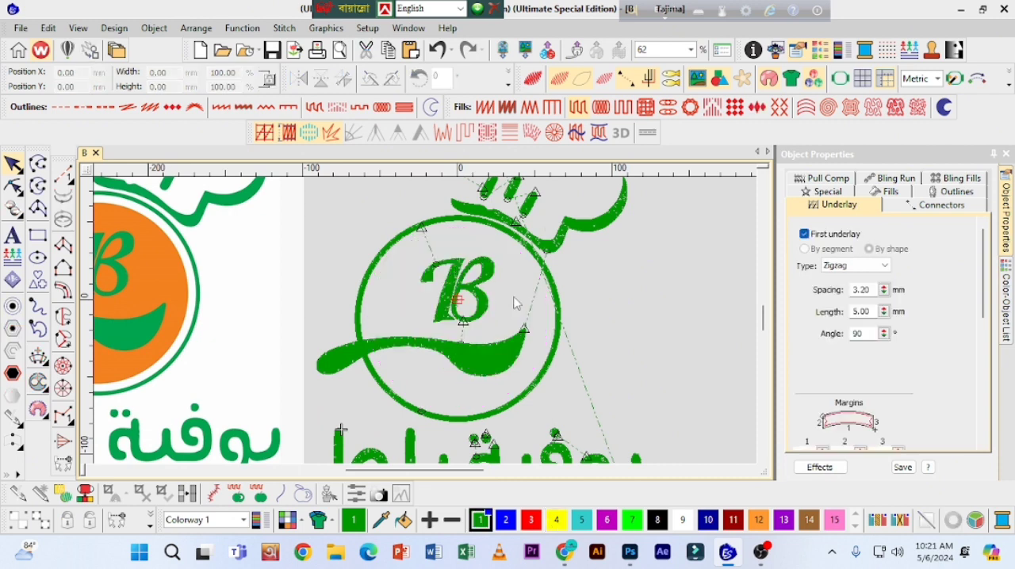
key(ctrl+v)
click(574, 287)
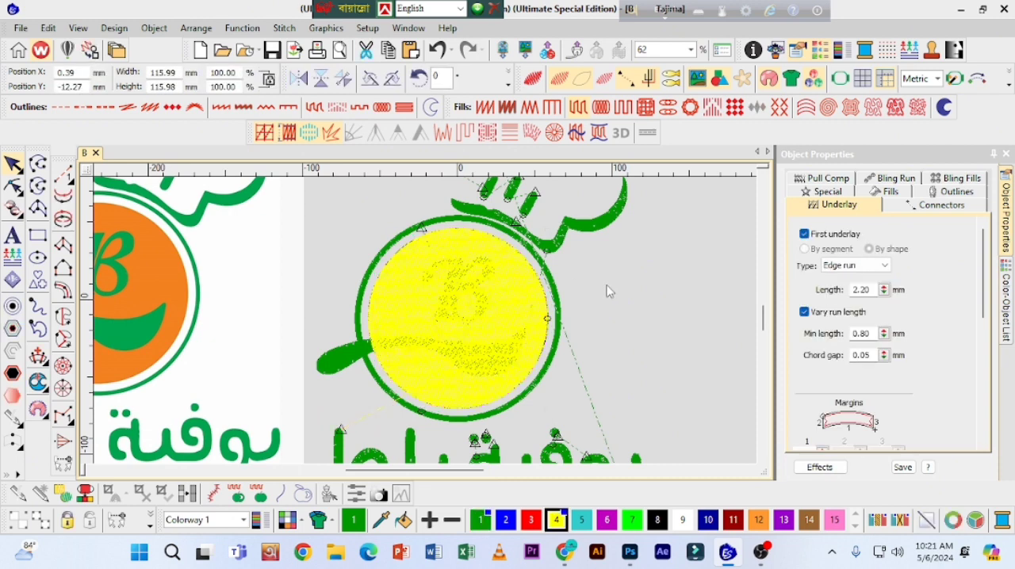
click(485, 289)
ctrl+click(452, 280)
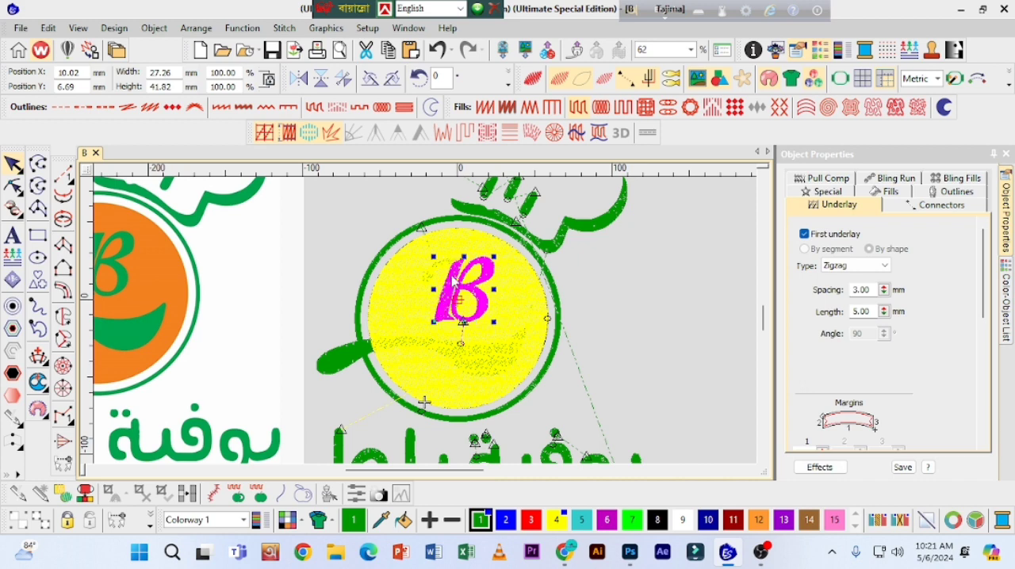
ctrl+click(444, 264)
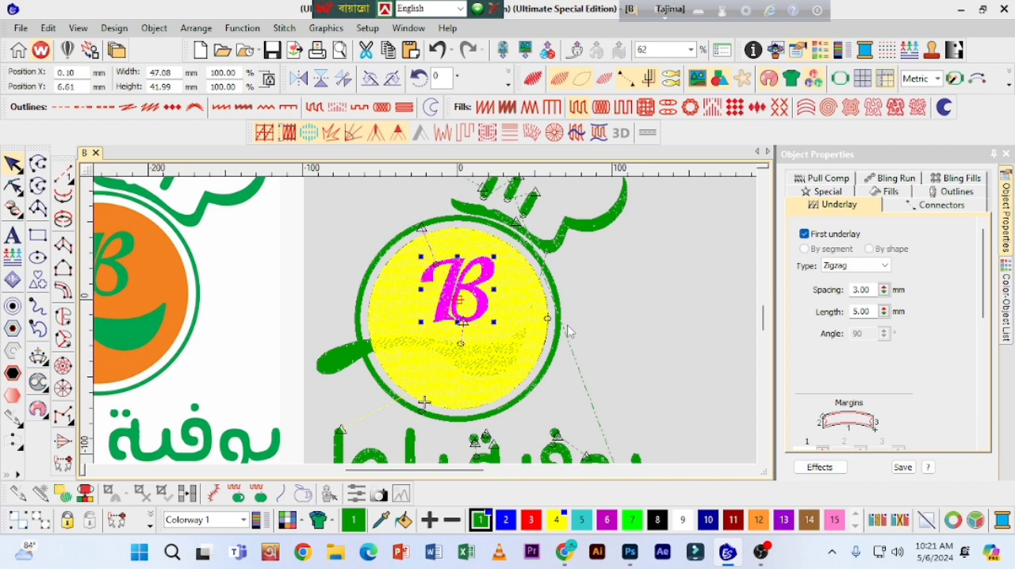
ctrl+click(342, 367)
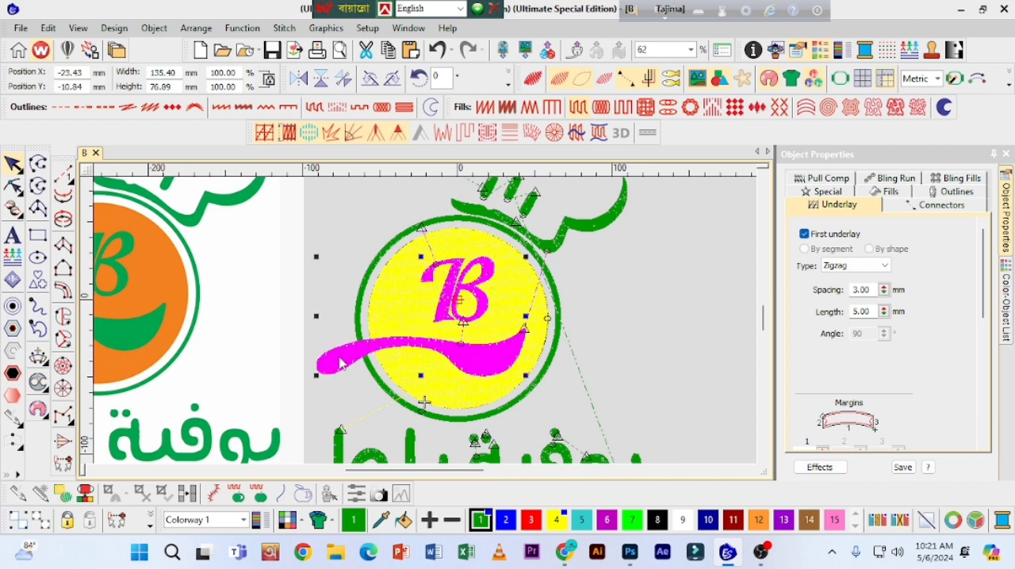
key(Delete)
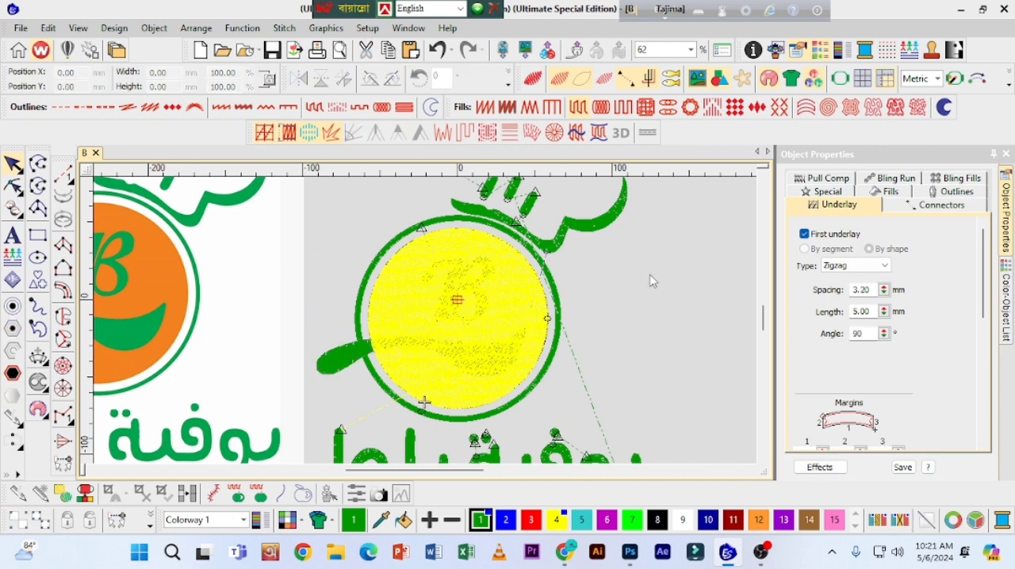
Step: Resequence the green ring to stitch after the yellow circle fill, followed by the B and spoon
click(558, 315)
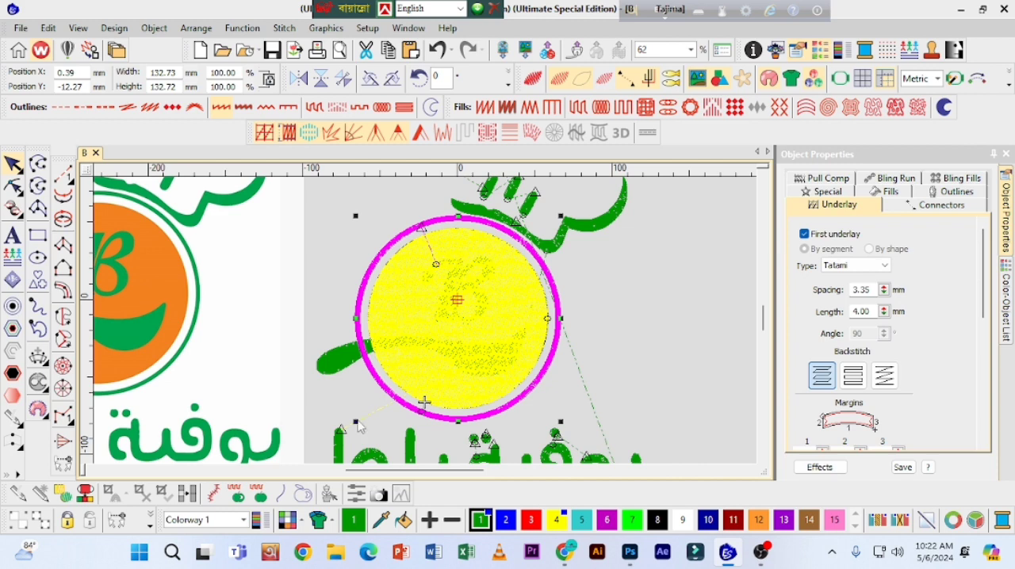
mouse_move(419, 473)
mouse_down()
mouse_move(390, 474)
mouse_move(400, 474)
mouse_up()
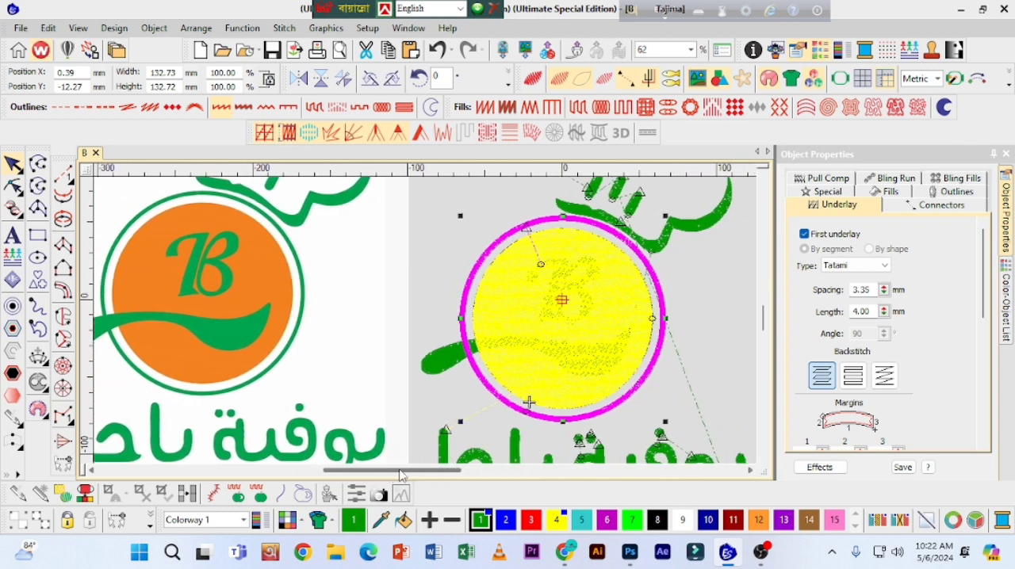
click(446, 369)
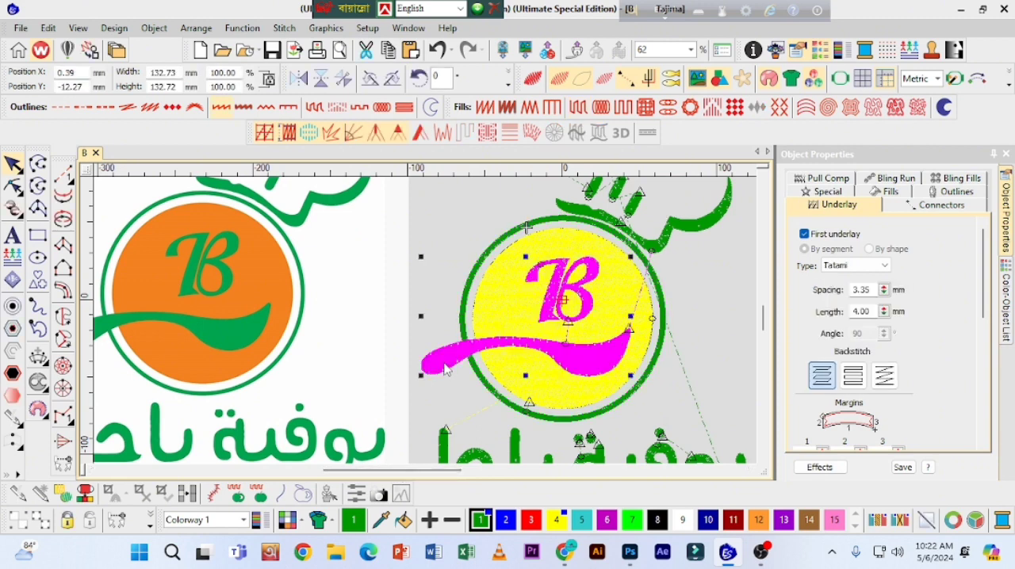
click(444, 366)
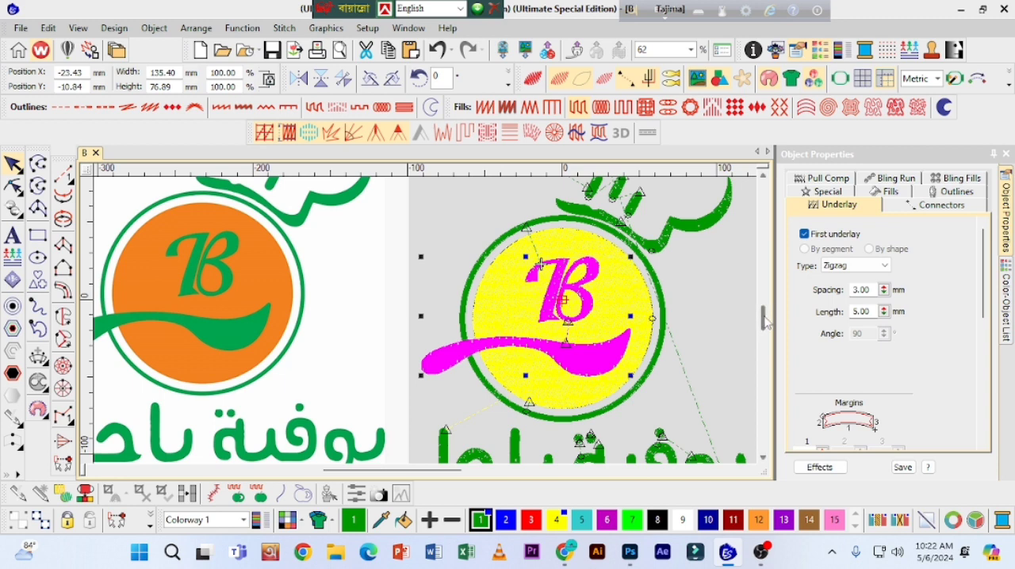
scroll(765, 321, down, 1)
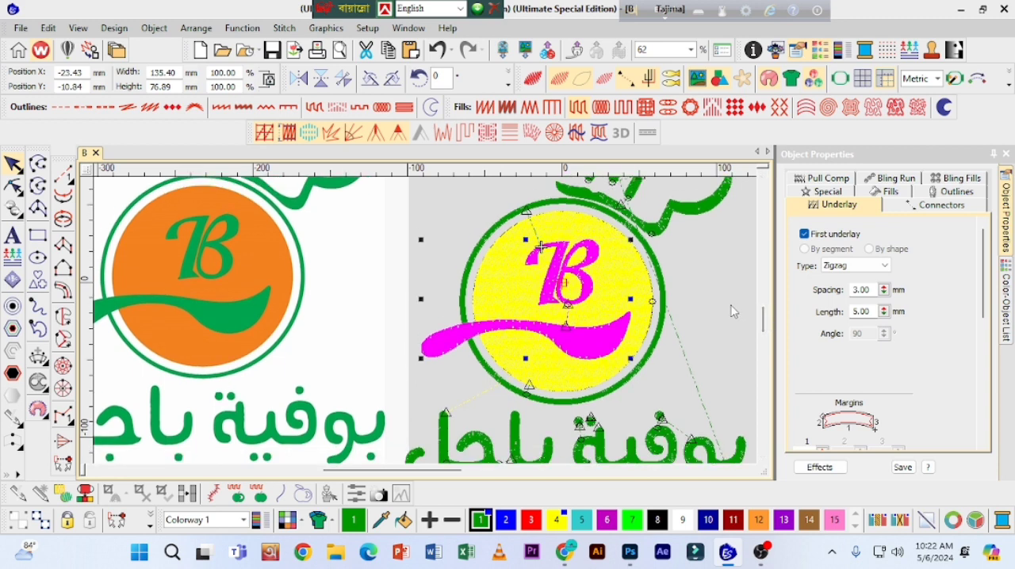
click(731, 310)
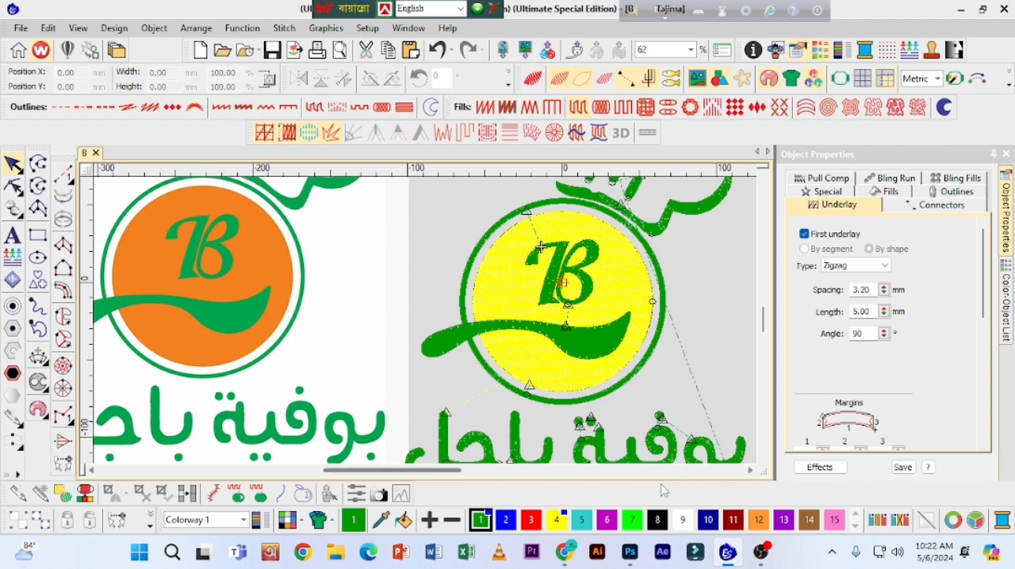
Step: Resequence the chef hat's wavy brim so it stitches after the B and spoon
drag(456, 471, 482, 471)
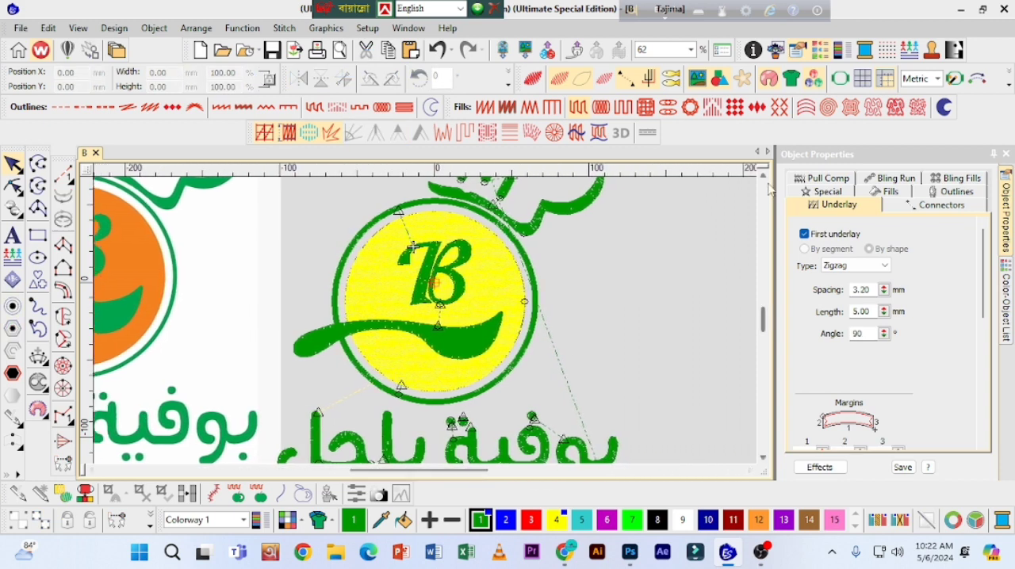
scroll(765, 186, up, 5)
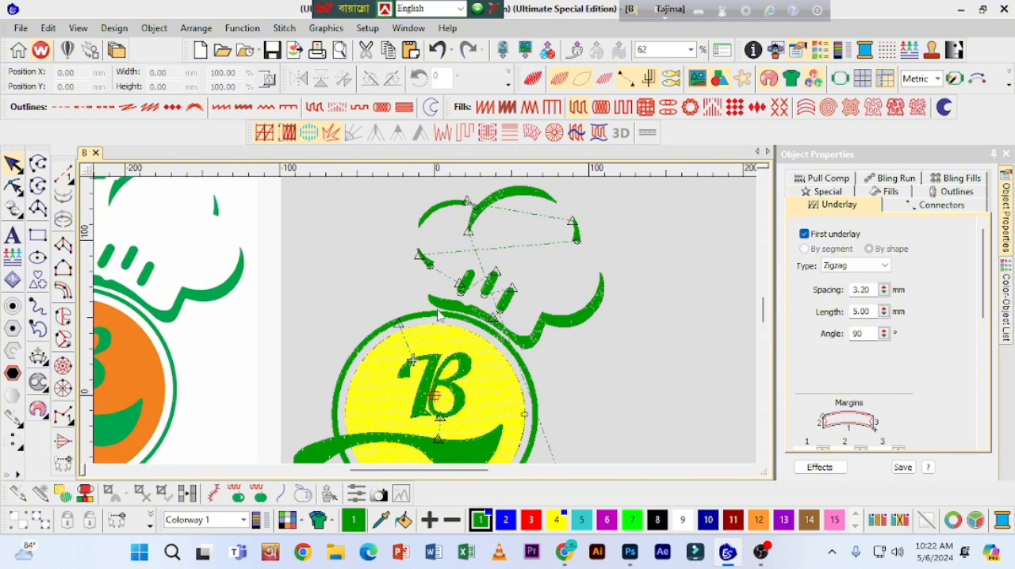
click(591, 318)
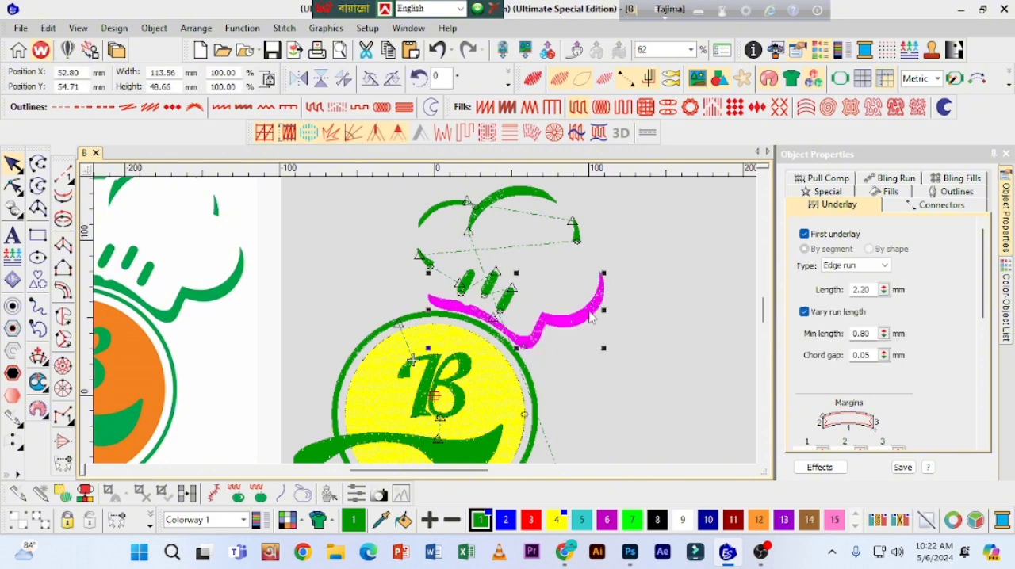
key(Delete)
key(ctrl+z)
Step: Resequence the chef hat's rightmost short stripe so it stitches after the brim
click(509, 307)
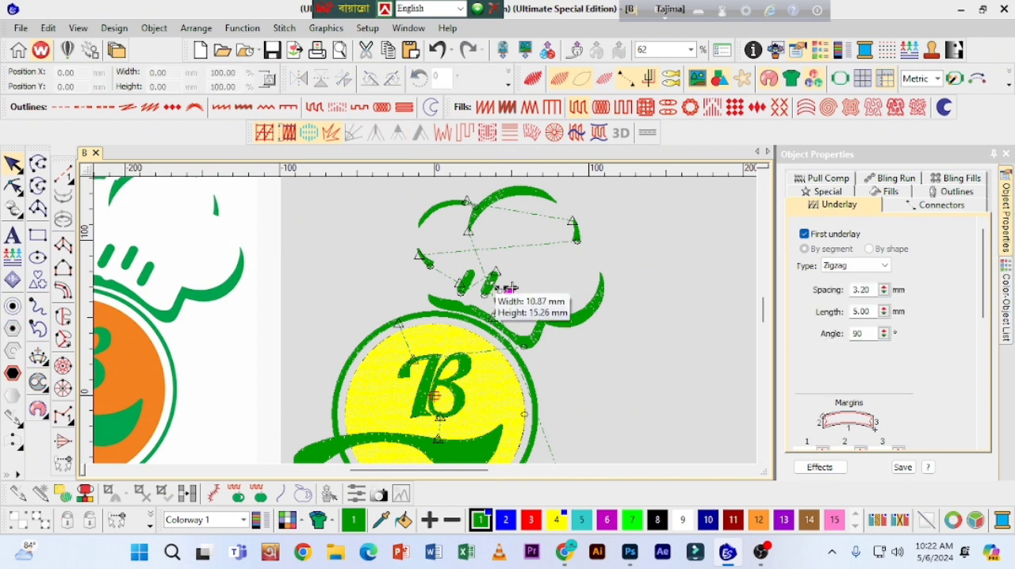